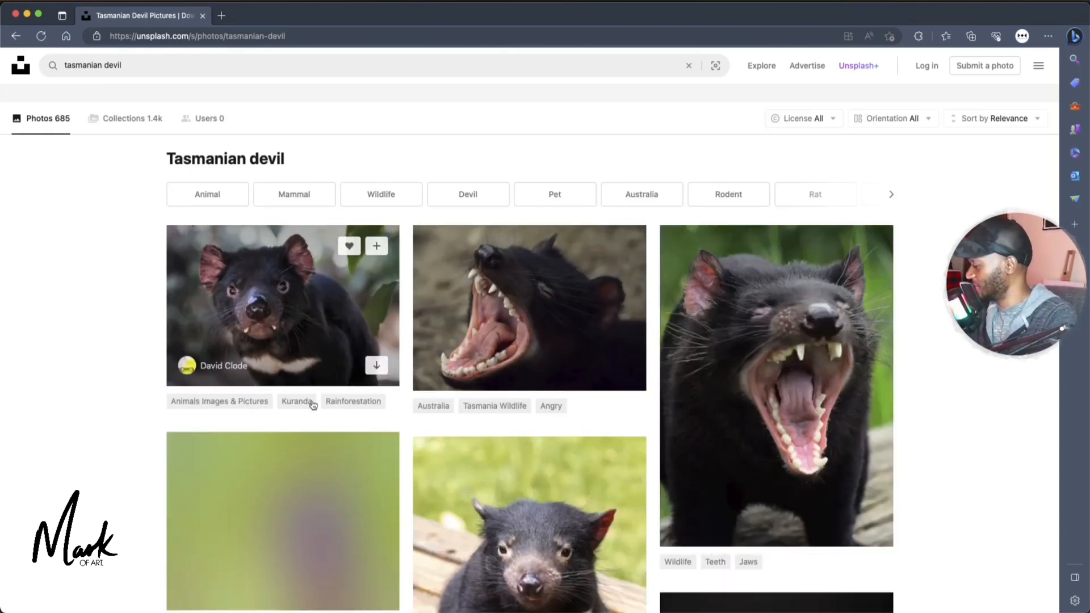
# Step: Browse the Unsplash results for Tasmanian devil photos and view the first animal close-up at full size
pyautogui.scroll(-5, 332, 433)
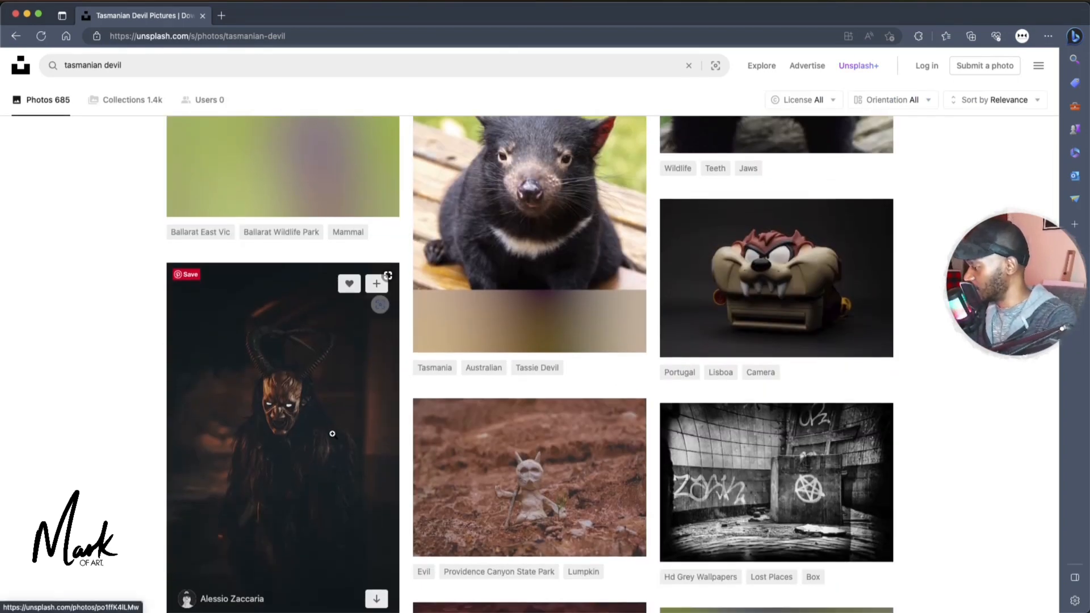
pyautogui.scroll(-1, 332, 434)
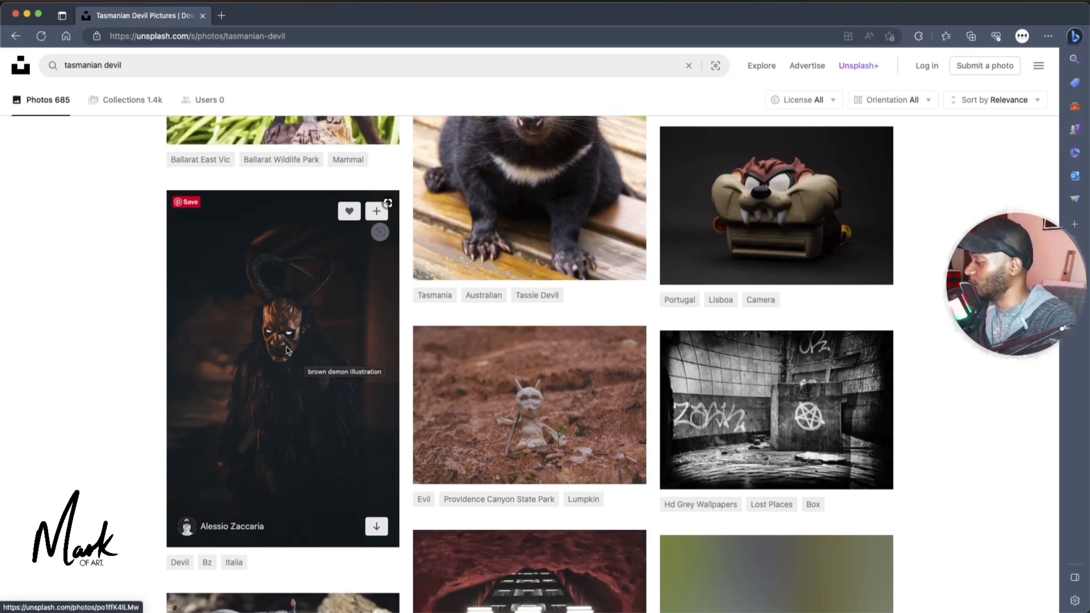
pyautogui.scroll(-5, 282, 440)
pyautogui.scroll(-10, 282, 440)
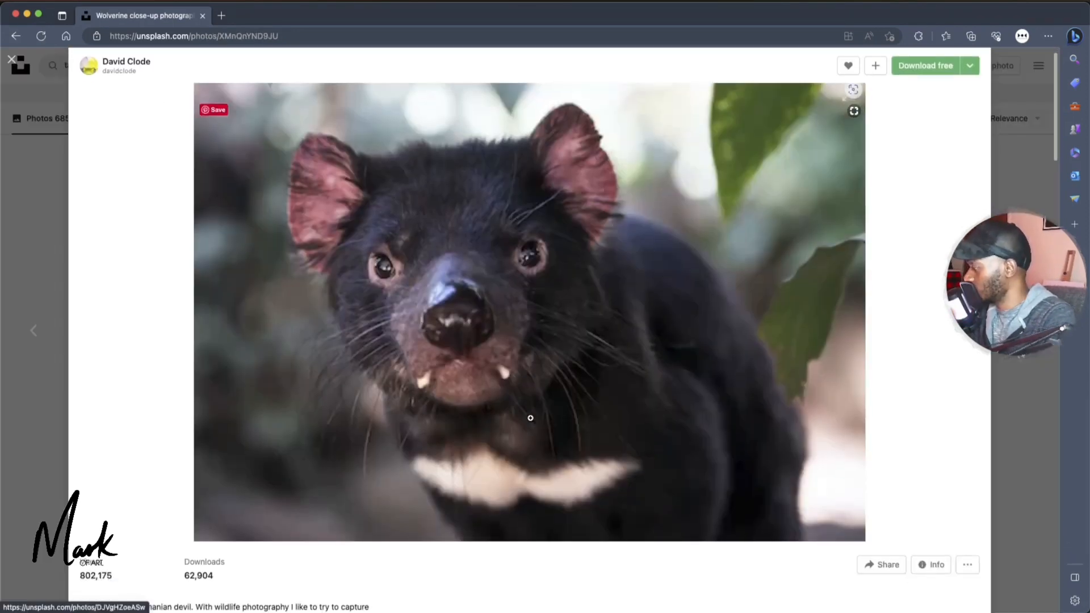
pyautogui.scroll(-5, 531, 413)
pyautogui.scroll(5, 530, 413)
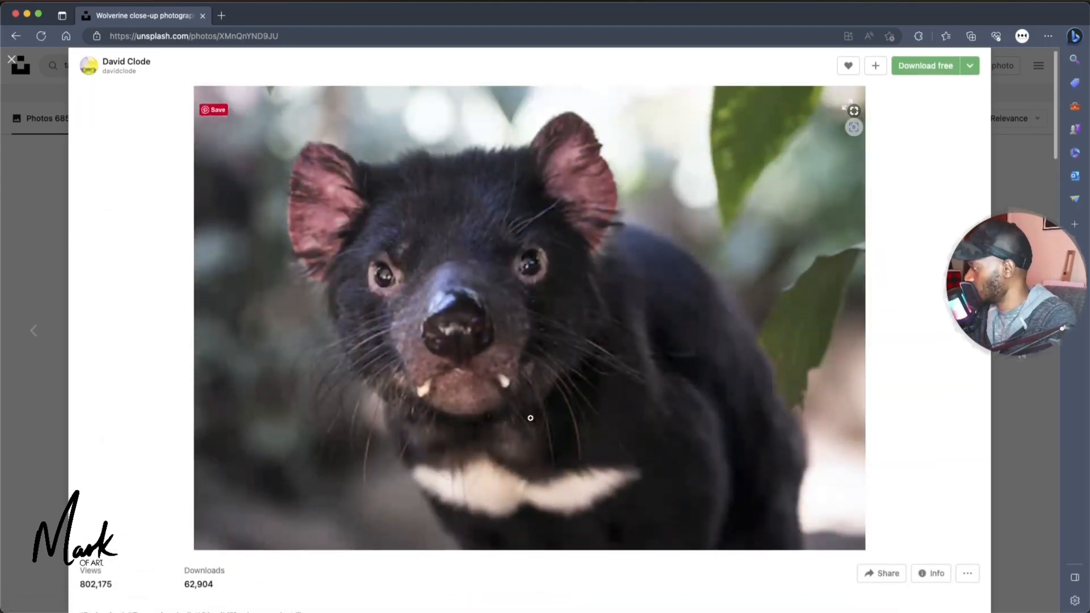
pyautogui.press('Escape')
pyautogui.scroll(-2, 544, 448)
pyautogui.click(539, 371)
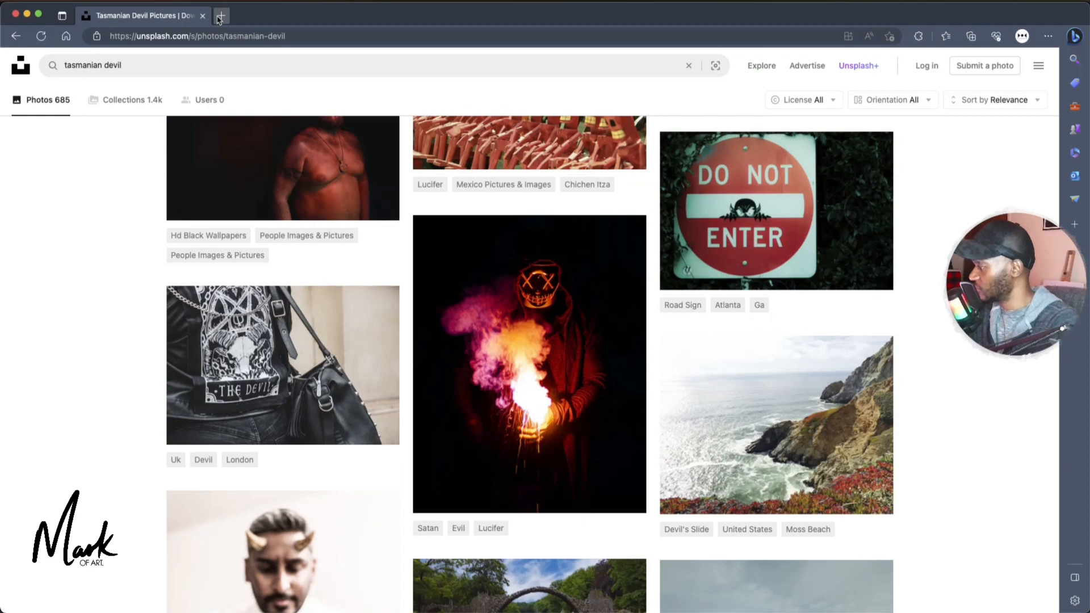
# Step: Search Pexels for "tasmanian devil" in a new tab and close the extra iStock pages
pyautogui.click(219, 17)
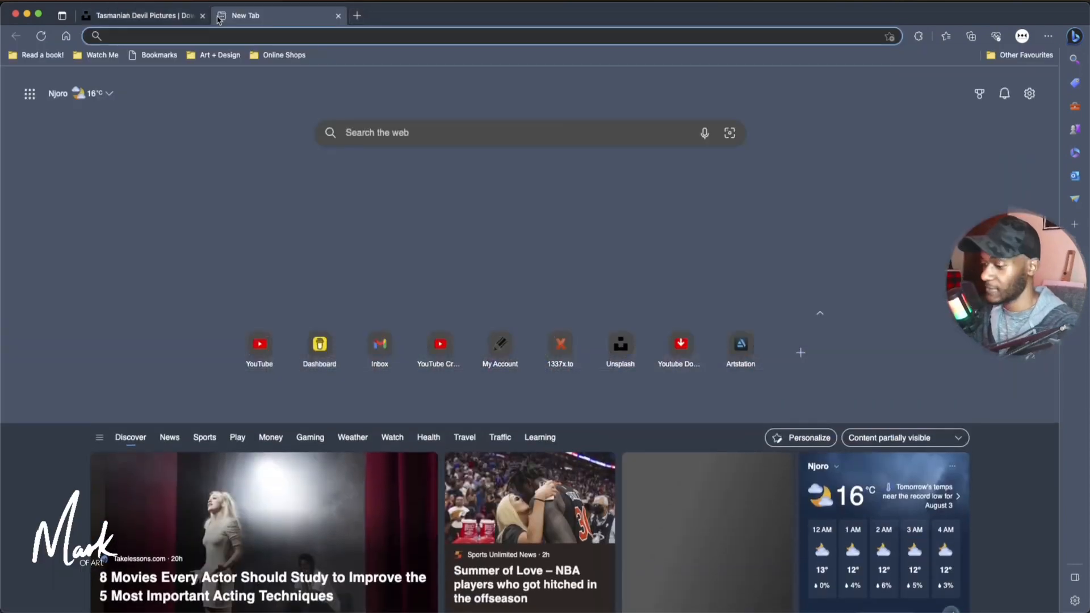
pyautogui.write('pex')
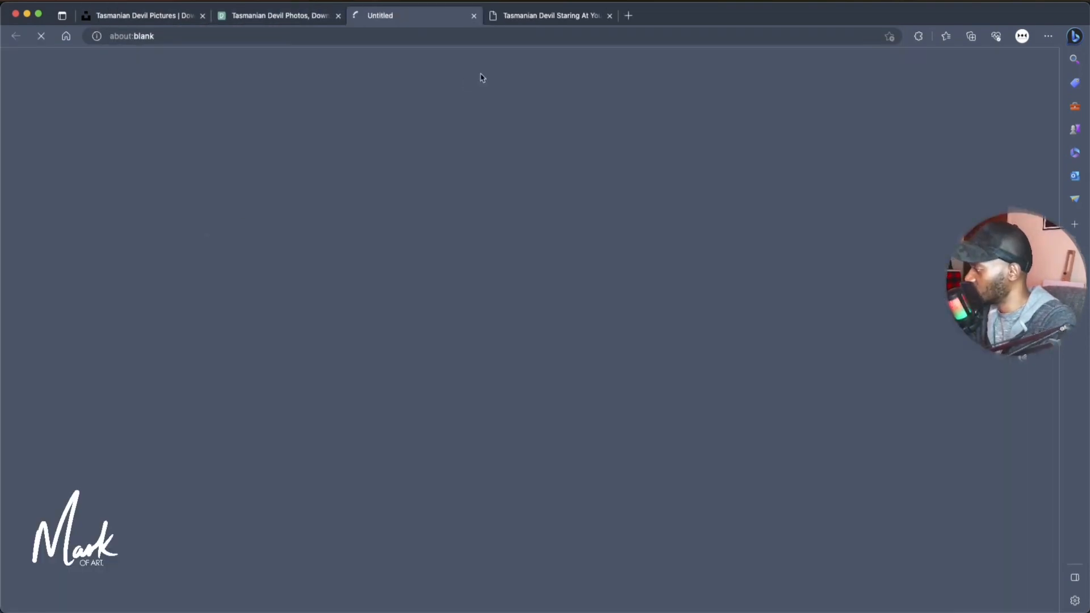
pyautogui.click(511, 17)
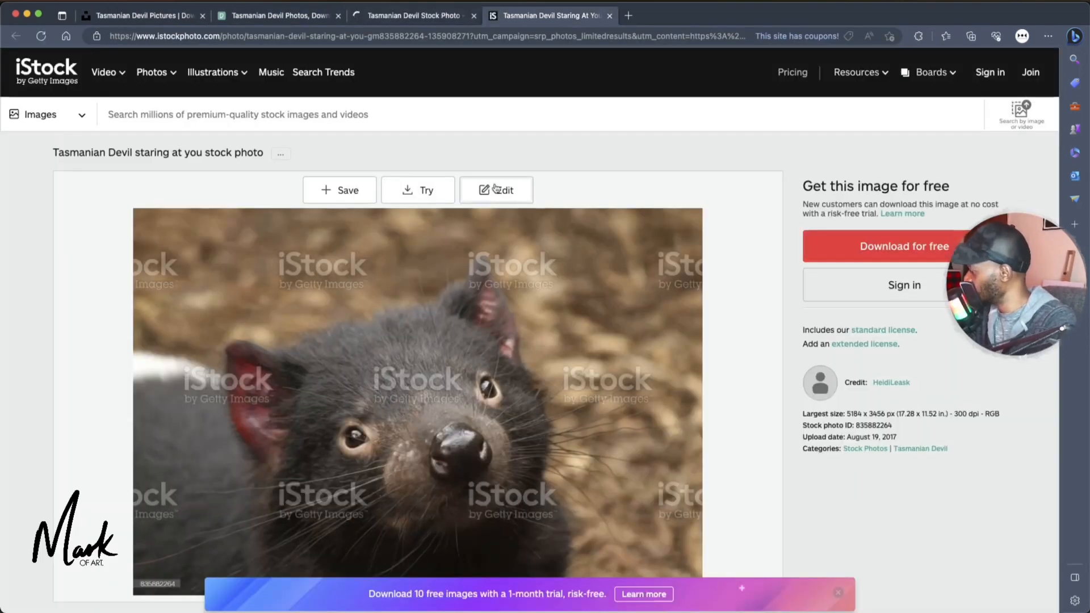
pyautogui.scroll(-1, 494, 188)
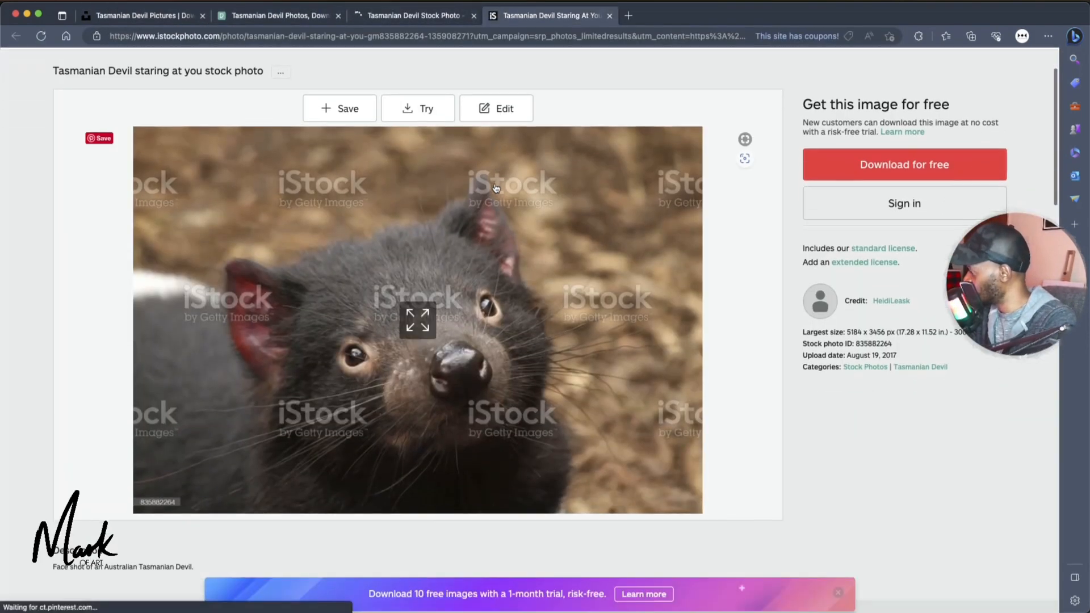
pyautogui.click(609, 16)
pyautogui.press('super+w')
pyautogui.scroll(5, 506, 316)
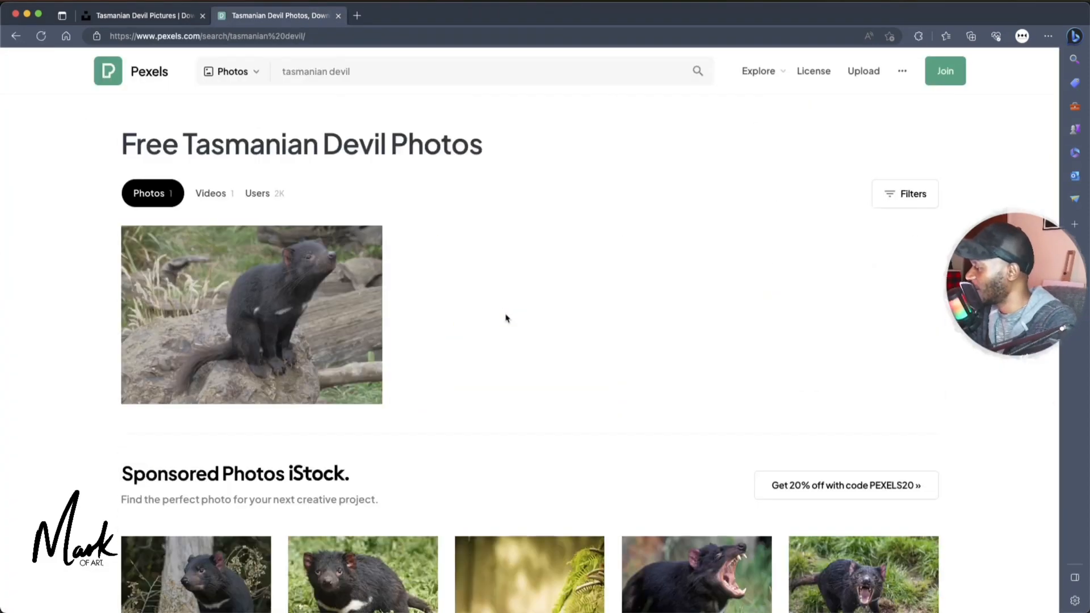
# Step: Download the Pexels photo of the Tasmanian devil sitting on a rock and place it in Krita as a reference
pyautogui.click(372, 314)
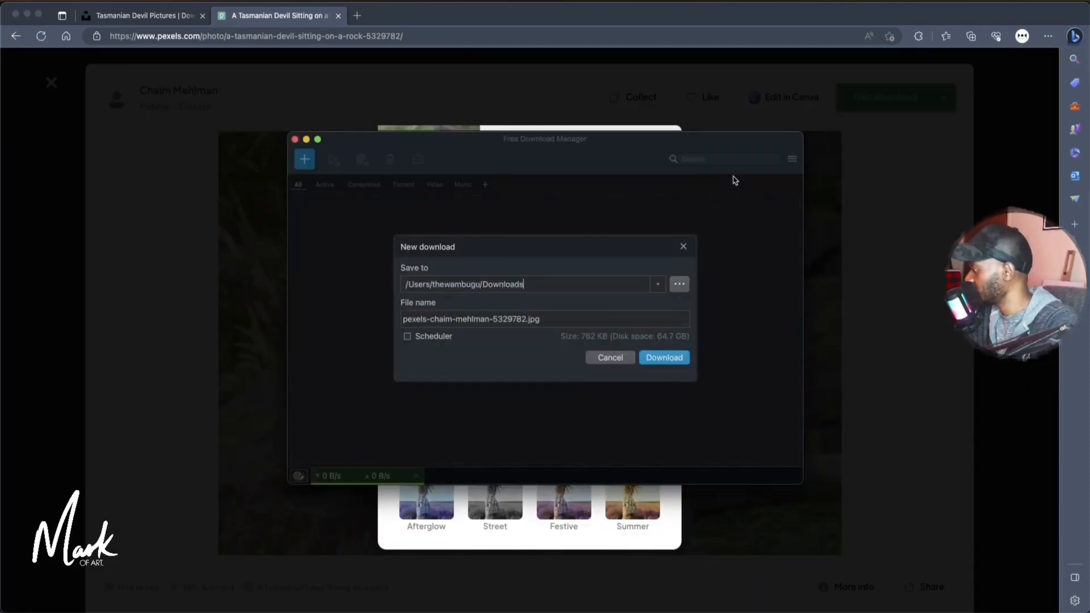
pyautogui.click(591, 128)
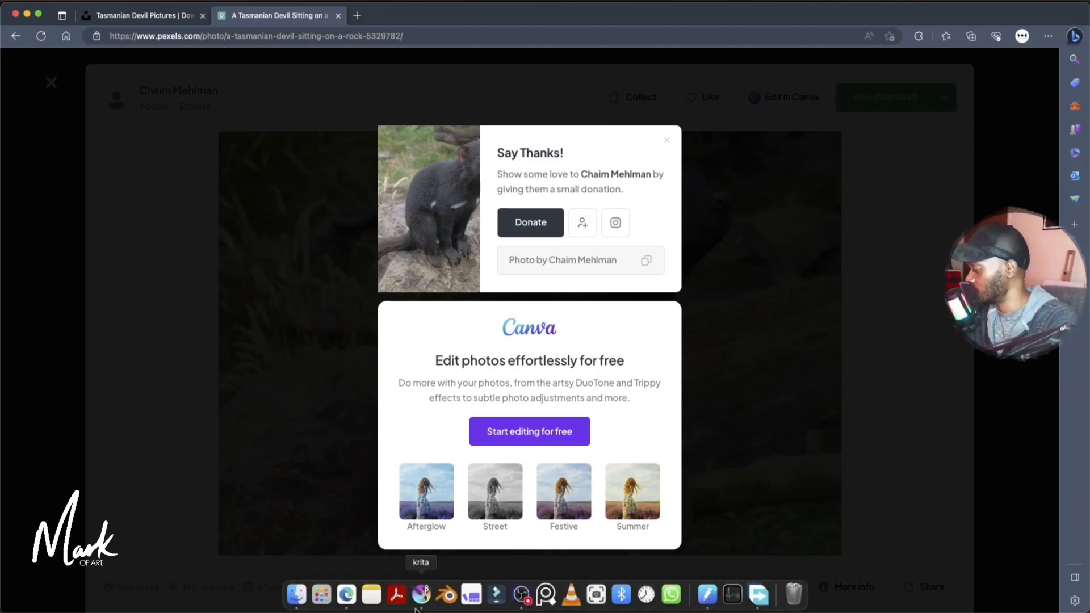
pyautogui.click(420, 593)
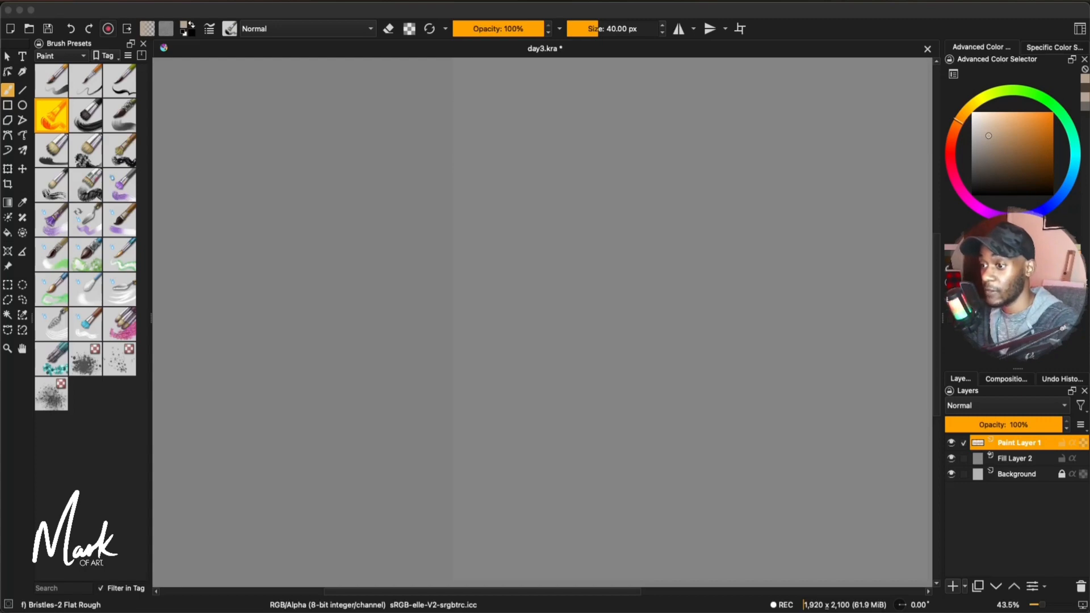
pyautogui.moveTo(426, 455); pyautogui.dragTo(455, 462)
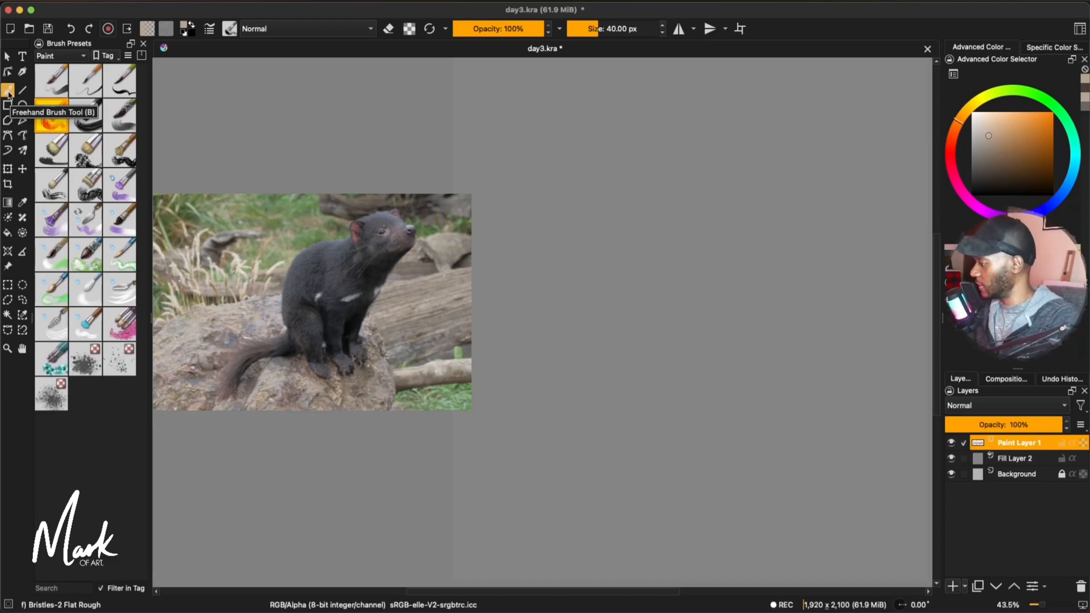
# Step: Sample the dark fur color from the reference photo and scribble test strokes with the Bristles-2 Flat Rough brush at about 140 px
pyautogui.click(83, 57)
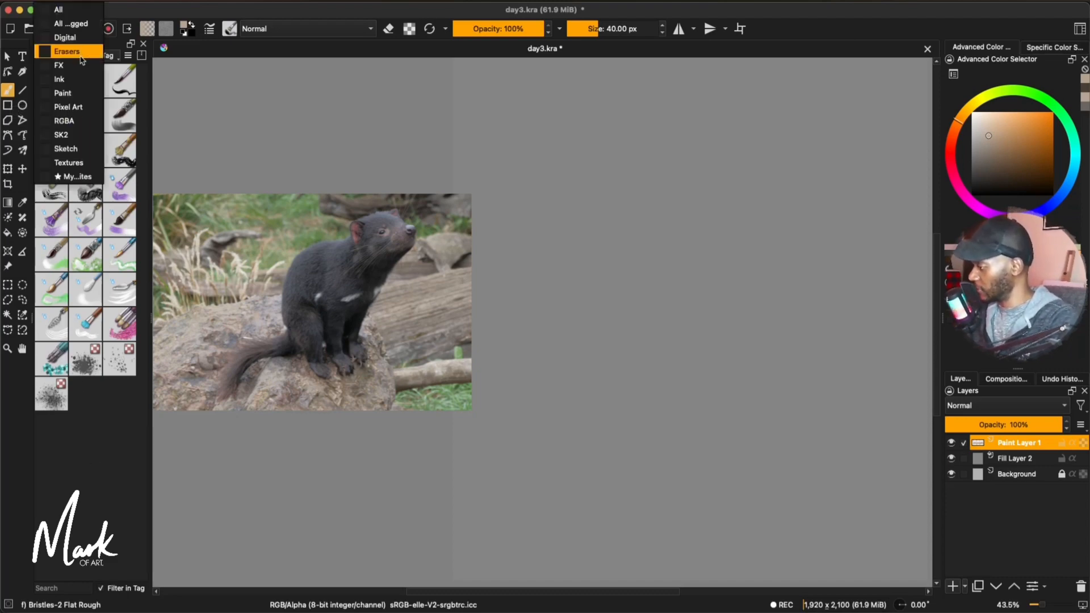
pyautogui.click(62, 93)
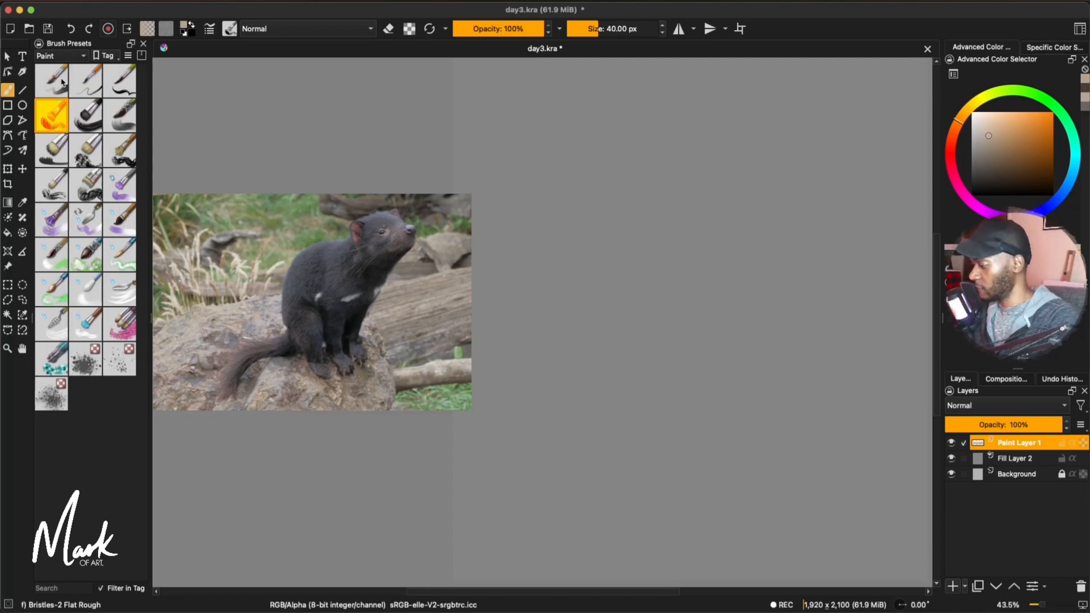
pyautogui.keyDown('ctrl'); pyautogui.click(338, 318); pyautogui.keyUp('ctrl')
pyautogui.moveTo(632, 239); pyautogui.dragTo(580, 337)
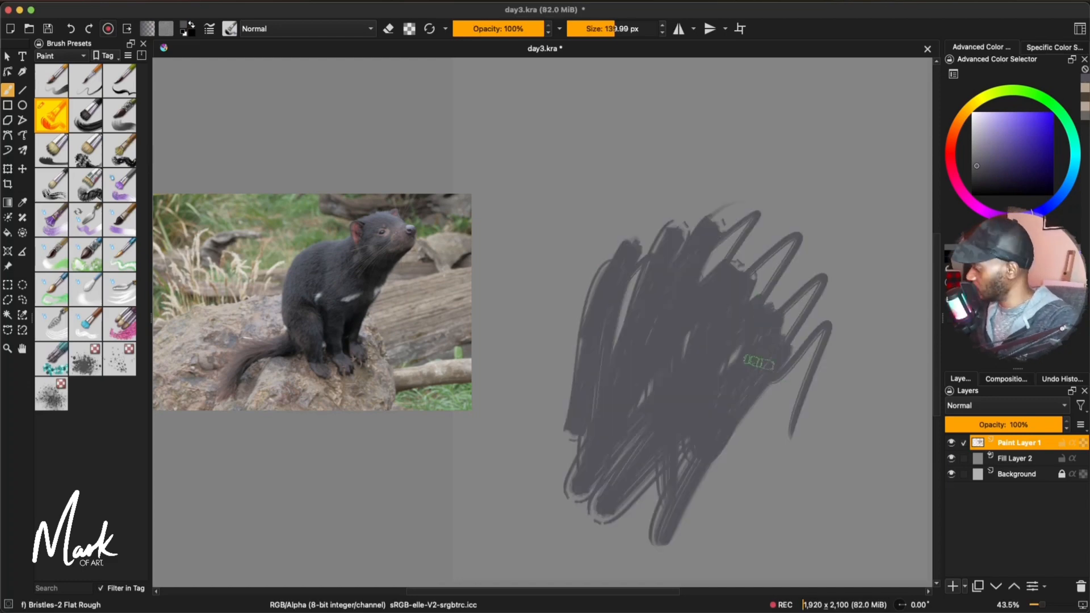
pyautogui.moveTo(743, 462); pyautogui.dragTo(789, 425)
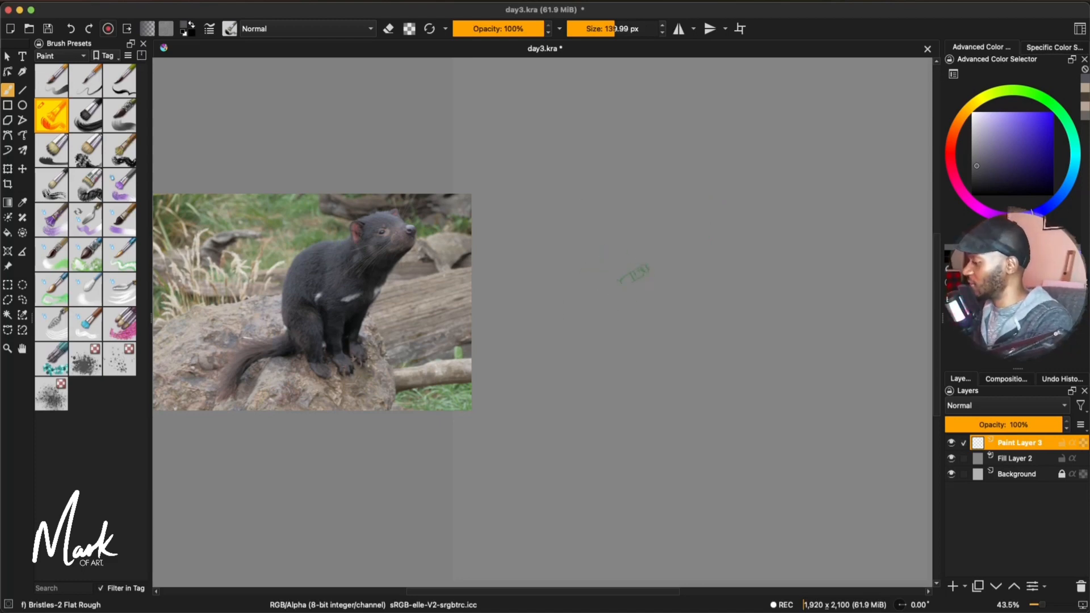
# Step: Outline the animal's silhouette beside the photo with a freehand selection covering the head, body and long tail
pyautogui.click(22, 299)
pyautogui.moveTo(769, 223)
pyautogui.mouseDown()
pyautogui.moveTo(749, 233)
pyautogui.moveTo(773, 238)
pyautogui.mouseUp()
pyautogui.click(683, 350)
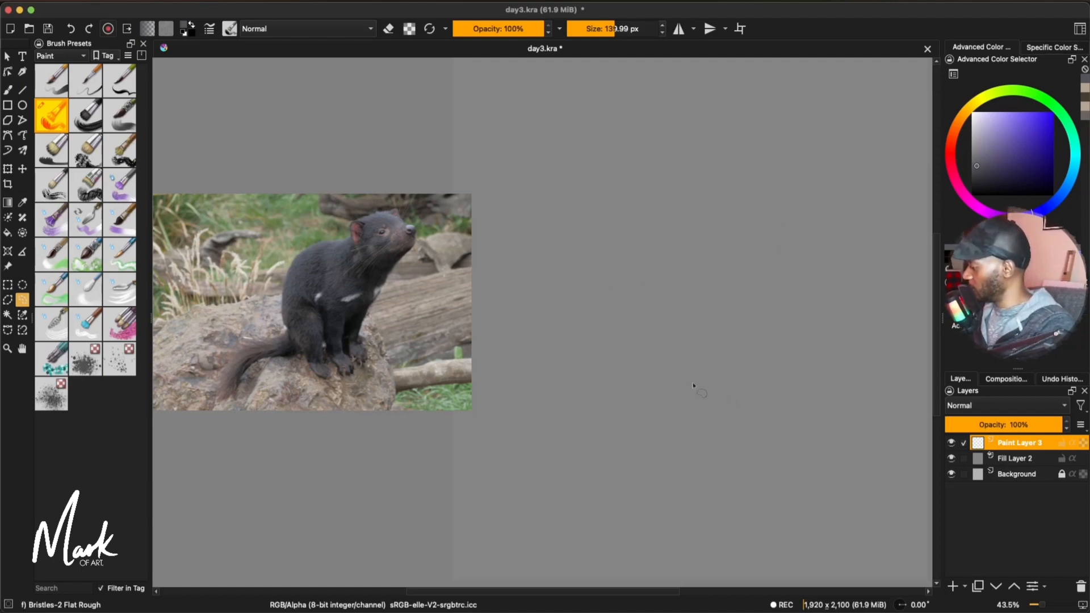
pyautogui.moveTo(705, 373)
pyautogui.mouseDown()
pyautogui.moveTo(738, 274)
pyautogui.moveTo(797, 223)
pyautogui.moveTo(750, 307)
pyautogui.moveTo(679, 376)
pyautogui.moveTo(729, 379)
pyautogui.mouseUp()
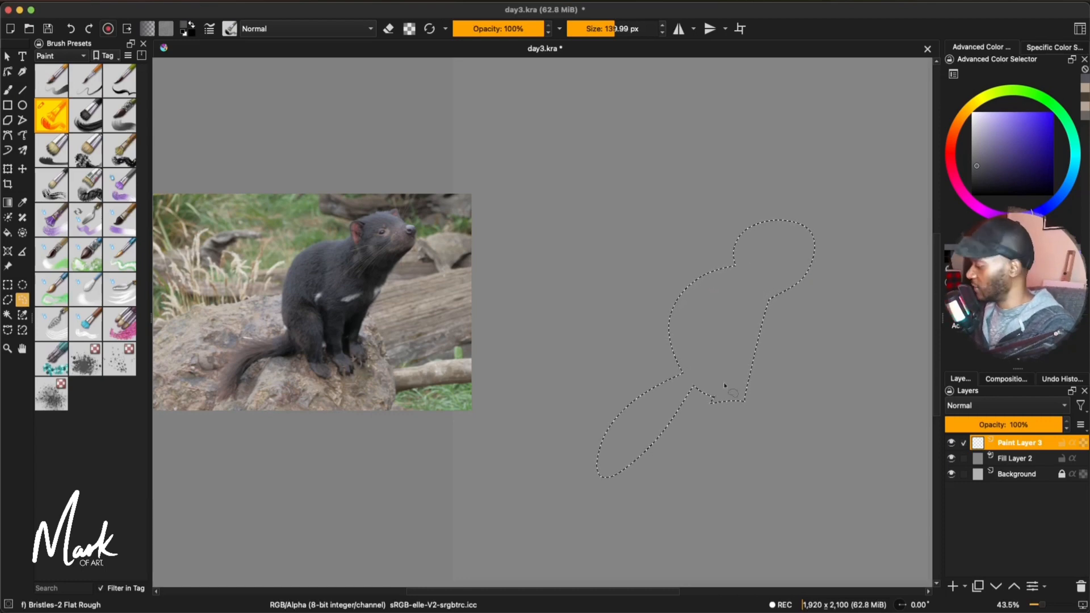
pyautogui.moveTo(611, 506); pyautogui.dragTo(608, 492)
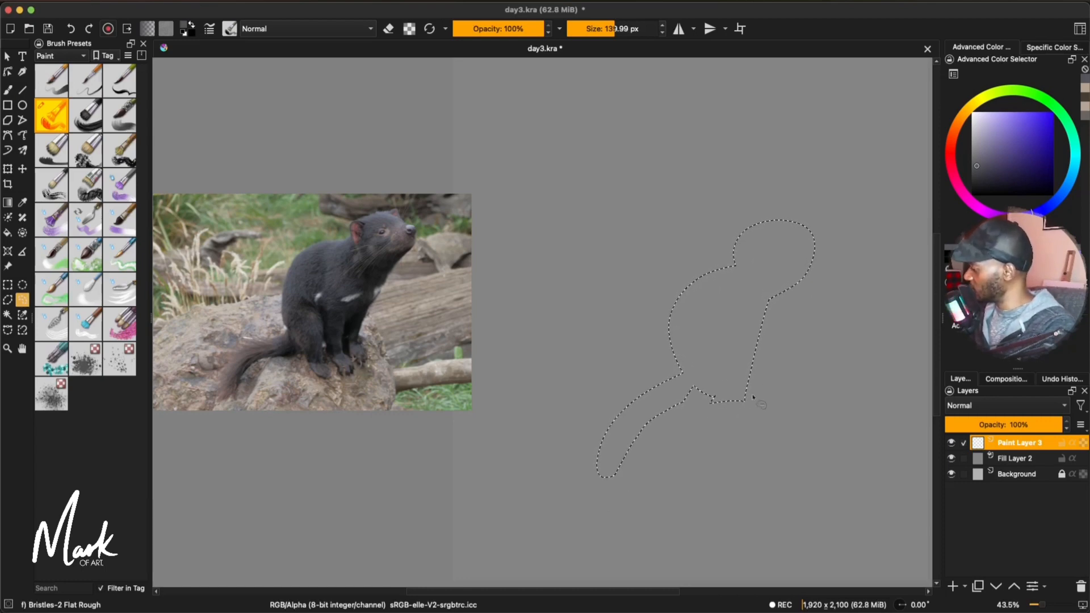
# Step: Fill the silhouette selection with the dark grey fur color, deselect it and return to the freehand brush
pyautogui.press('f')
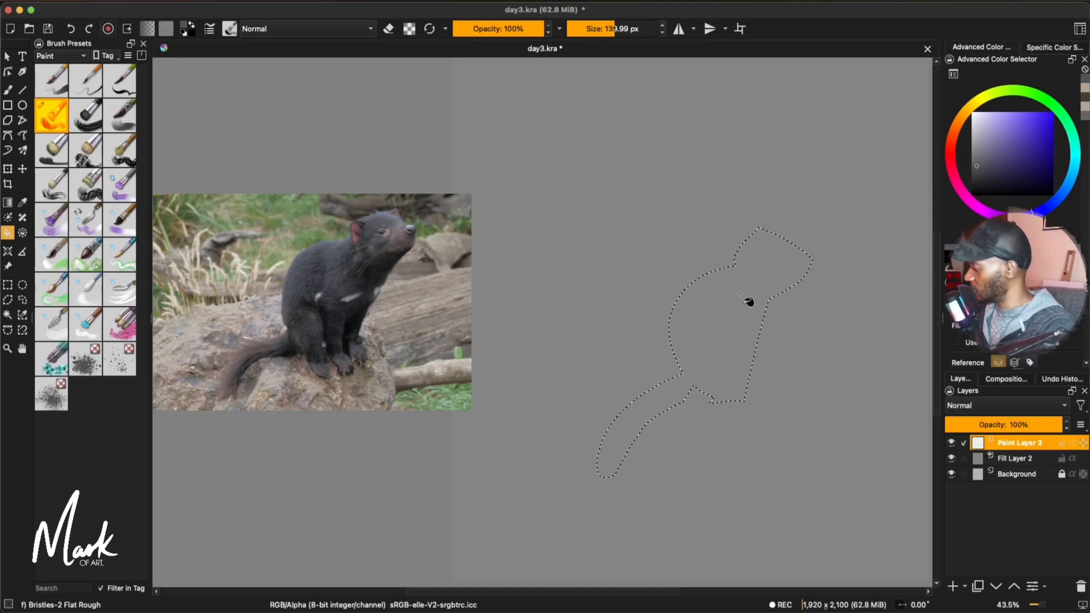
pyautogui.click(744, 298)
pyautogui.press('shift+super+a')
pyautogui.press('b')
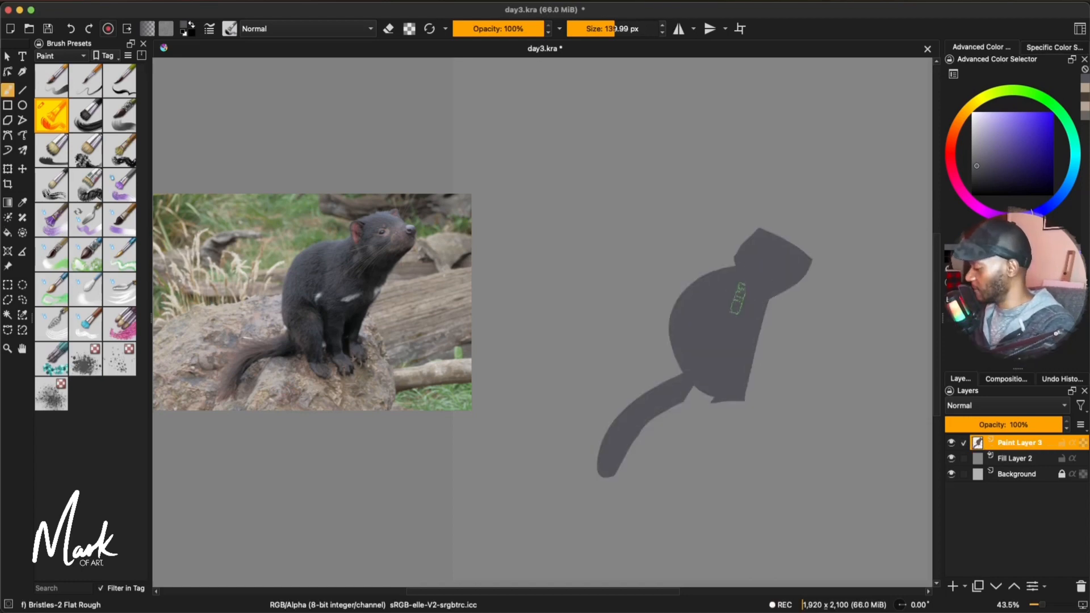
# Step: Put the silhouette in a clipping group and paint light grey highlights along its back with a 51 px brush
pyautogui.press('[')
pyautogui.press('[')
pyautogui.press('[')
pyautogui.press('[')
pyautogui.press('[')
pyautogui.press('[')
pyautogui.press('[')
pyautogui.press('[')
pyautogui.press('[')
pyautogui.press('[')
pyautogui.press('[')
pyautogui.press('[')
pyautogui.press('[')
pyautogui.press('[')
pyautogui.press('[')
pyautogui.moveTo(977, 166); pyautogui.dragTo(972, 136)
pyautogui.hotkey('ctrl', 'shift', 'g')
pyautogui.moveTo(705, 272); pyautogui.dragTo(673, 327)
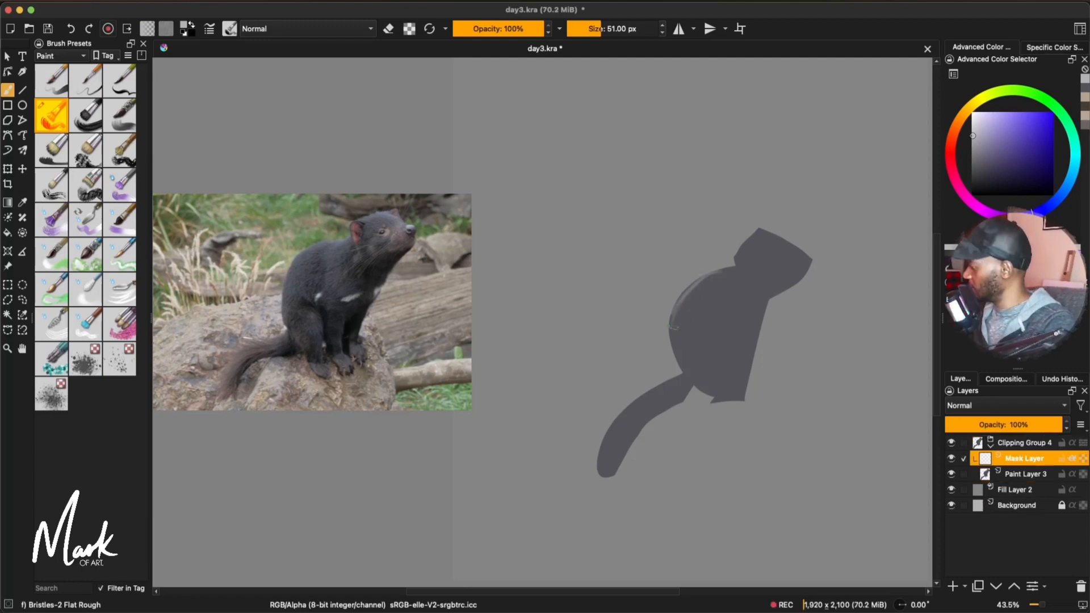
# Step: Paint dark grey shadows on the flank, belly and underside of the jaw, and mark in the eye
pyautogui.moveTo(977, 161); pyautogui.dragTo(971, 172)
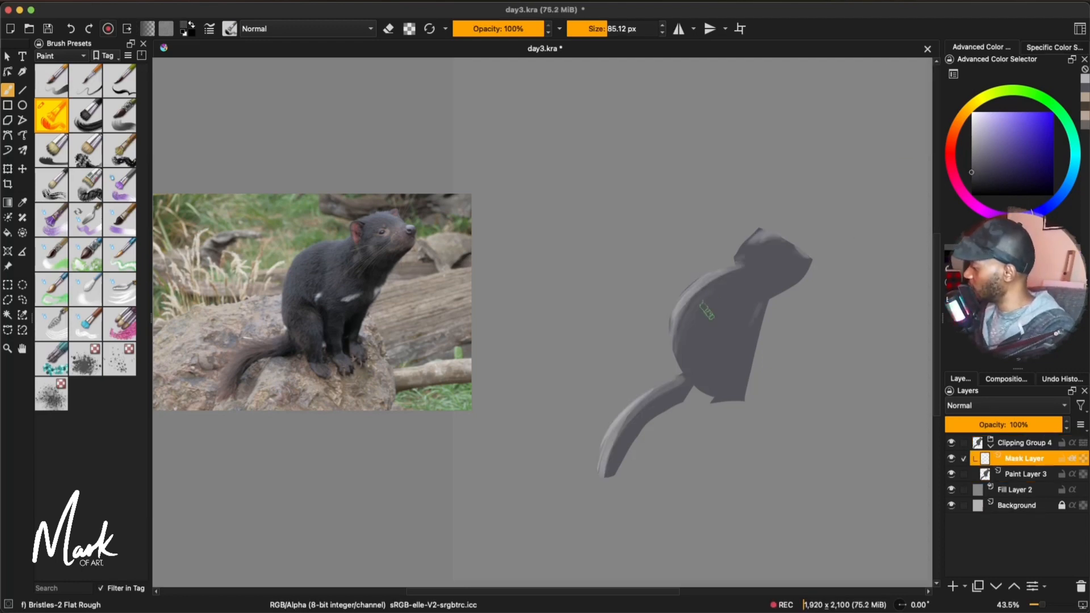
pyautogui.moveTo(701, 339)
pyautogui.mouseDown()
pyautogui.moveTo(721, 296)
pyautogui.moveTo(723, 318)
pyautogui.mouseUp()
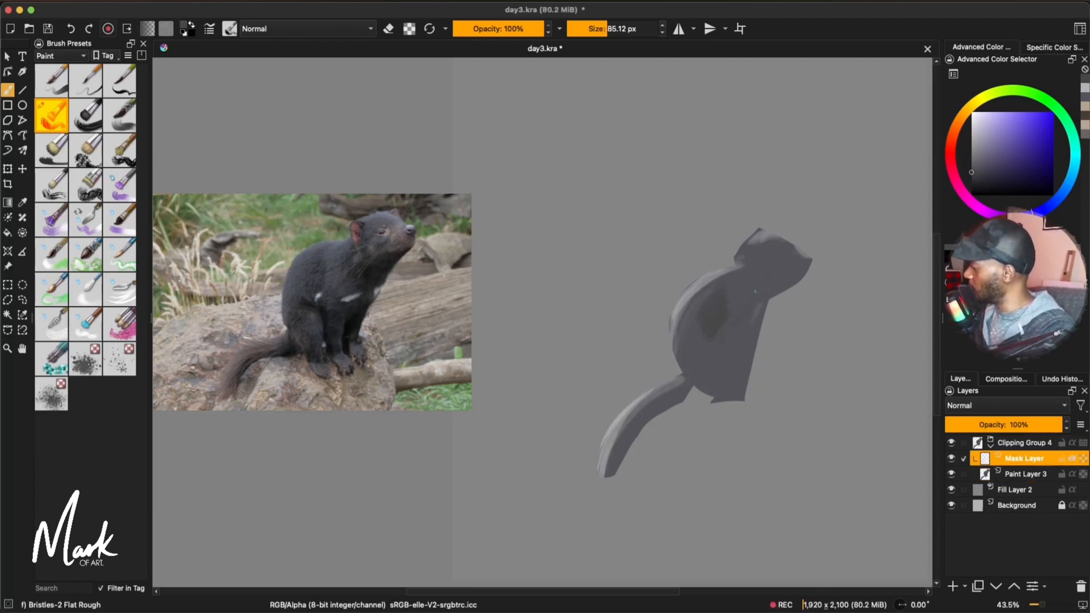
pyautogui.moveTo(777, 280); pyautogui.dragTo(764, 300)
pyautogui.moveTo(971, 172); pyautogui.dragTo(971, 178)
pyautogui.moveTo(774, 284); pyautogui.dragTo(751, 307)
pyautogui.moveTo(708, 340)
pyautogui.mouseDown()
pyautogui.moveTo(727, 385)
pyautogui.moveTo(728, 365)
pyautogui.mouseUp()
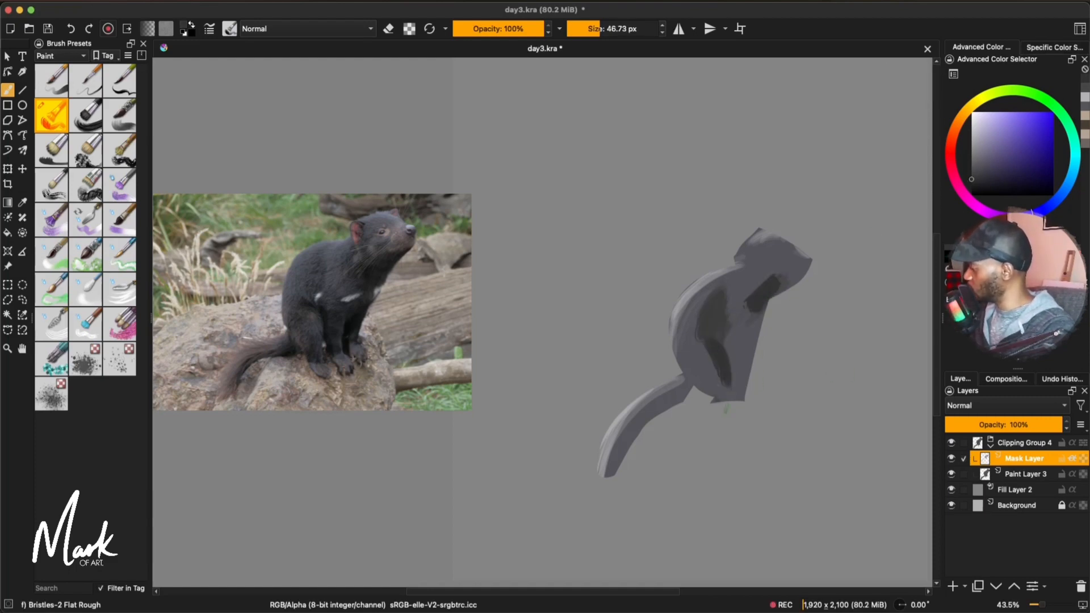
pyautogui.moveTo(772, 288); pyautogui.dragTo(806, 265)
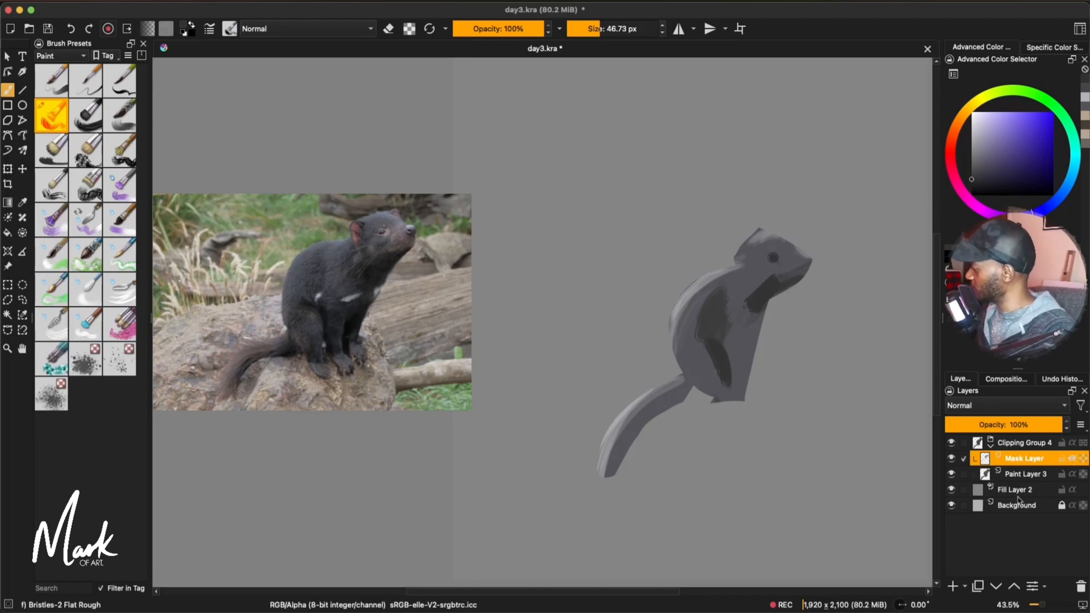
# Step: Merge the mask layer into the silhouette layer, and paint the dark nose and front leg shadows on it
pyautogui.hotkey('ctrl', 'e')
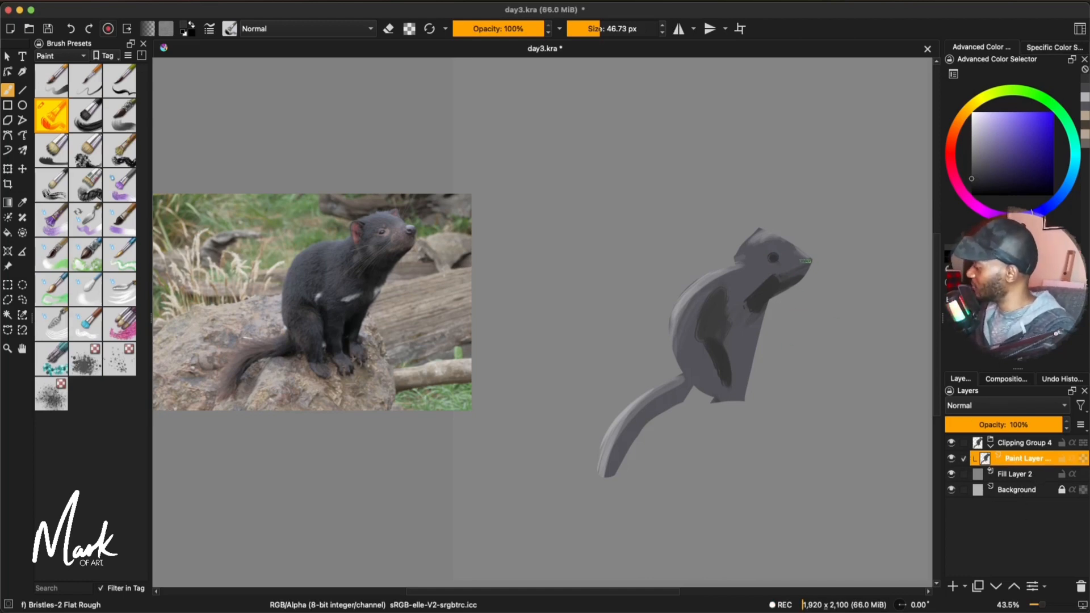
pyautogui.moveTo(804, 261); pyautogui.dragTo(800, 265)
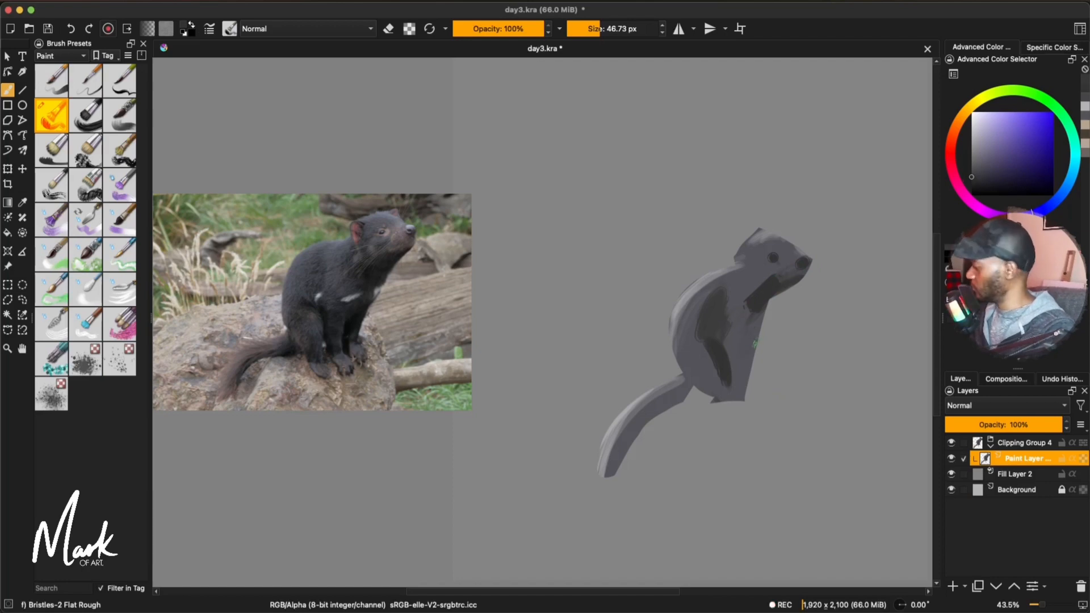
pyautogui.moveTo(755, 321)
pyautogui.mouseDown()
pyautogui.moveTo(753, 349)
pyautogui.moveTo(734, 345)
pyautogui.mouseUp()
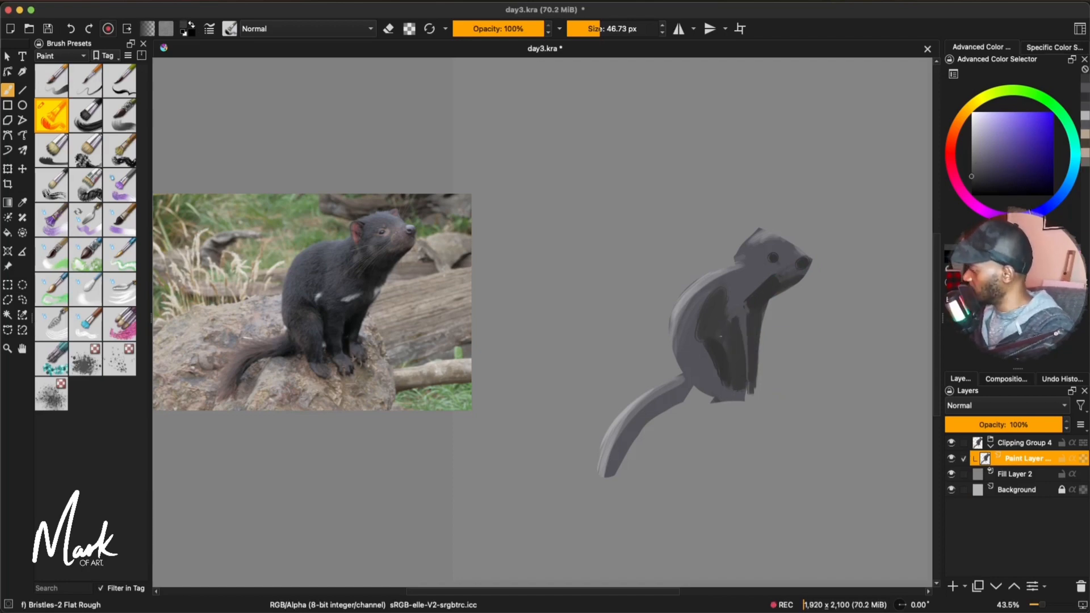
# Step: Shape the shoulder, hind foot and shaded underside of the tail using fur tones sampled from the painting
pyautogui.keyDown('ctrl'); pyautogui.click(732, 292); pyautogui.keyUp('ctrl')
pyautogui.moveTo(723, 292)
pyautogui.mouseDown()
pyautogui.moveTo(714, 343)
pyautogui.moveTo(721, 413)
pyautogui.moveTo(730, 406)
pyautogui.moveTo(677, 398)
pyautogui.moveTo(657, 411)
pyautogui.mouseUp()
pyautogui.keyDown('ctrl'); pyautogui.click(736, 340); pyautogui.keyUp('ctrl')
pyautogui.click(975, 184)
pyautogui.keyDown('ctrl'); pyautogui.click(706, 373); pyautogui.keyUp('ctrl')
pyautogui.keyDown('ctrl'); pyautogui.click(718, 349); pyautogui.keyUp('ctrl')
pyautogui.keyDown('ctrl'); pyautogui.click(719, 349); pyautogui.keyUp('ctrl')
pyautogui.moveTo(634, 433); pyautogui.dragTo(619, 487)
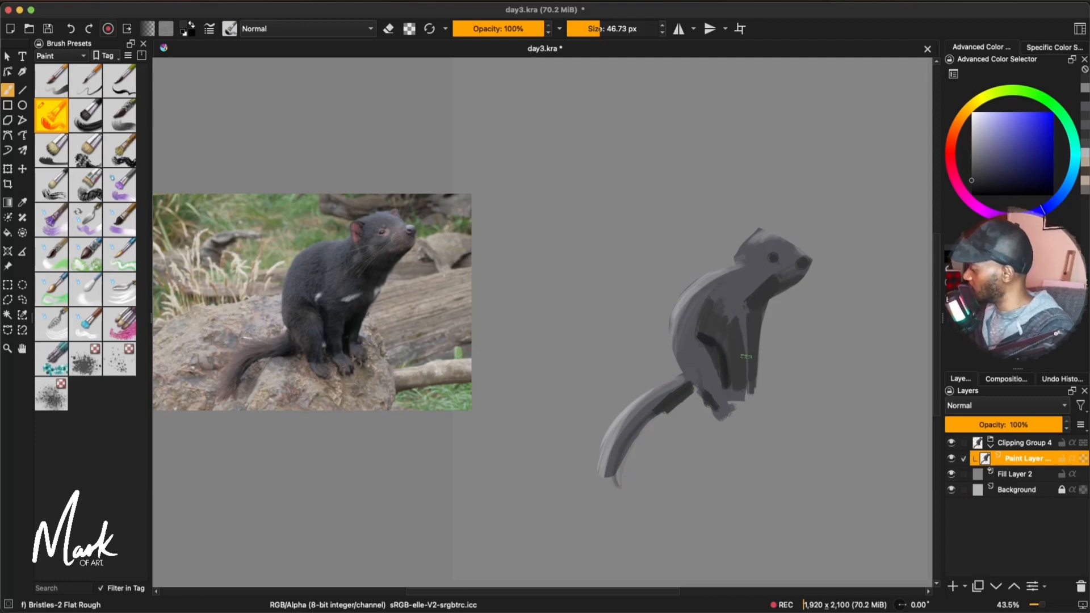
# Step: Darken the front leg and the throat below the jaw with the sampled shadow tone
pyautogui.keyDown('ctrl'); pyautogui.click(719, 351); pyautogui.keyUp('ctrl')
pyautogui.moveTo(752, 333); pyautogui.dragTo(750, 402)
pyautogui.moveTo(775, 281); pyautogui.dragTo(751, 311)
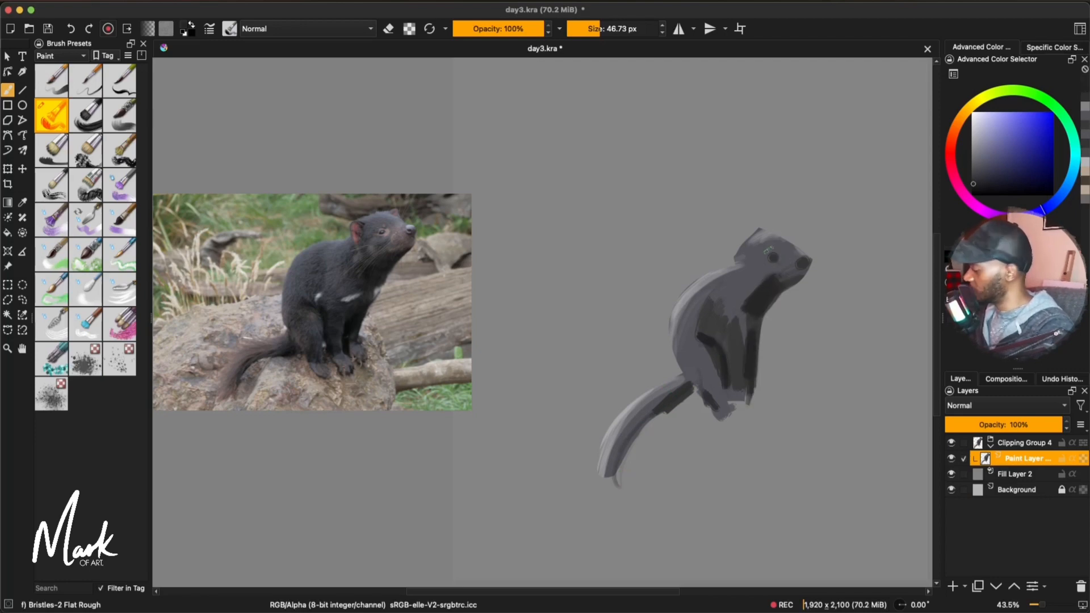
# Step: Refine the eye and nose, and build up the ears and top of the head with sampled greys
pyautogui.moveTo(776, 259); pyautogui.dragTo(770, 258)
pyautogui.keyDown('ctrl'); pyautogui.click(771, 236); pyautogui.keyUp('ctrl')
pyautogui.moveTo(798, 258); pyautogui.dragTo(810, 259)
pyautogui.keyDown('ctrl'); pyautogui.click(759, 255); pyautogui.keyUp('ctrl')
pyautogui.moveTo(740, 241)
pyautogui.mouseDown()
pyautogui.moveTo(735, 254)
pyautogui.moveTo(792, 230)
pyautogui.mouseUp()
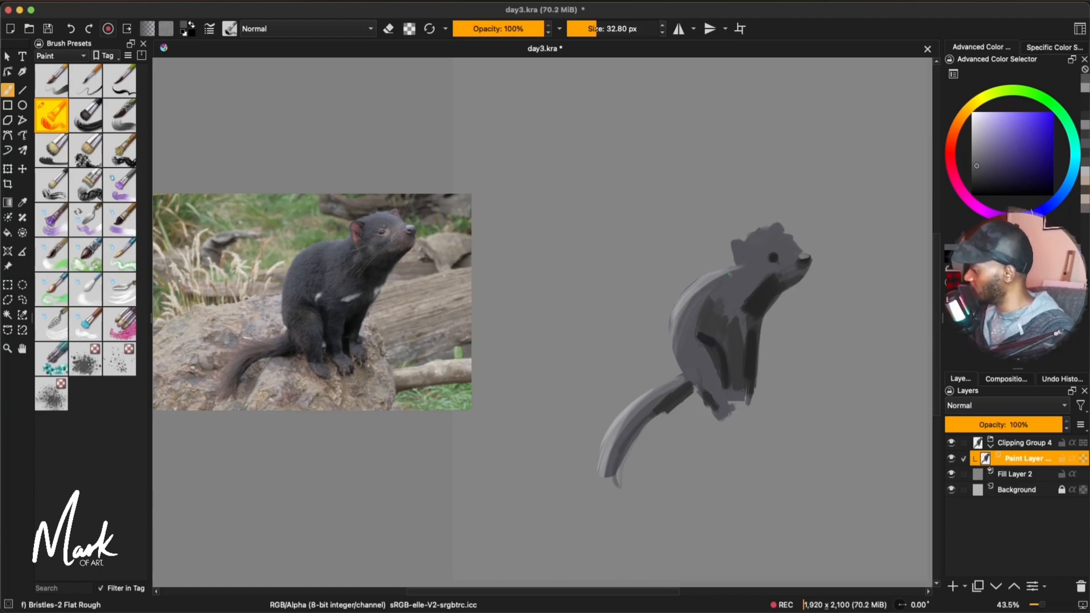
# Step: Shade the back, hind leg, shoulder and cheek with grey tones sampled from the painting, using a larger bristle brush
pyautogui.moveTo(726, 275)
pyautogui.mouseDown()
pyautogui.moveTo(678, 372)
pyautogui.moveTo(700, 340)
pyautogui.mouseUp()
pyautogui.keyDown('ctrl'); pyautogui.click(680, 347); pyautogui.keyUp('ctrl')
pyautogui.moveTo(698, 342)
pyautogui.mouseDown()
pyautogui.moveTo(675, 334)
pyautogui.moveTo(674, 313)
pyautogui.moveTo(731, 267)
pyautogui.moveTo(694, 307)
pyautogui.moveTo(725, 275)
pyautogui.moveTo(678, 348)
pyautogui.mouseUp()
pyautogui.keyDown('ctrl'); pyautogui.click(730, 283); pyautogui.keyUp('ctrl')
pyautogui.keyDown('ctrl'); pyautogui.click(717, 354); pyautogui.keyUp('ctrl')
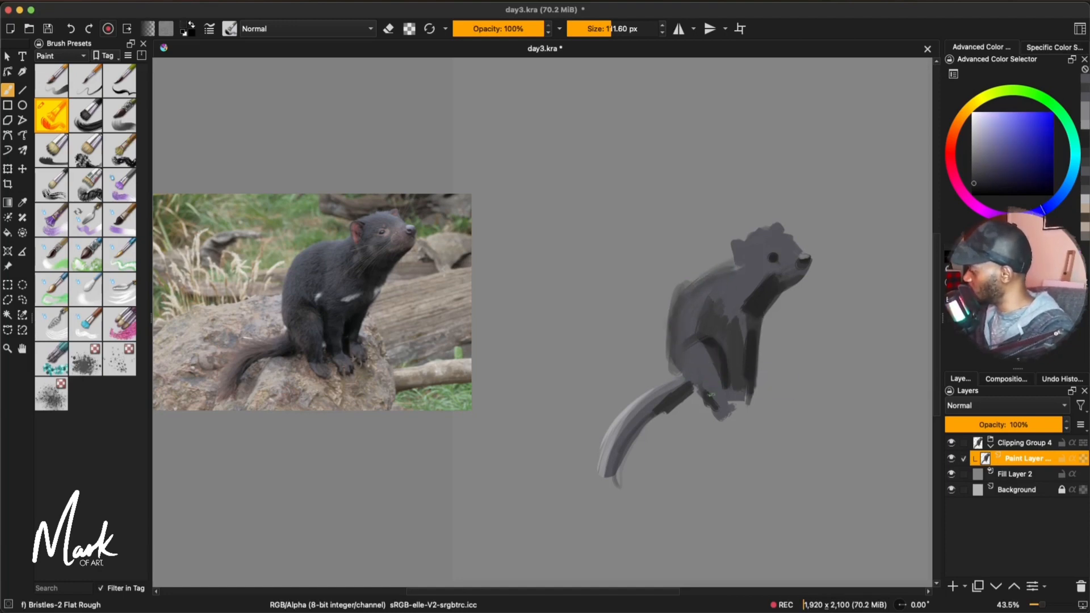
pyautogui.moveTo(711, 394); pyautogui.dragTo(710, 390)
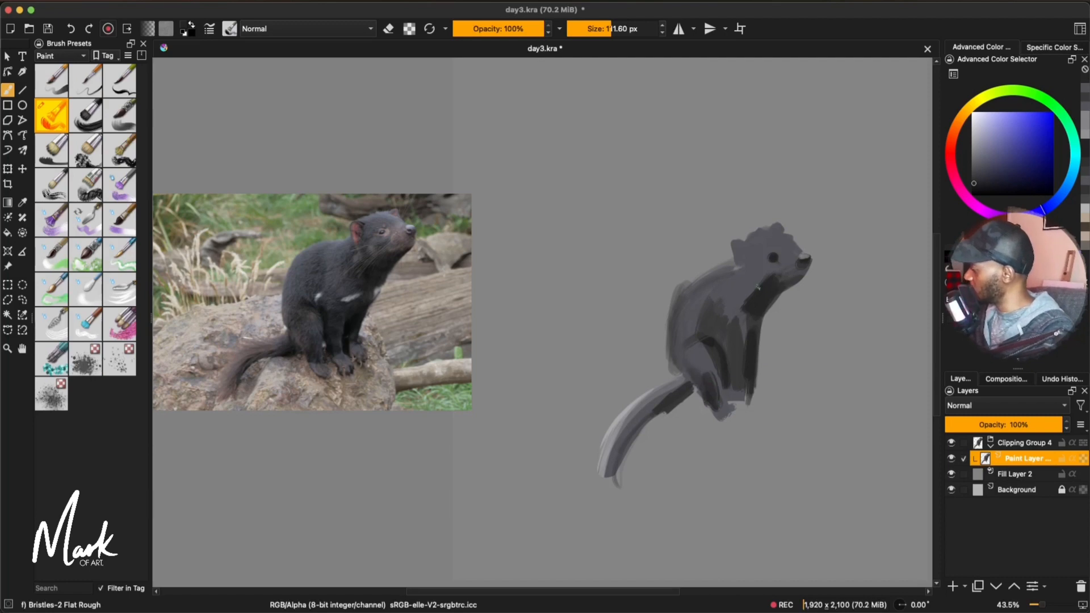
pyautogui.keyDown('ctrl'); pyautogui.click(747, 299); pyautogui.keyUp('ctrl')
pyautogui.keyDown('ctrl'); pyautogui.click(769, 282); pyautogui.keyUp('ctrl')
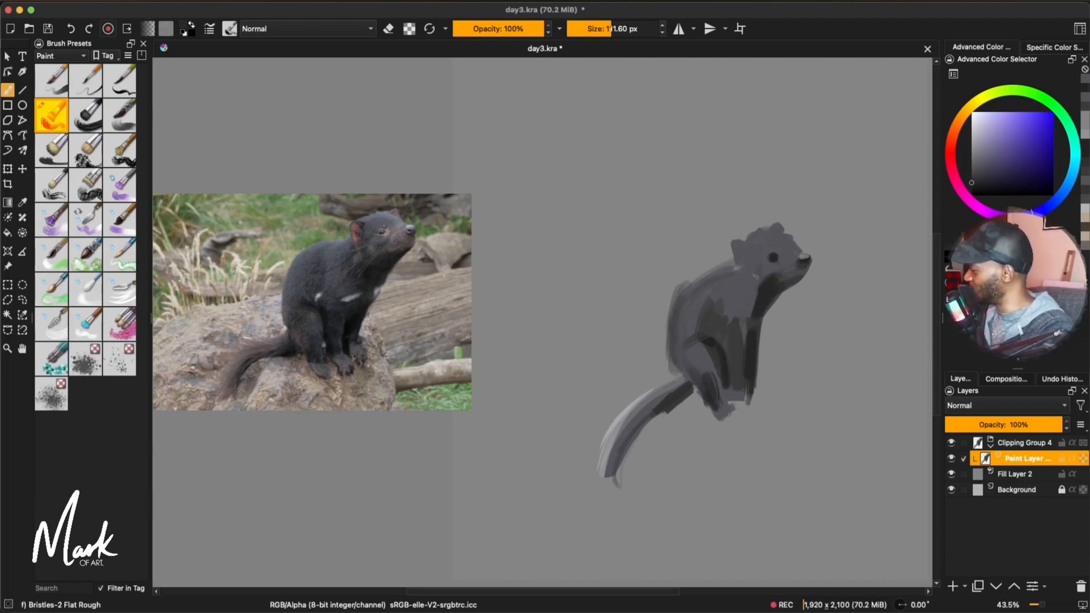
pyautogui.keyDown('ctrl'); pyautogui.click(749, 272); pyautogui.keyUp('ctrl')
# Step: Outline the near ear in lighter grey and extend the front legs into paws with a sampled dark tone
pyautogui.moveTo(982, 151)
pyautogui.mouseDown()
pyautogui.moveTo(970, 135)
pyautogui.moveTo(956, 139)
pyautogui.mouseUp()
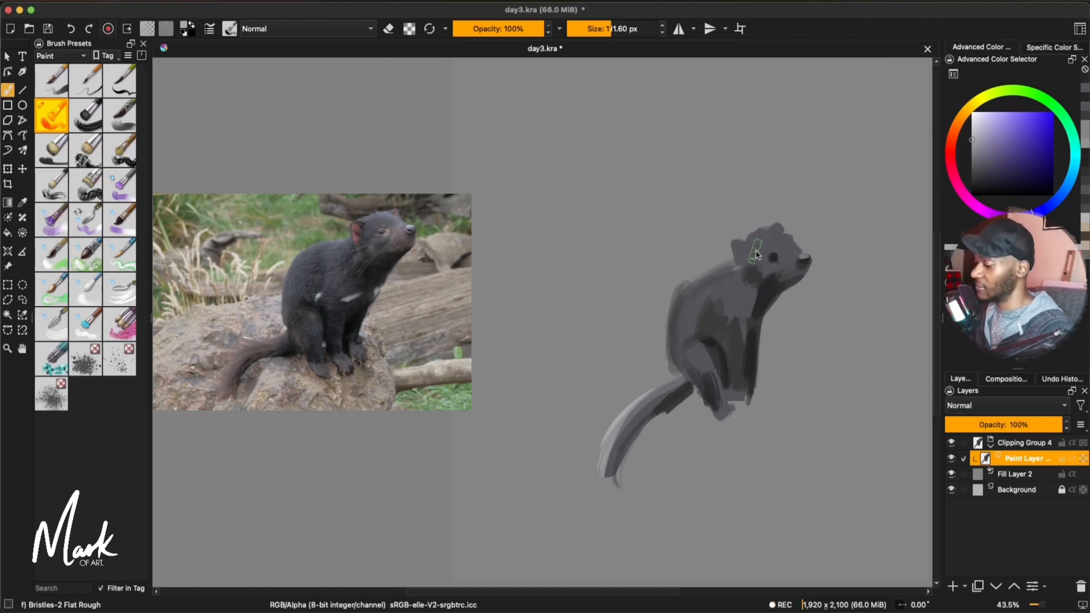
pyautogui.moveTo(764, 255); pyautogui.dragTo(742, 257)
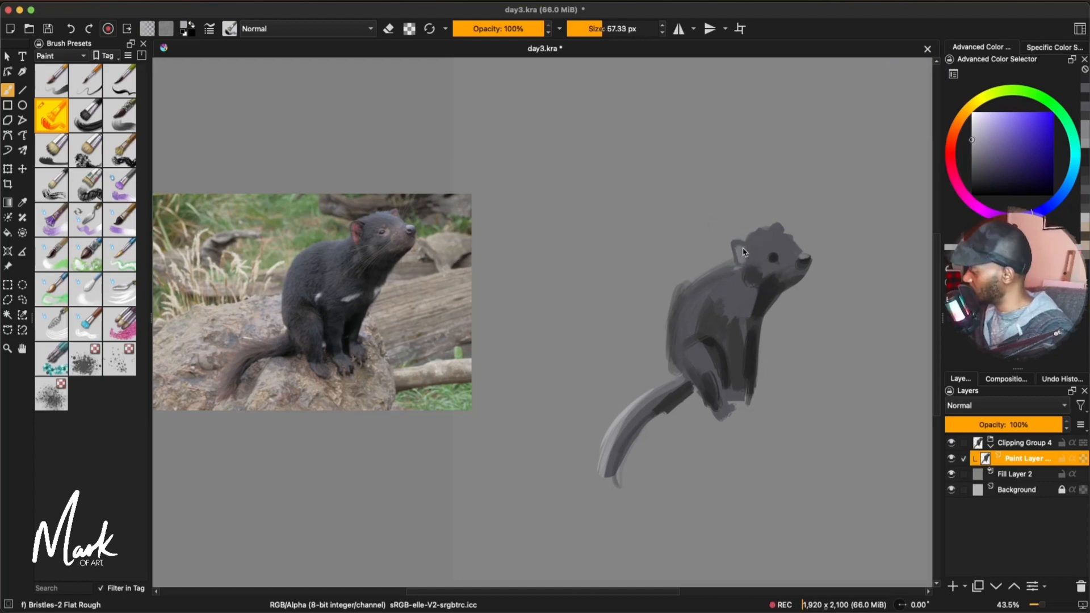
pyautogui.keyDown('ctrl'); pyautogui.click(754, 367); pyautogui.keyUp('ctrl')
pyautogui.moveTo(755, 388); pyautogui.dragTo(763, 399)
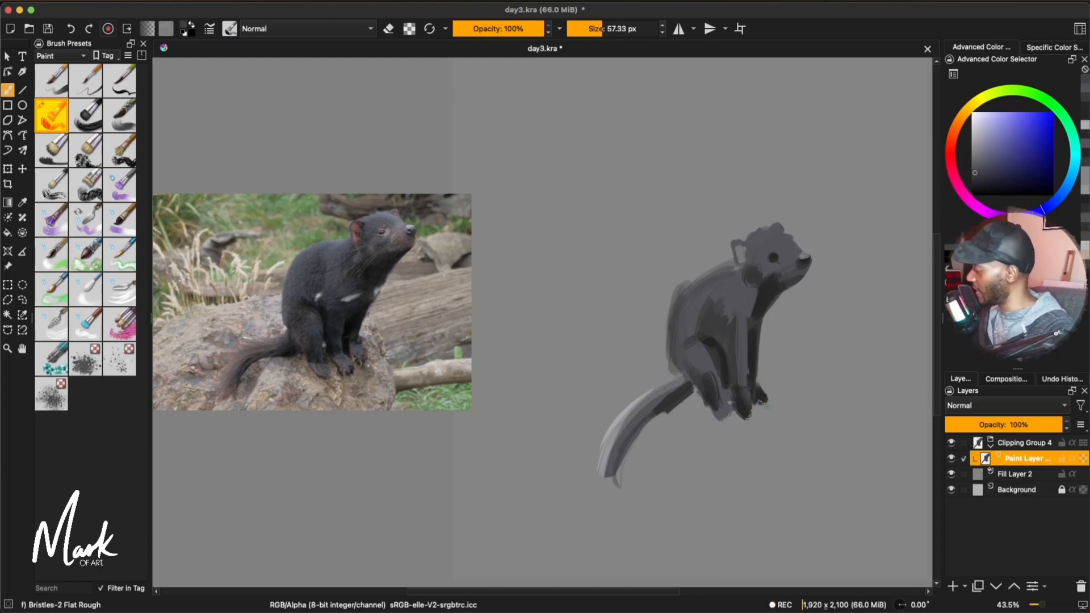
# Step: Add a paint layer above the painting and choose the SK2-01 2B Details pencil from the SK2 brushes
pyautogui.click(952, 586)
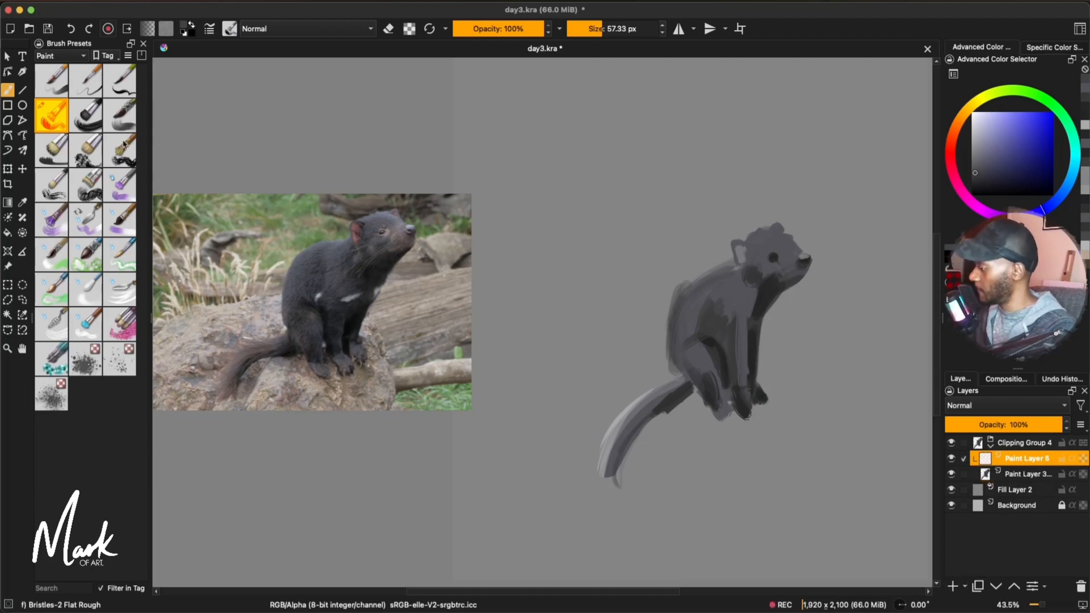
pyautogui.click(76, 56)
pyautogui.click(80, 150)
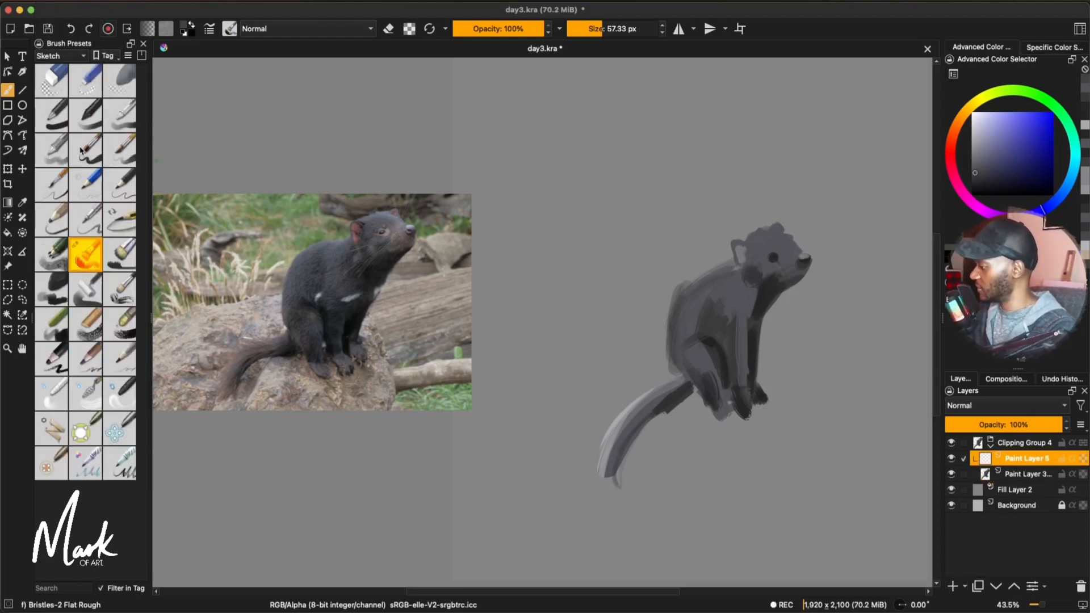
pyautogui.click(76, 57)
pyautogui.click(73, 143)
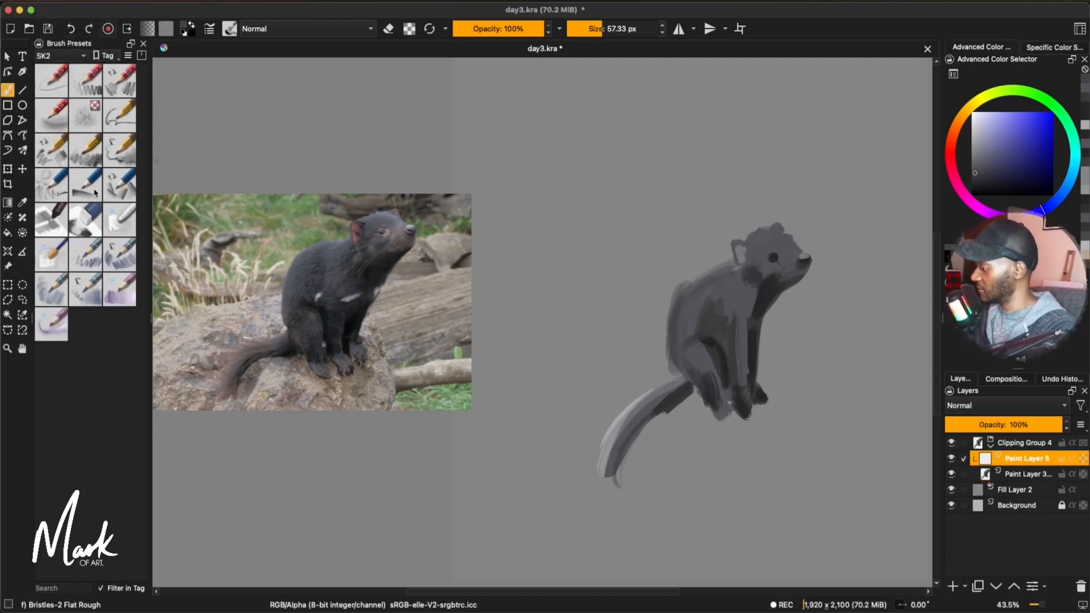
pyautogui.click(56, 84)
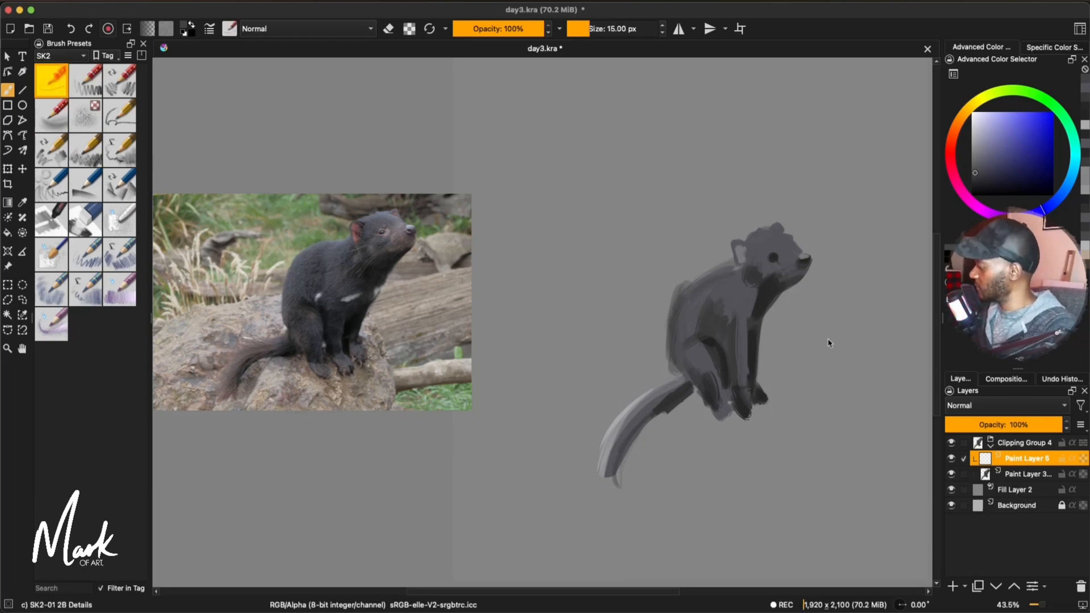
# Step: Lower the painted animal layer's opacity to 53% and move the animal closer to the reference photo
pyautogui.click(1021, 475)
pyautogui.click(1016, 425)
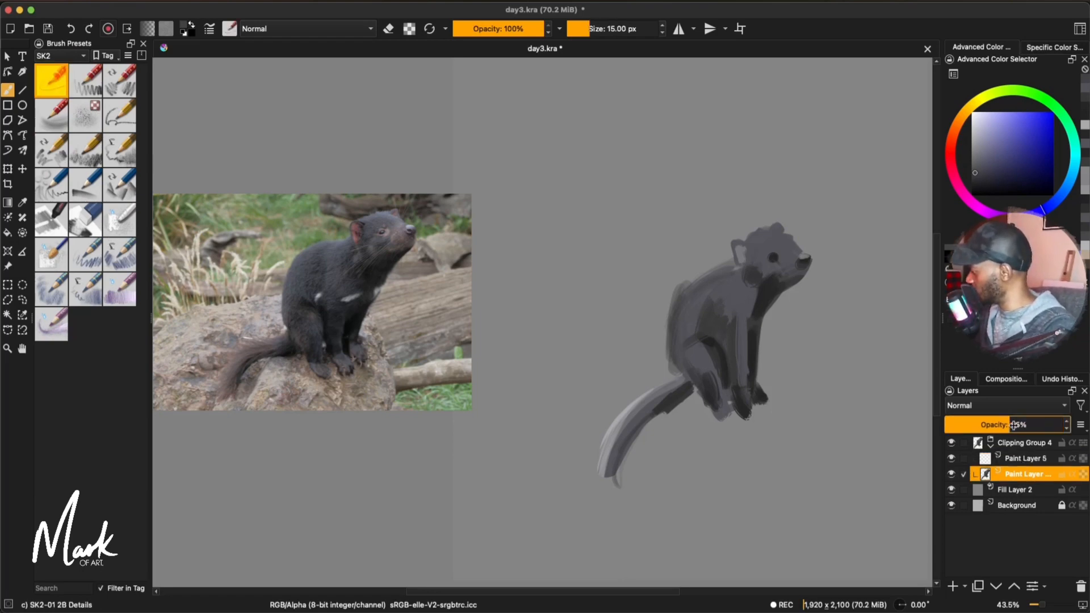
pyautogui.moveTo(1015, 428); pyautogui.dragTo(1007, 427)
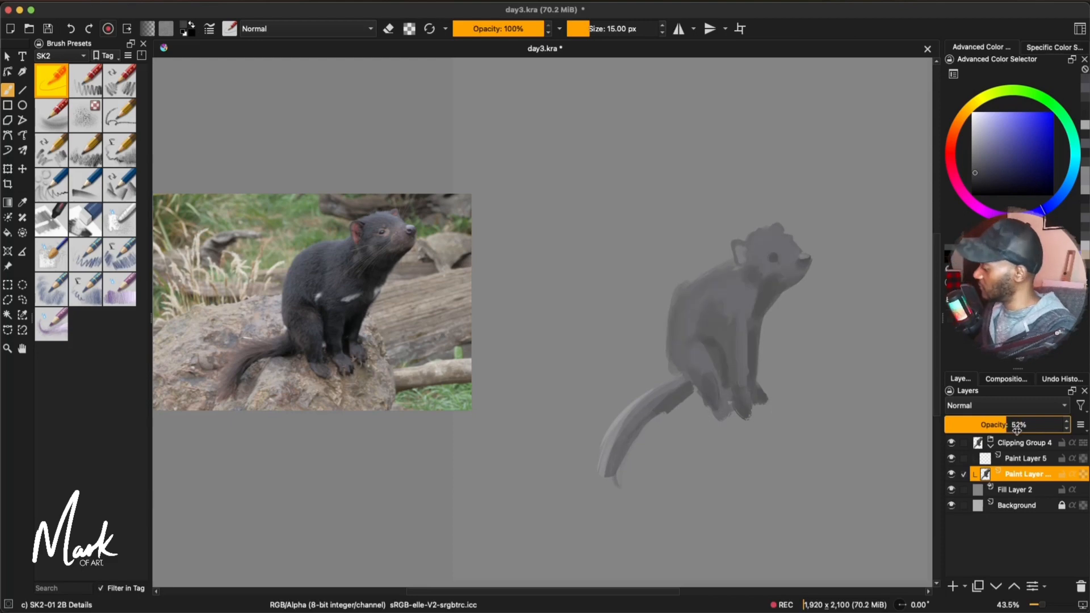
pyautogui.click(1023, 458)
pyautogui.press('+')
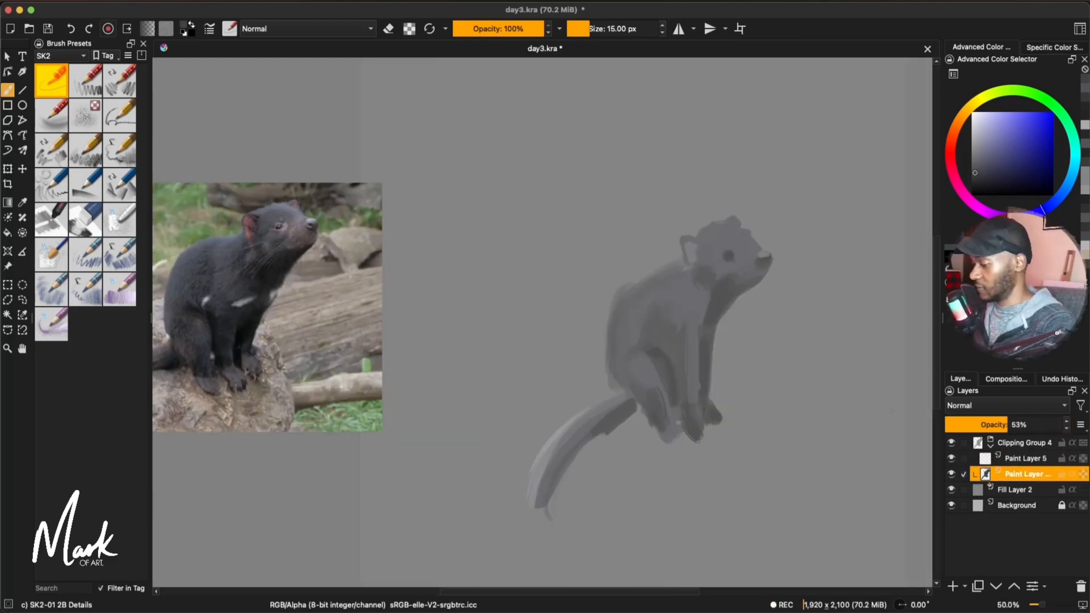
pyautogui.press('t')
pyautogui.moveTo(684, 366)
pyautogui.mouseDown()
pyautogui.moveTo(555, 349)
pyautogui.moveTo(563, 344)
pyautogui.mouseUp()
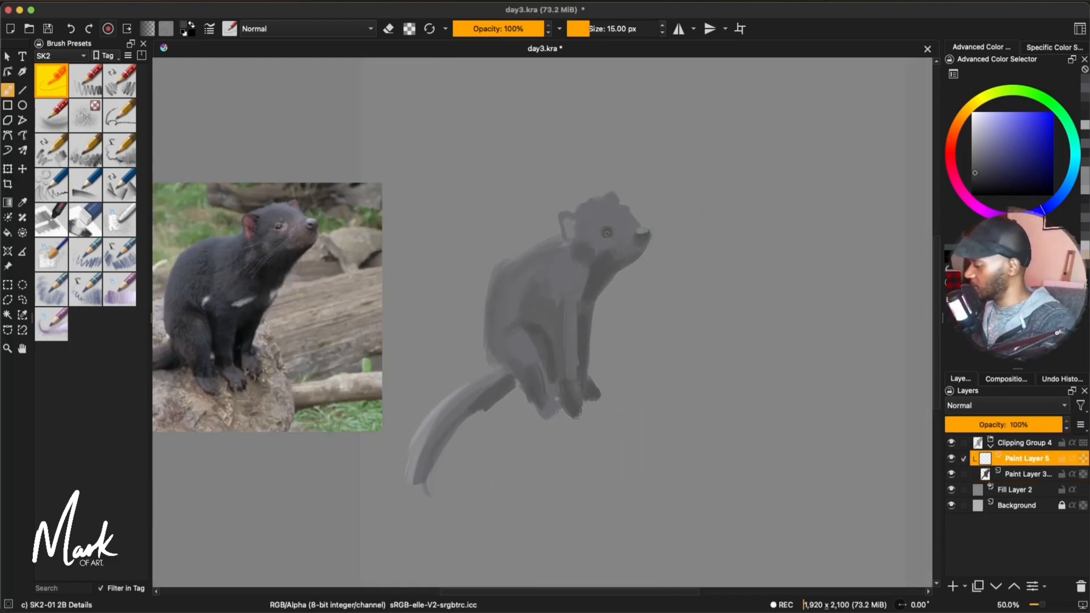
# Step: Outline the eye, nose, jaw, top of the head and ears on the empty layer with a near-black 13 px pencil
pyautogui.press('[')
pyautogui.moveTo(985, 186); pyautogui.dragTo(965, 198)
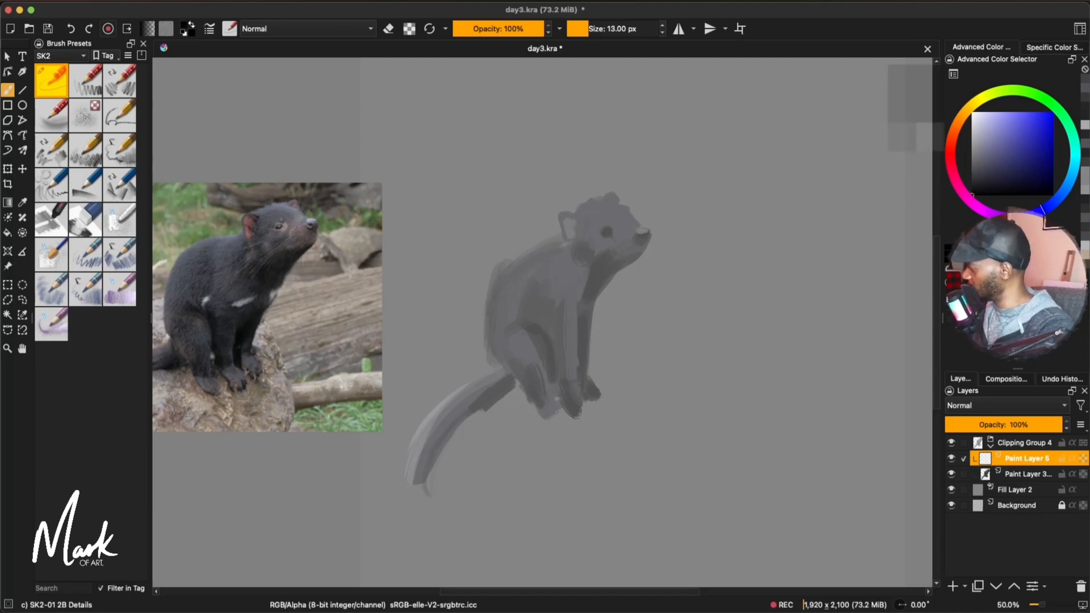
pyautogui.moveTo(603, 231); pyautogui.dragTo(608, 232)
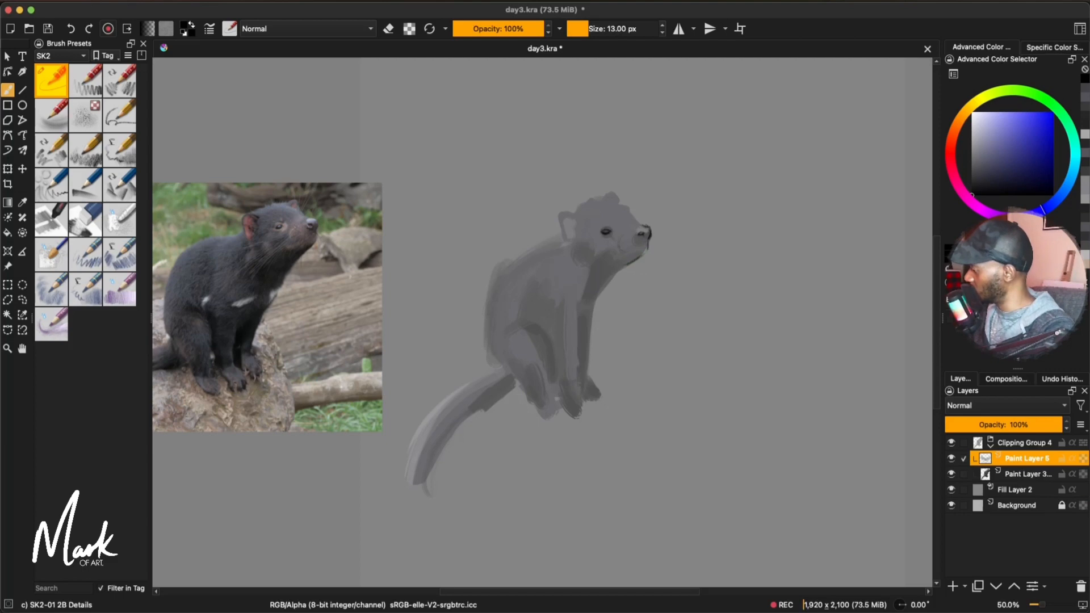
pyautogui.moveTo(647, 251); pyautogui.dragTo(601, 291)
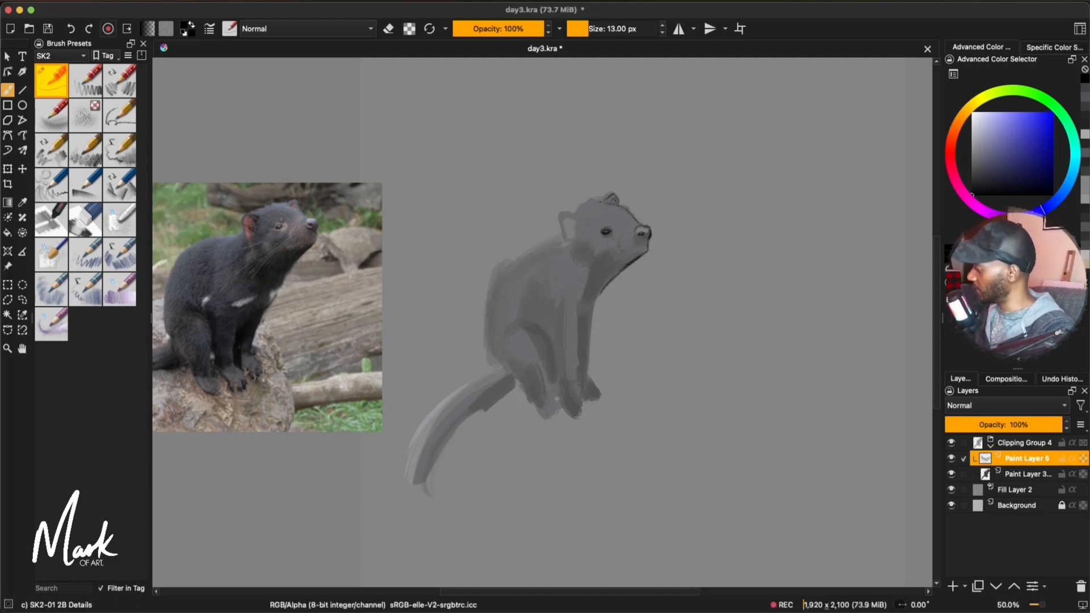
pyautogui.moveTo(572, 212)
pyautogui.mouseDown()
pyautogui.moveTo(606, 198)
pyautogui.moveTo(571, 244)
pyautogui.mouseUp()
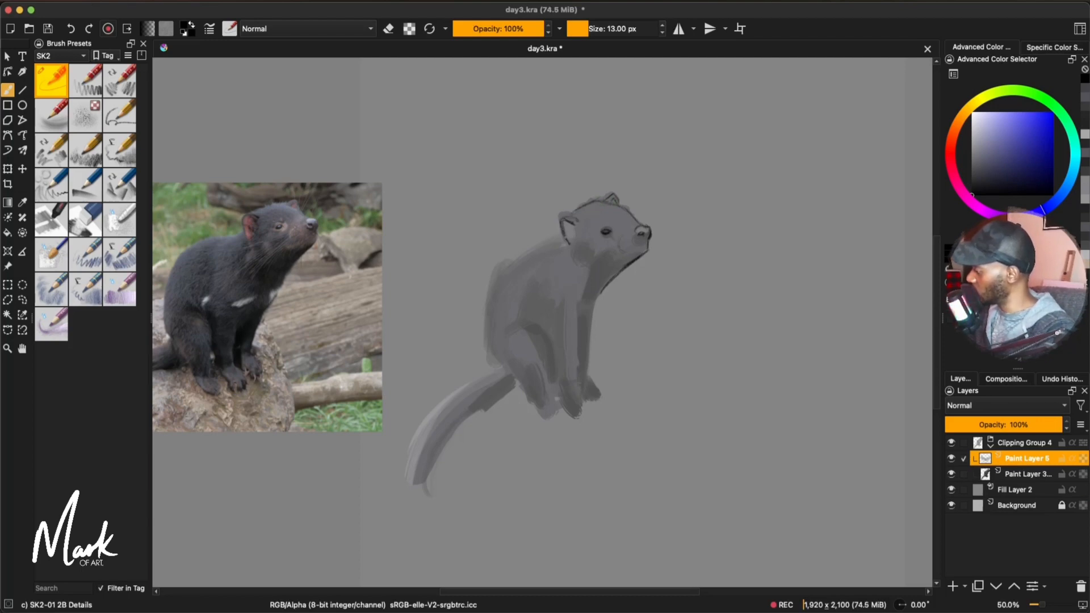
# Step: Outline the neck, back, rump, hind leg and hind foot in pencil, and begin the nearer front paw
pyautogui.moveTo(575, 211); pyautogui.dragTo(490, 305)
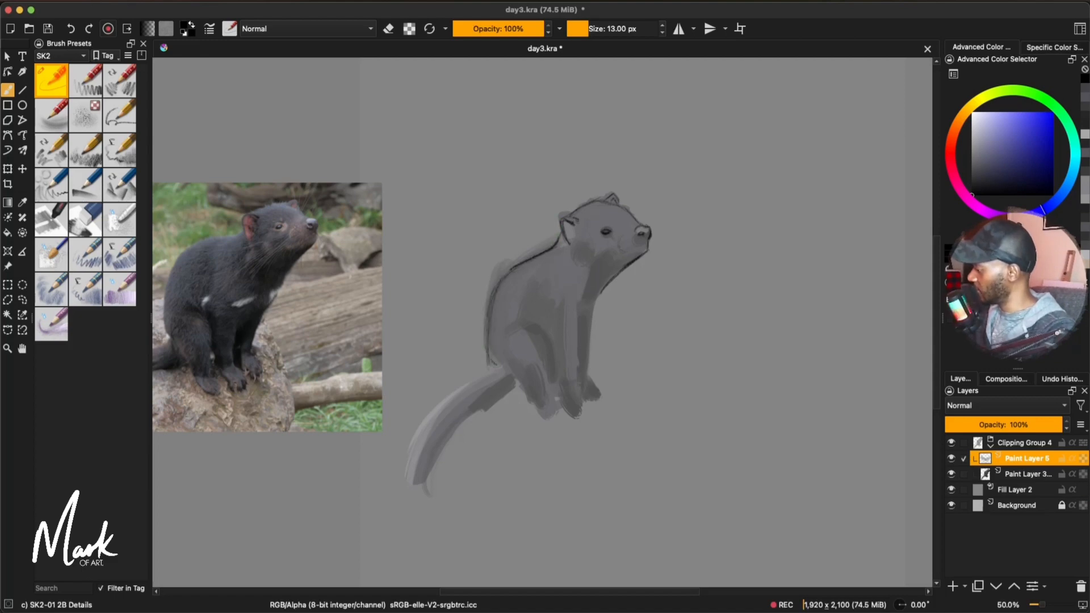
pyautogui.moveTo(495, 287); pyautogui.dragTo(488, 368)
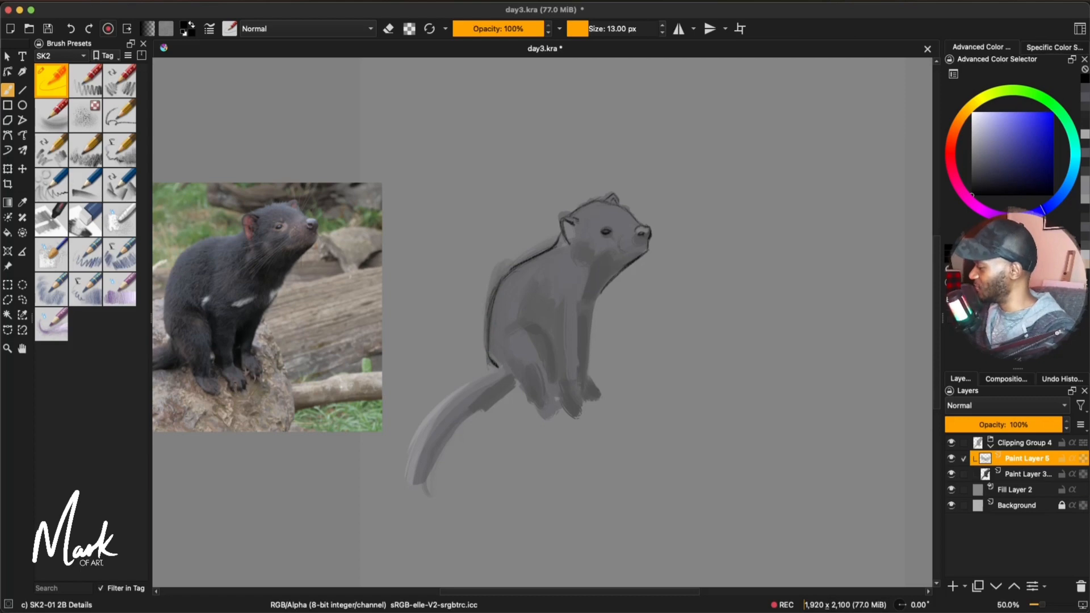
pyautogui.moveTo(532, 405); pyautogui.dragTo(565, 429)
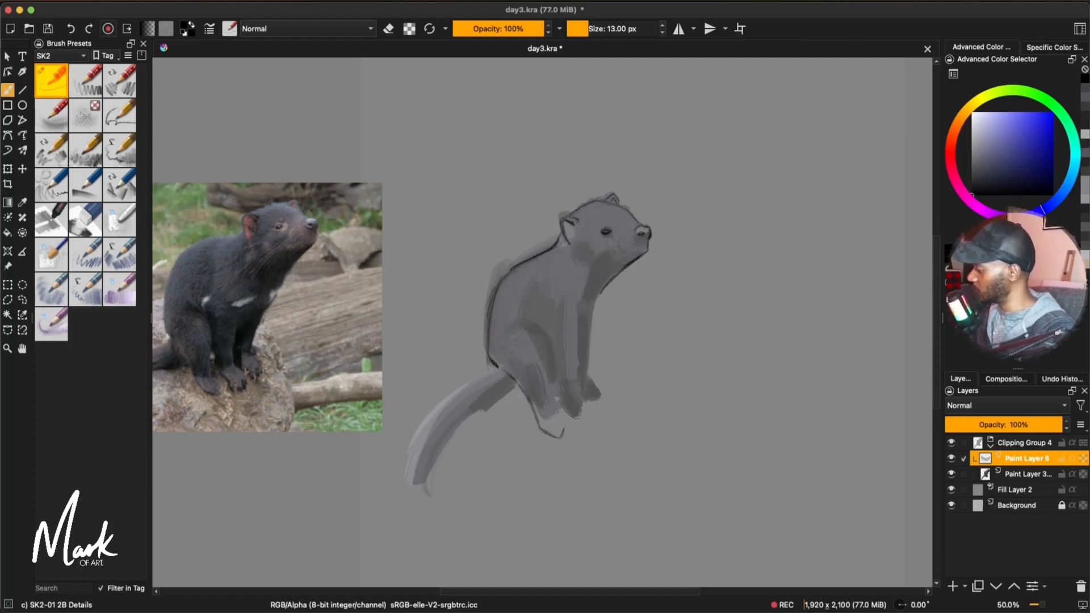
pyautogui.moveTo(518, 334); pyautogui.dragTo(554, 388)
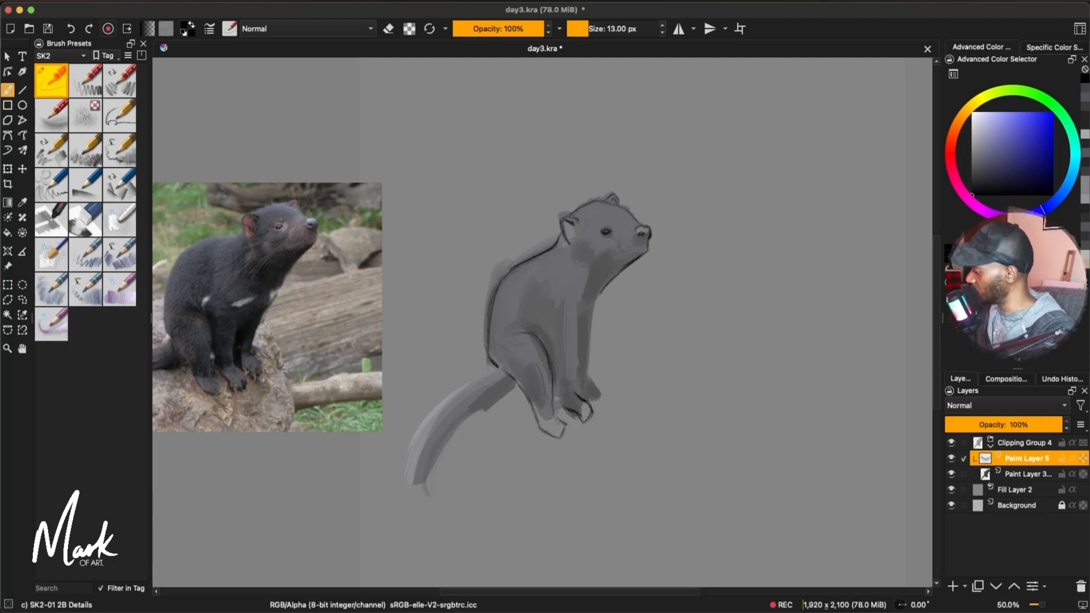
# Step: Outline the front legs, chest and remaining paw, and draw the tail with ragged fur strokes along its edge
pyautogui.moveTo(563, 319); pyautogui.dragTo(574, 389)
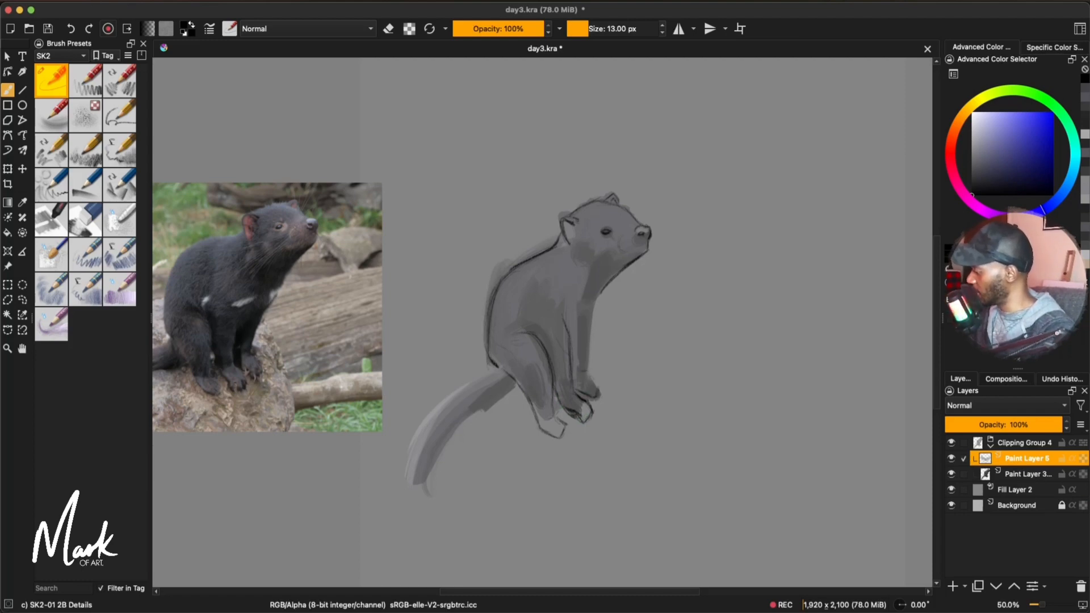
pyautogui.moveTo(603, 300); pyautogui.dragTo(585, 393)
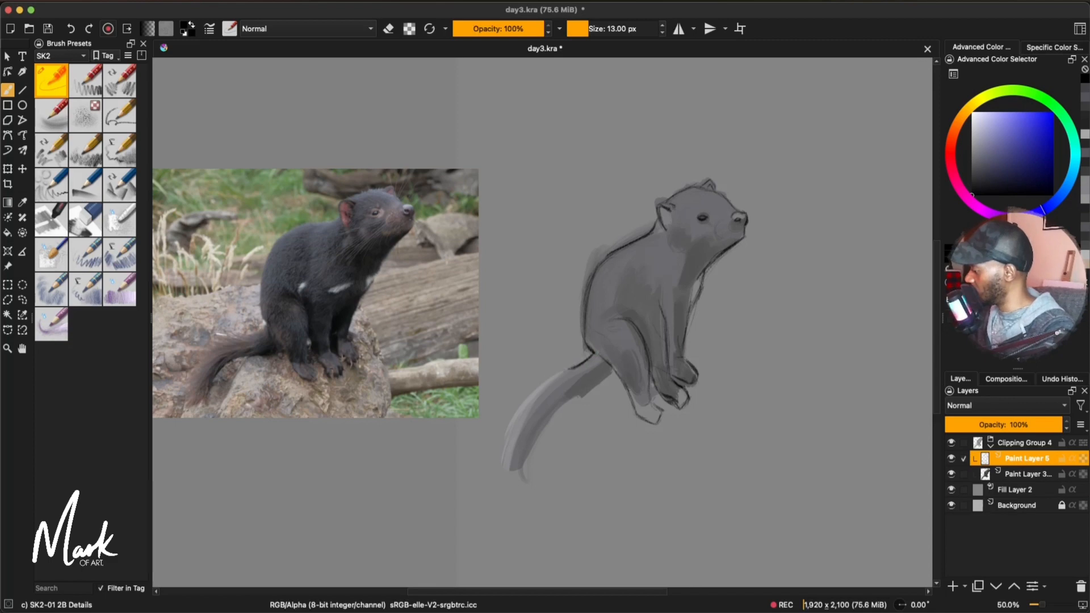
pyautogui.moveTo(590, 368); pyautogui.dragTo(499, 492)
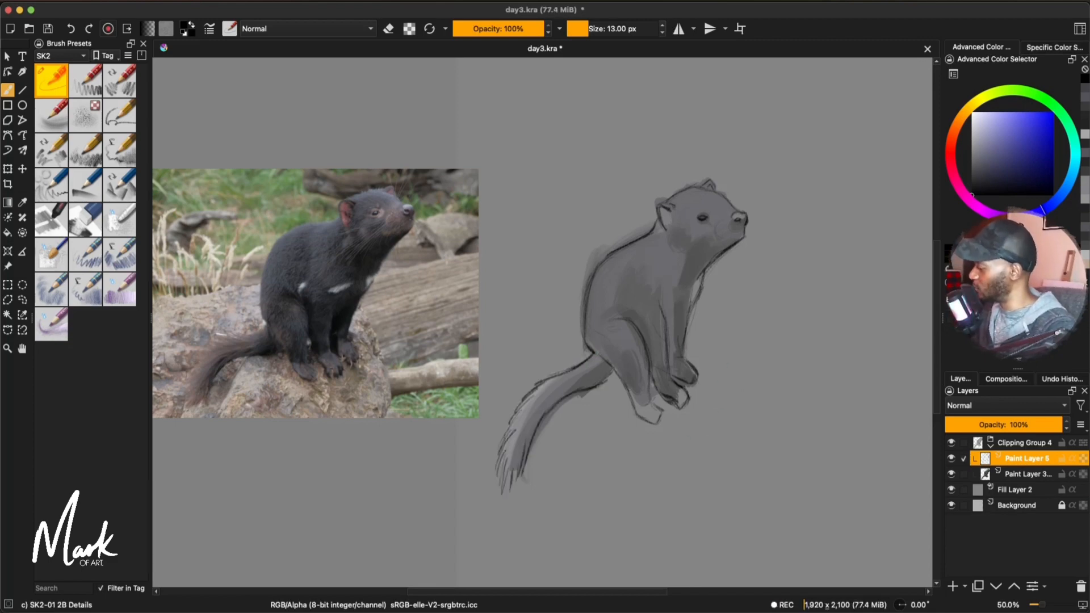
pyautogui.moveTo(524, 193)
pyautogui.mouseDown()
pyautogui.moveTo(558, 240)
pyautogui.moveTo(563, 227)
pyautogui.moveTo(539, 247)
pyautogui.mouseUp()
pyautogui.moveTo(542, 139)
pyautogui.mouseDown()
pyautogui.moveTo(537, 164)
pyautogui.moveTo(575, 142)
pyautogui.mouseUp()
pyautogui.moveTo(546, 168); pyautogui.dragTo(596, 159)
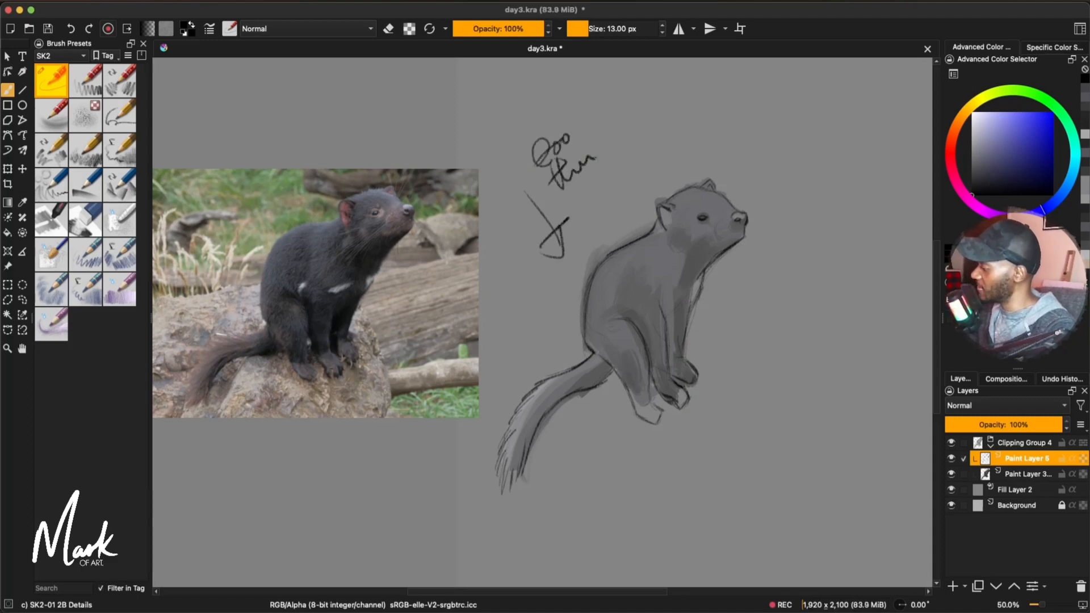
pyautogui.press('super+z')
pyautogui.press('super+z')
pyautogui.press('super+z')
pyautogui.press('super+z')
pyautogui.press('super+z')
pyautogui.press('super+z')
pyautogui.press('super+z')
pyautogui.press('super+z')
# Step: Liquify the line and painted layers together to push the back and rump outward into a rounder shape
pyautogui.keyDown('shift'); pyautogui.click(1022, 476); pyautogui.keyUp('shift')
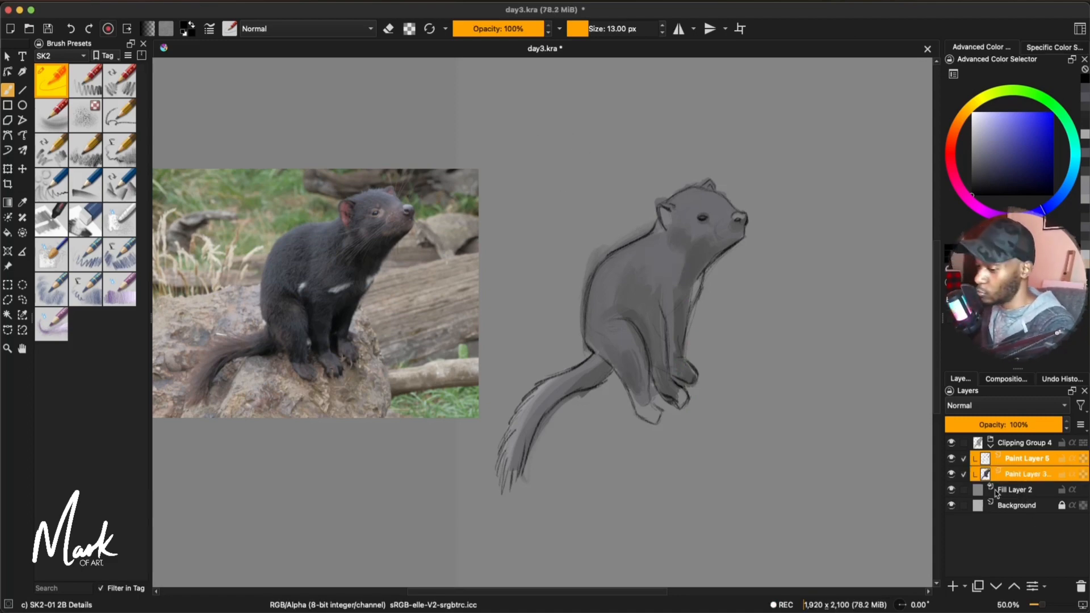
pyautogui.press('super+t')
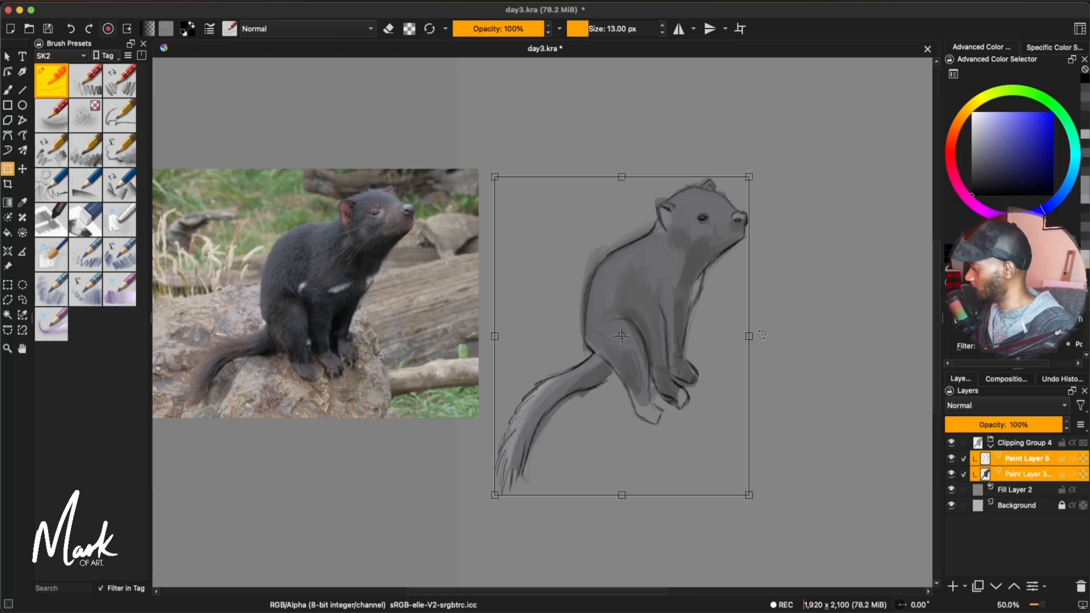
pyautogui.click(1022, 321)
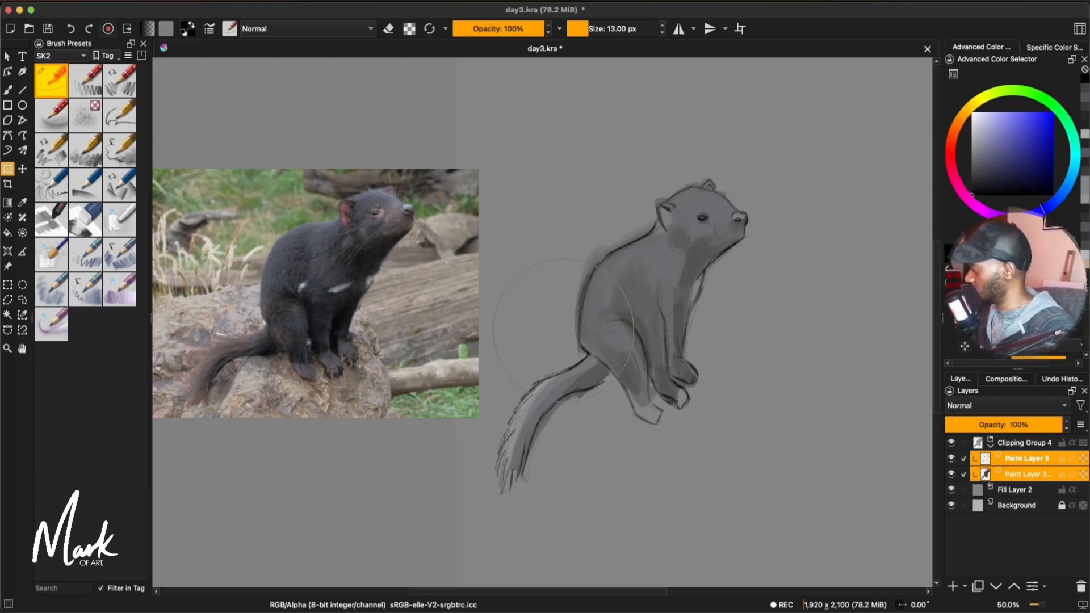
pyautogui.moveTo(576, 326)
pyautogui.mouseDown()
pyautogui.moveTo(562, 329)
pyautogui.moveTo(579, 359)
pyautogui.mouseUp()
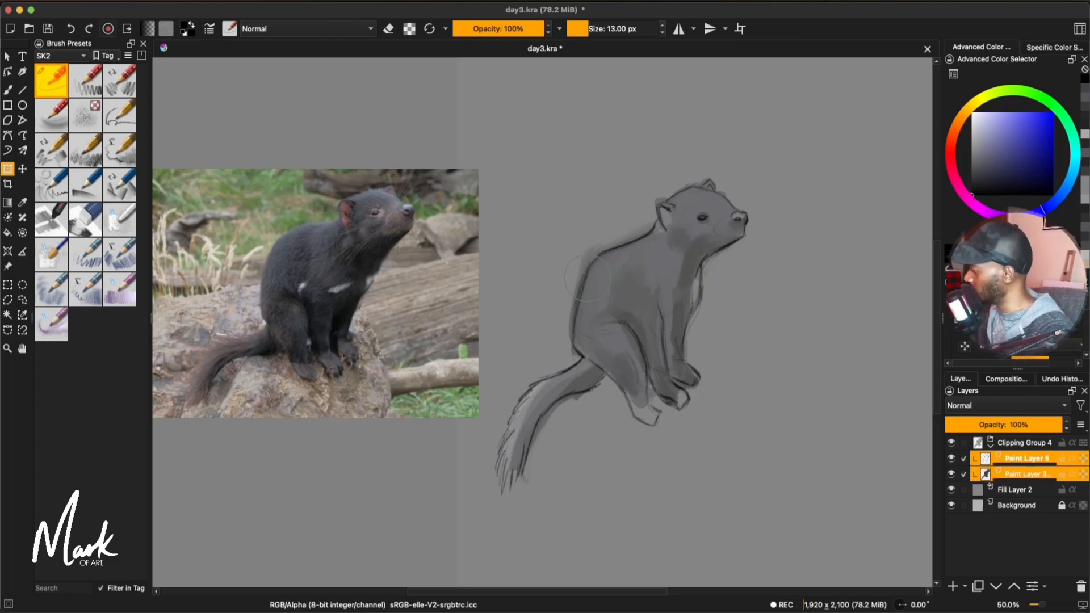
pyautogui.moveTo(579, 300); pyautogui.dragTo(576, 317)
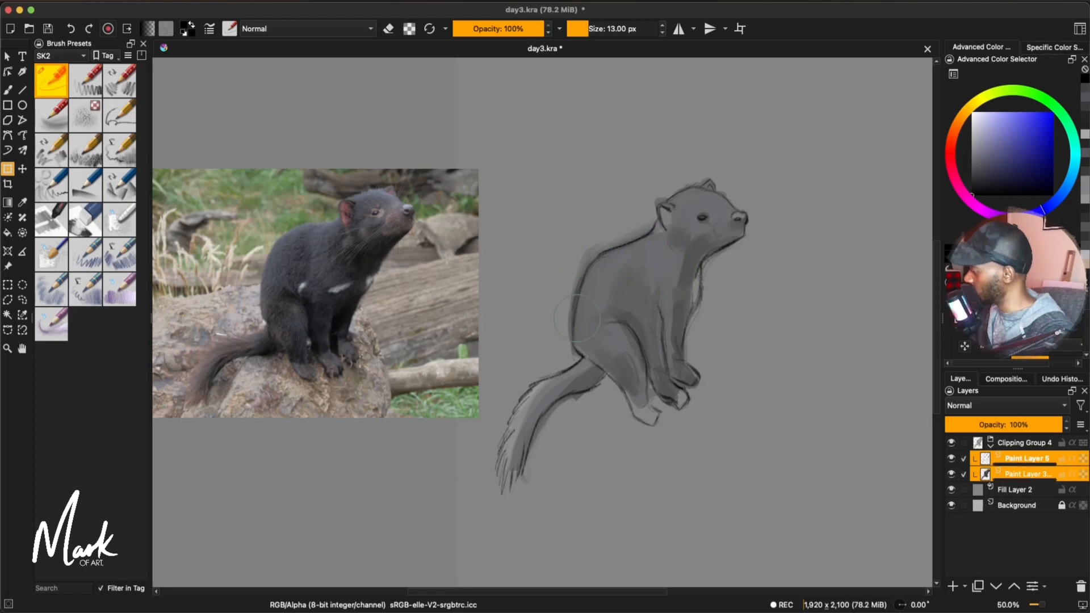
pyautogui.press('b')
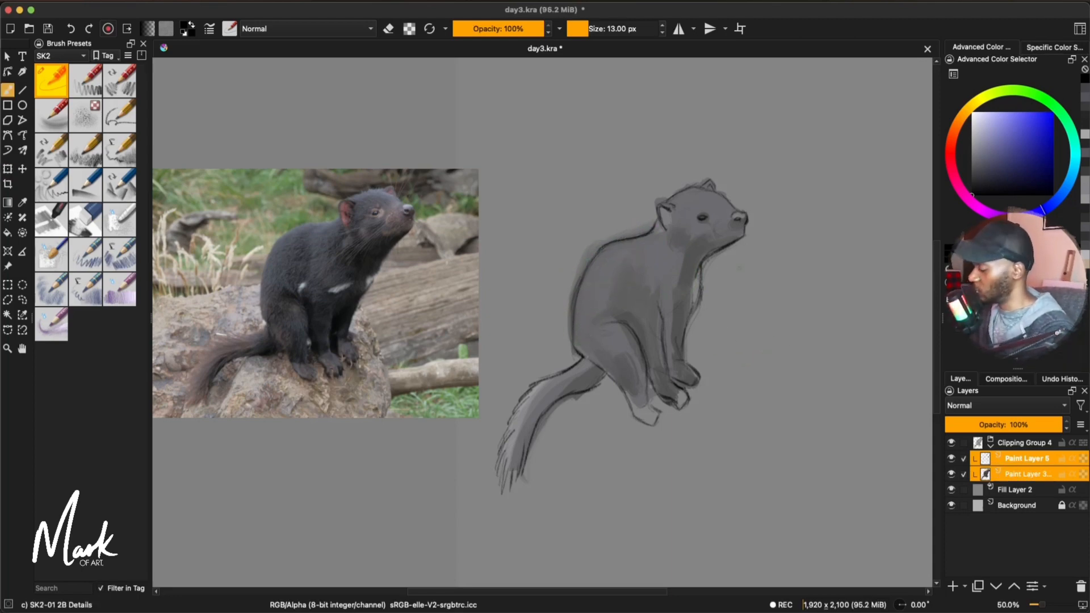
# Step: Sketch the rock's edge running down from the front paws on the line layer only
pyautogui.keyDown('ctrl'); pyautogui.click(1043, 476); pyautogui.keyUp('ctrl')
pyautogui.moveTo(1036, 475)
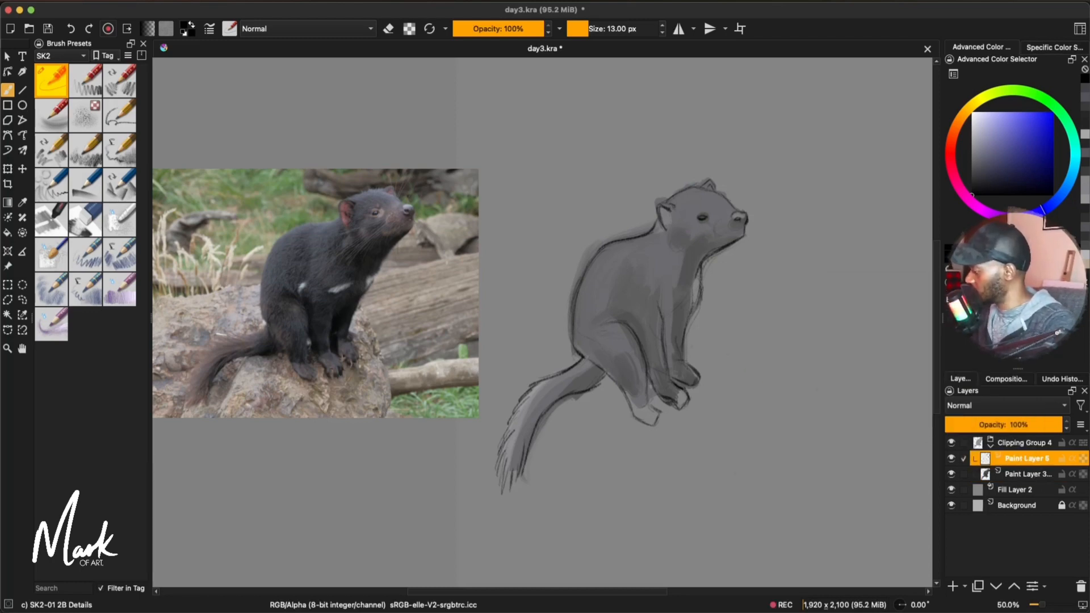
# Step: Transform the line and painted layers together, moving the animal toward the canvas's far side and scaling it down slightly
pyautogui.keyDown('shift'); pyautogui.click(1021, 474); pyautogui.keyUp('shift')
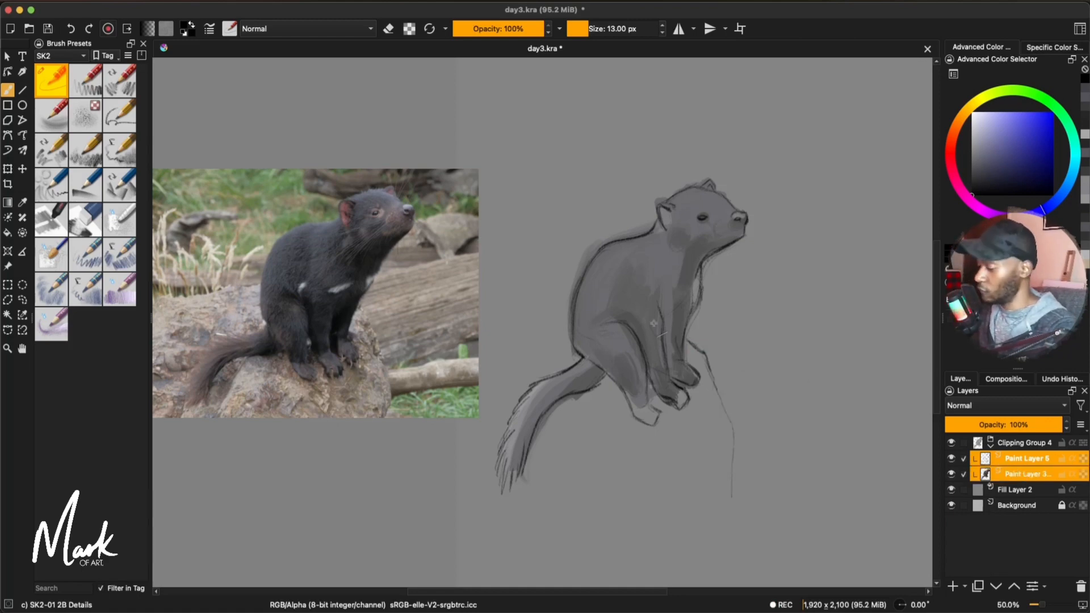
pyautogui.press('t')
pyautogui.moveTo(653, 323)
pyautogui.mouseDown()
pyautogui.moveTo(832, 318)
pyautogui.moveTo(784, 315)
pyautogui.mouseUp()
pyautogui.press('super+t')
pyautogui.press('super+minus')
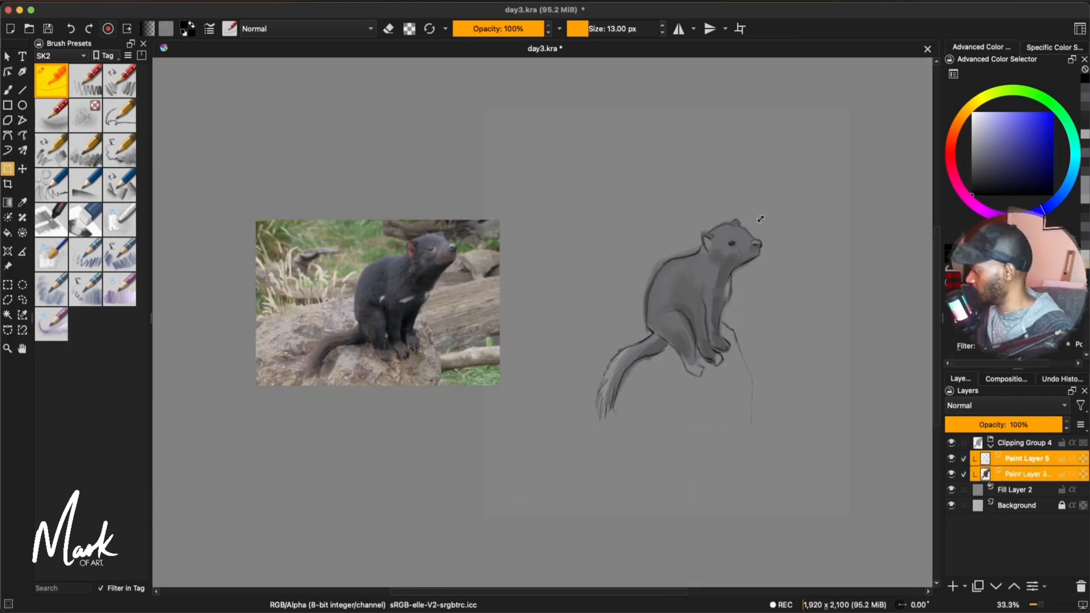
pyautogui.moveTo(761, 219); pyautogui.dragTo(757, 228)
pyautogui.press('Return')
# Step: Sketch the rock's sloping outline behind the rump and tail, plus a light crease line beneath the tail
pyautogui.press('b')
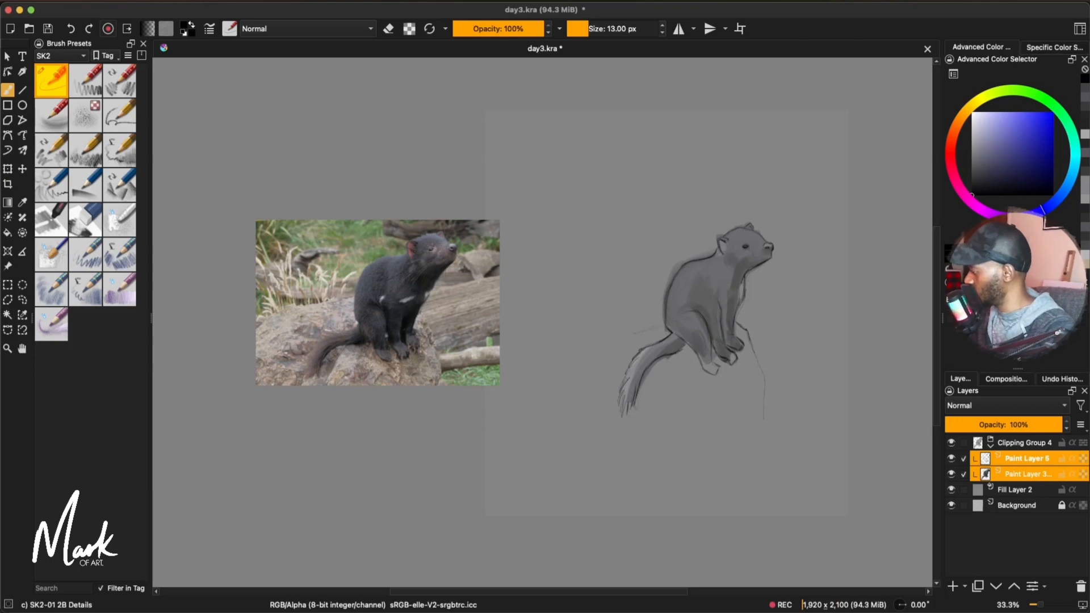
pyautogui.moveTo(507, 416); pyautogui.dragTo(657, 322)
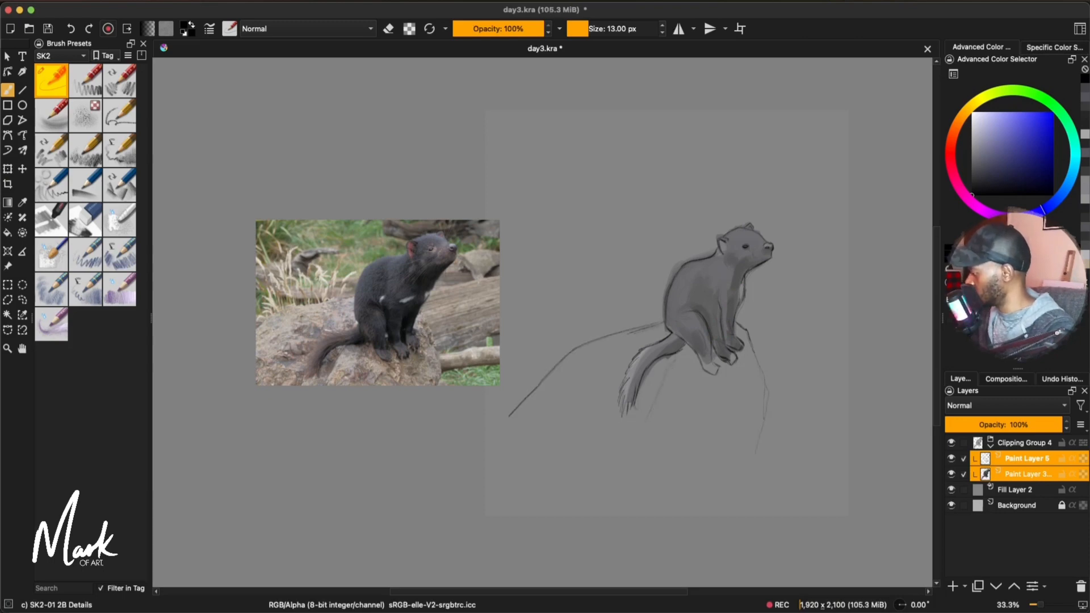
# Step: Add a paint layer above Fill Layer 2 and cover the canvas in olive green using Bristles-2 Flat Rough at about 378 px
pyautogui.click(1022, 491)
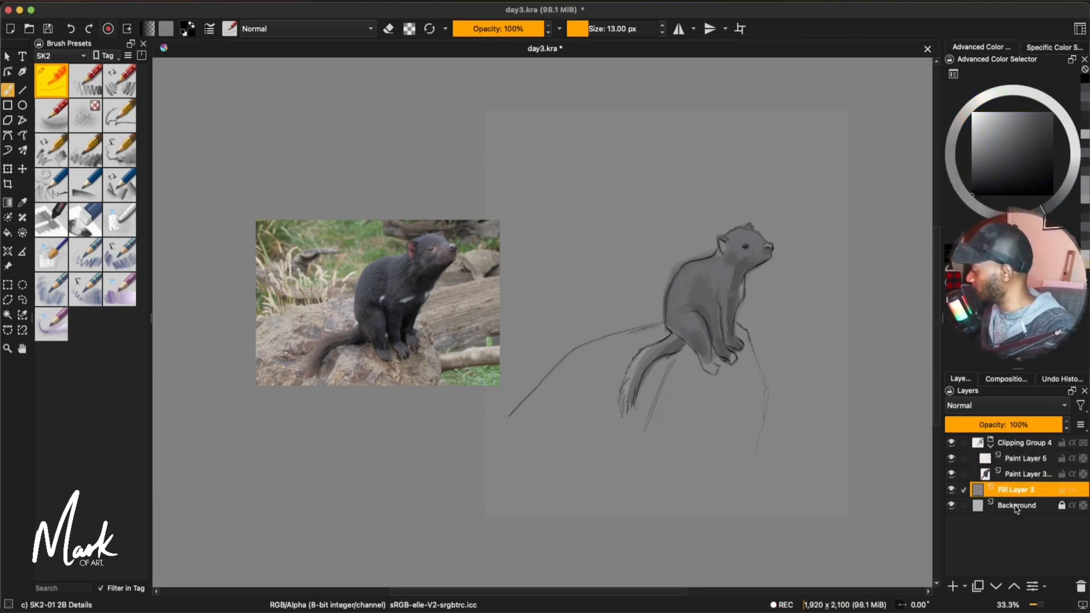
pyautogui.click(952, 586)
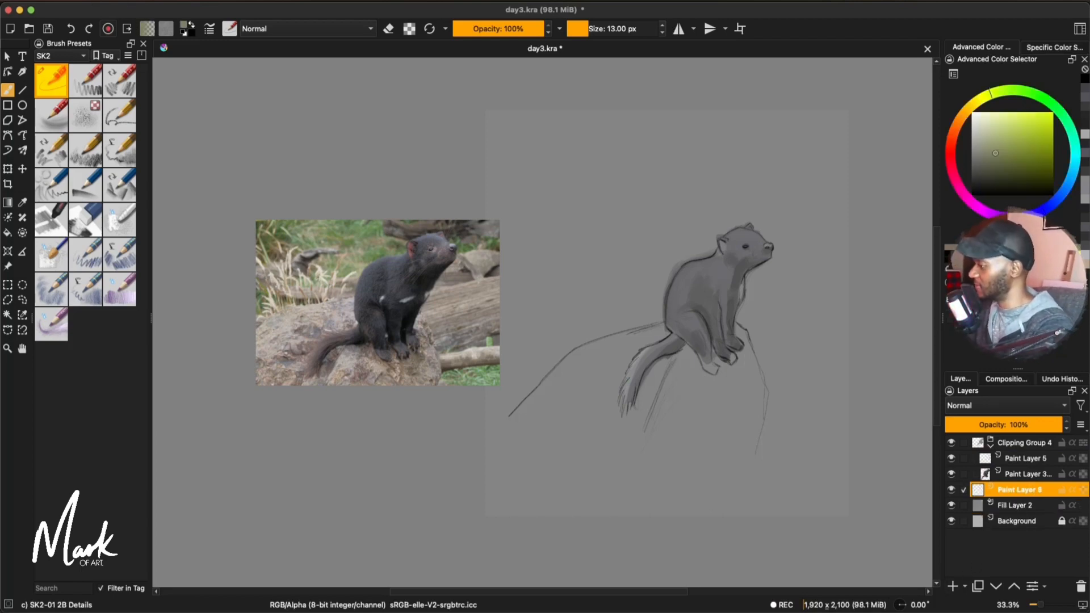
pyautogui.click(74, 56)
pyautogui.click(82, 109)
pyautogui.click(61, 126)
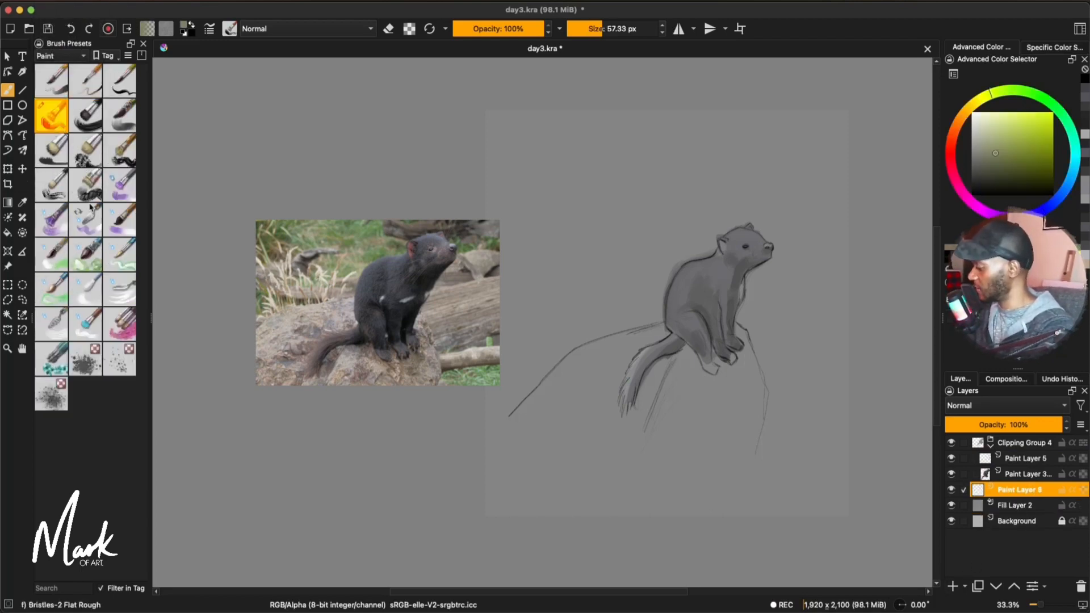
pyautogui.moveTo(846, 413)
pyautogui.mouseDown()
pyautogui.moveTo(704, 437)
pyautogui.moveTo(869, 424)
pyautogui.mouseUp()
pyautogui.moveTo(493, 165)
pyautogui.mouseDown()
pyautogui.moveTo(536, 133)
pyautogui.moveTo(493, 193)
pyautogui.mouseUp()
pyautogui.moveTo(616, 122)
pyautogui.mouseDown()
pyautogui.moveTo(505, 277)
pyautogui.moveTo(471, 395)
pyautogui.moveTo(628, 139)
pyautogui.moveTo(689, 118)
pyautogui.mouseUp()
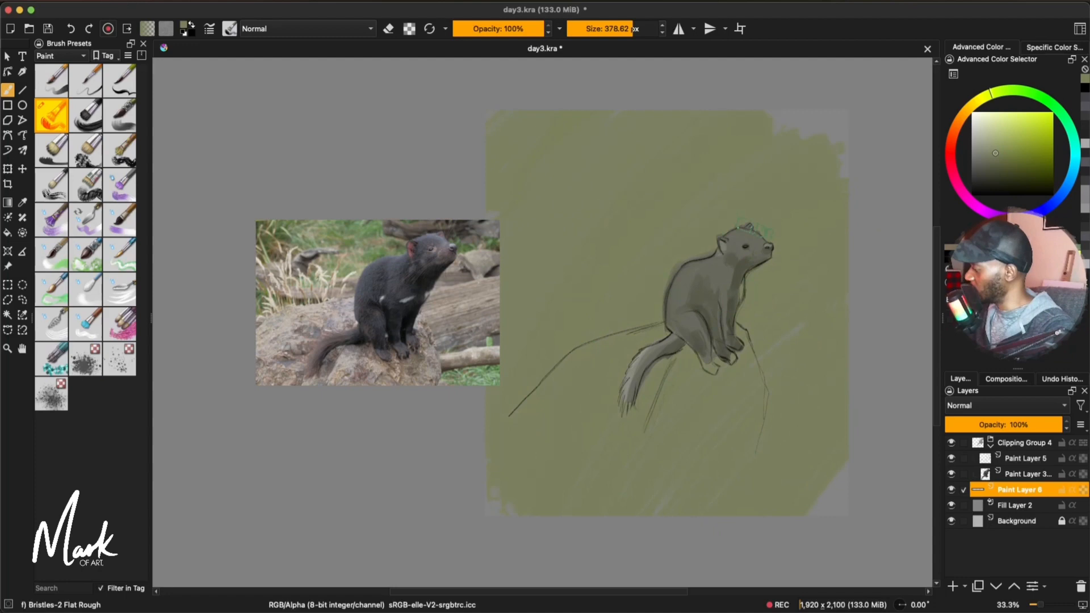
pyautogui.moveTo(818, 136); pyautogui.dragTo(780, 110)
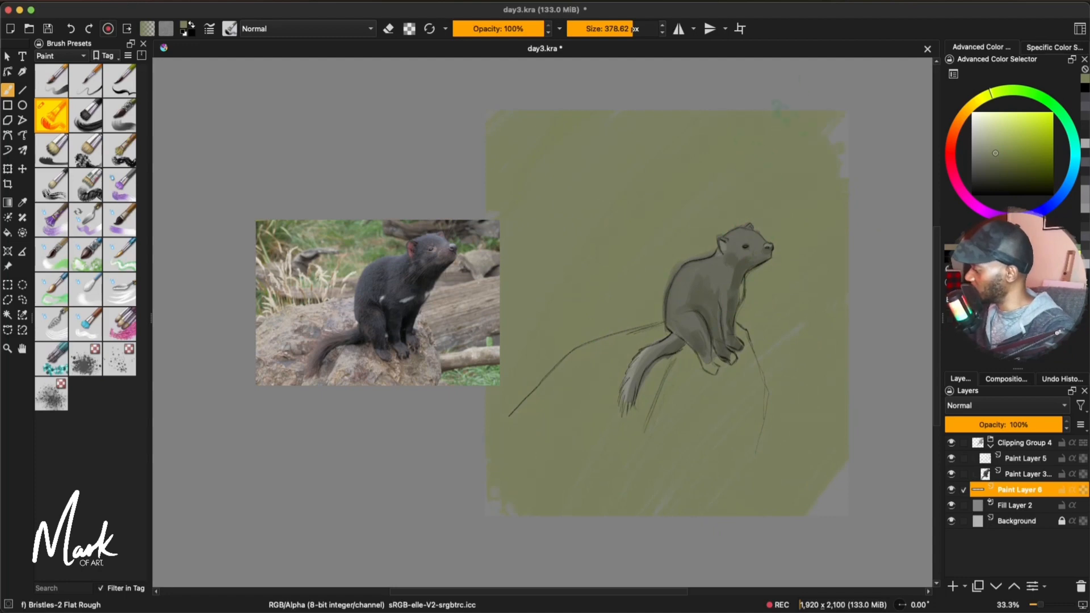
# Step: Paint greener background strokes with a colour sampled from the photo's grass, and block in the rock in beige and brown
pyautogui.keyDown('ctrl'); pyautogui.click(289, 224); pyautogui.keyUp('ctrl')
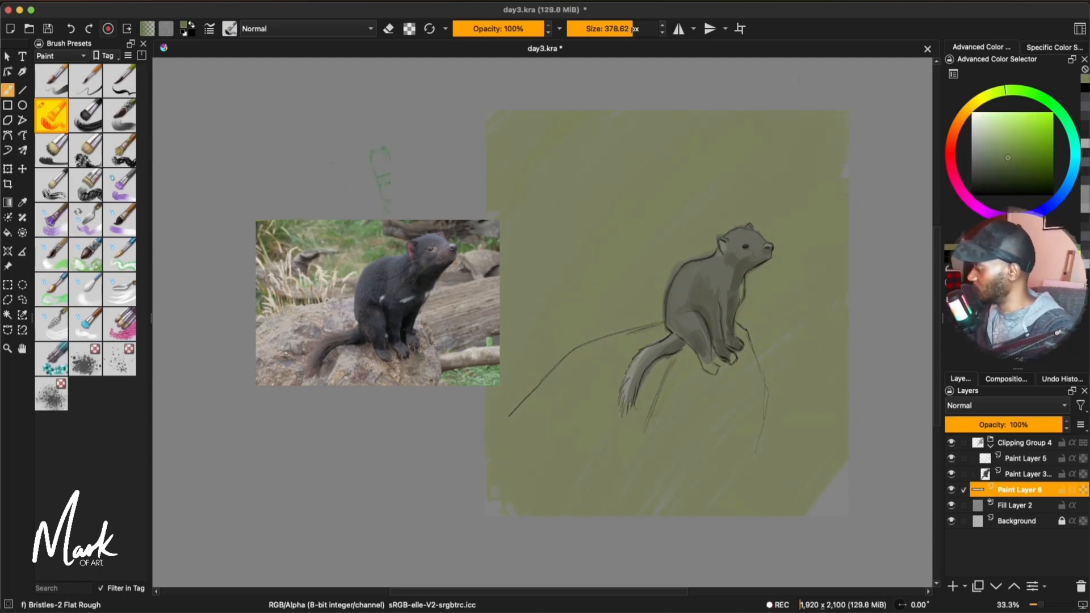
pyautogui.moveTo(539, 133)
pyautogui.mouseDown()
pyautogui.moveTo(479, 210)
pyautogui.moveTo(542, 173)
pyautogui.moveTo(636, 178)
pyautogui.mouseUp()
pyautogui.moveTo(647, 122); pyautogui.dragTo(545, 298)
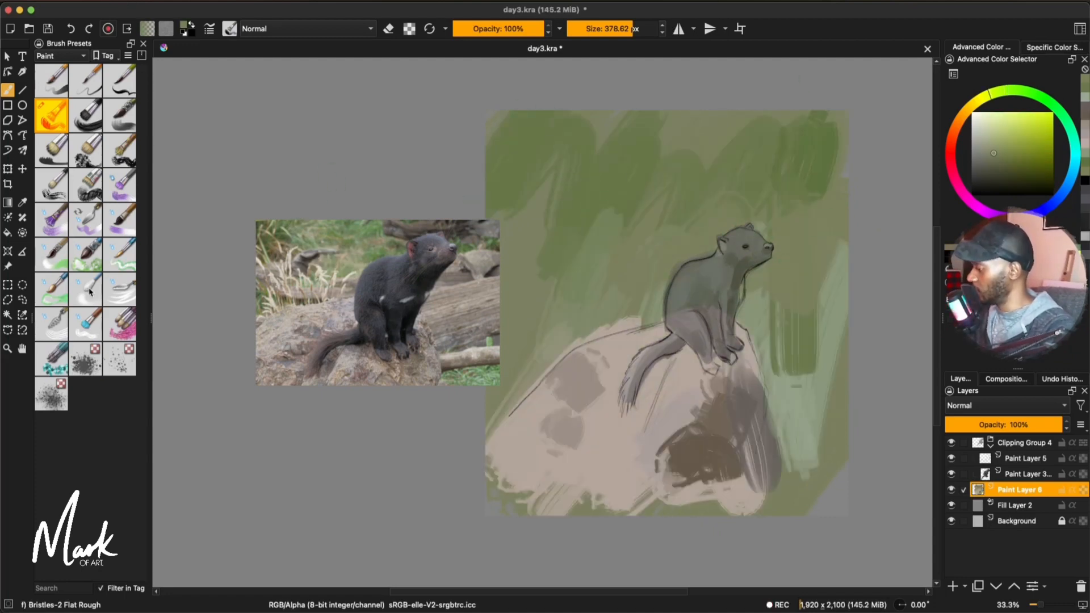
# Step: Soften the green background and the rock's brown shadows with the Blender Blur brush
pyautogui.click(85, 288)
pyautogui.moveTo(558, 91); pyautogui.dragTo(645, 91)
pyautogui.moveTo(625, 30); pyautogui.dragTo(578, 31)
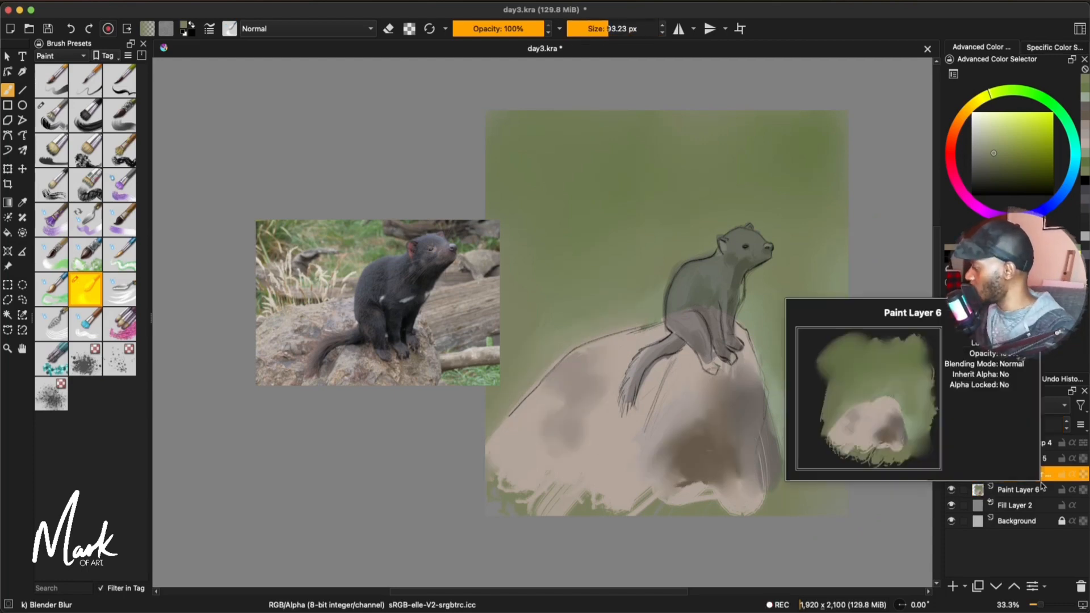
# Step: Merge the animal's line layer with its painted layer and add a new paint layer above it in the clipping group
pyautogui.keyDown('shift'); pyautogui.click(1037, 466); pyautogui.keyUp('shift')
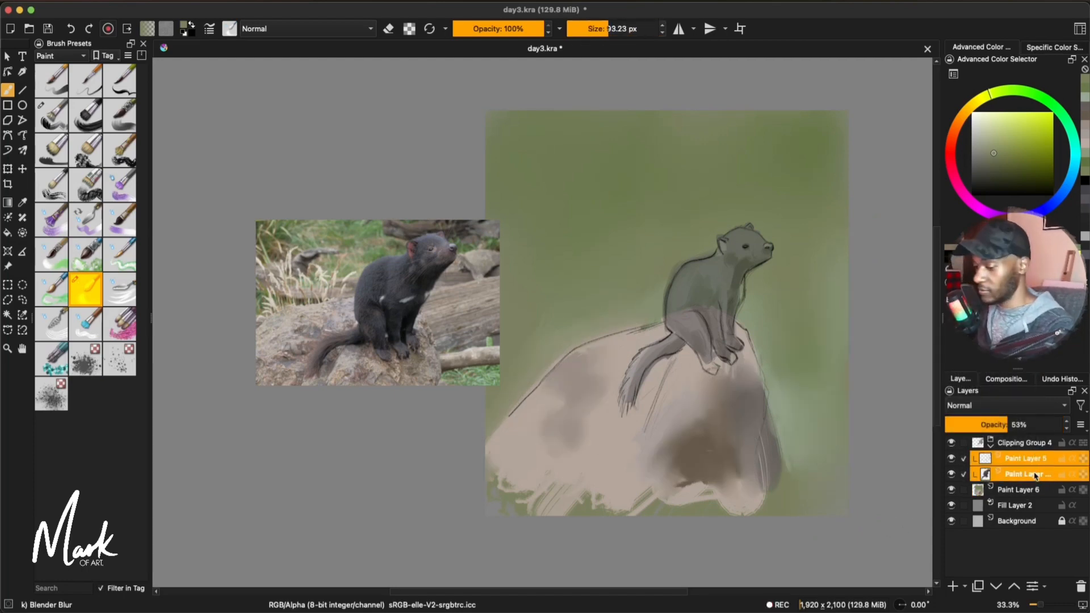
pyautogui.press('super+e')
pyautogui.click(952, 586)
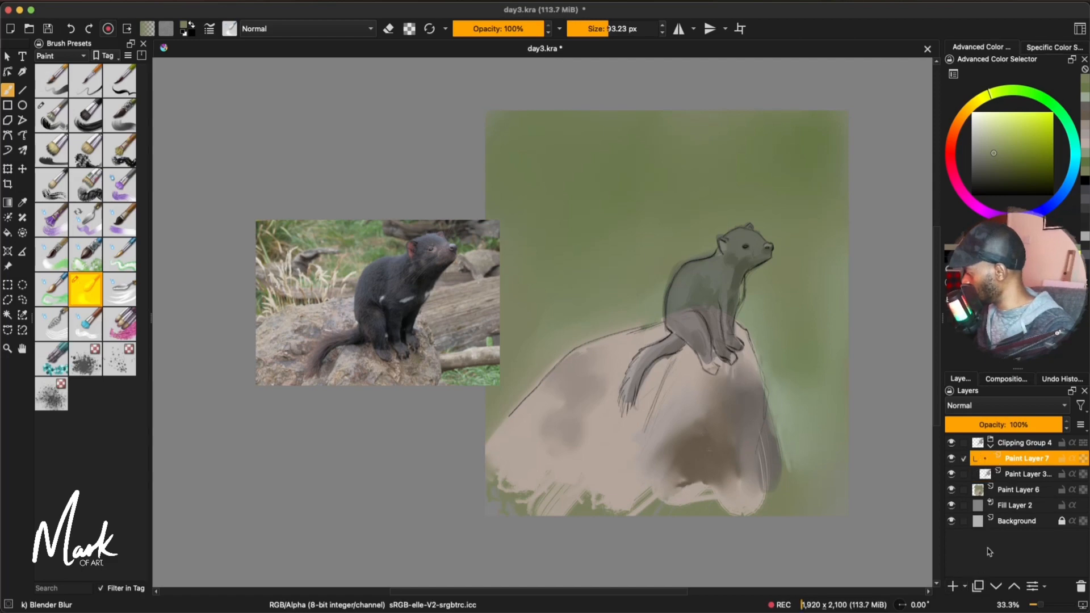
# Step: Paint a black eye with a pale rim on the new layer using Bristles-2 Flat Rough
pyautogui.scroll(2, 738, 320)
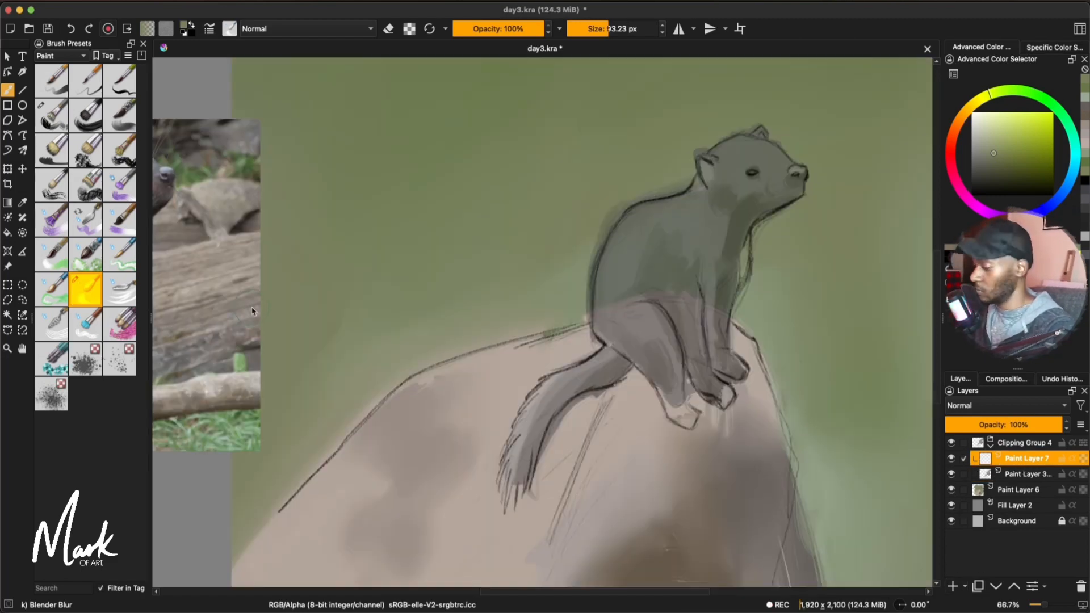
pyautogui.click(8, 265)
pyautogui.moveTo(219, 292); pyautogui.dragTo(328, 283)
pyautogui.moveTo(656, 351); pyautogui.dragTo(706, 345)
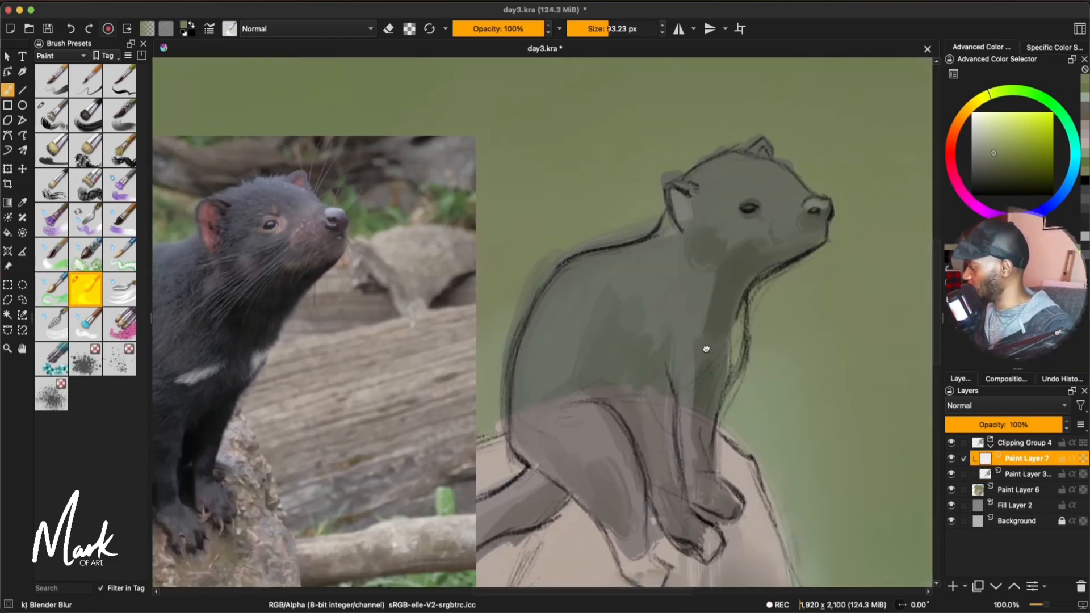
pyautogui.keyDown('super'); pyautogui.click(302, 209); pyautogui.keyUp('super')
pyautogui.moveTo(977, 162); pyautogui.dragTo(954, 163)
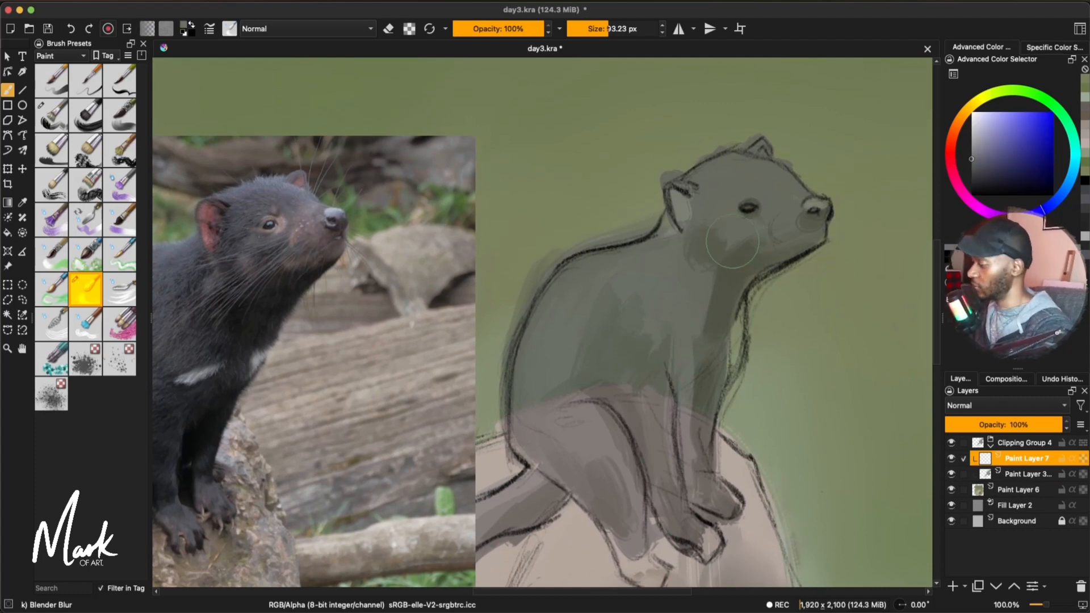
pyautogui.press('/')
pyautogui.moveTo(754, 234)
pyautogui.mouseDown()
pyautogui.moveTo(711, 212)
pyautogui.moveTo(750, 210)
pyautogui.mouseUp()
pyautogui.keyDown('super'); pyautogui.click(748, 209); pyautogui.keyUp('super')
pyautogui.press(']')
pyautogui.press(']')
pyautogui.keyDown('super'); pyautogui.click(747, 205); pyautogui.keyUp('super')
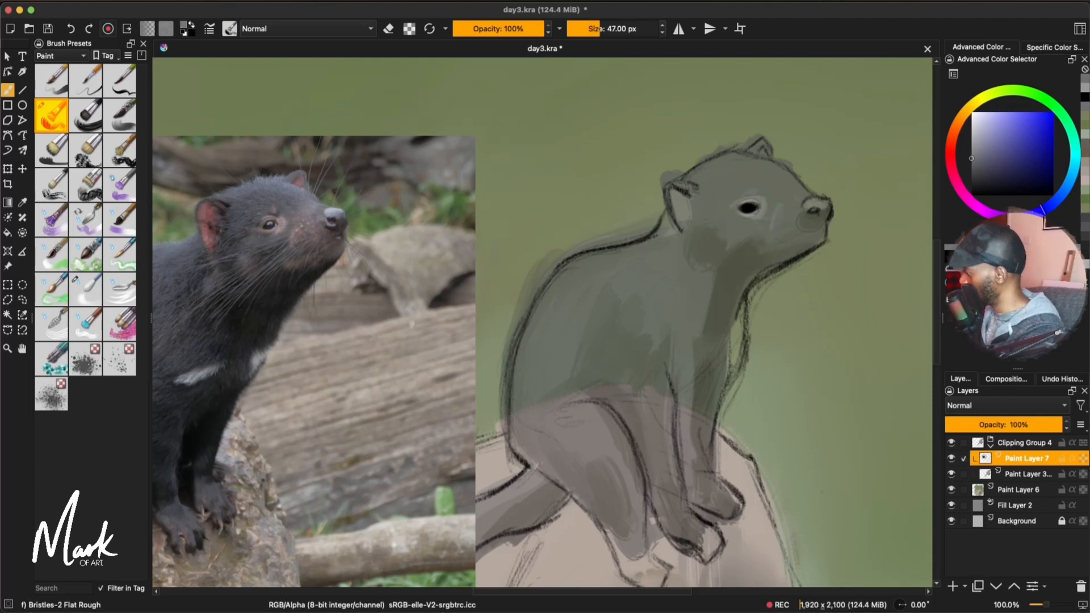
# Step: Paint a lighter grey patch on the side of the muzzle between the eye and the nose
pyautogui.moveTo(780, 210); pyautogui.dragTo(785, 232)
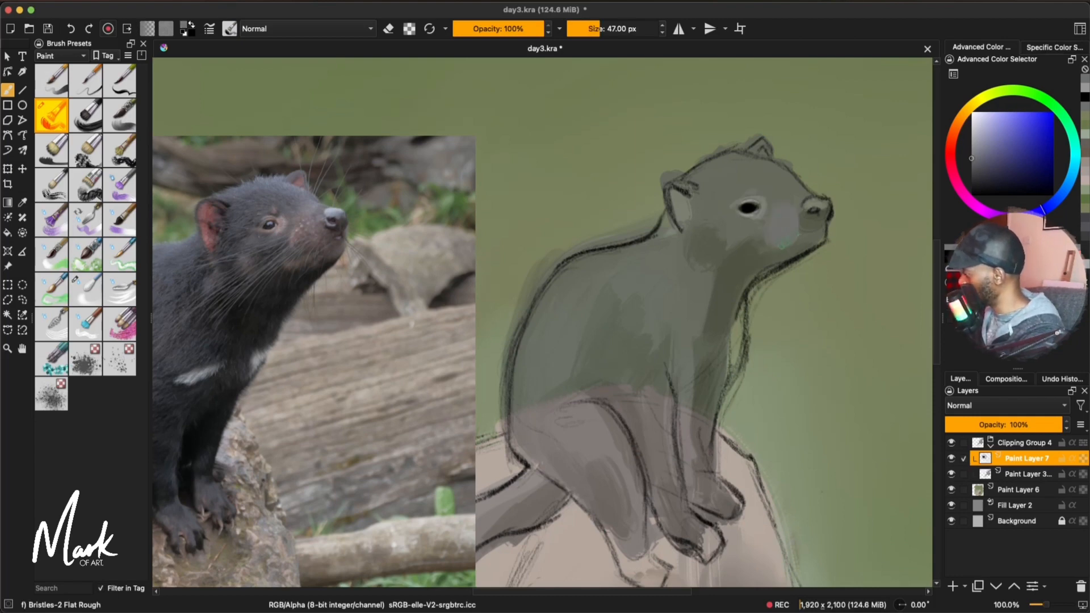
pyautogui.keyDown('ctrl'); pyautogui.click(790, 235); pyautogui.keyUp('ctrl')
pyautogui.moveTo(971, 166); pyautogui.dragTo(971, 172)
pyautogui.moveTo(782, 213); pyautogui.dragTo(787, 233)
# Step: Fill the nose in dark grey with an 11 px brush and add short strokes along the bridge of the muzzle
pyautogui.click(971, 170)
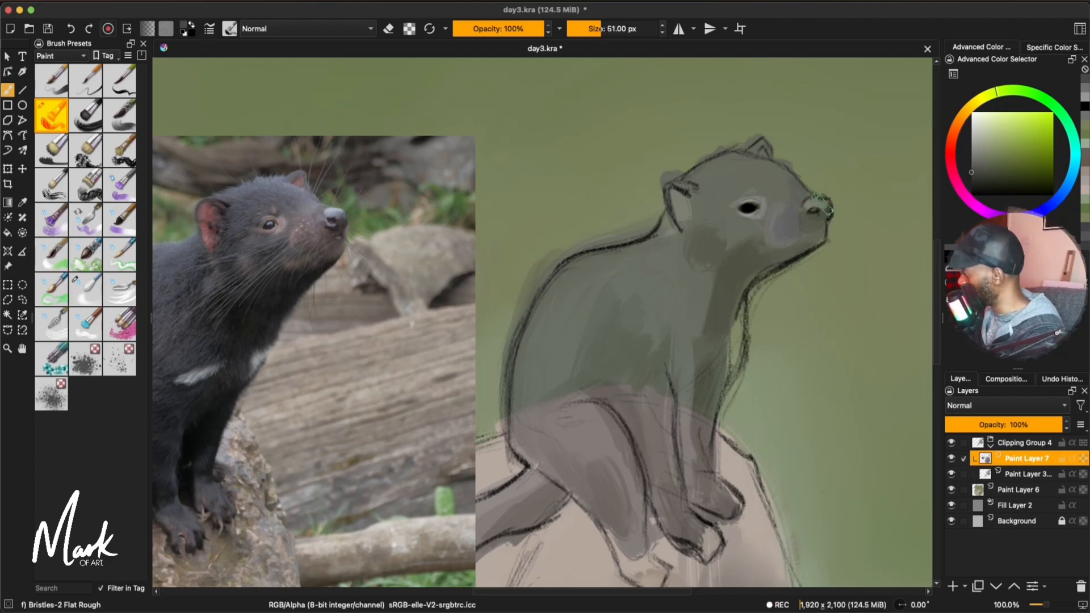
pyautogui.press(']')
pyautogui.press(']')
pyautogui.press(']')
pyautogui.press('[')
pyautogui.press('[')
pyautogui.press('[')
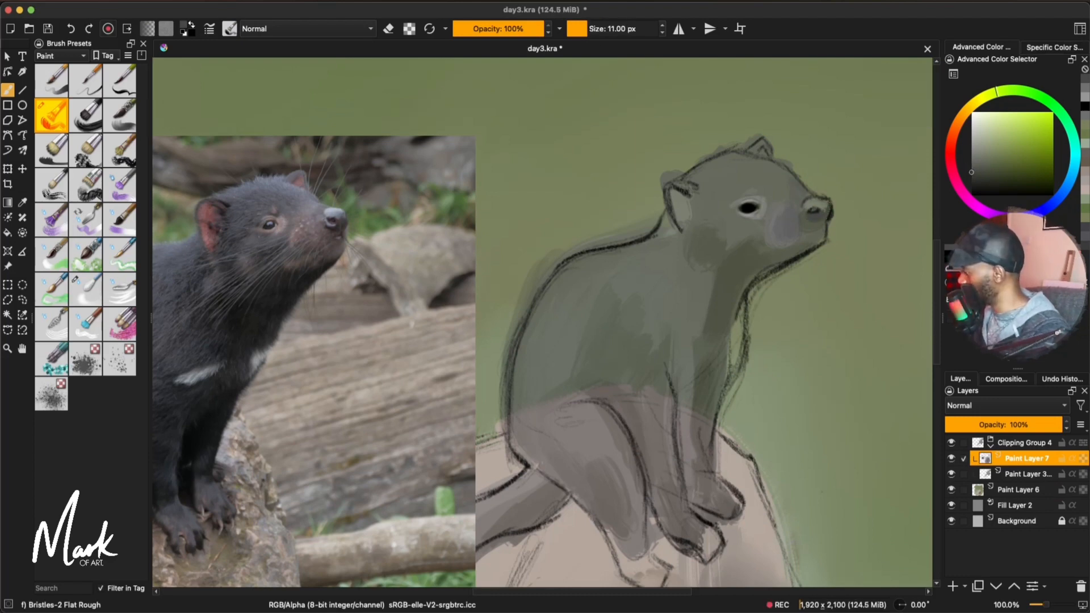
pyautogui.moveTo(806, 208); pyautogui.dragTo(825, 206)
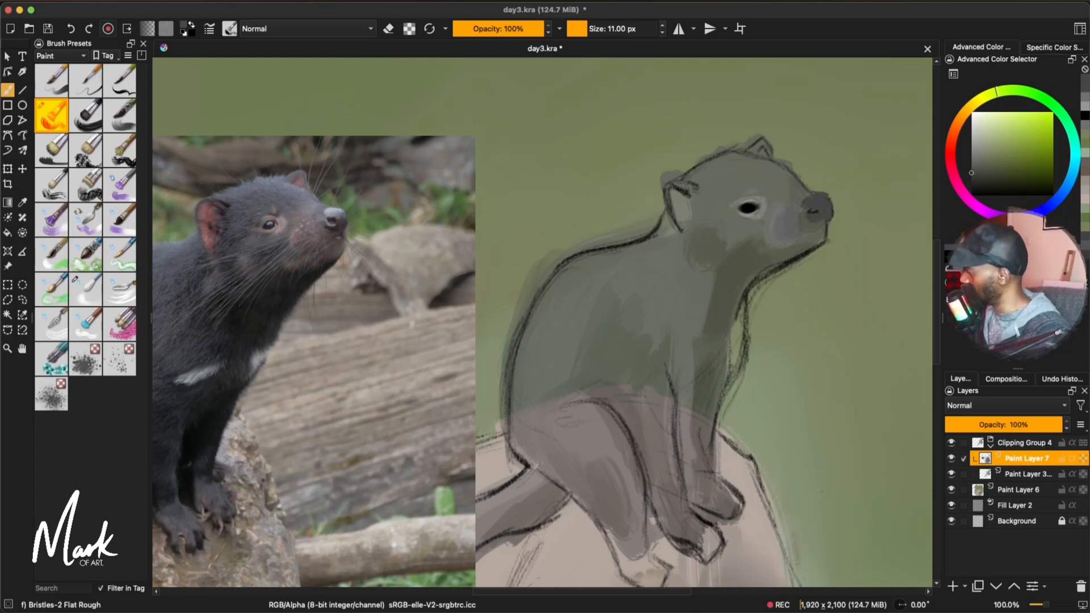
pyautogui.keyDown('ctrl'); pyautogui.click(793, 190); pyautogui.keyUp('ctrl')
pyautogui.moveTo(809, 189)
pyautogui.mouseDown()
pyautogui.moveTo(834, 196)
pyautogui.moveTo(808, 194)
pyautogui.mouseUp()
# Step: Sample the nose's dark grey and block in the crown of the head and the cheek below the ear with a larger brush
pyautogui.keyDown('ctrl'); pyautogui.click(821, 241); pyautogui.keyUp('ctrl')
pyautogui.keyDown('ctrl'); pyautogui.click(817, 205); pyautogui.keyUp('ctrl')
pyautogui.press(']')
pyautogui.press(']')
pyautogui.press(']')
pyautogui.press(']')
pyautogui.press(']')
pyautogui.press(']')
pyautogui.press(']')
pyautogui.press(']')
pyautogui.press(']')
pyautogui.press(']')
pyautogui.press(']')
pyautogui.press(']')
pyautogui.press(']')
pyautogui.press(']')
pyautogui.press(']')
pyautogui.press(']')
pyautogui.press(']')
pyautogui.press(']')
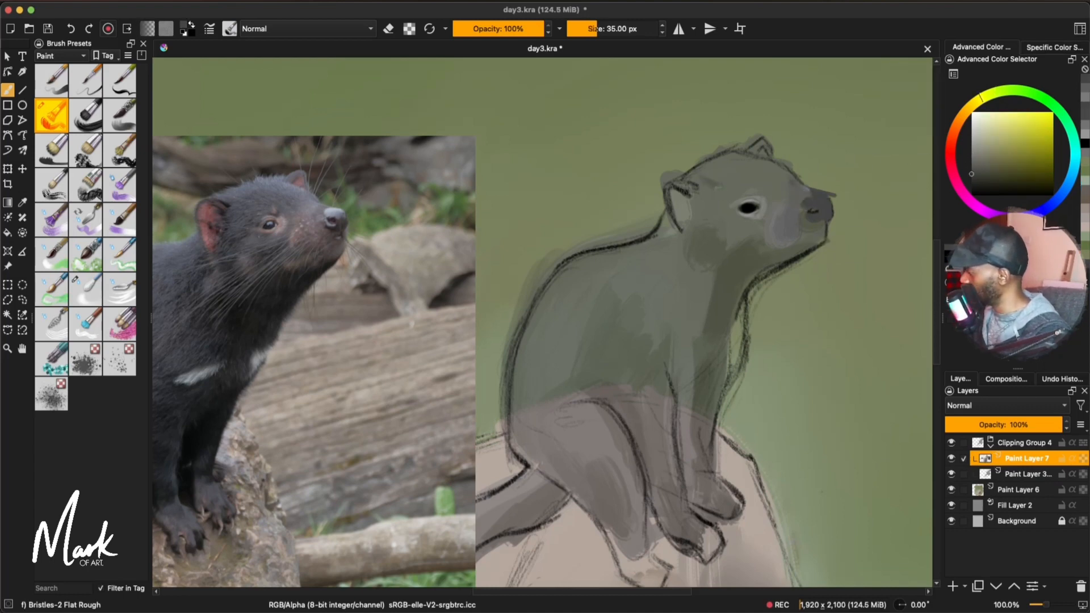
pyautogui.moveTo(704, 190); pyautogui.dragTo(792, 188)
pyautogui.moveTo(709, 197); pyautogui.dragTo(688, 247)
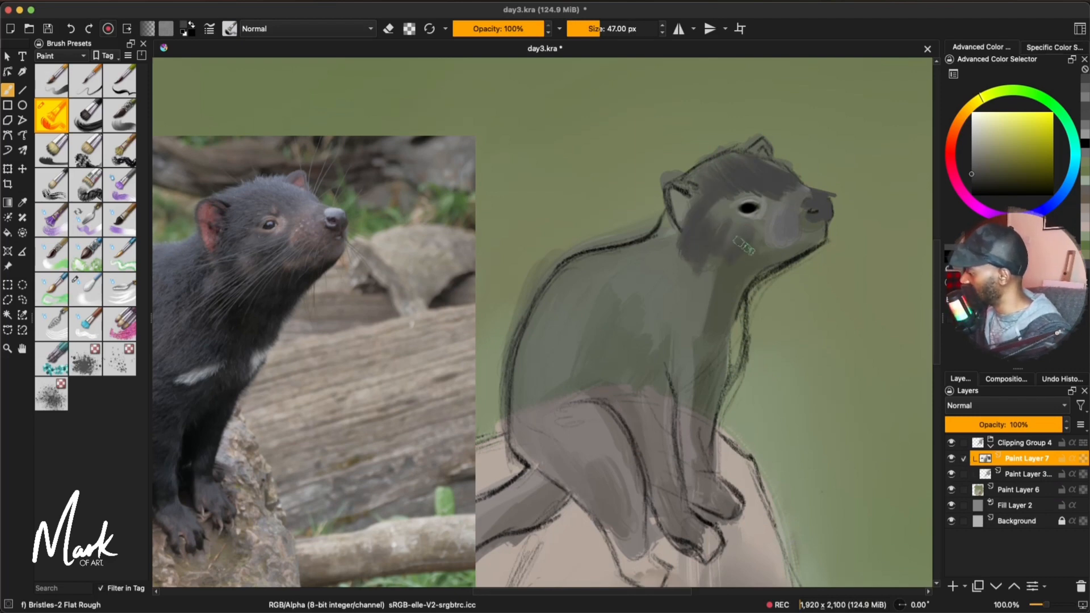
# Step: Enlarge the brush to about 70 px and lay dark fur strokes over the neck, chest, shoulder and back
pyautogui.press(']')
pyautogui.press(']')
pyautogui.press(']')
pyautogui.press(']')
pyautogui.press(']')
pyautogui.moveTo(738, 247); pyautogui.dragTo(595, 351)
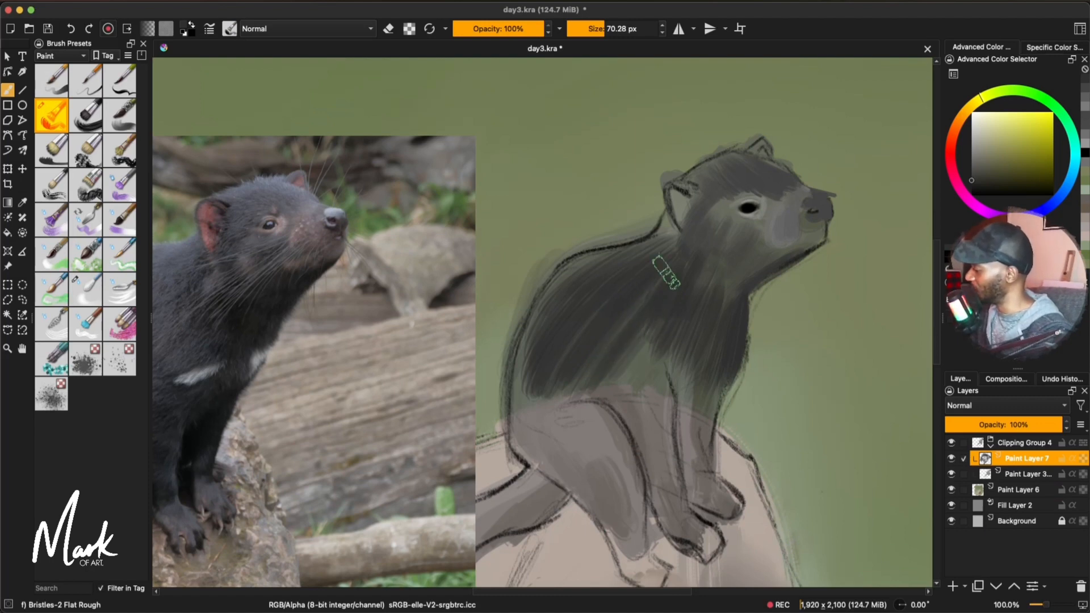
# Step: Reduce the brush to about 47 px and extend the dark fur down the back's edge, rump and lower flank
pyautogui.press('[')
pyautogui.press('[')
pyautogui.press('[')
pyautogui.press('[')
pyautogui.press('[')
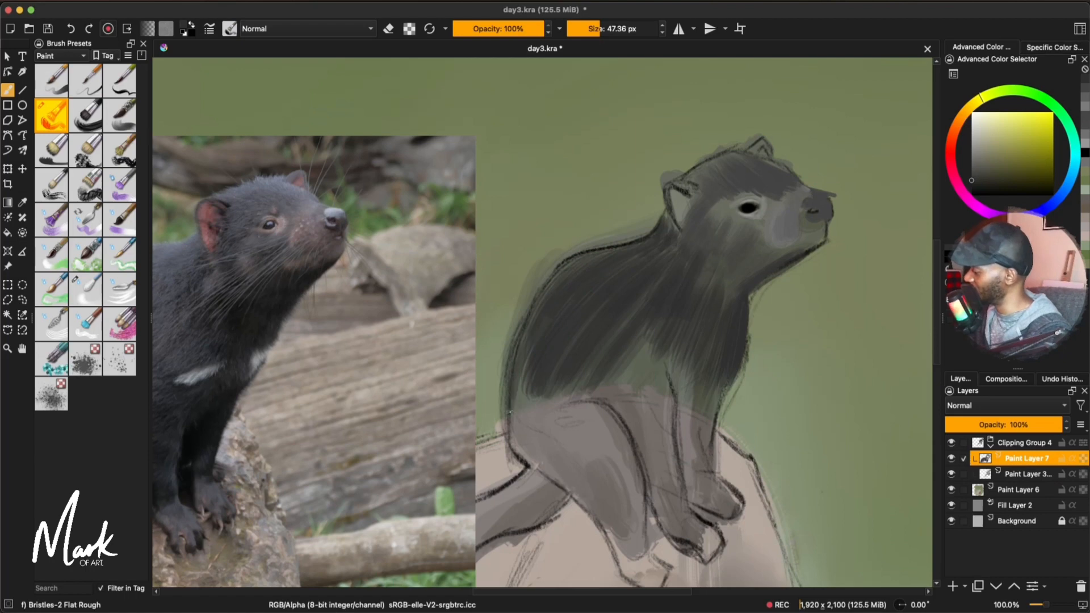
pyautogui.moveTo(567, 310); pyautogui.dragTo(518, 430)
pyautogui.moveTo(571, 312); pyautogui.dragTo(521, 417)
pyautogui.moveTo(547, 352); pyautogui.dragTo(527, 431)
pyautogui.moveTo(661, 322); pyautogui.dragTo(606, 389)
pyautogui.keyDown('ctrl'); pyautogui.click(658, 318); pyautogui.keyUp('ctrl')
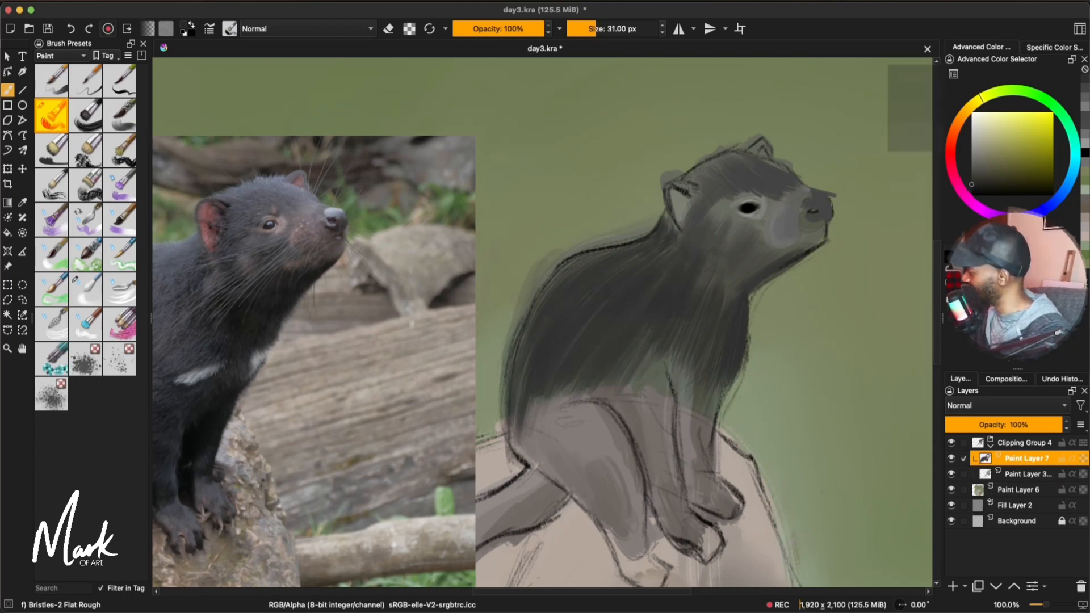
# Step: Deepen the shadow on the throat and chest and darken the cheek with a brush of about 30 px
pyautogui.press('[')
pyautogui.press('[')
pyautogui.press('[')
pyautogui.press('[')
pyautogui.moveTo(708, 243)
pyautogui.mouseDown()
pyautogui.moveTo(684, 264)
pyautogui.moveTo(701, 244)
pyautogui.moveTo(760, 227)
pyautogui.moveTo(752, 246)
pyautogui.mouseUp()
pyautogui.keyDown('ctrl'); pyautogui.click(691, 251); pyautogui.keyUp('ctrl')
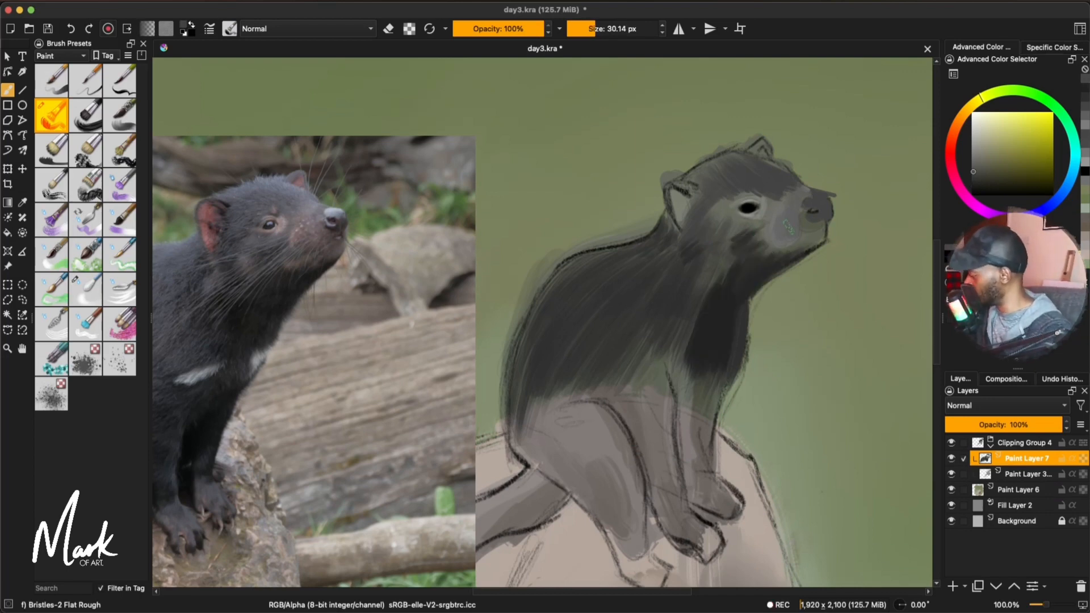
# Step: Try a grey Watercolor Texture wash on the merged sketch layer, in the background behind the head
pyautogui.press('pagedown')
pyautogui.click(86, 254)
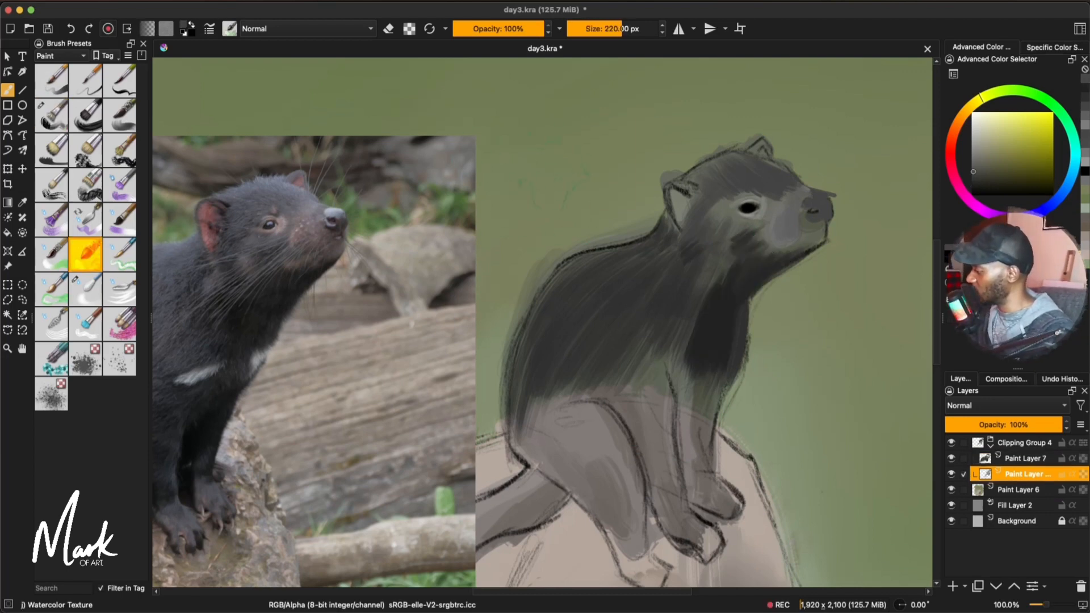
pyautogui.moveTo(553, 171); pyautogui.dragTo(590, 168)
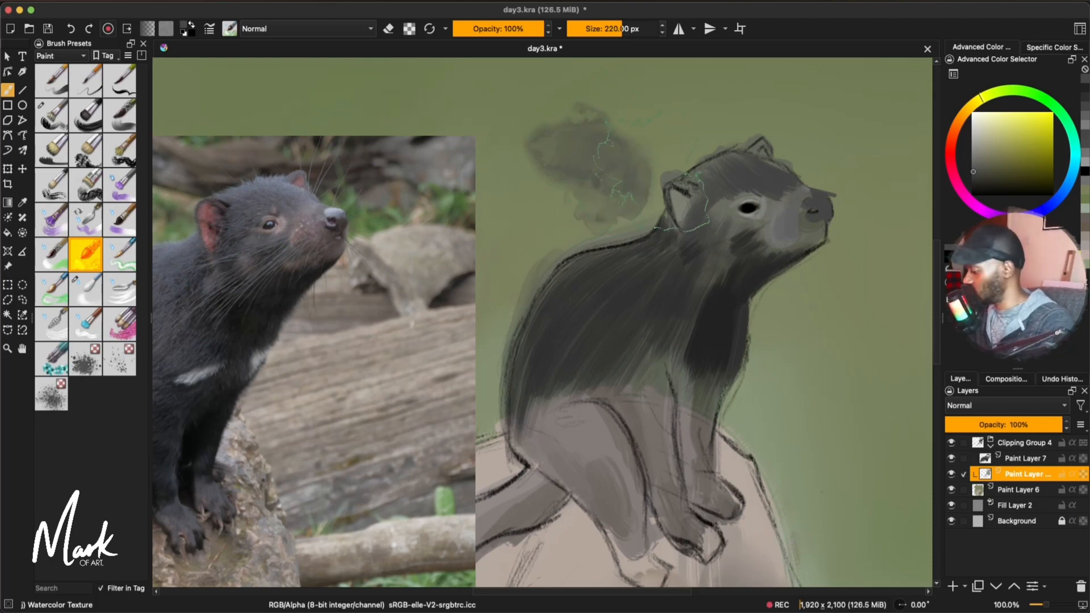
pyautogui.hotkey('ctrl', 'z')
# Step: Choose the Eraser Circle brush from the Sketch presets and compare the painting with the merged sketch layer hidden and shown
pyautogui.click(61, 56)
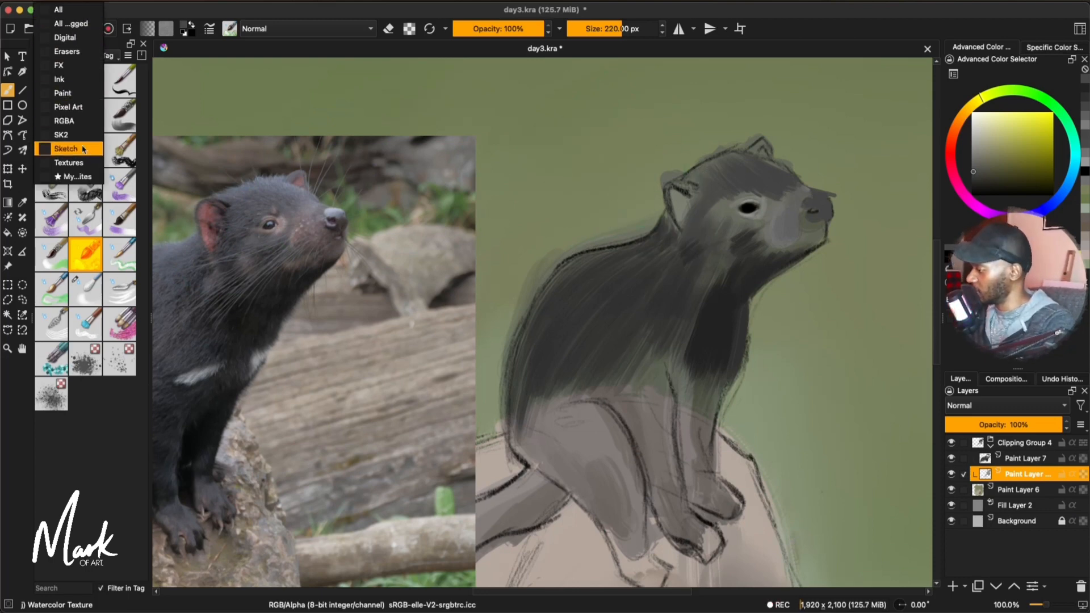
pyautogui.click(71, 149)
pyautogui.click(51, 80)
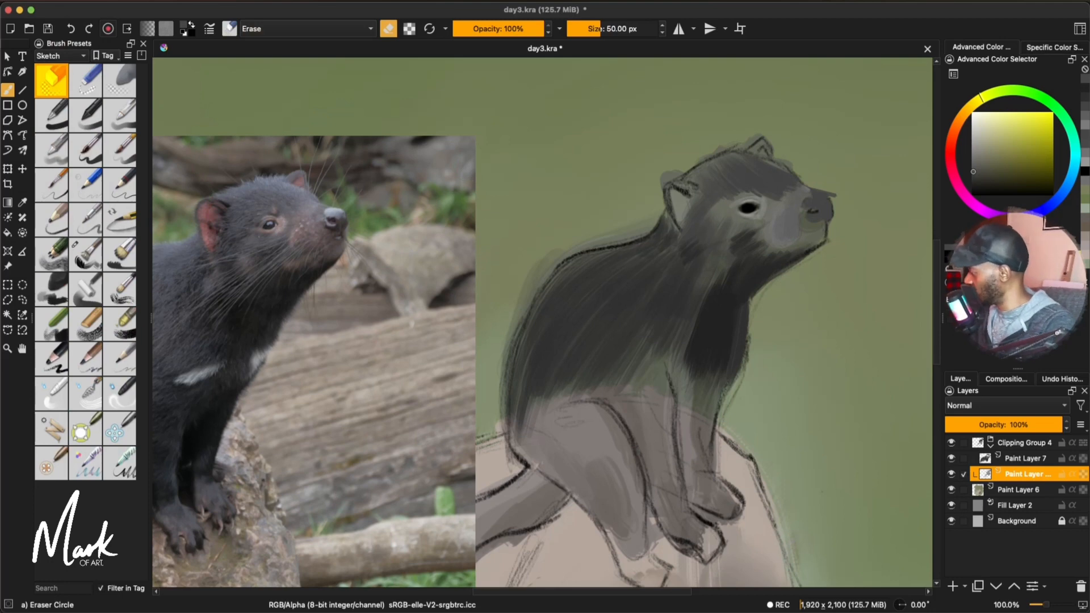
pyautogui.click(951, 476)
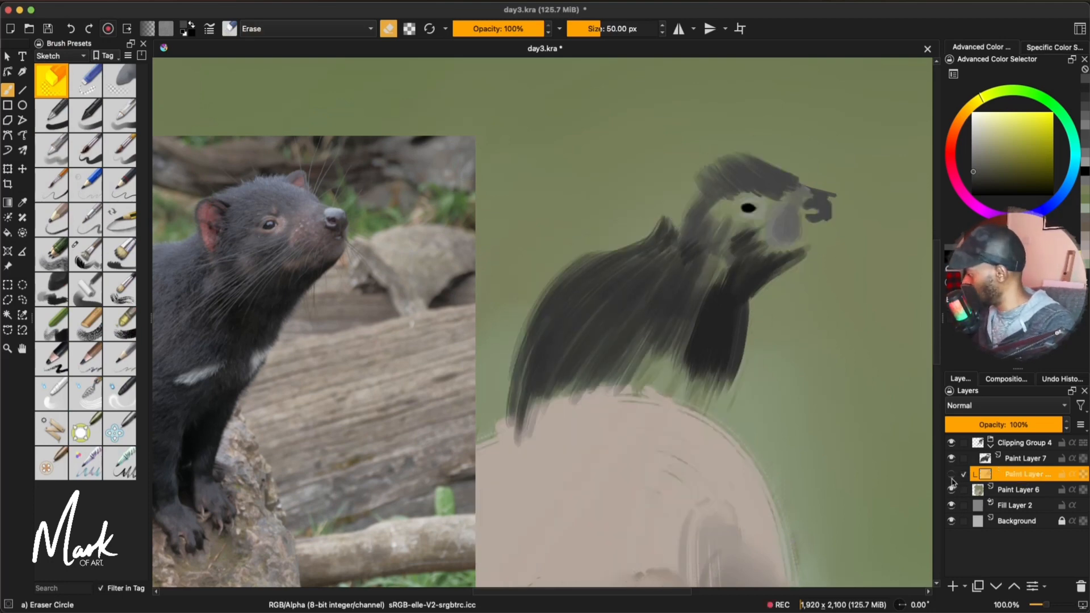
pyautogui.click(951, 476)
# Step: Reduce the eraser to 8 px and clean up the grey spill outside the head and back outlines
pyautogui.press('[')
pyautogui.press('[')
pyautogui.press('[')
pyautogui.press('[')
pyautogui.press('[')
pyautogui.press('[')
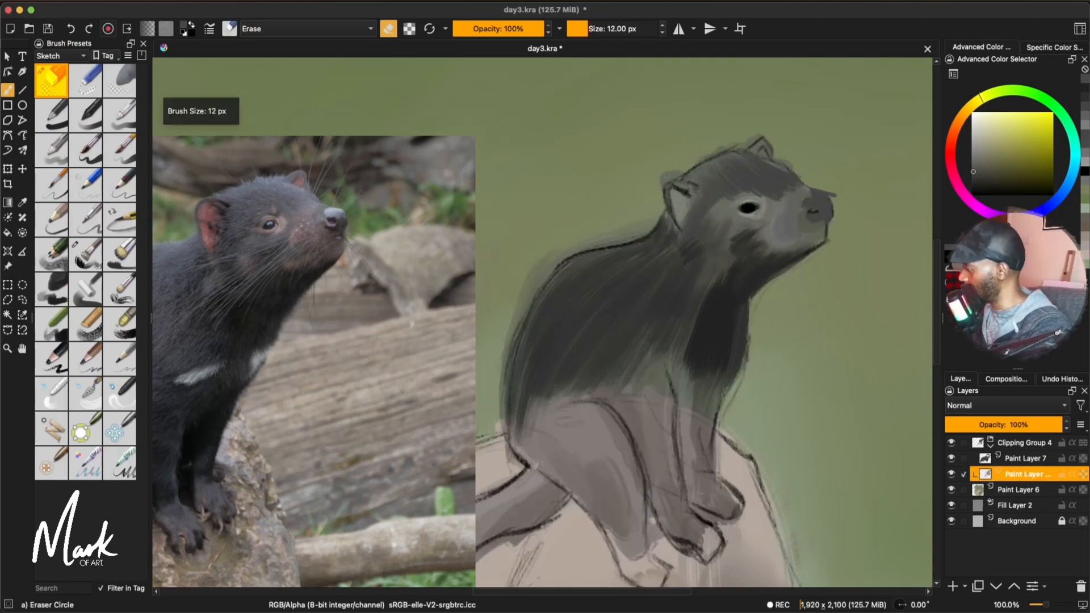
pyautogui.press('[')
pyautogui.press('[')
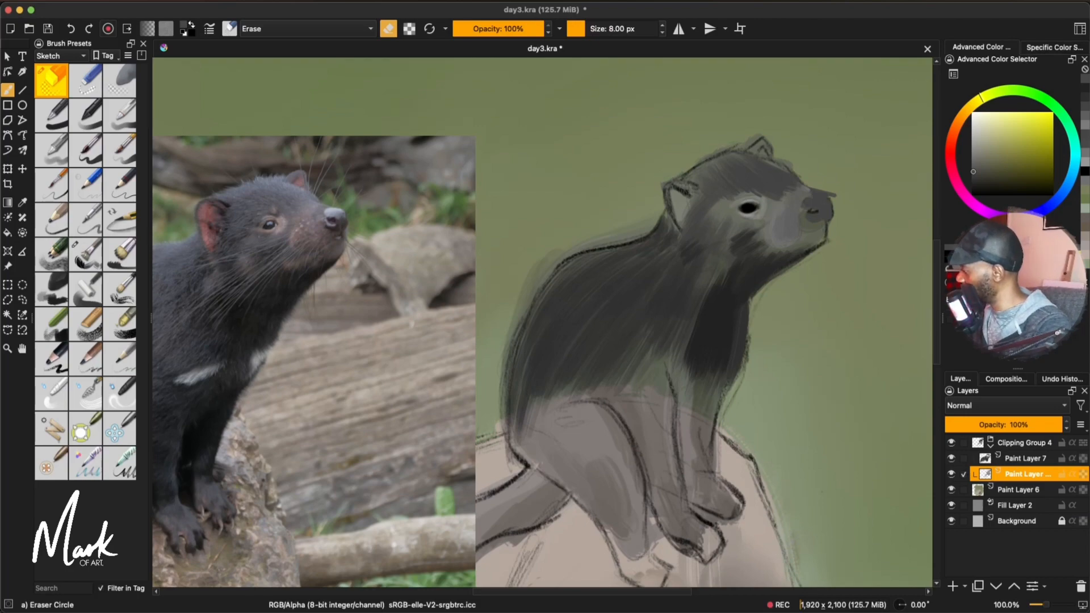
pyautogui.moveTo(700, 159); pyautogui.dragTo(760, 135)
pyautogui.moveTo(504, 379); pyautogui.dragTo(507, 337)
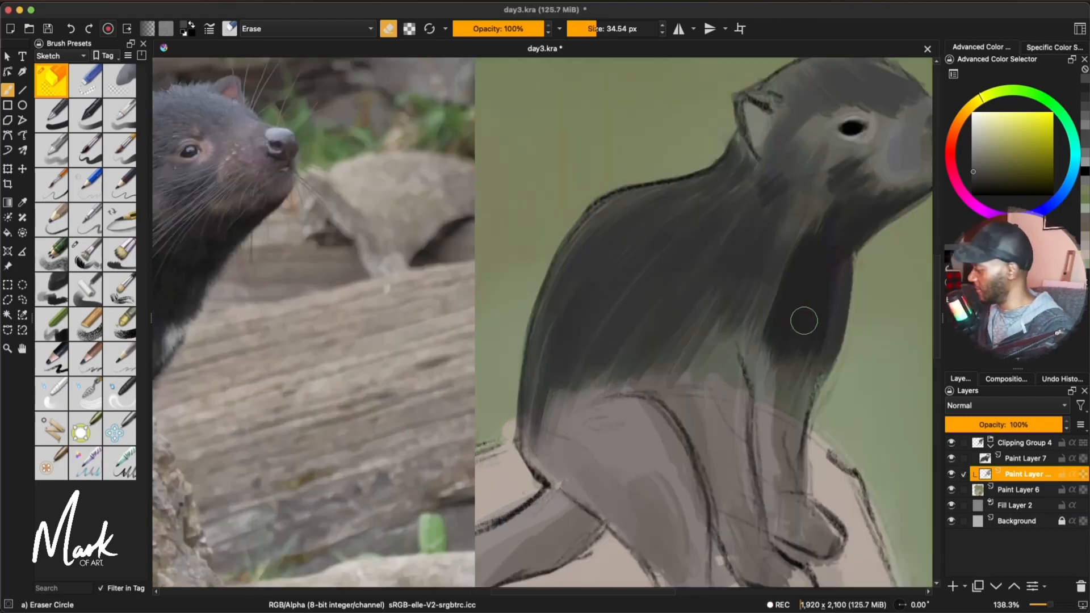
# Step: Choose the Shapes Fill brush from the Digital presets with a dark grey, and add a paint layer above the merged sketch layer
pyautogui.scroll(-2, 802, 321)
pyautogui.click(66, 58)
pyautogui.click(67, 37)
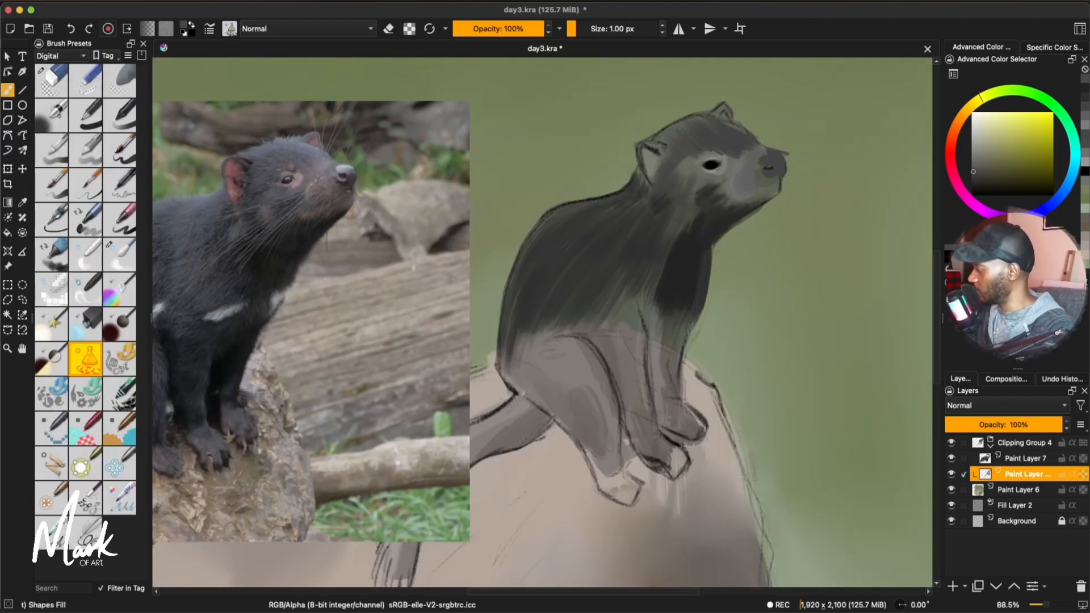
pyautogui.click(967, 176)
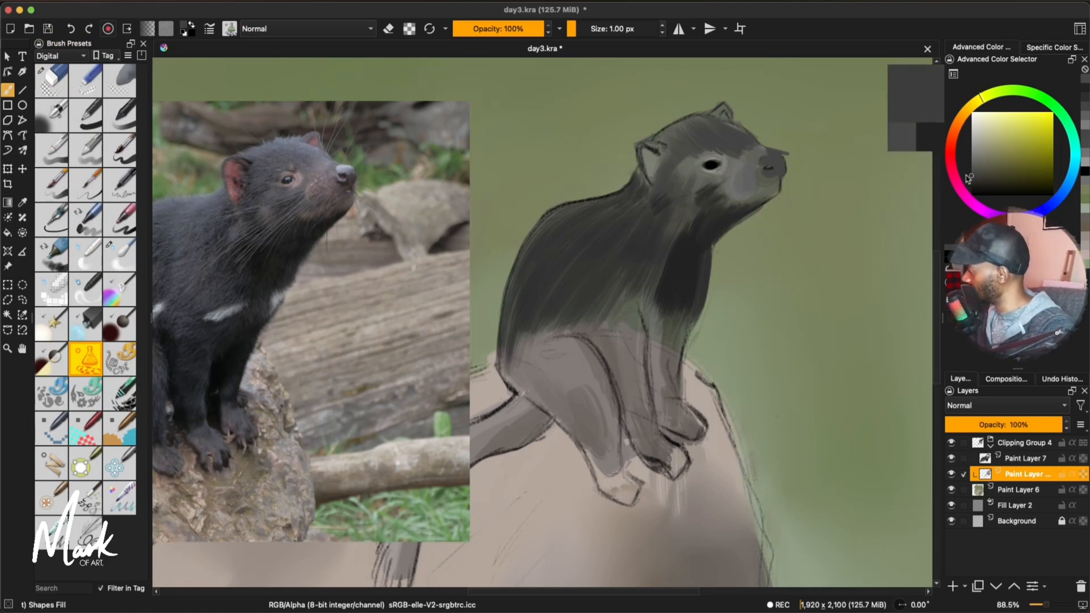
pyautogui.click(953, 586)
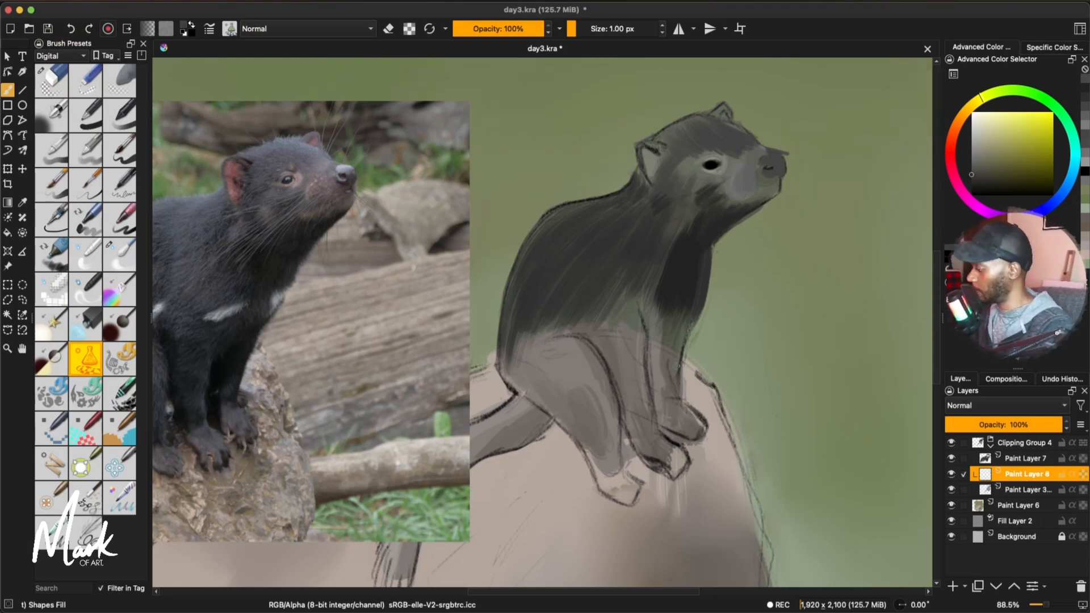
# Step: Fill the animal's whole silhouette, including legs and tail, with flat dark grey on the new layer and turn on eraser mode
pyautogui.click(8, 267)
pyautogui.moveTo(349, 347); pyautogui.dragTo(191, 244)
pyautogui.moveTo(666, 353); pyautogui.dragTo(590, 408)
pyautogui.press('b')
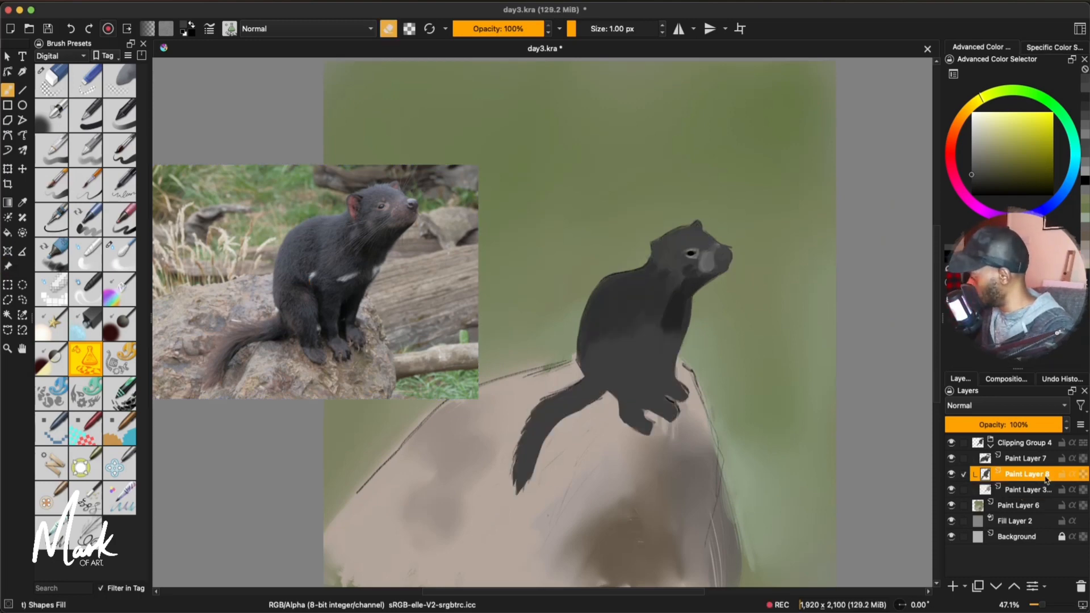
# Step: Move the silhouette layer below the merged sketch layer, directly above Paint Layer 6, and turn off eraser mode
pyautogui.moveTo(1042, 477); pyautogui.dragTo(1028, 499)
pyautogui.click(1024, 458)
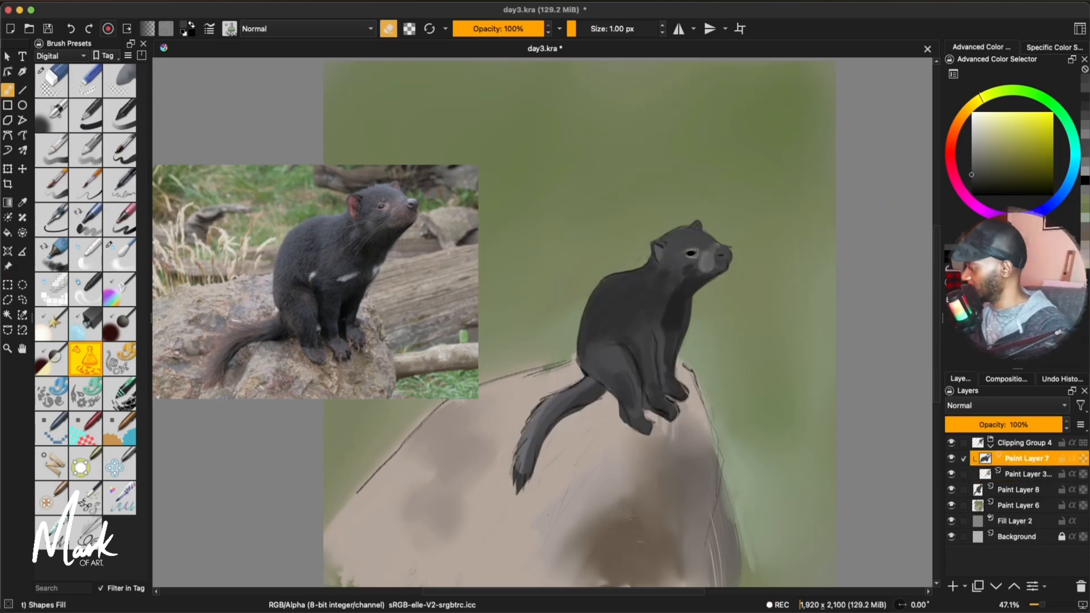
pyautogui.click(1019, 490)
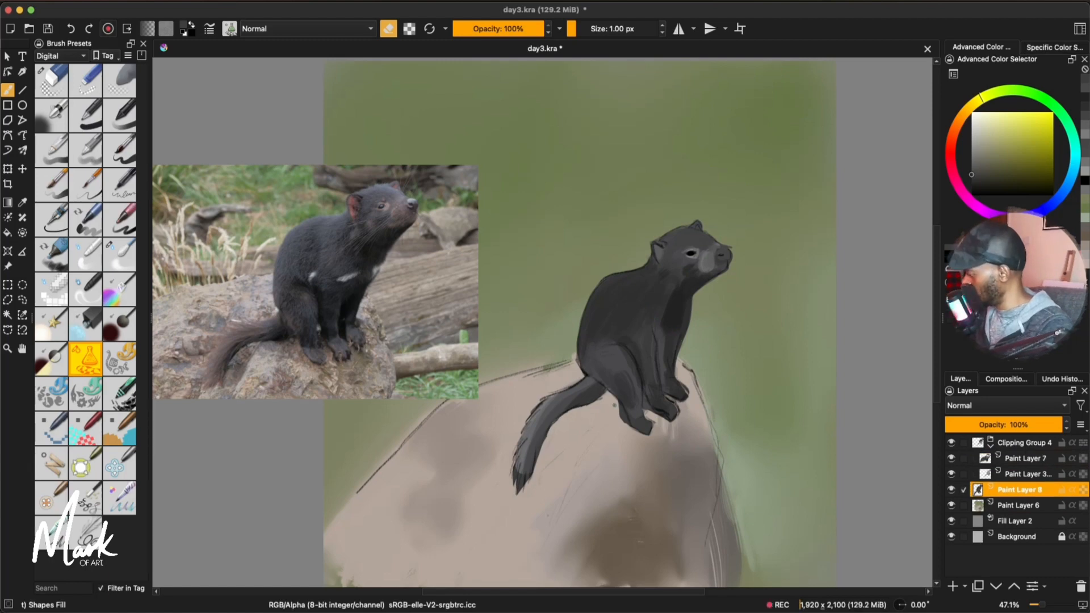
pyautogui.press('e')
# Step: Select Paint Layer 7 and choose the Bristles-3 Large Smooth brush, testing a dark stroke on the rock and undoing it
pyautogui.click(973, 458)
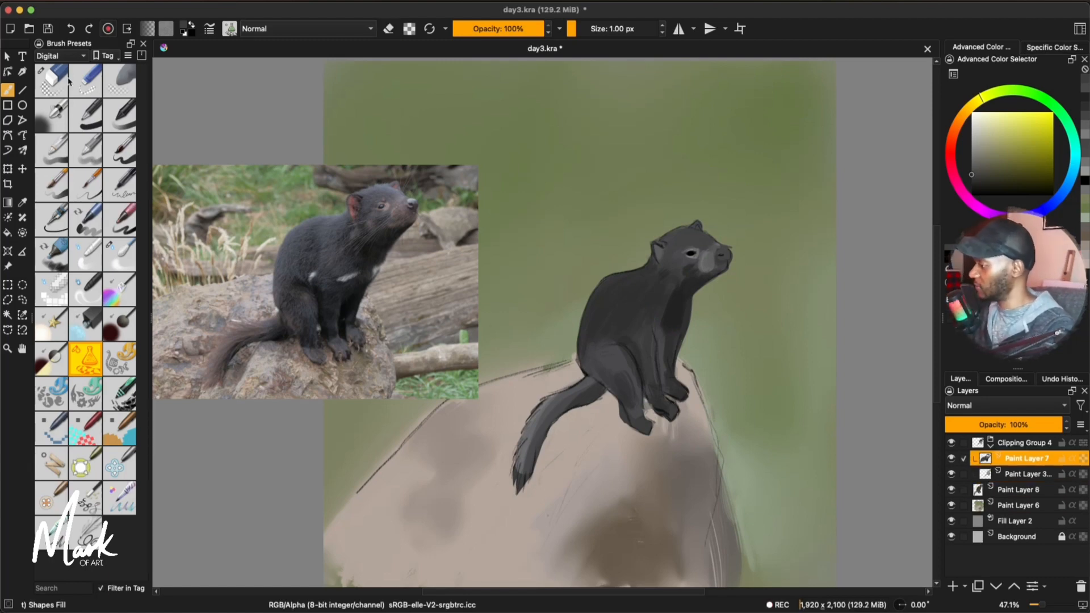
pyautogui.click(60, 56)
pyautogui.click(59, 150)
pyautogui.click(51, 115)
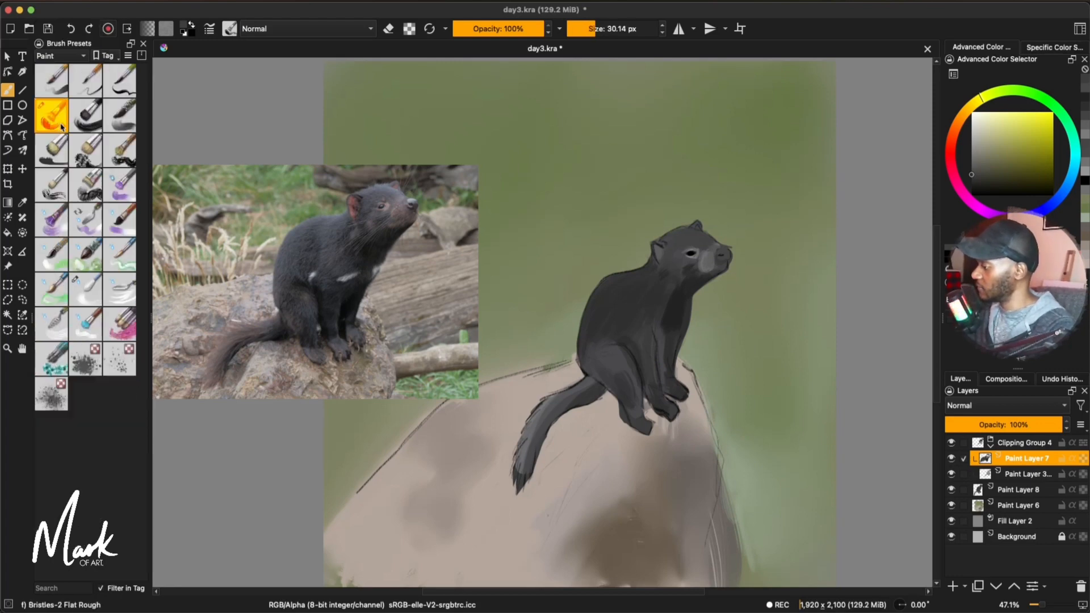
pyautogui.click(86, 115)
pyautogui.moveTo(587, 469)
pyautogui.mouseDown()
pyautogui.moveTo(647, 500)
pyautogui.moveTo(672, 494)
pyautogui.mouseUp()
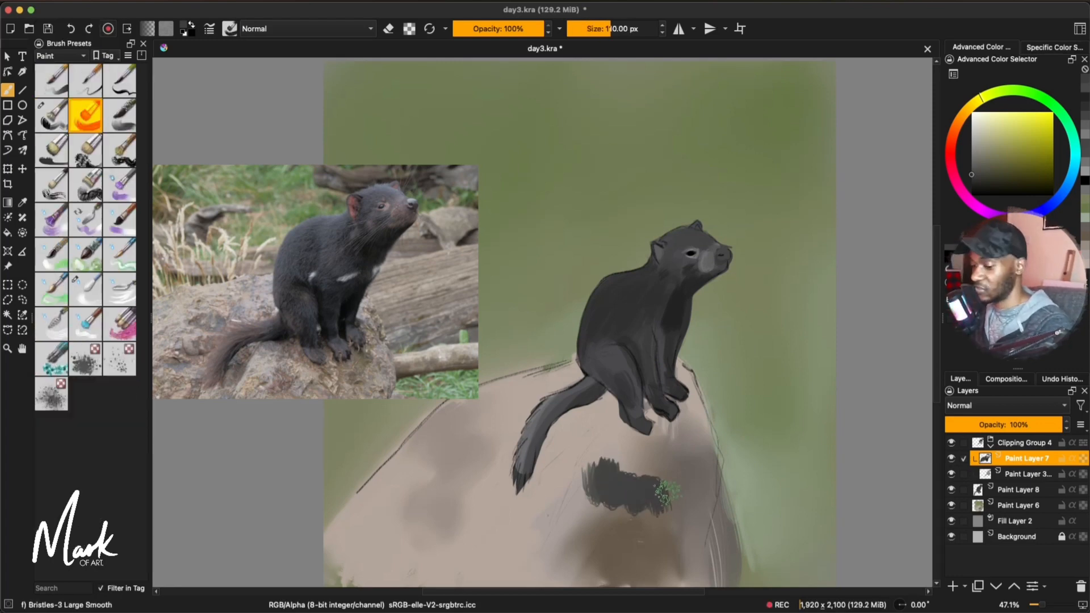
pyautogui.press('super+z')
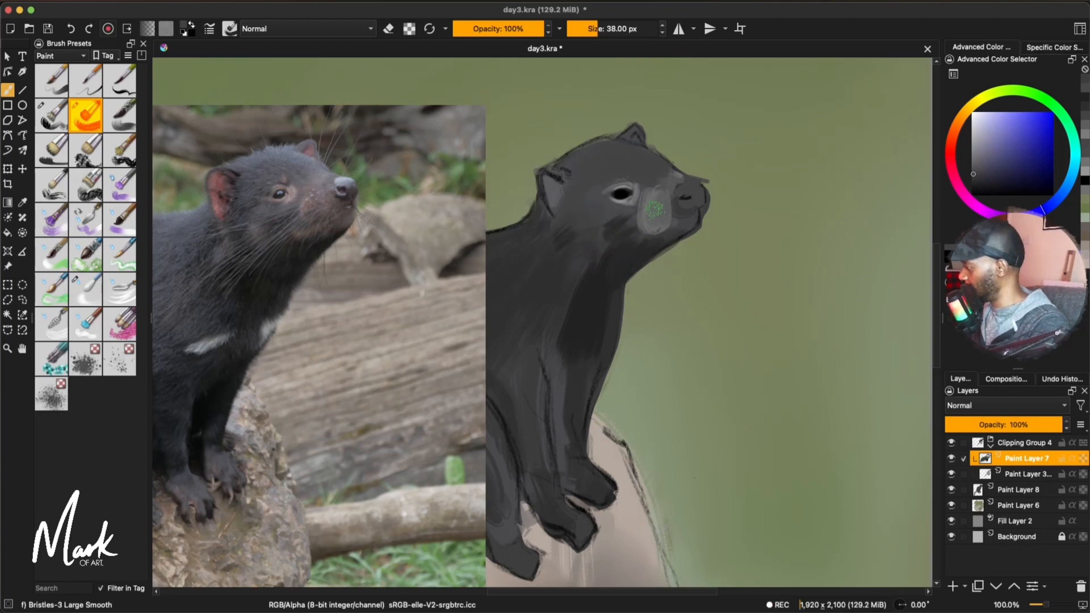
# Step: Blend sampled greys over the light muzzle patch, cheek and neck with a brush of 38 px
pyautogui.keyDown('super'); pyautogui.click(656, 218); pyautogui.keyUp('super')
pyautogui.moveTo(675, 204); pyautogui.dragTo(670, 230)
pyautogui.keyDown('super'); pyautogui.click(609, 282); pyautogui.keyUp('super')
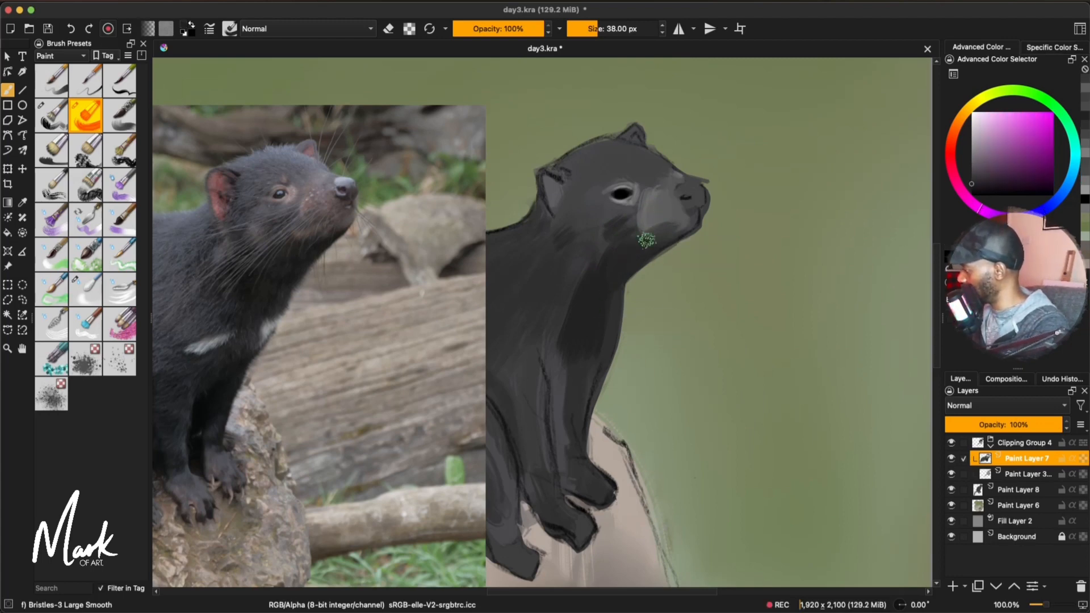
pyautogui.moveTo(624, 281)
pyautogui.mouseDown()
pyautogui.moveTo(577, 278)
pyautogui.moveTo(588, 264)
pyautogui.moveTo(574, 307)
pyautogui.moveTo(539, 283)
pyautogui.mouseUp()
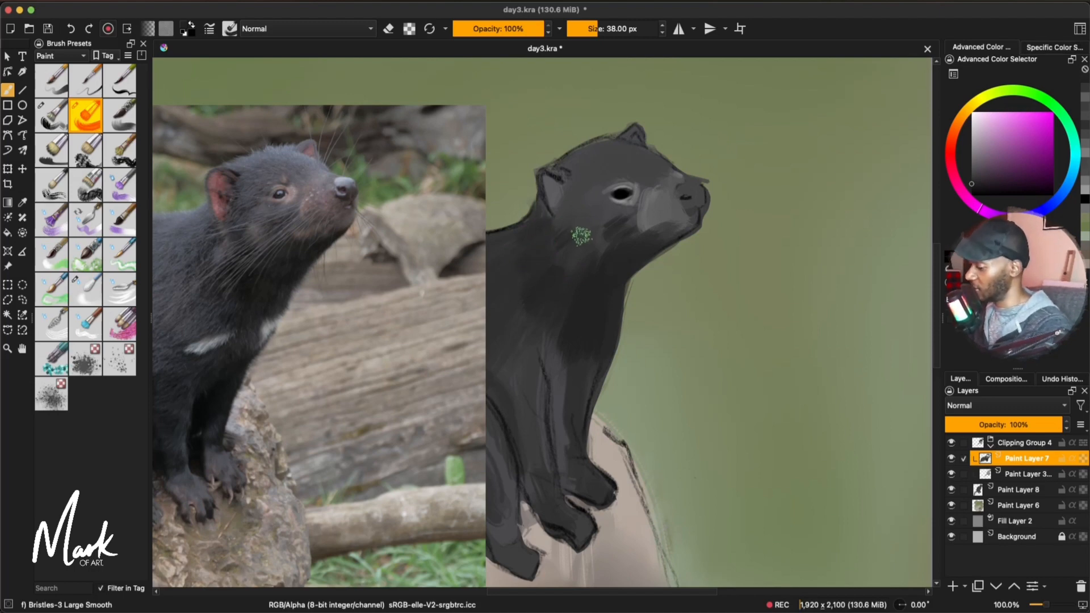
pyautogui.moveTo(599, 252)
pyautogui.mouseDown()
pyautogui.moveTo(565, 244)
pyautogui.moveTo(555, 225)
pyautogui.mouseUp()
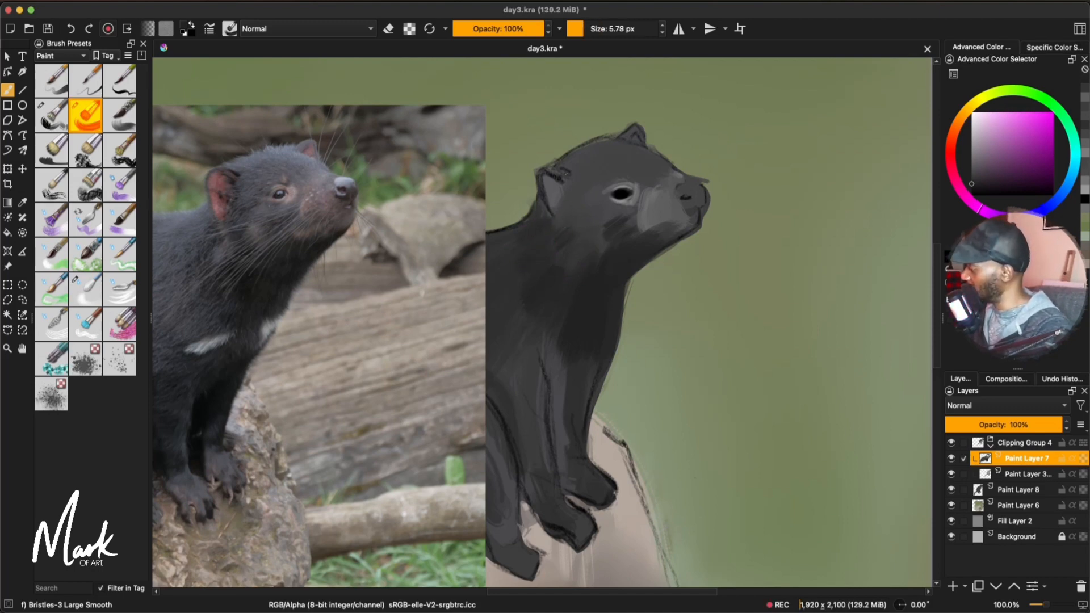
# Step: Refine the near ear's edge and inner shading with sampled grey and a brush of about 18 px
pyautogui.moveTo(534, 182); pyautogui.dragTo(570, 170)
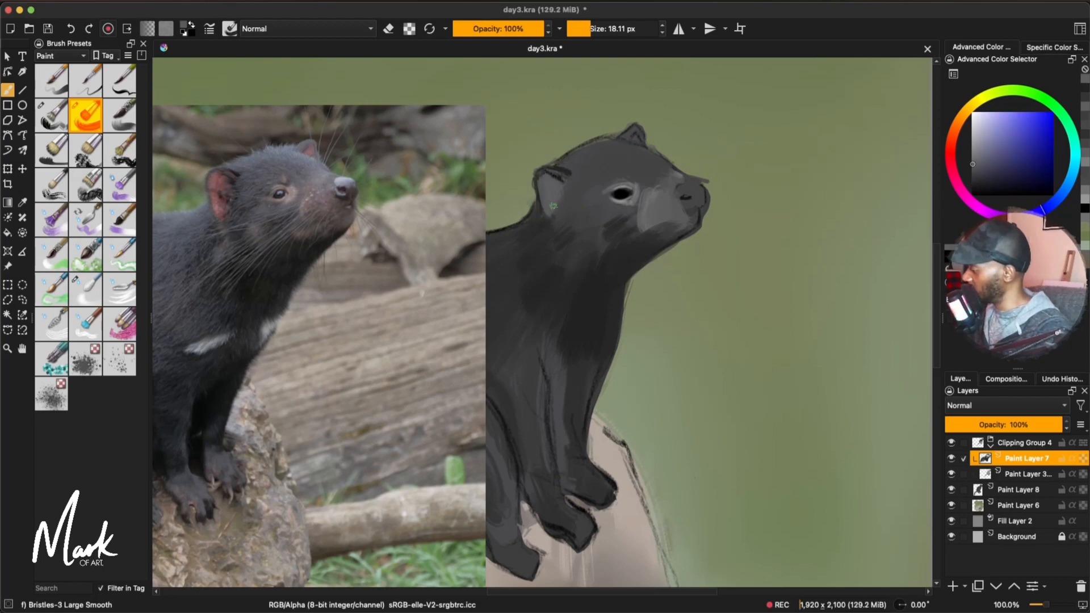
pyautogui.keyDown('ctrl'); pyautogui.click(567, 199); pyautogui.keyUp('ctrl')
pyautogui.moveTo(558, 210)
pyautogui.mouseDown()
pyautogui.moveTo(577, 195)
pyautogui.moveTo(558, 210)
pyautogui.moveTo(569, 207)
pyautogui.moveTo(556, 238)
pyautogui.moveTo(565, 248)
pyautogui.moveTo(562, 225)
pyautogui.moveTo(587, 227)
pyautogui.mouseUp()
# Step: Blend sampled greys down the neck, shoulder and near foreleg with a brush of about 39 px
pyautogui.keyDown('ctrl'); pyautogui.click(560, 251); pyautogui.keyUp('ctrl')
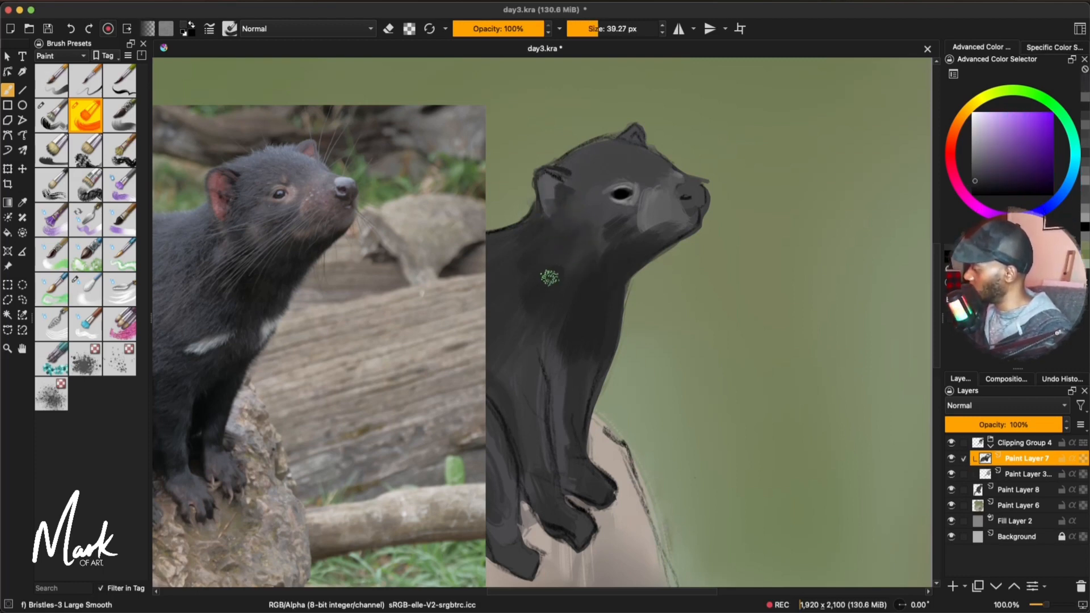
pyautogui.keyDown('ctrl'); pyautogui.click(602, 247); pyautogui.keyUp('ctrl')
pyautogui.moveTo(556, 395); pyautogui.dragTo(560, 343)
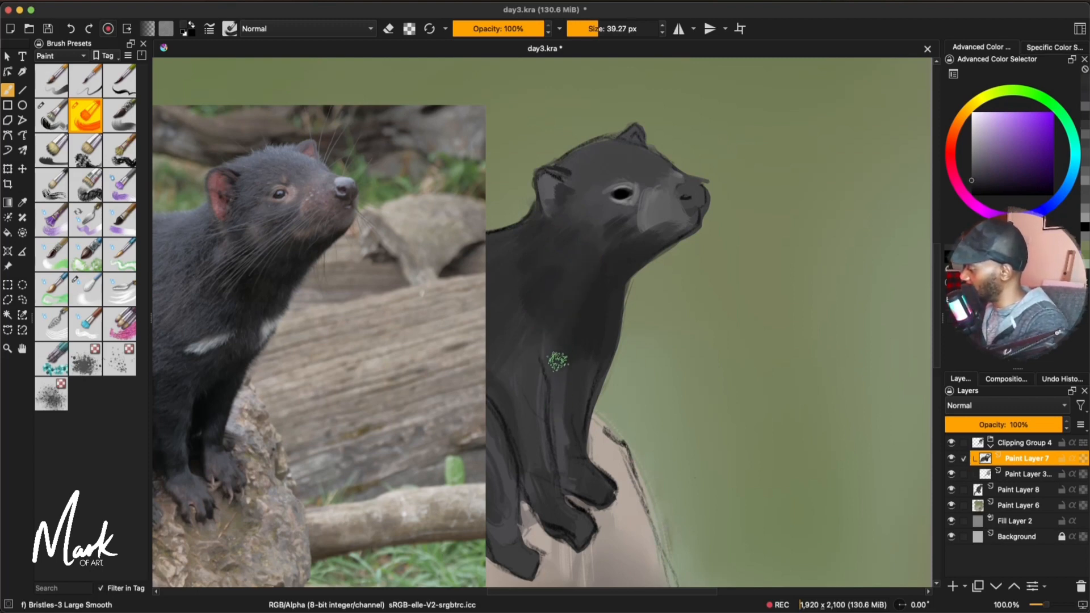
pyautogui.keyDown('ctrl'); pyautogui.click(590, 187); pyautogui.keyUp('ctrl')
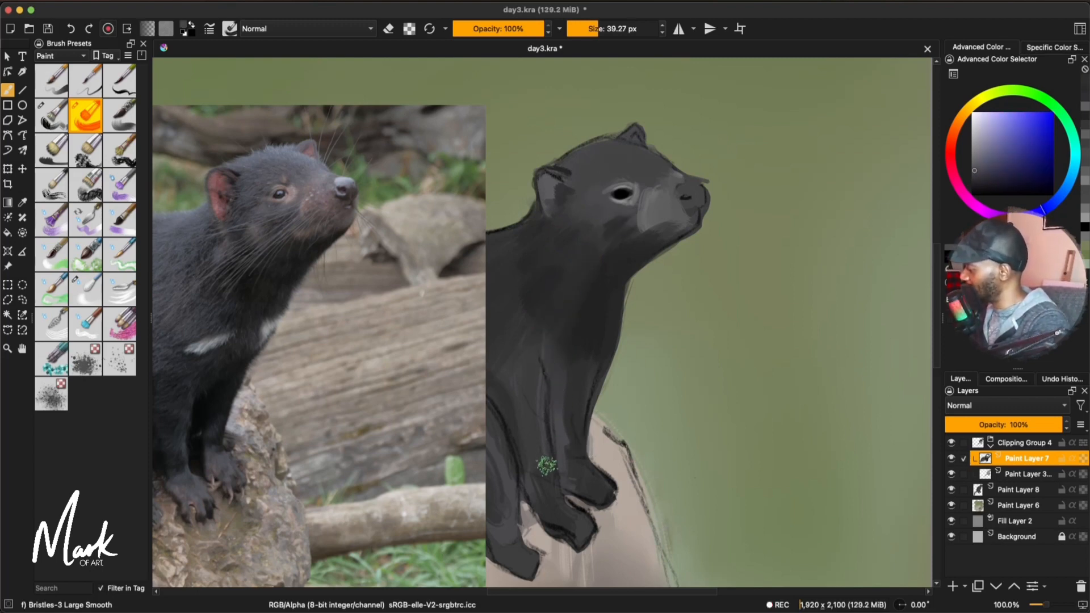
pyautogui.moveTo(546, 464)
pyautogui.mouseDown()
pyautogui.moveTo(543, 418)
pyautogui.moveTo(544, 440)
pyautogui.mouseUp()
pyautogui.moveTo(544, 442); pyautogui.dragTo(529, 441)
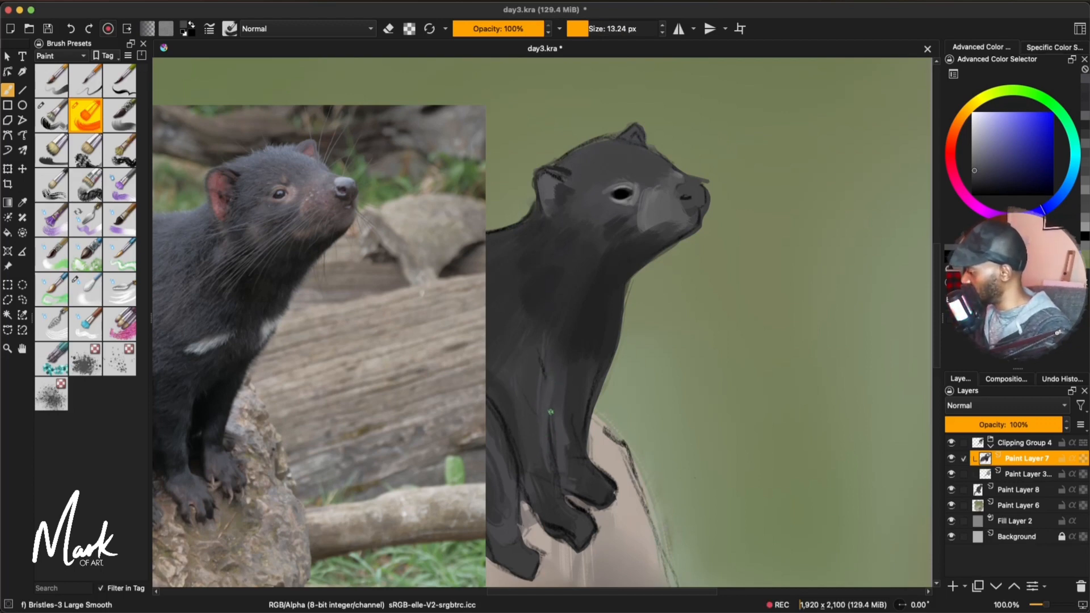
# Step: Define the near foreleg with a brush of about 13 px and darken the area between the front legs
pyautogui.keyDown('ctrl'); pyautogui.click(550, 445); pyautogui.keyUp('ctrl')
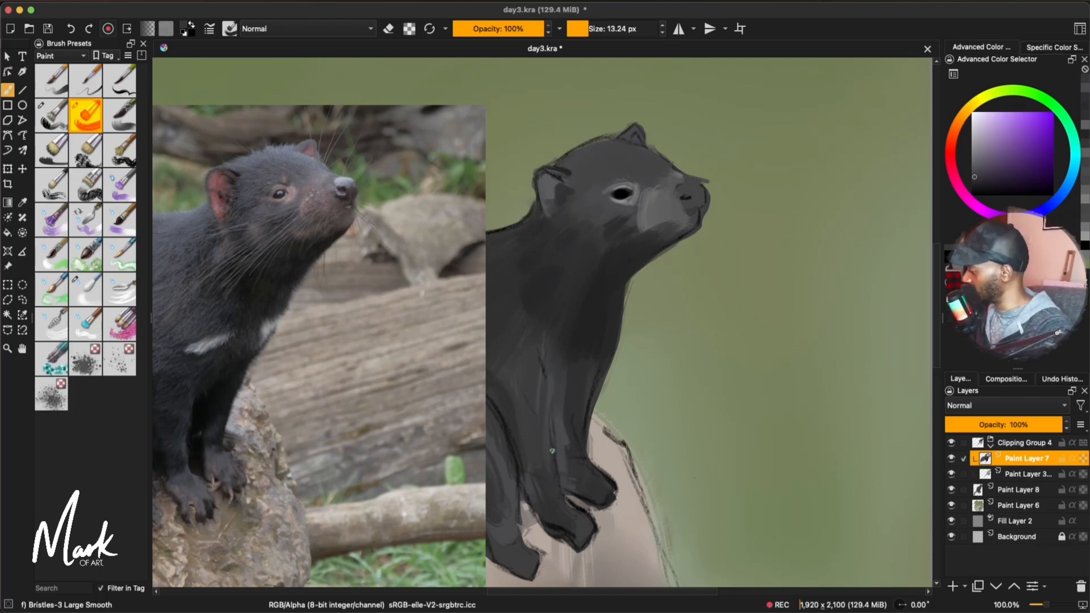
pyautogui.moveTo(551, 450); pyautogui.dragTo(552, 472)
pyautogui.keyDown('ctrl'); pyautogui.click(585, 329); pyautogui.keyUp('ctrl')
pyautogui.moveTo(562, 392)
pyautogui.mouseDown()
pyautogui.moveTo(562, 368)
pyautogui.moveTo(564, 460)
pyautogui.moveTo(569, 422)
pyautogui.moveTo(558, 467)
pyautogui.moveTo(567, 384)
pyautogui.moveTo(579, 439)
pyautogui.mouseUp()
pyautogui.keyDown('ctrl'); pyautogui.click(549, 386); pyautogui.keyUp('ctrl')
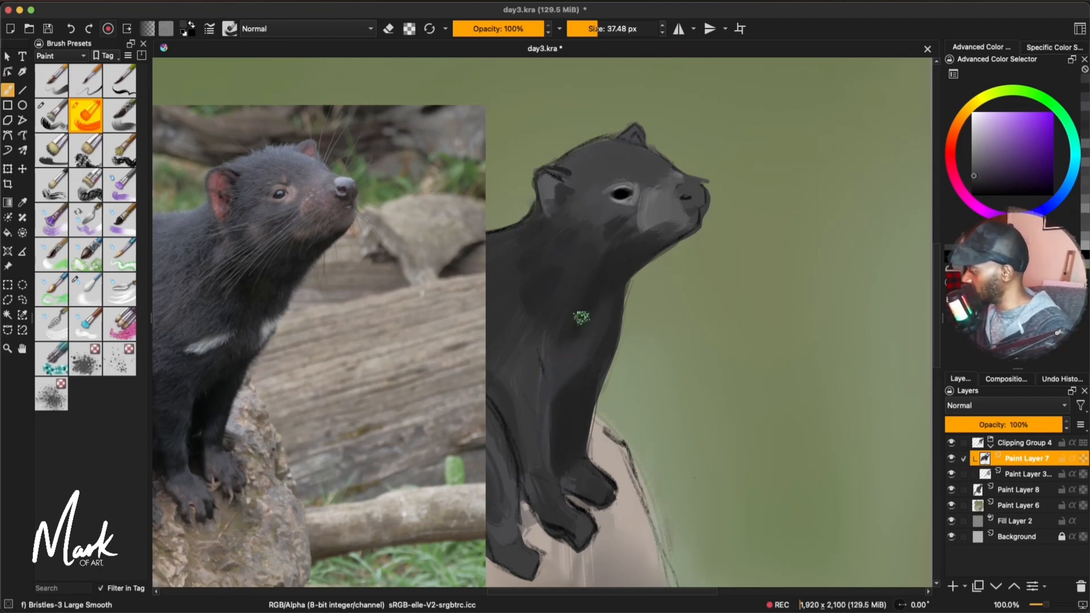
# Step: Smooth the tones on the chest, shoulder and side of the head using sampled greys and a brush of about 37 px
pyautogui.keyDown('ctrl'); pyautogui.click(588, 296); pyautogui.keyUp('ctrl')
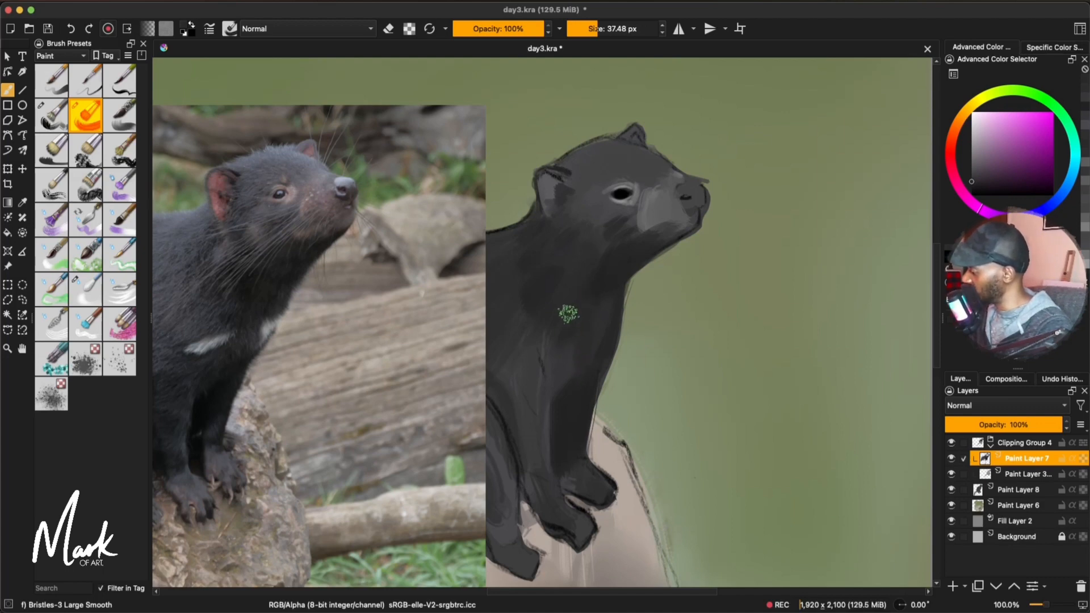
pyautogui.keyDown('ctrl'); pyautogui.click(544, 307); pyautogui.keyUp('ctrl')
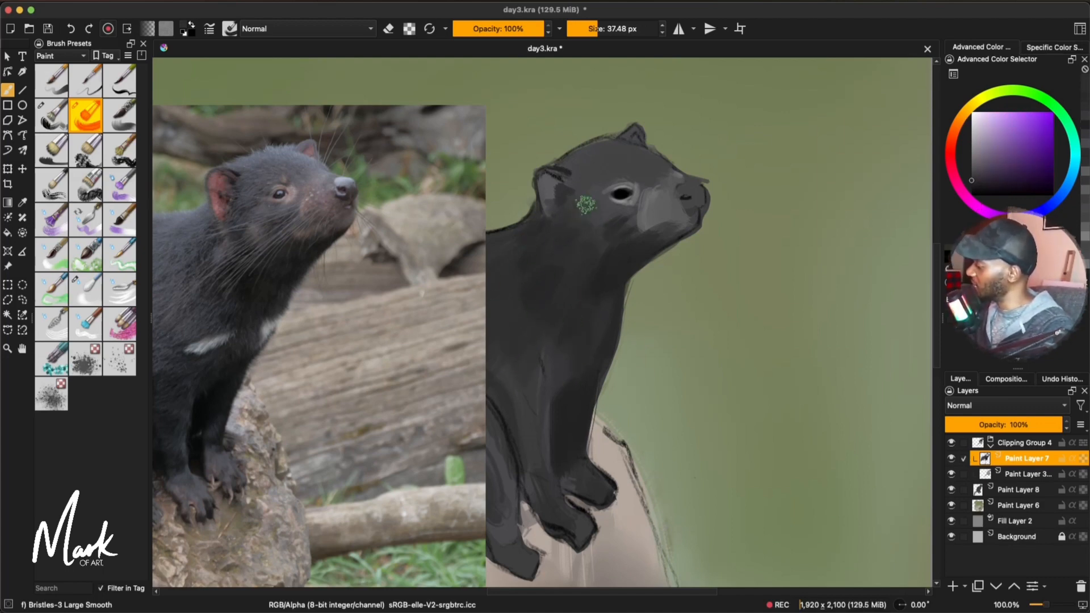
pyautogui.keyDown('ctrl'); pyautogui.click(564, 237); pyautogui.keyUp('ctrl')
pyautogui.moveTo(577, 181); pyautogui.dragTo(582, 162)
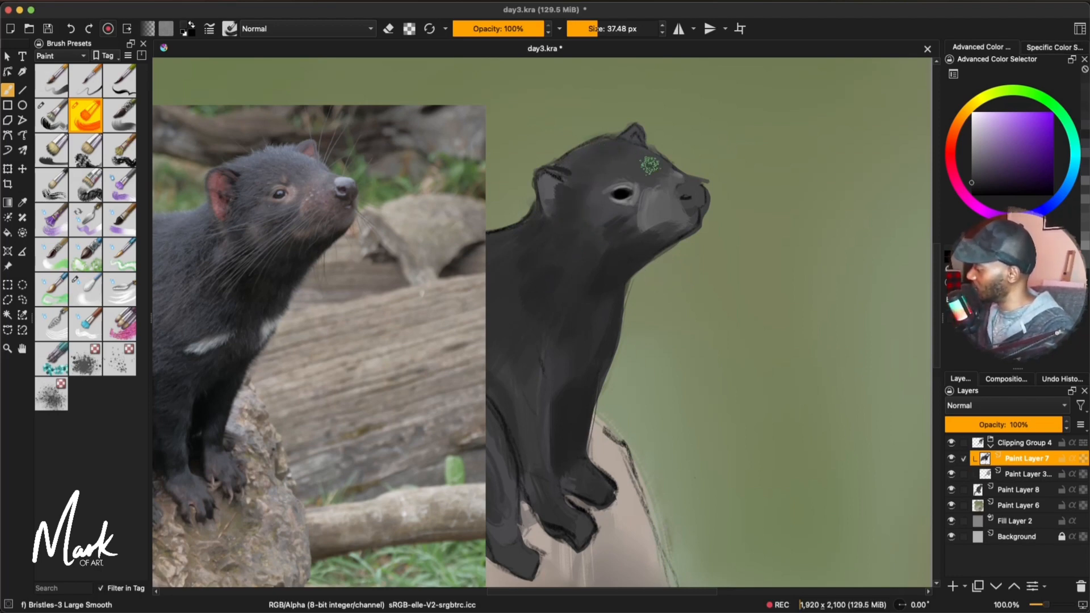
# Step: Reduce the brush to 20 px and paint sampled greys over the far ear and its base
pyautogui.press('+')
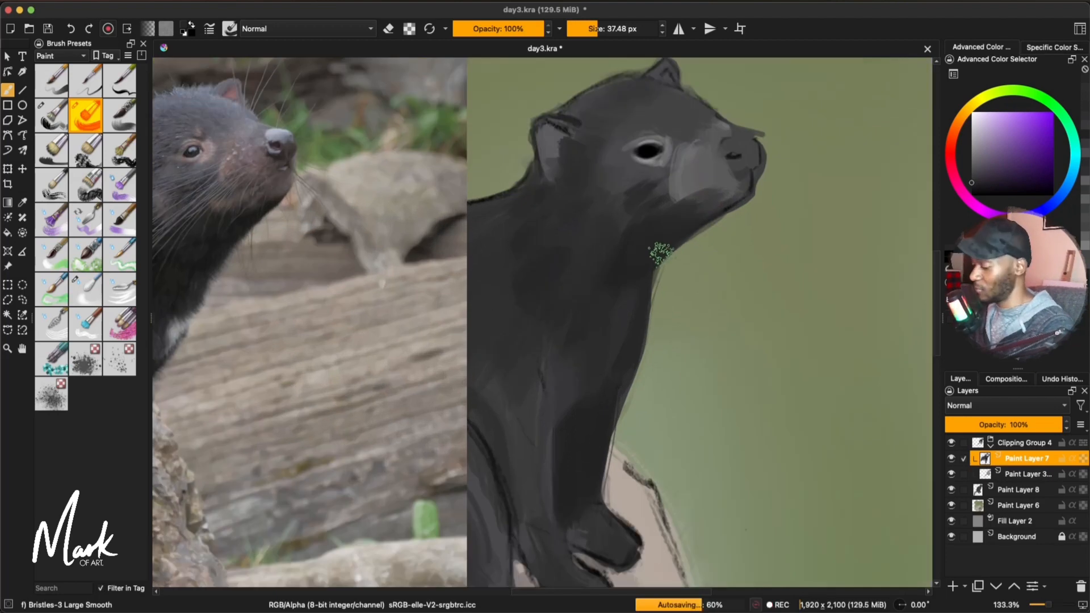
pyautogui.scroll(-3, 660, 253)
pyautogui.press('[')
pyautogui.press('[')
pyautogui.press('[')
pyautogui.press('[')
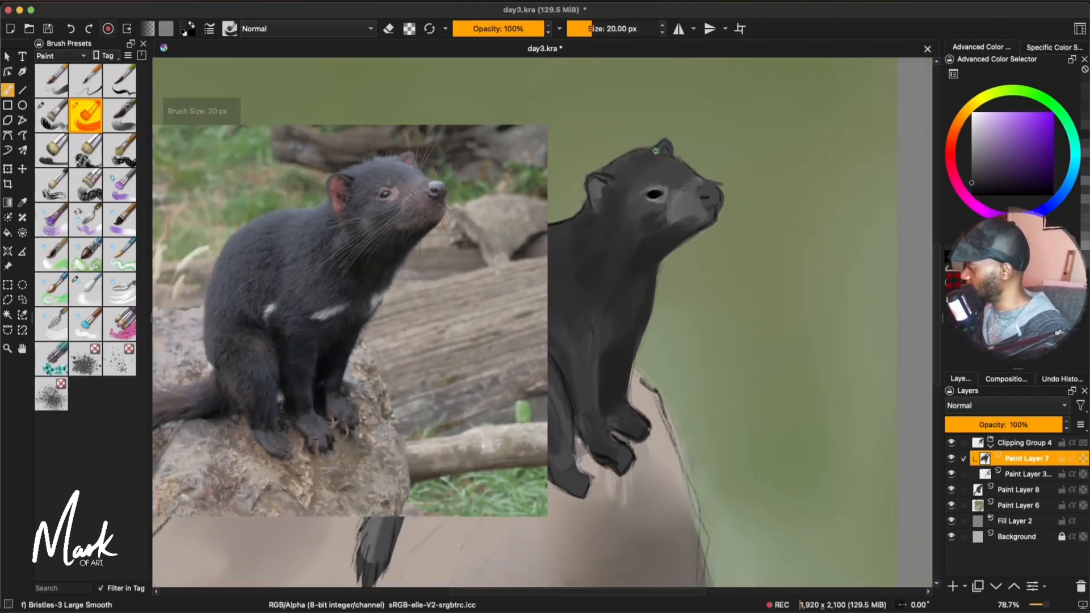
pyautogui.keyDown('ctrl'); pyautogui.click(663, 149); pyautogui.keyUp('ctrl')
pyautogui.moveTo(655, 151)
pyautogui.mouseDown()
pyautogui.moveTo(668, 144)
pyautogui.moveTo(657, 154)
pyautogui.mouseUp()
pyautogui.keyDown('ctrl'); pyautogui.click(658, 155); pyautogui.keyUp('ctrl')
pyautogui.keyDown('ctrl'); pyautogui.click(656, 164); pyautogui.keyUp('ctrl')
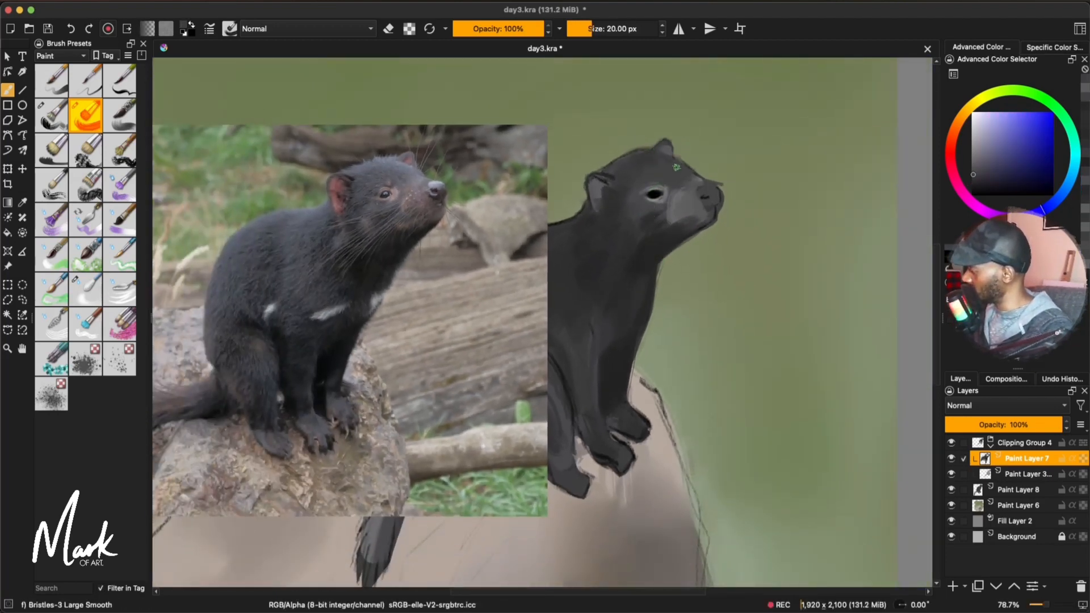
# Step: Blend greys across the forehead and crown, starting with a 20 px brush and sampling a darker tone from the cheek
pyautogui.moveTo(662, 162); pyautogui.dragTo(673, 162)
pyautogui.moveTo(664, 164); pyautogui.dragTo(674, 173)
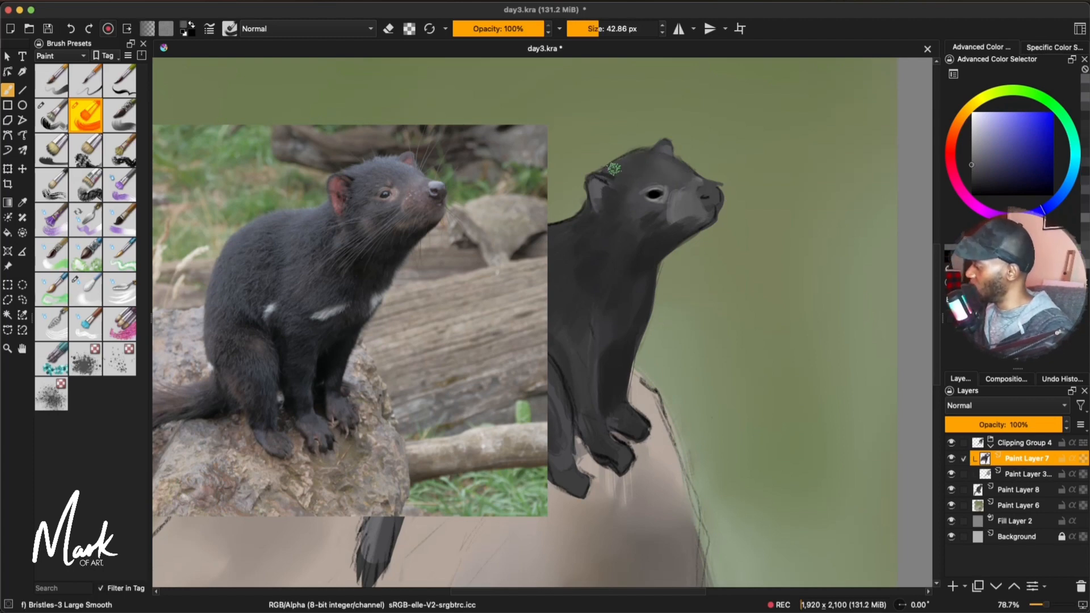
pyautogui.keyDown('ctrl'); pyautogui.click(656, 222); pyautogui.keyUp('ctrl')
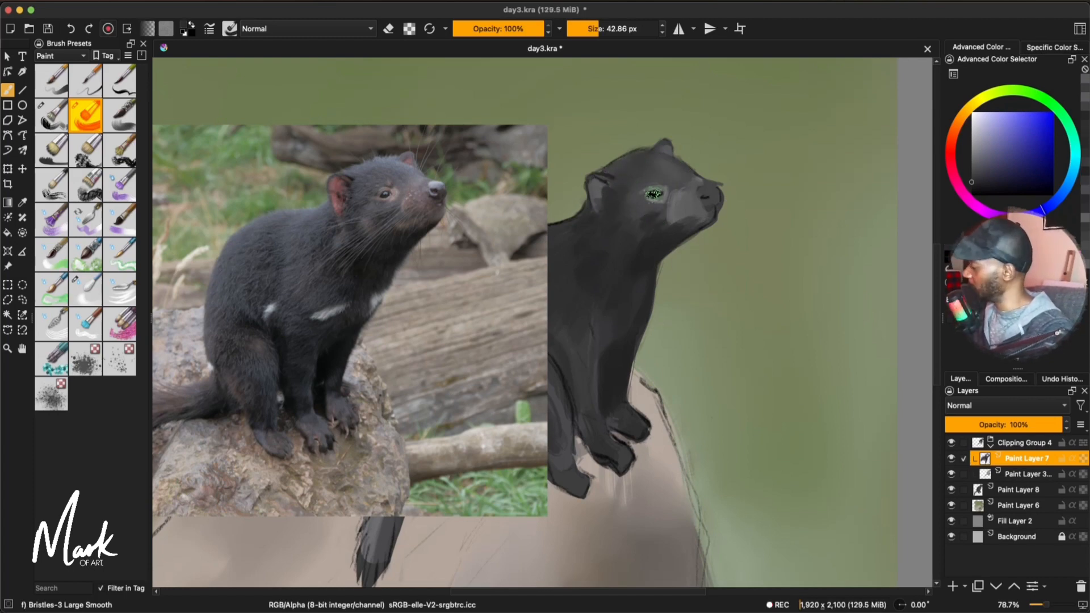
# Step: Reduce the brush to 18 px and paint sampled greys over the inner edge of the near ear
pyautogui.hotkey('ctrl', '+')
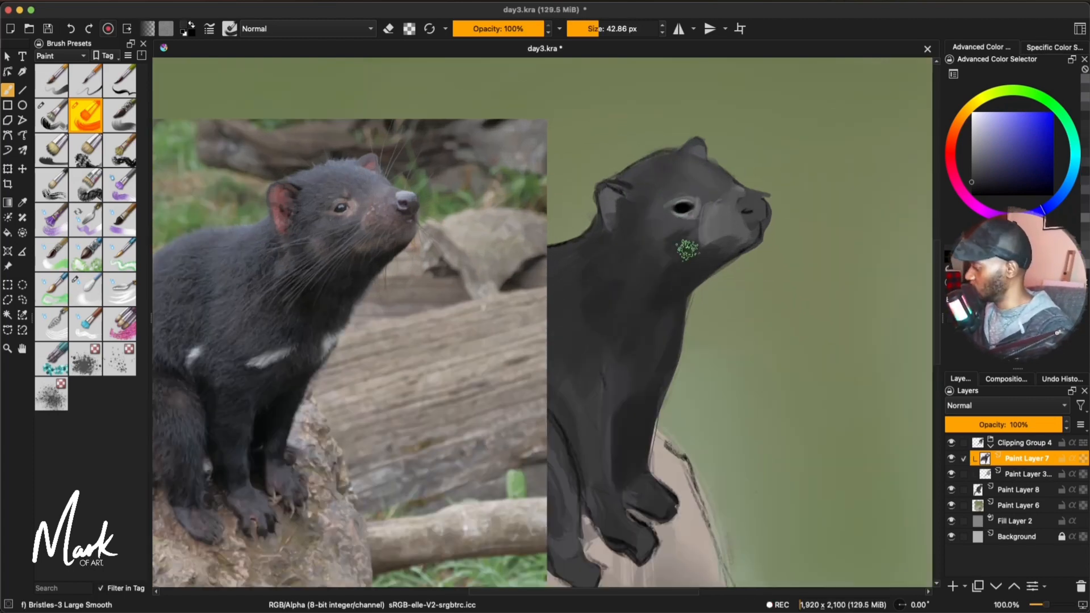
pyautogui.press('[')
pyautogui.press('[')
pyautogui.press('[')
pyautogui.press('[')
pyautogui.press('[')
pyautogui.press('[')
pyautogui.press('[')
pyautogui.press('[')
pyautogui.press('[')
pyautogui.press('[')
pyautogui.press('[')
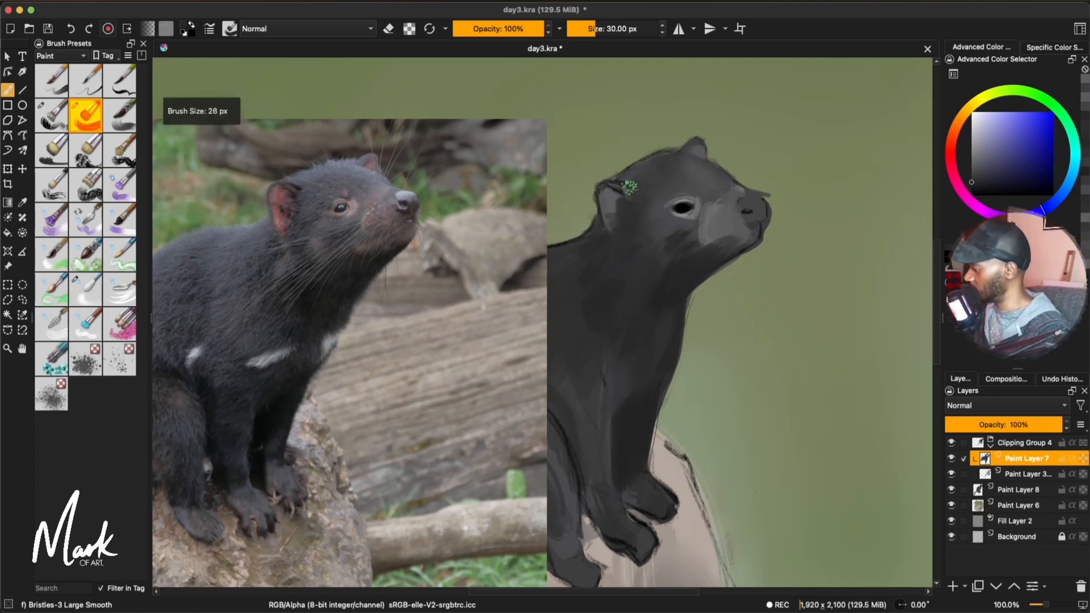
pyautogui.moveTo(624, 186); pyautogui.dragTo(631, 193)
pyautogui.keyDown('ctrl'); pyautogui.click(720, 213); pyautogui.keyUp('ctrl')
pyautogui.keyDown('ctrl'); pyautogui.click(606, 187); pyautogui.keyUp('ctrl')
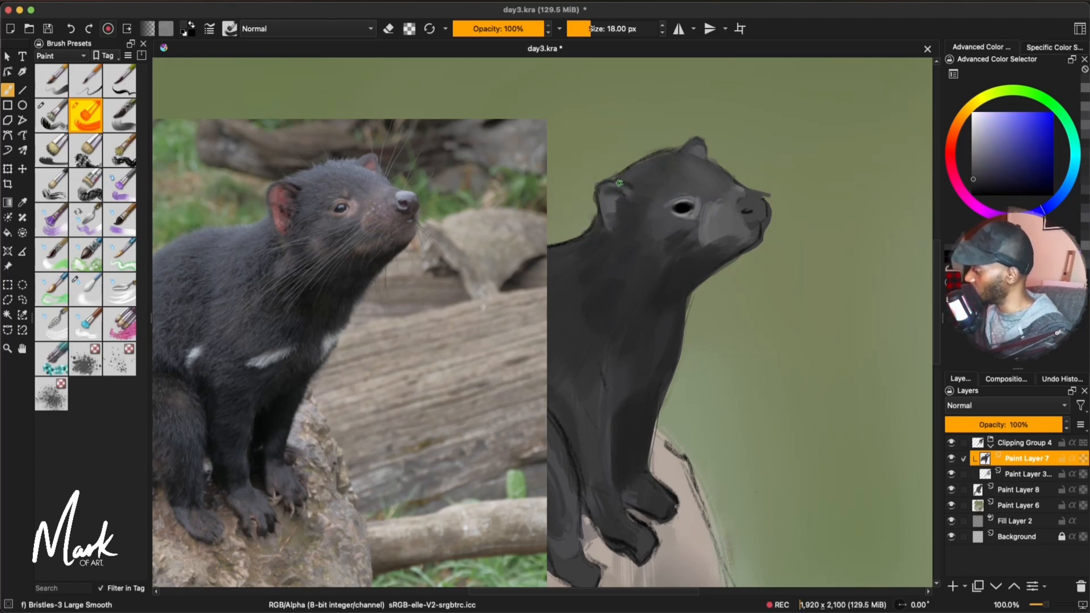
# Step: Shade the inside, base and front rim of the near ear with sampled greys using the 18 px brush
pyautogui.keyDown('ctrl'); pyautogui.click(618, 186); pyautogui.keyUp('ctrl')
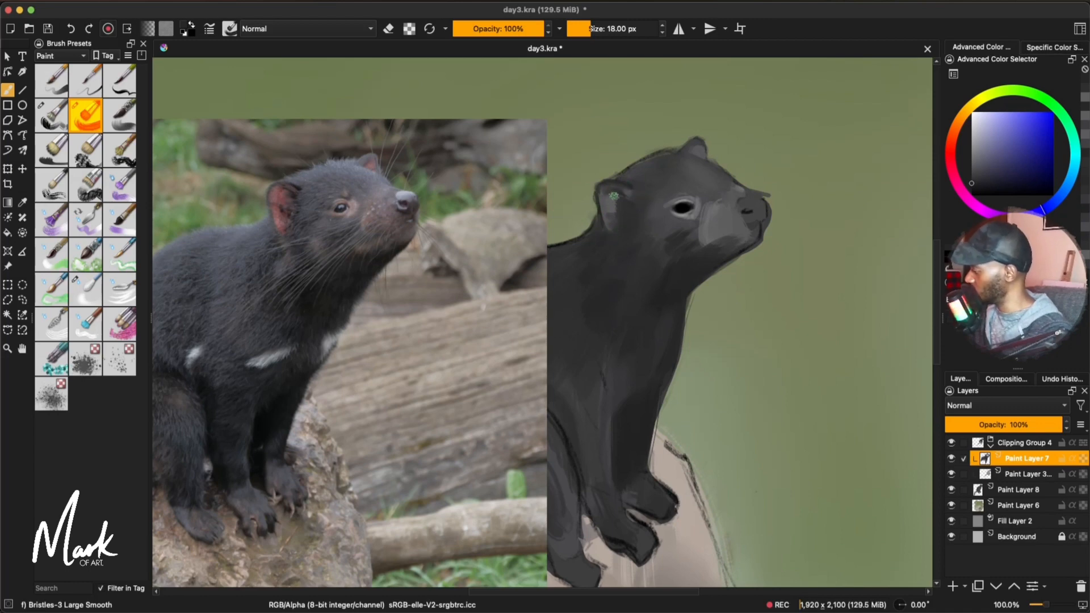
pyautogui.moveTo(598, 210)
pyautogui.mouseDown()
pyautogui.moveTo(613, 207)
pyautogui.moveTo(607, 218)
pyautogui.mouseUp()
pyautogui.keyDown('ctrl'); pyautogui.click(607, 210); pyautogui.keyUp('ctrl')
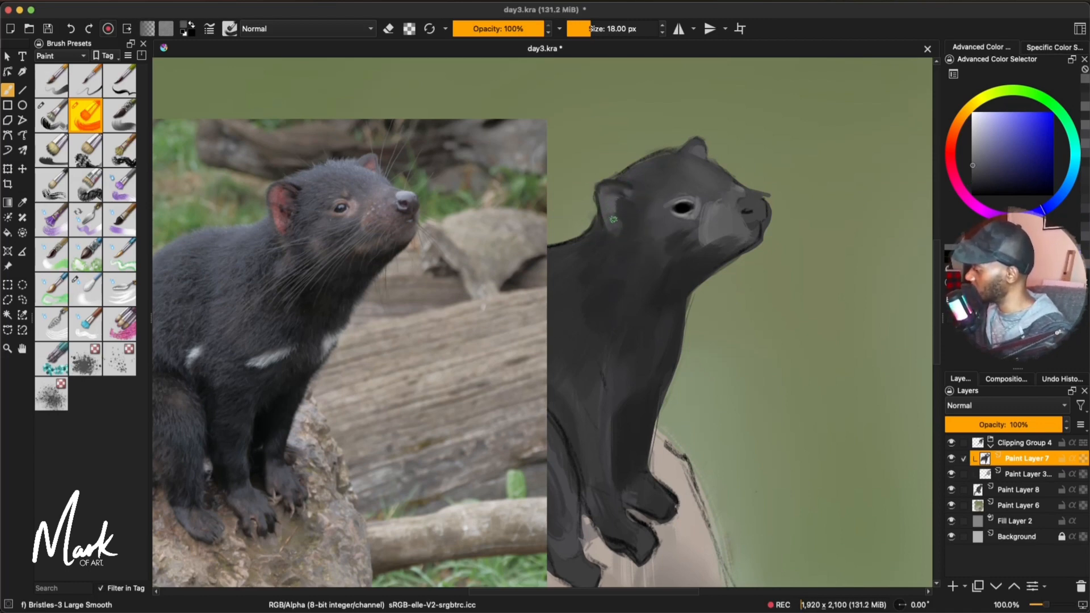
pyautogui.keyDown('ctrl'); pyautogui.click(609, 220); pyautogui.keyUp('ctrl')
pyautogui.moveTo(619, 201); pyautogui.dragTo(623, 184)
pyautogui.keyDown('ctrl'); pyautogui.click(695, 265); pyautogui.keyUp('ctrl')
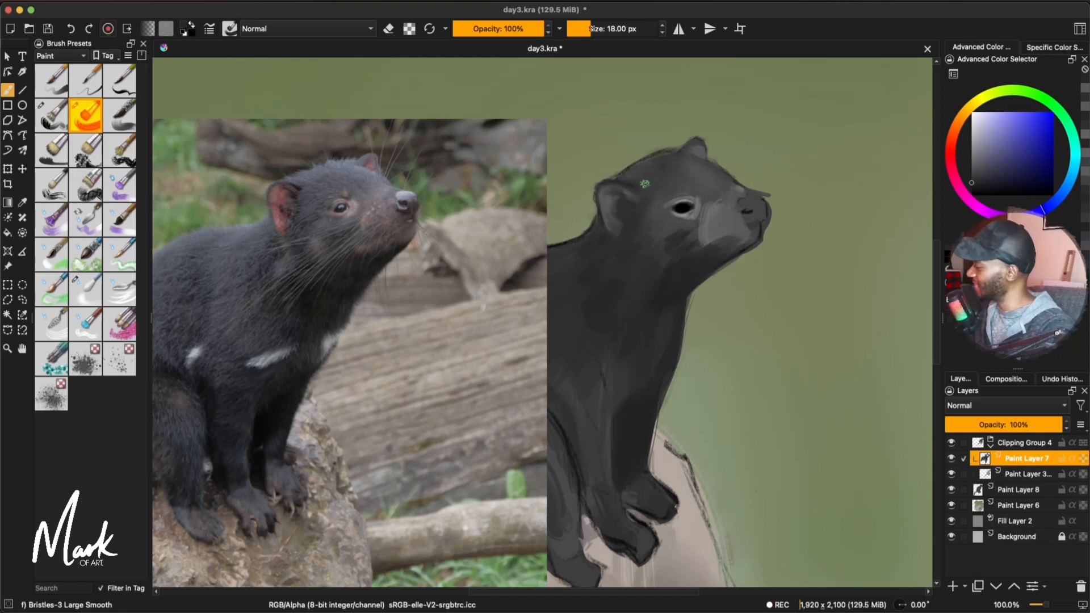
# Step: Paint sampled greys over the sketch lines on the crown beside the near ear and on the far ear's tip
pyautogui.keyDown('ctrl'); pyautogui.click(711, 185); pyautogui.keyUp('ctrl')
pyautogui.moveTo(627, 176); pyautogui.dragTo(638, 170)
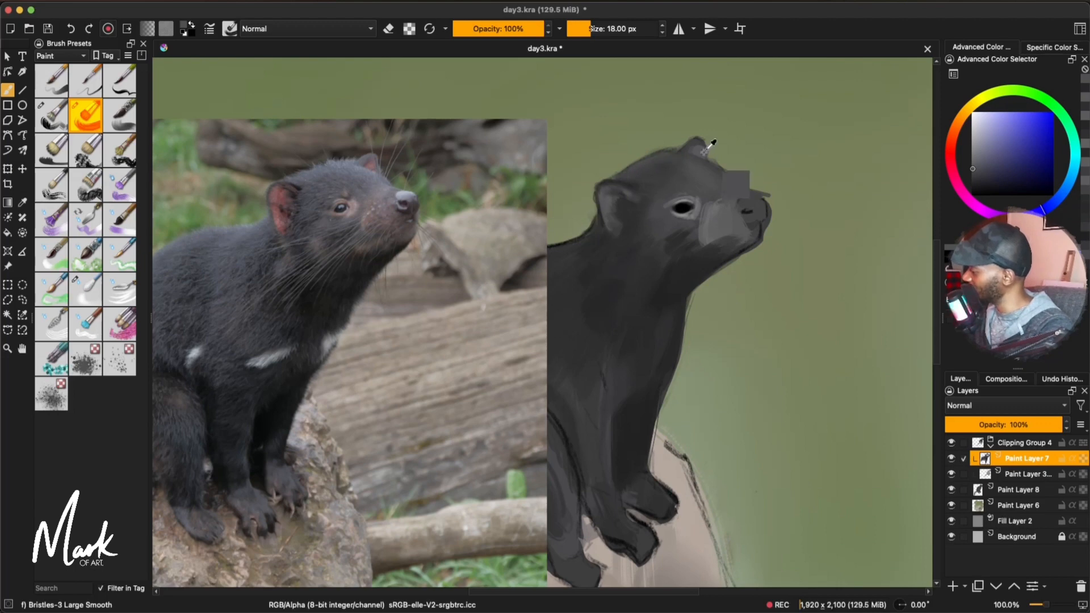
pyautogui.keyDown('ctrl'); pyautogui.click(625, 189); pyautogui.keyUp('ctrl')
pyautogui.moveTo(689, 144); pyautogui.dragTo(696, 139)
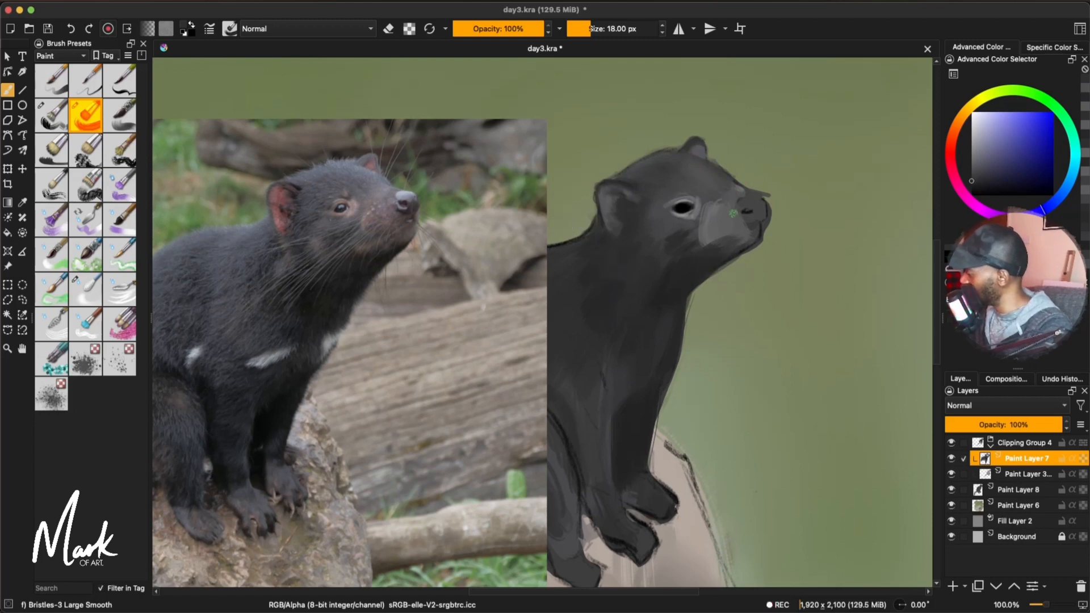
# Step: Clean up the nose with the 18 px brush and refine the mouth and nose edges with an 11 px brush
pyautogui.moveTo(756, 213); pyautogui.dragTo(749, 213)
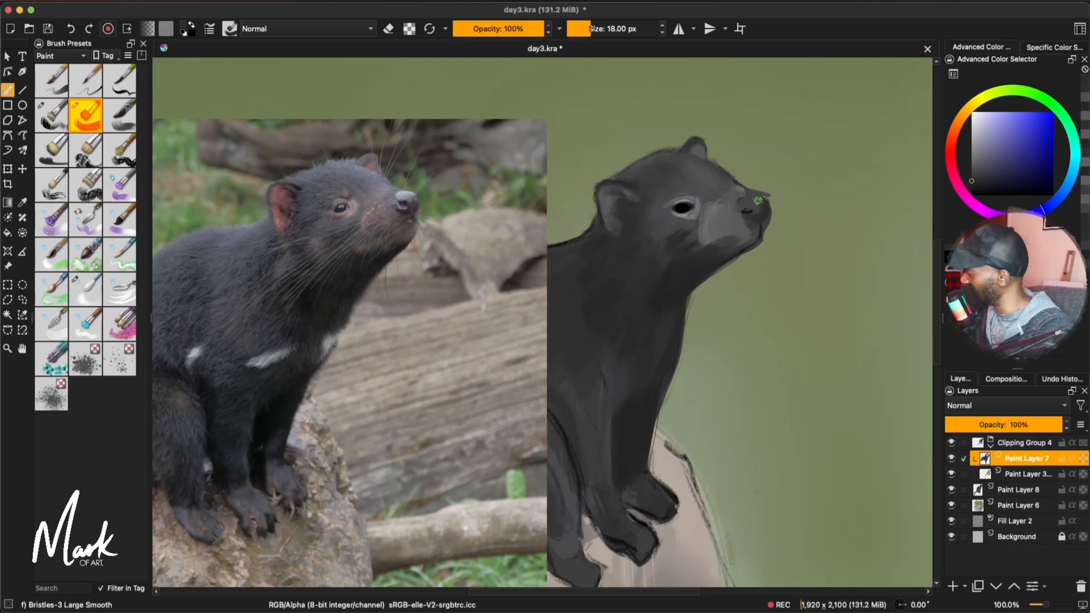
pyautogui.keyDown('ctrl'); pyautogui.click(762, 211); pyautogui.keyUp('ctrl')
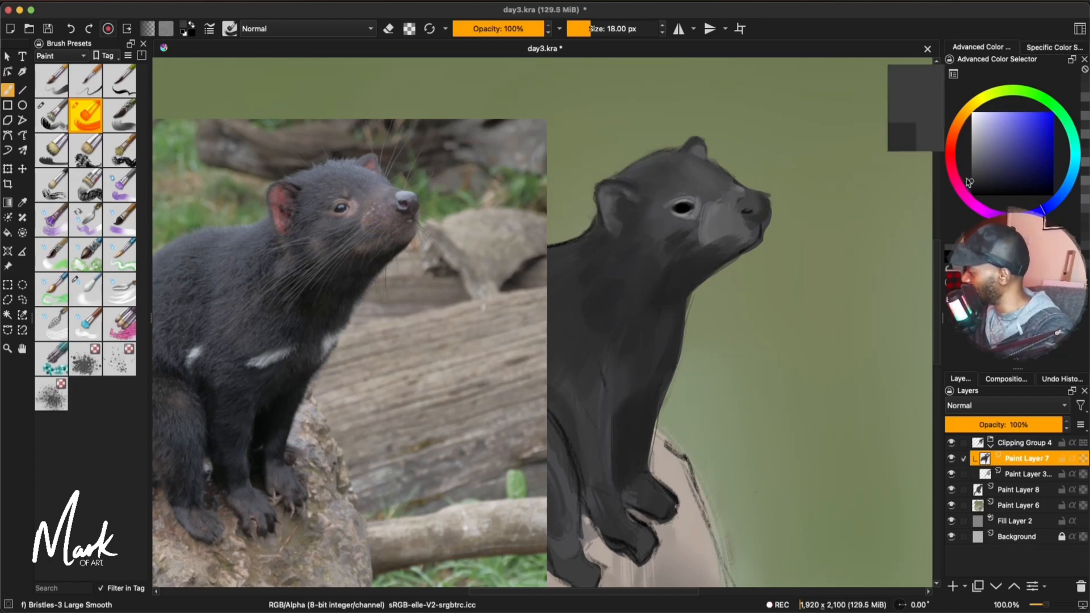
pyautogui.press('[')
pyautogui.press('[')
pyautogui.press('[')
pyautogui.press('[')
pyautogui.press('[')
pyautogui.press('[')
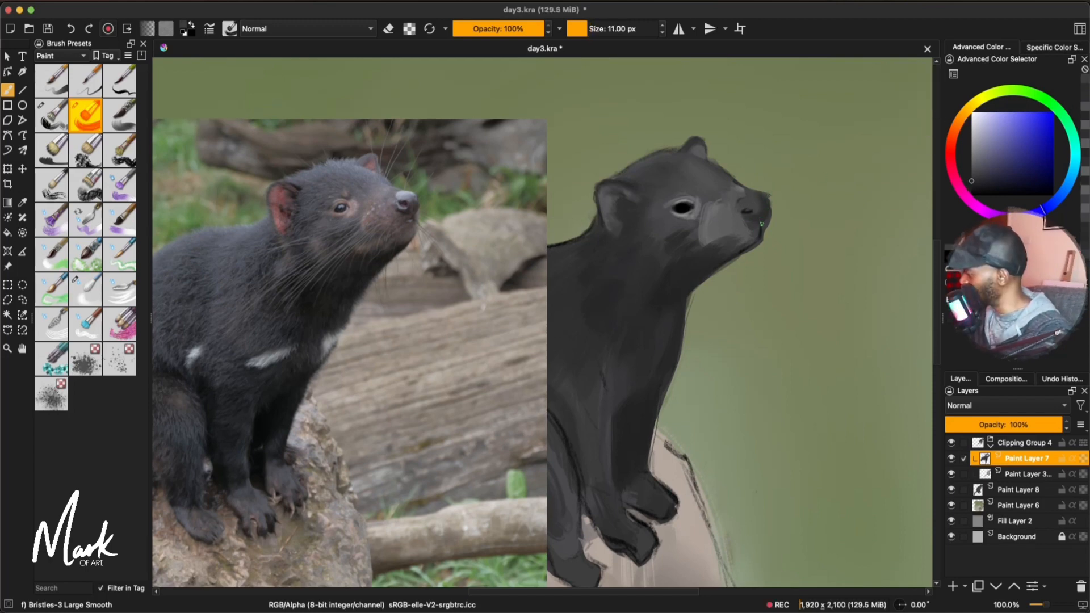
pyautogui.keyDown('ctrl'); pyautogui.click(761, 224); pyautogui.keyUp('ctrl')
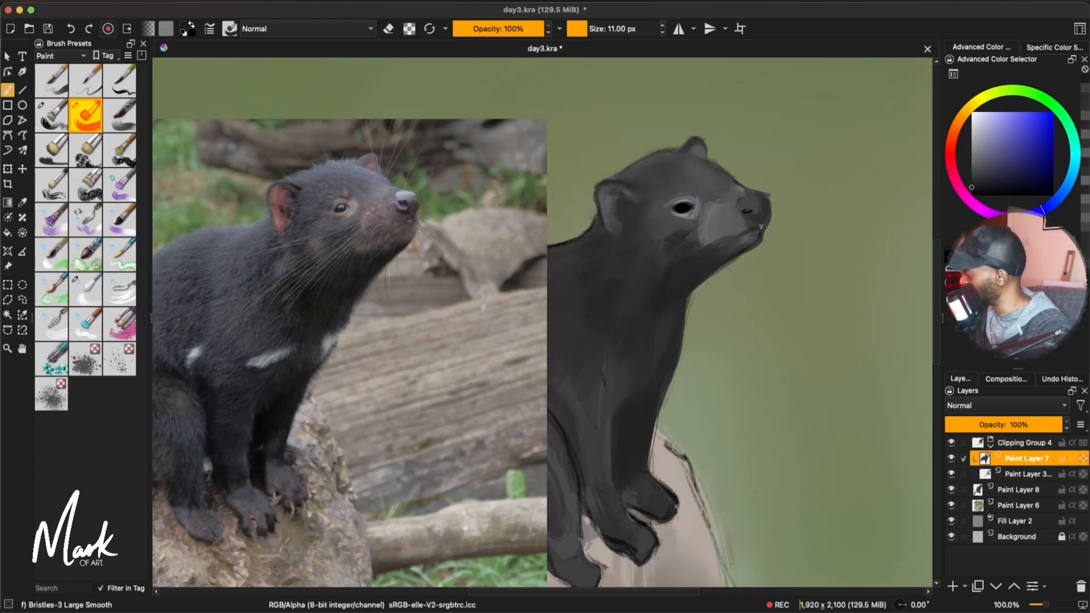
pyautogui.moveTo(756, 229); pyautogui.dragTo(761, 196)
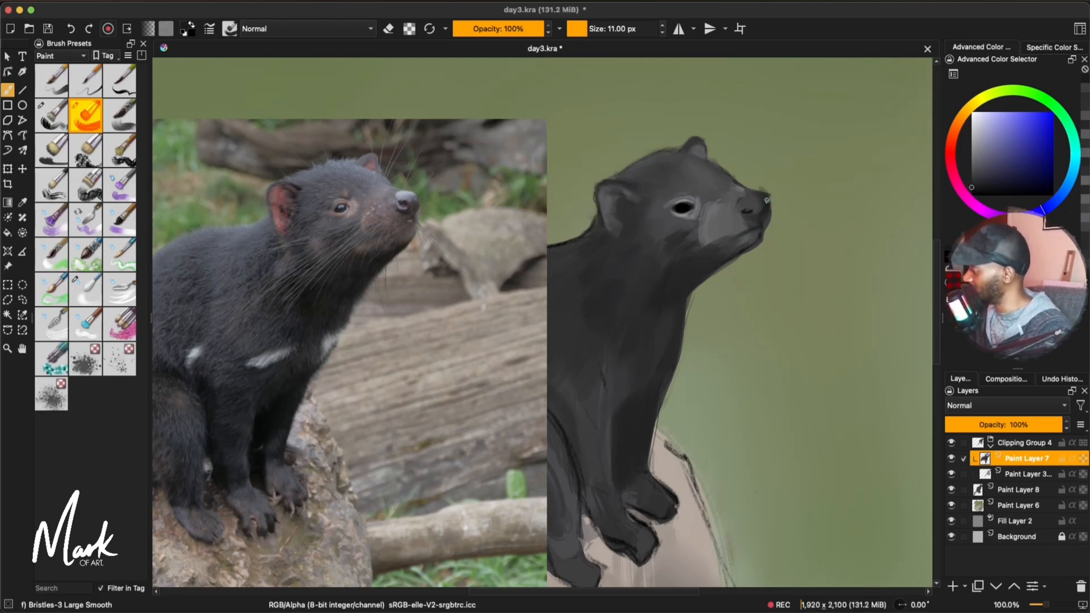
pyautogui.click(975, 169)
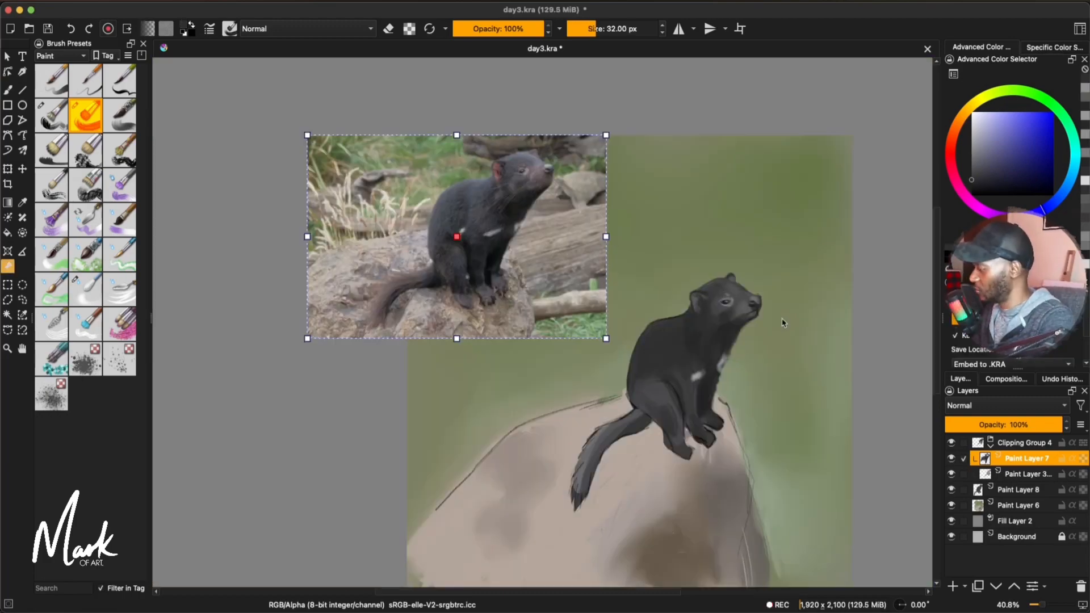
# Step: Move the reference photo down beside the painted animal and return to the brush
pyautogui.scroll(2, 710, 360)
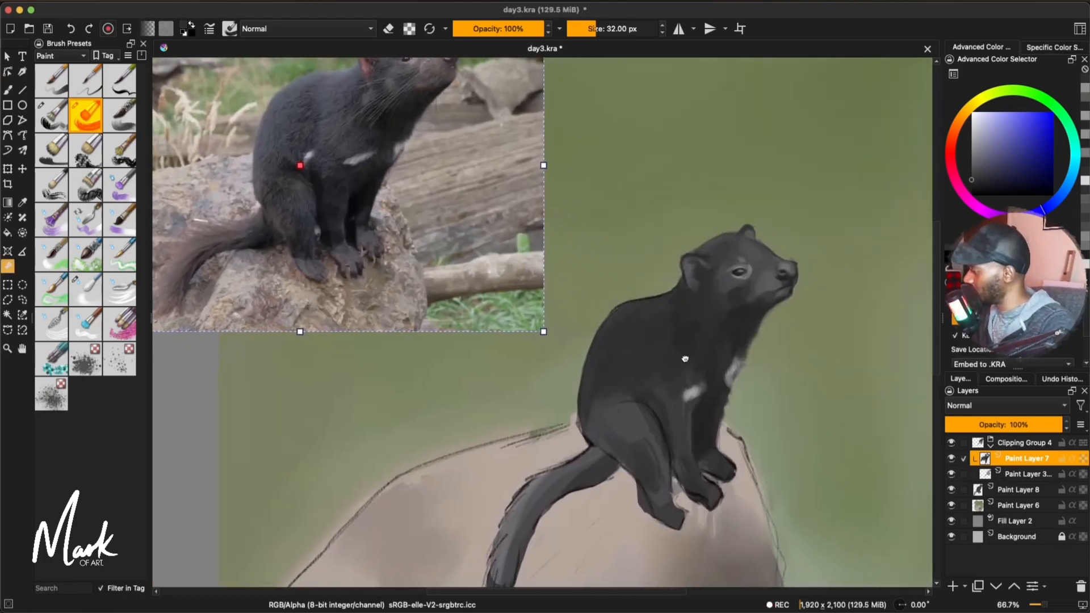
pyautogui.moveTo(499, 241); pyautogui.dragTo(504, 337)
pyautogui.press('b')
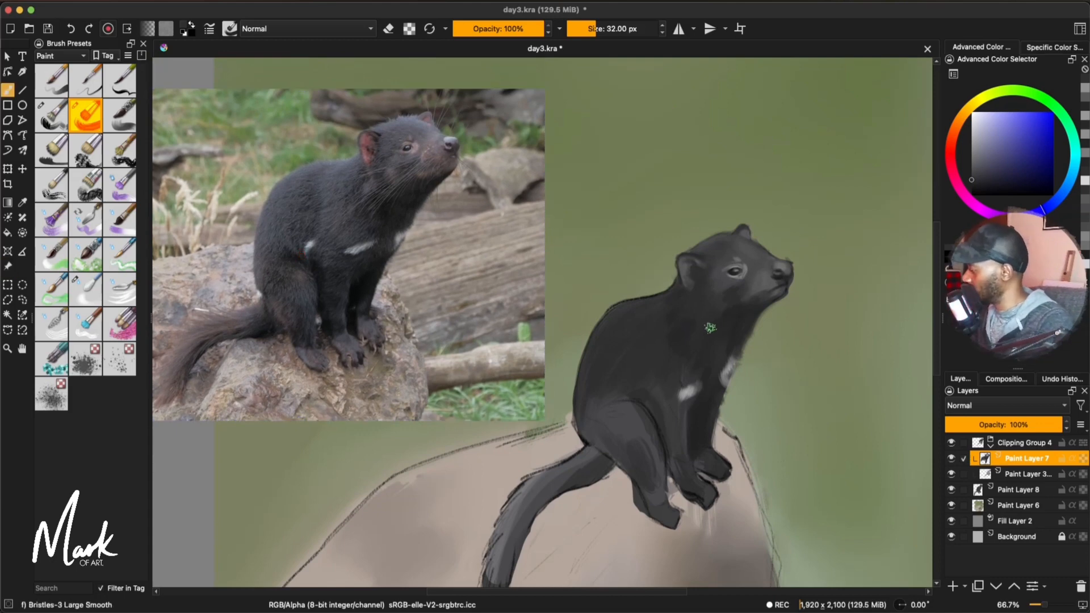
# Step: Blend greys along the back, shoulder and flank with a 32 px brush
pyautogui.moveTo(604, 315)
pyautogui.mouseDown()
pyautogui.moveTo(580, 361)
pyautogui.moveTo(659, 293)
pyautogui.mouseUp()
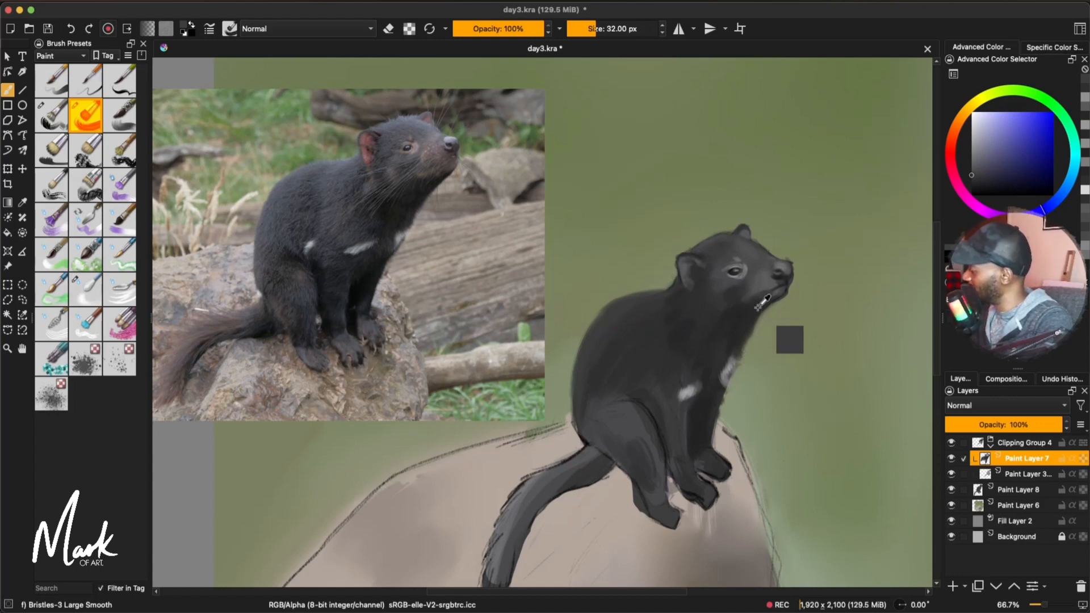
pyautogui.moveTo(646, 316)
pyautogui.mouseDown()
pyautogui.moveTo(634, 319)
pyautogui.moveTo(639, 351)
pyautogui.moveTo(720, 383)
pyautogui.mouseUp()
# Step: Darken the crease above the thigh and the shadows around the near foreleg with near-black greys and the 32 px brush
pyautogui.click(970, 184)
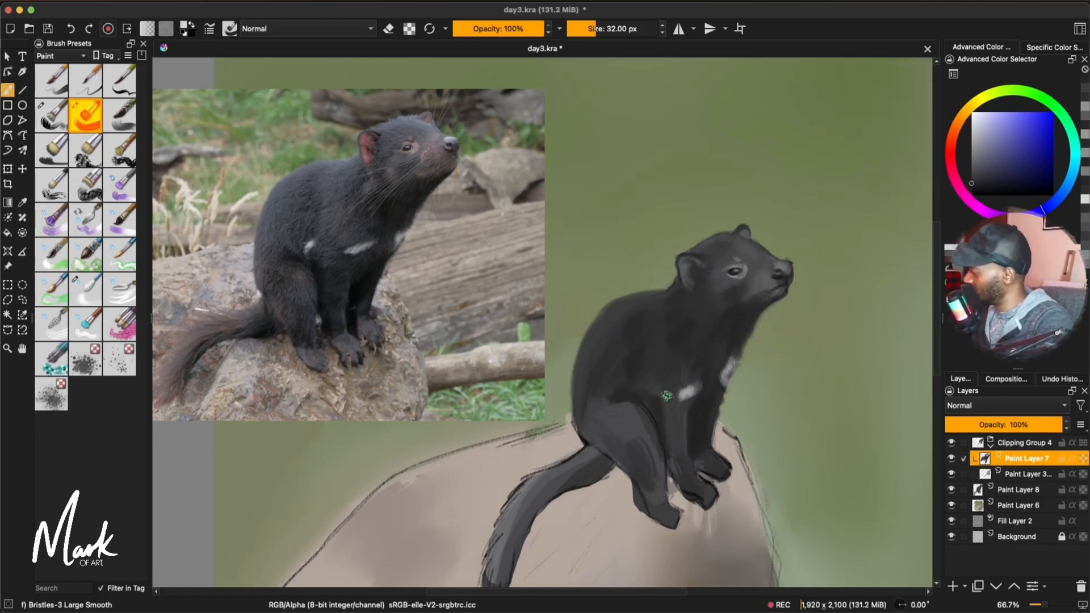
pyautogui.moveTo(653, 402)
pyautogui.mouseDown()
pyautogui.moveTo(658, 433)
pyautogui.moveTo(650, 406)
pyautogui.mouseUp()
pyautogui.click(971, 188)
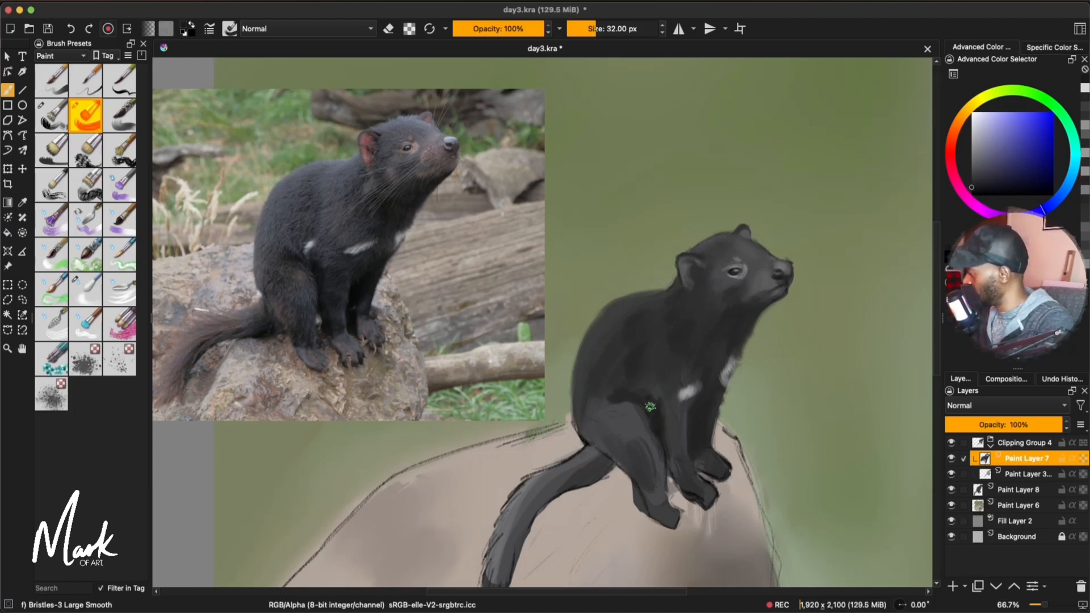
pyautogui.moveTo(665, 459); pyautogui.dragTo(678, 485)
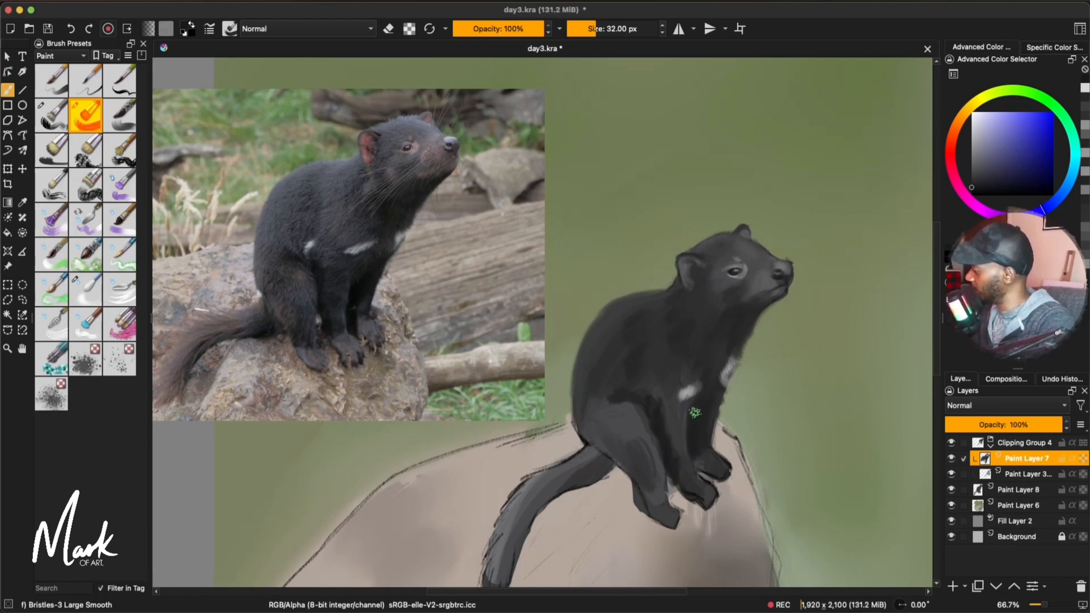
pyautogui.keyDown('ctrl'); pyautogui.click(695, 412); pyautogui.keyUp('ctrl')
pyautogui.click(972, 185)
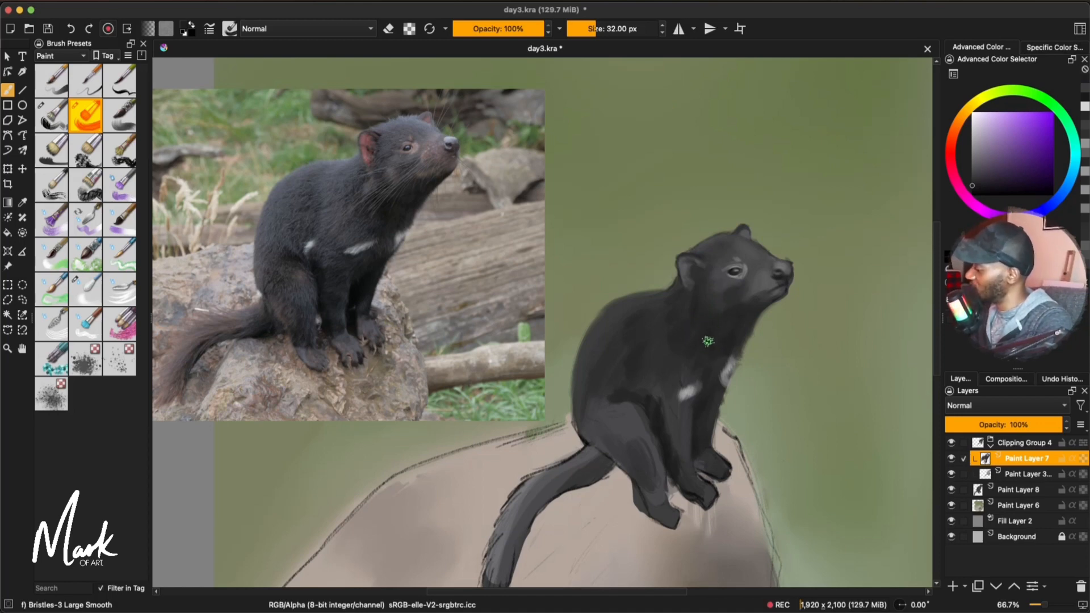
# Step: Enlarge the brush to about 53 px and smooth the thigh and hind leg with sampled greys
pyautogui.keyDown('shift'); pyautogui.moveTo(646, 321); pyautogui.dragTo(657, 321); pyautogui.keyUp('shift')
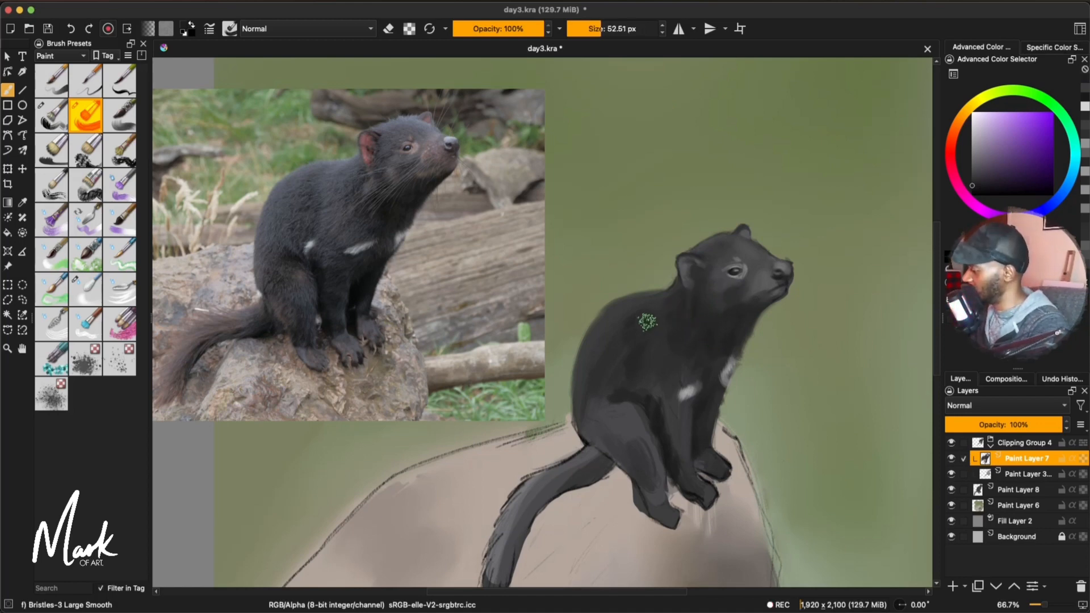
pyautogui.moveTo(597, 404)
pyautogui.mouseDown()
pyautogui.moveTo(650, 504)
pyautogui.moveTo(655, 466)
pyautogui.moveTo(628, 432)
pyautogui.moveTo(645, 445)
pyautogui.mouseUp()
pyautogui.keyDown('ctrl'); pyautogui.click(606, 414); pyautogui.keyUp('ctrl')
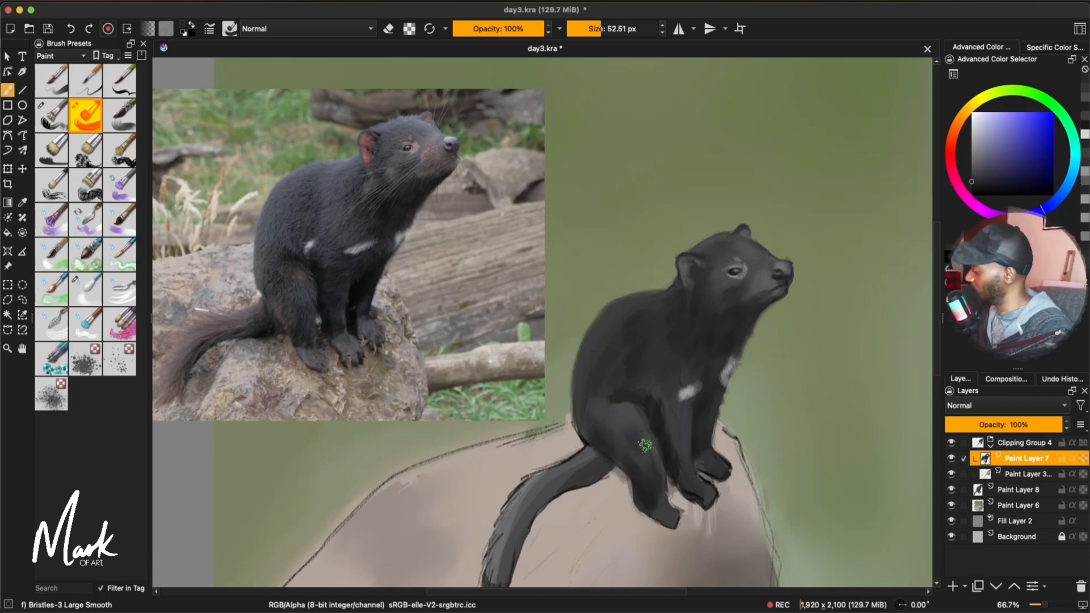
pyautogui.keyDown('ctrl'); pyautogui.click(681, 362); pyautogui.keyUp('ctrl')
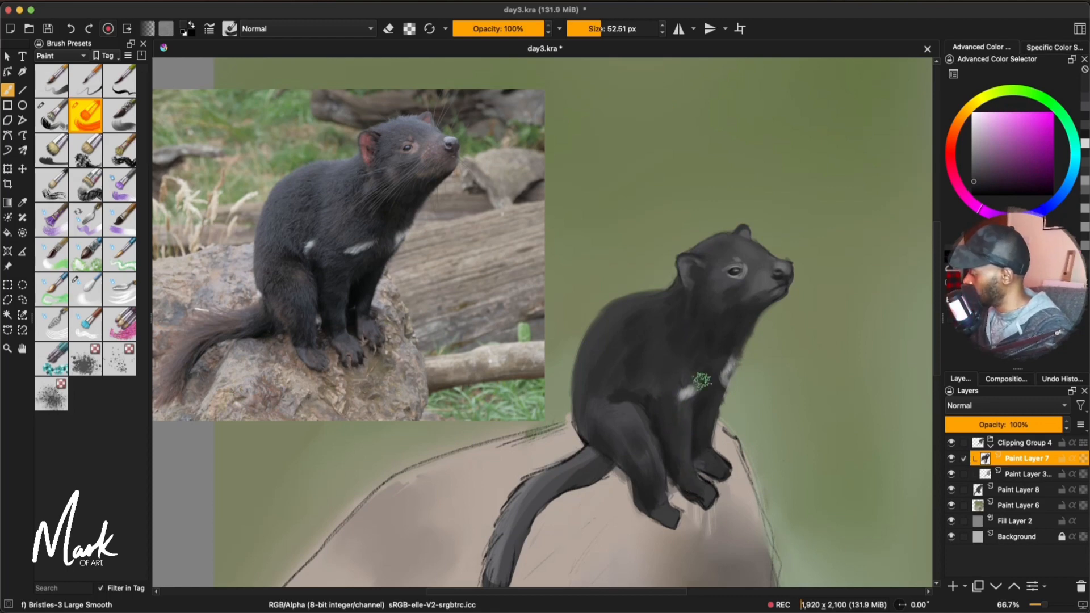
# Step: Paint a light fur patch on the flank above the thigh with a brush of about 32 px and soften its edges
pyautogui.keyDown('ctrl'); pyautogui.click(722, 421); pyautogui.keyUp('ctrl')
pyautogui.moveTo(666, 380); pyautogui.dragTo(650, 401)
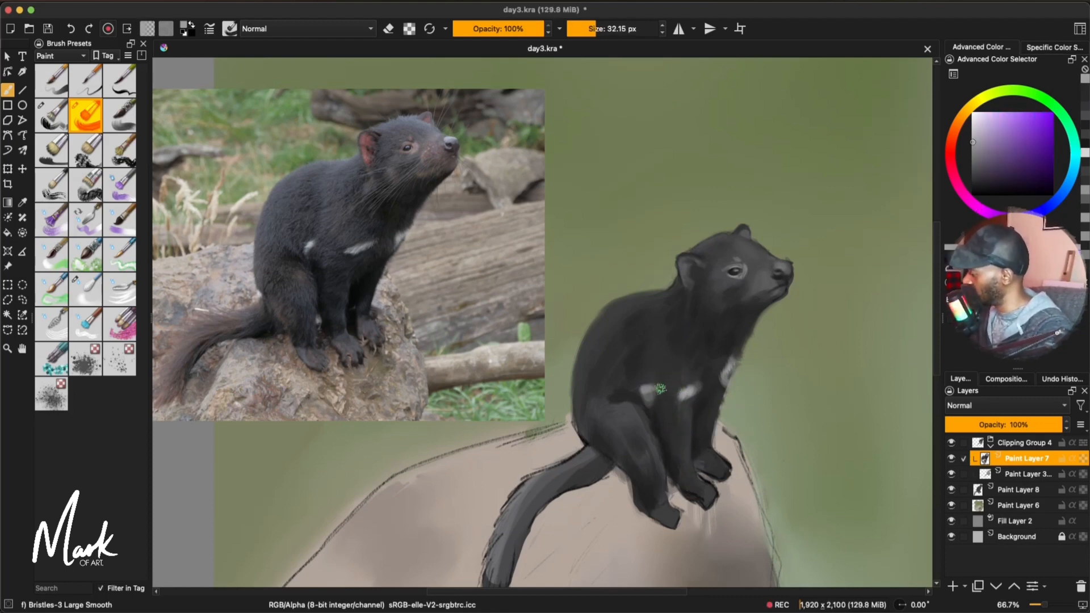
pyautogui.keyDown('ctrl'); pyautogui.click(654, 388); pyautogui.keyUp('ctrl')
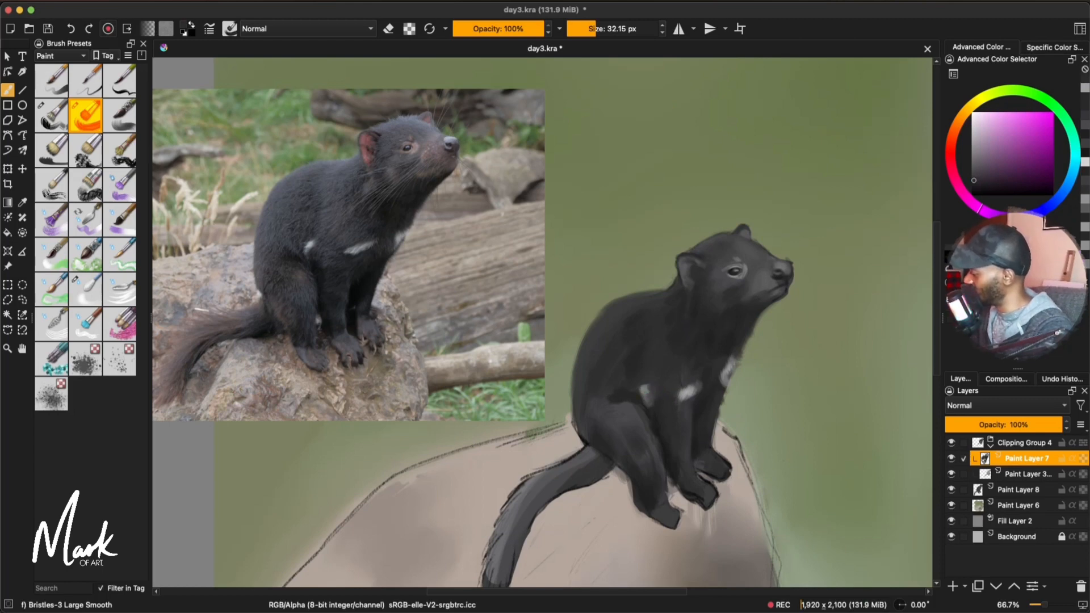
pyautogui.keyDown('ctrl'); pyautogui.click(647, 388); pyautogui.keyUp('ctrl')
pyautogui.moveTo(646, 390)
pyautogui.mouseDown()
pyautogui.moveTo(693, 354)
pyautogui.moveTo(653, 385)
pyautogui.moveTo(655, 403)
pyautogui.moveTo(643, 372)
pyautogui.mouseUp()
pyautogui.keyDown('ctrl'); pyautogui.click(667, 382); pyautogui.keyUp('ctrl')
pyautogui.keyDown('ctrl'); pyautogui.click(650, 372); pyautogui.keyUp('ctrl')
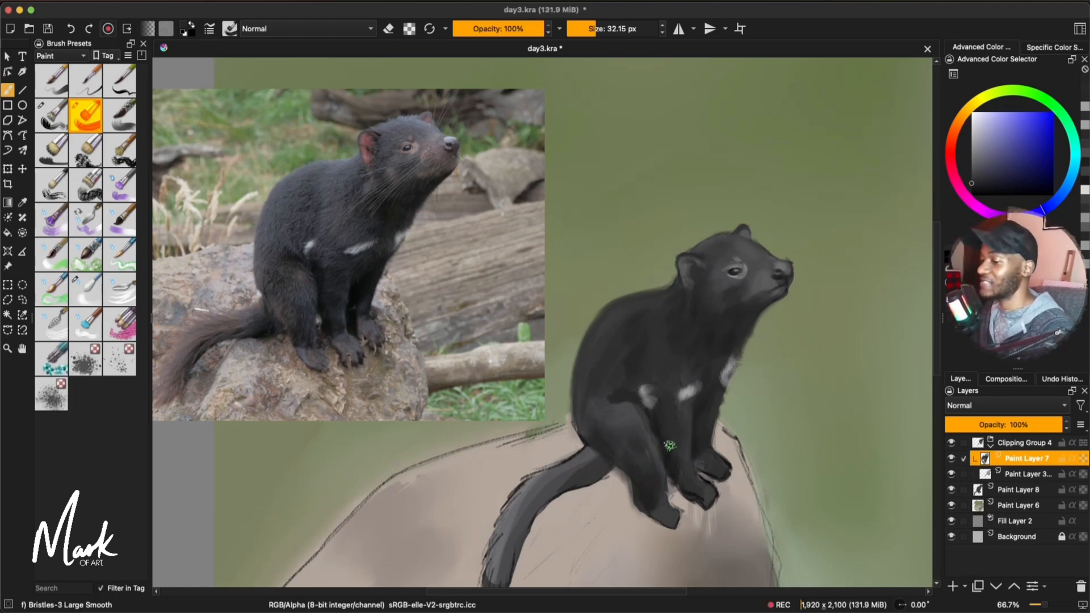
# Step: Reshape and shade the near hind foot with sampled greys, reducing the brush to 20 px
pyautogui.keyDown('ctrl'); pyautogui.click(656, 509); pyautogui.keyUp('ctrl')
pyautogui.moveTo(655, 510)
pyautogui.mouseDown()
pyautogui.moveTo(661, 521)
pyautogui.moveTo(645, 513)
pyautogui.moveTo(668, 515)
pyautogui.moveTo(652, 524)
pyautogui.moveTo(660, 530)
pyautogui.mouseUp()
pyautogui.keyDown('ctrl'); pyautogui.click(642, 494); pyautogui.keyUp('ctrl')
pyautogui.press('[')
pyautogui.press('[')
pyautogui.press('[')
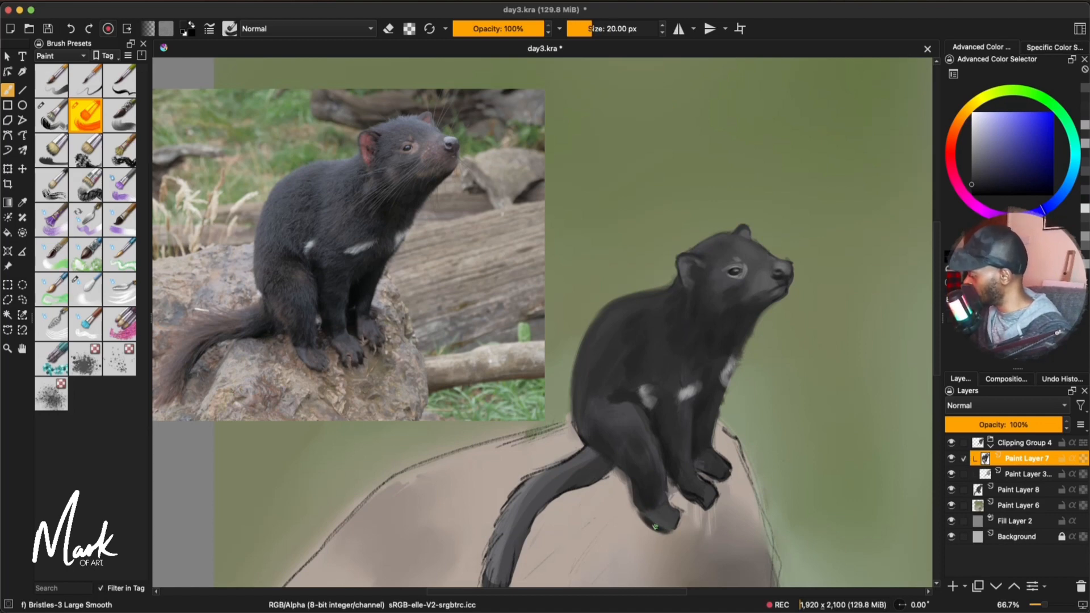
pyautogui.keyDown('ctrl'); pyautogui.click(665, 517); pyautogui.keyUp('ctrl')
pyautogui.moveTo(644, 512)
pyautogui.mouseDown()
pyautogui.moveTo(669, 528)
pyautogui.moveTo(682, 488)
pyautogui.moveTo(702, 503)
pyautogui.mouseUp()
pyautogui.keyDown('ctrl'); pyautogui.click(668, 528); pyautogui.keyUp('ctrl')
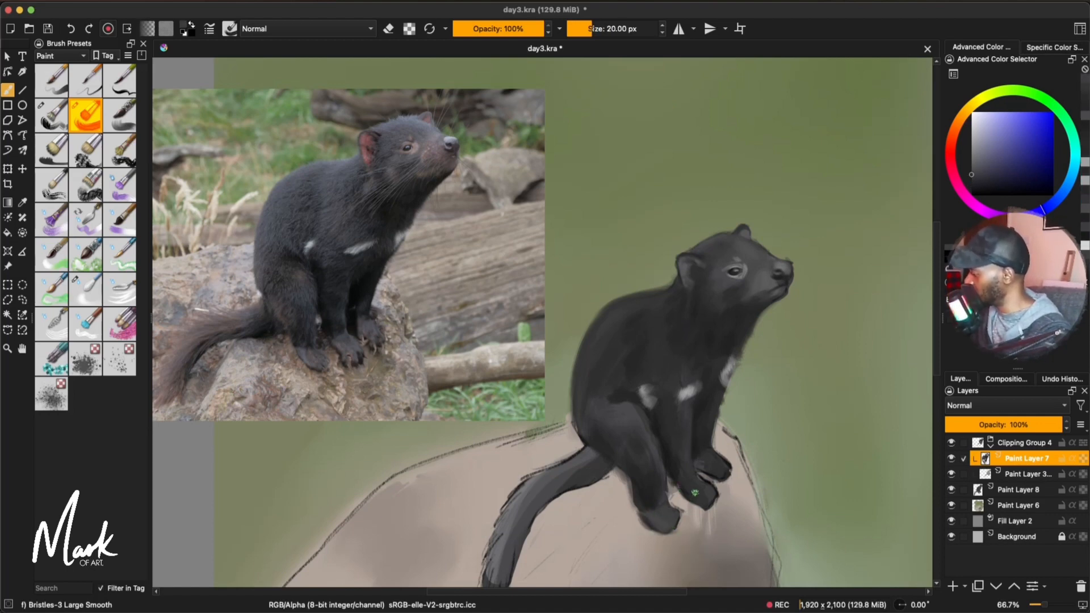
# Step: Smooth the near foreleg and front paws with sampled greys, covering the sketch outlines with the 20 px brush
pyautogui.keyDown('ctrl'); pyautogui.click(678, 458); pyautogui.keyUp('ctrl')
pyautogui.moveTo(680, 462)
pyautogui.mouseDown()
pyautogui.moveTo(687, 479)
pyautogui.moveTo(673, 442)
pyautogui.mouseUp()
pyautogui.keyDown('ctrl'); pyautogui.click(665, 431); pyautogui.keyUp('ctrl')
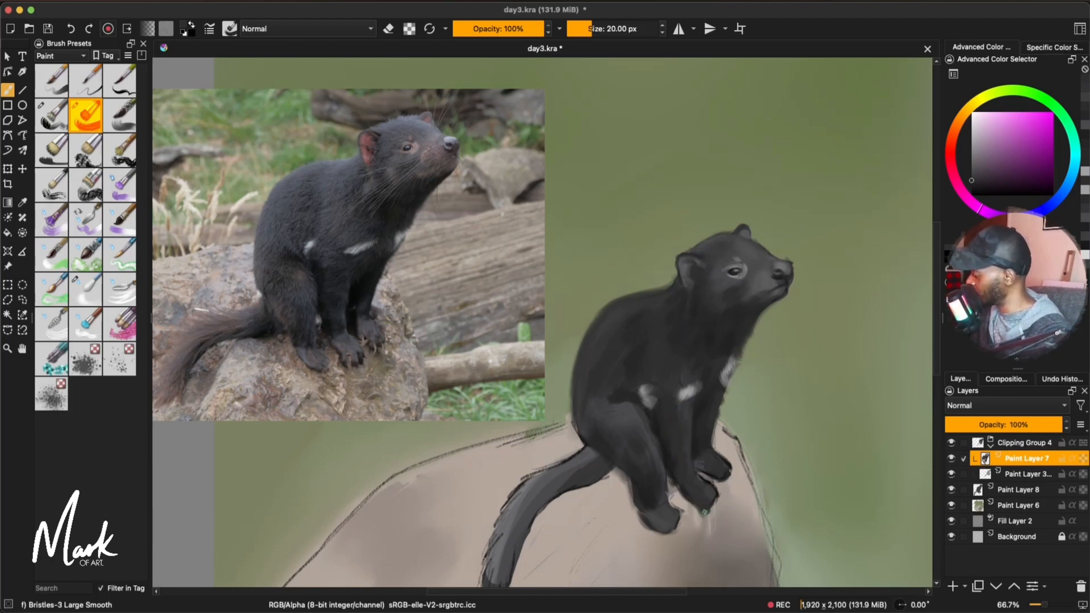
pyautogui.keyDown('ctrl'); pyautogui.click(695, 480); pyautogui.keyUp('ctrl')
pyautogui.moveTo(695, 478); pyautogui.dragTo(704, 482)
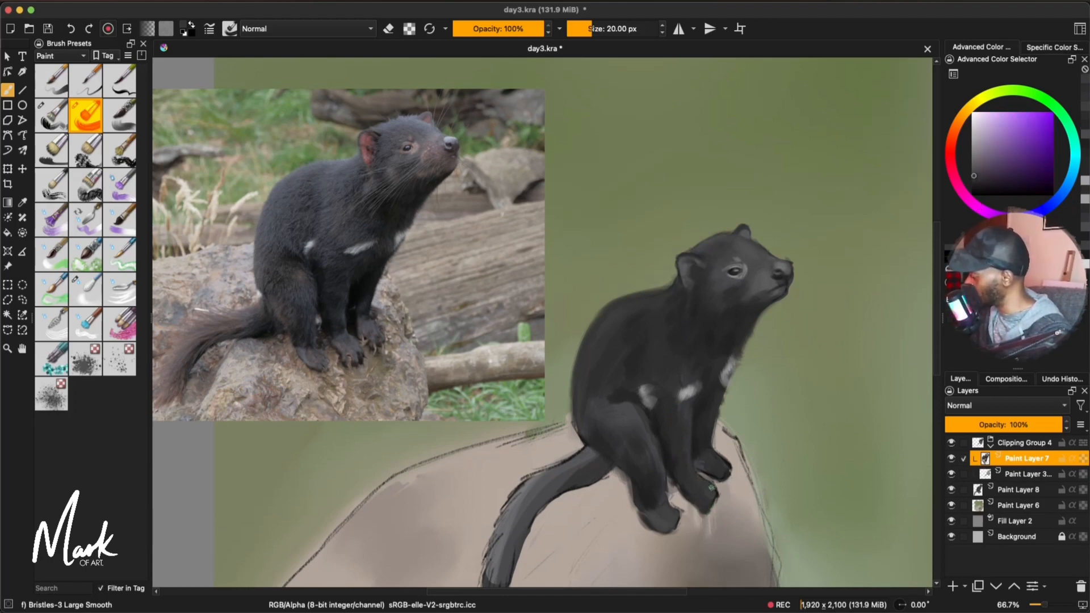
pyautogui.keyDown('ctrl'); pyautogui.click(698, 455); pyautogui.keyUp('ctrl')
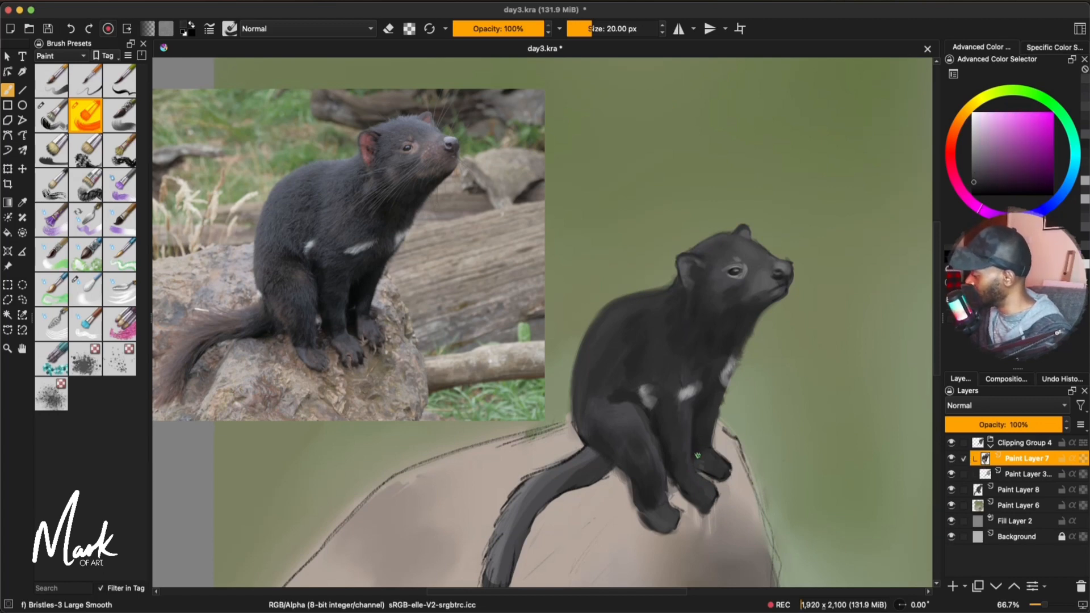
pyautogui.moveTo(701, 465); pyautogui.dragTo(715, 481)
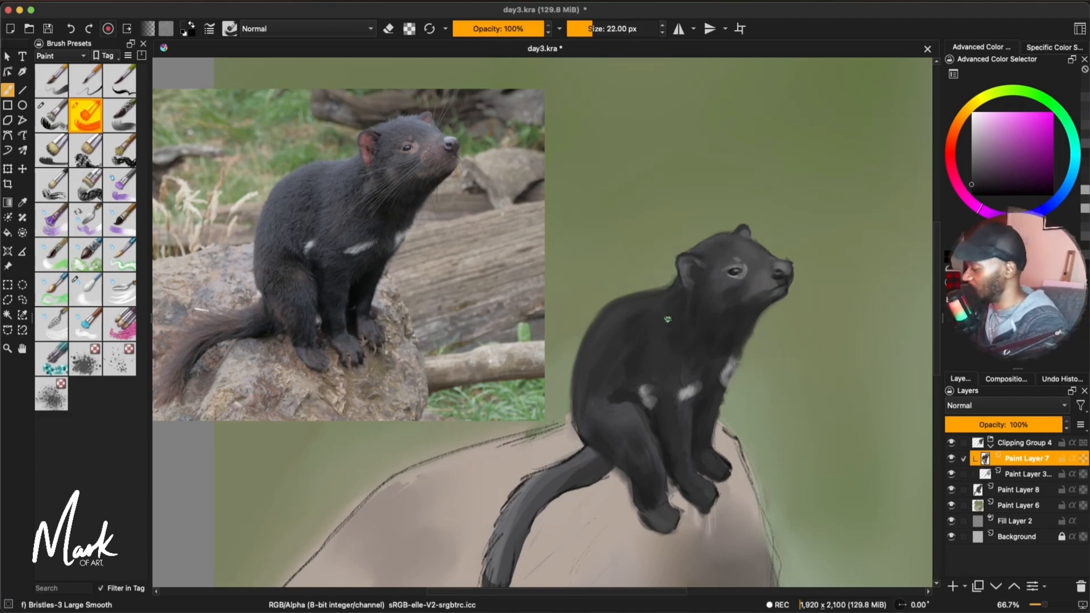
# Step: Enlarge the brush to 35 px and blend the grey fur tones on the upper back
pyautogui.press(']')
pyautogui.press(']')
pyautogui.press(']')
pyautogui.press(']')
pyautogui.press(']')
pyautogui.press(']')
pyautogui.moveTo(641, 308); pyautogui.dragTo(622, 318)
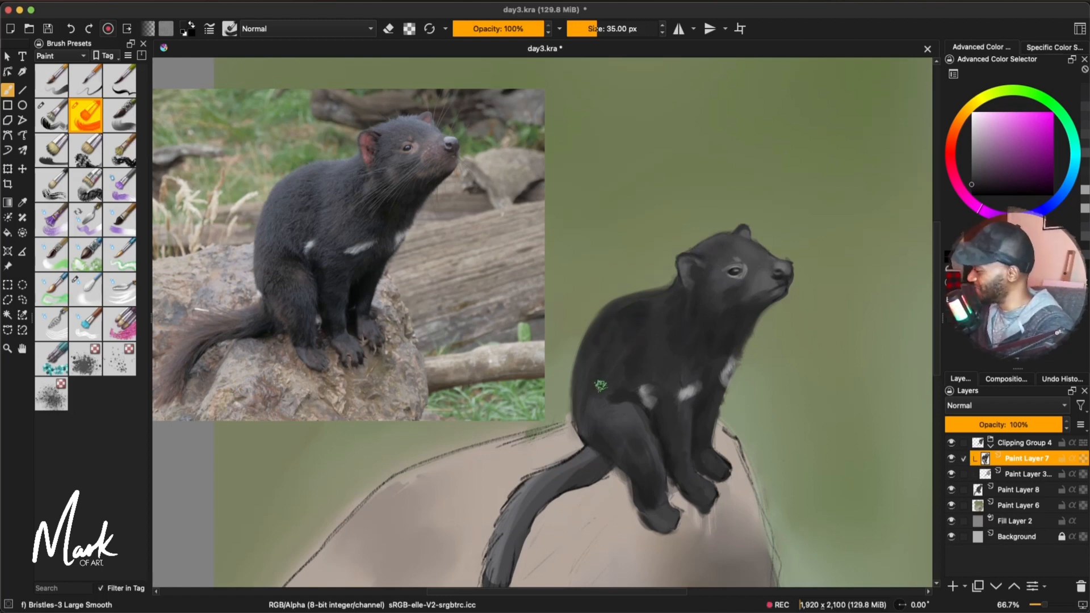
# Step: Undo the trial stroke at the tail base and blend the tail into the thigh with a grey sampled near the ear
pyautogui.moveTo(594, 456); pyautogui.dragTo(598, 461)
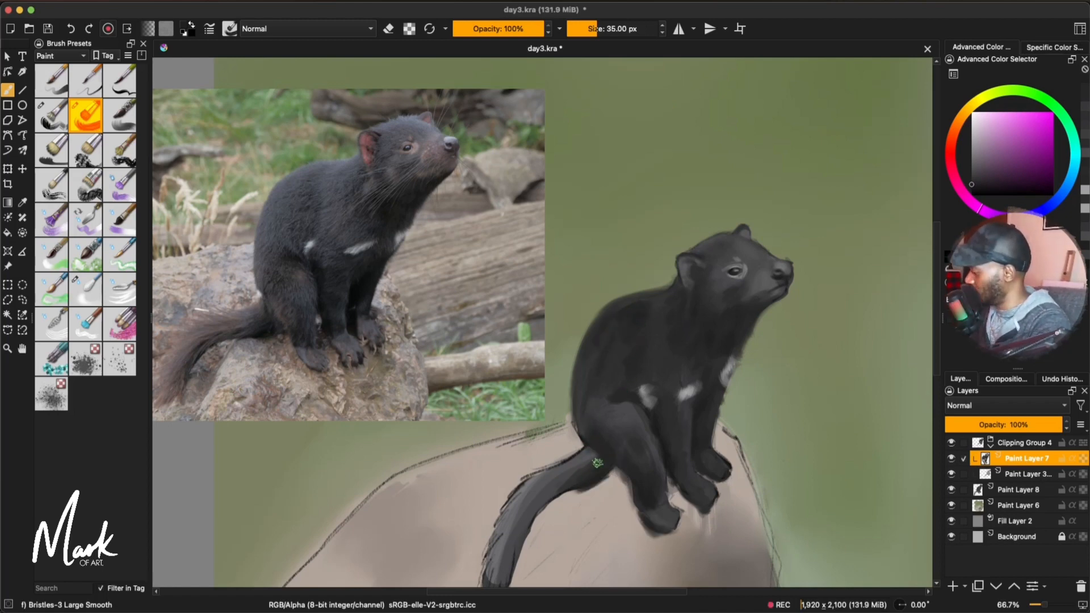
pyautogui.hotkey('ctrl', 'z')
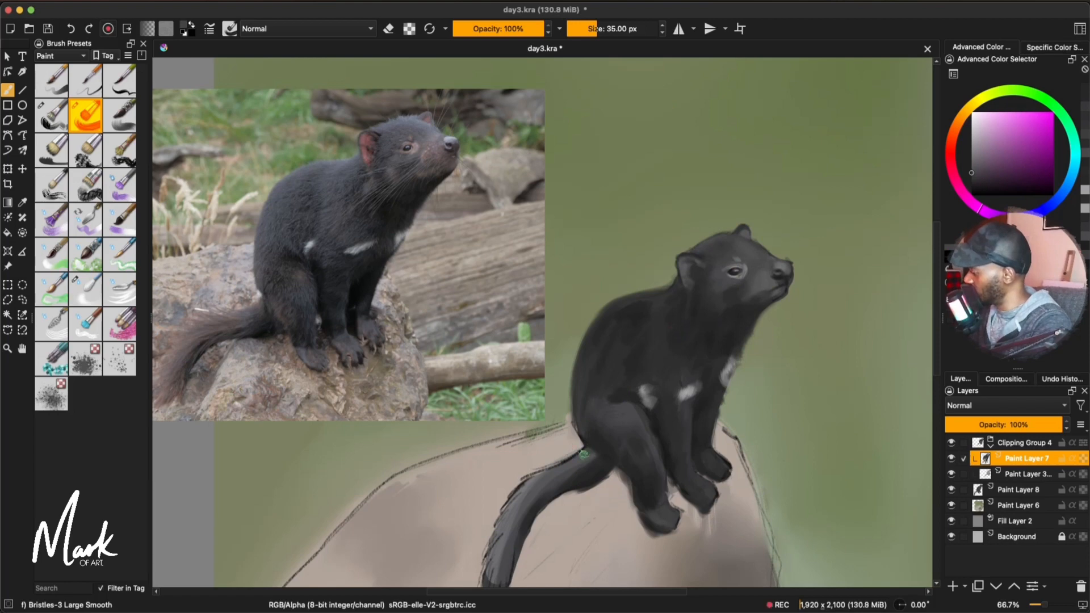
pyautogui.keyDown('ctrl'); pyautogui.click(683, 274); pyautogui.keyUp('ctrl')
pyautogui.moveTo(586, 458)
pyautogui.mouseDown()
pyautogui.moveTo(521, 478)
pyautogui.moveTo(482, 554)
pyautogui.moveTo(612, 404)
pyautogui.mouseUp()
# Step: Reduce the brush to 20 px and paint the tail's fur with sampled greys, covering the sketch lines down to its tip
pyautogui.press('[')
pyautogui.press('[')
pyautogui.press('[')
pyautogui.moveTo(512, 476)
pyautogui.mouseDown()
pyautogui.moveTo(496, 533)
pyautogui.moveTo(507, 559)
pyautogui.mouseUp()
pyautogui.moveTo(520, 521); pyautogui.dragTo(520, 544)
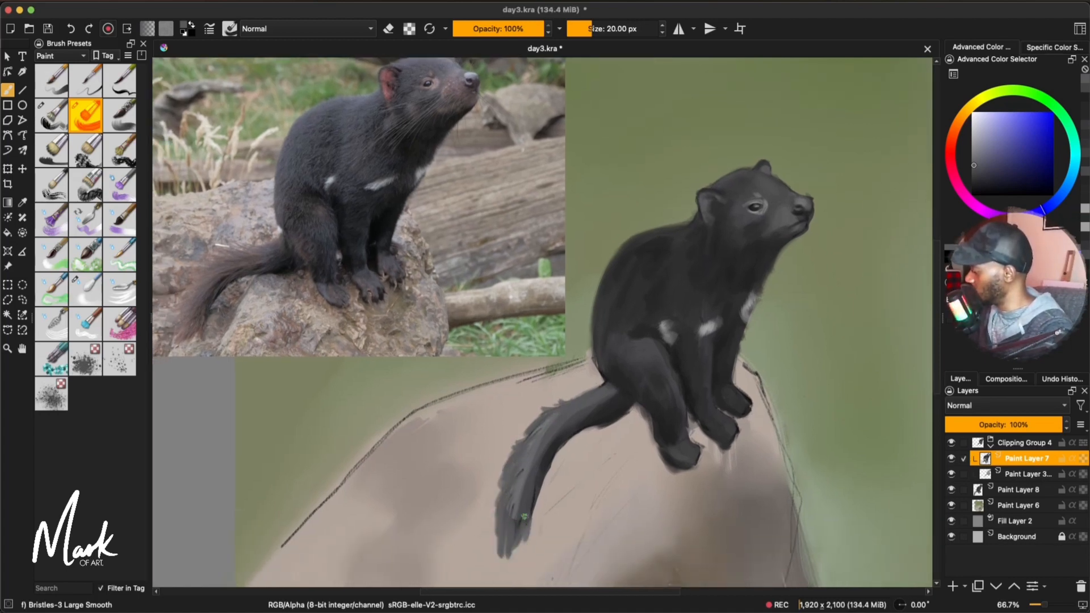
pyautogui.keyDown('ctrl'); pyautogui.click(542, 490); pyautogui.keyUp('ctrl')
pyautogui.moveTo(539, 496)
pyautogui.mouseDown()
pyautogui.moveTo(531, 532)
pyautogui.moveTo(534, 523)
pyautogui.mouseUp()
pyautogui.keyDown('ctrl'); pyautogui.click(543, 466); pyautogui.keyUp('ctrl')
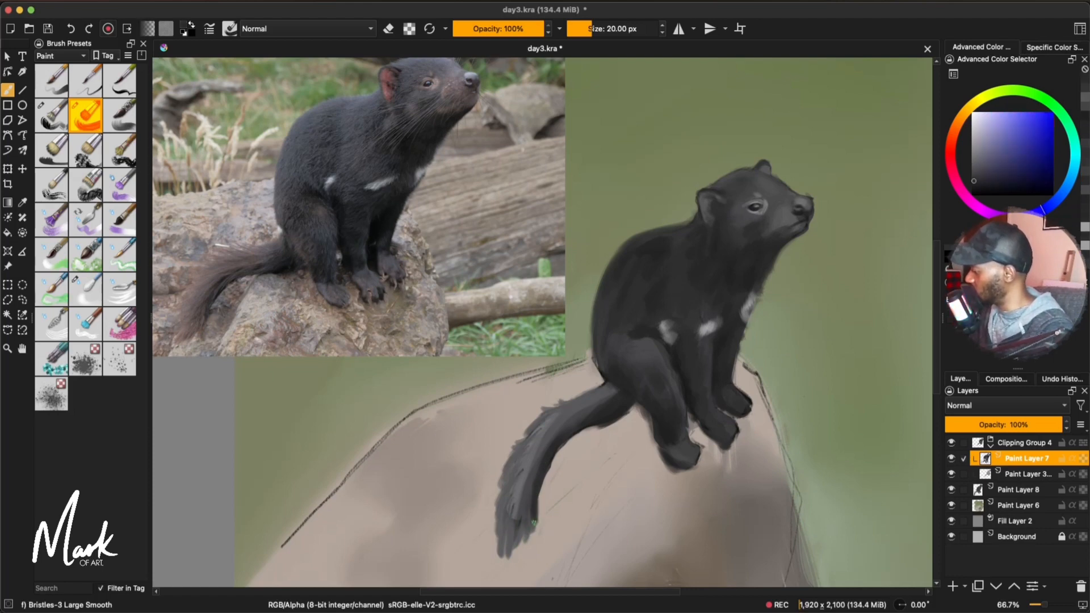
pyautogui.keyDown('ctrl'); pyautogui.click(543, 450); pyautogui.keyUp('ctrl')
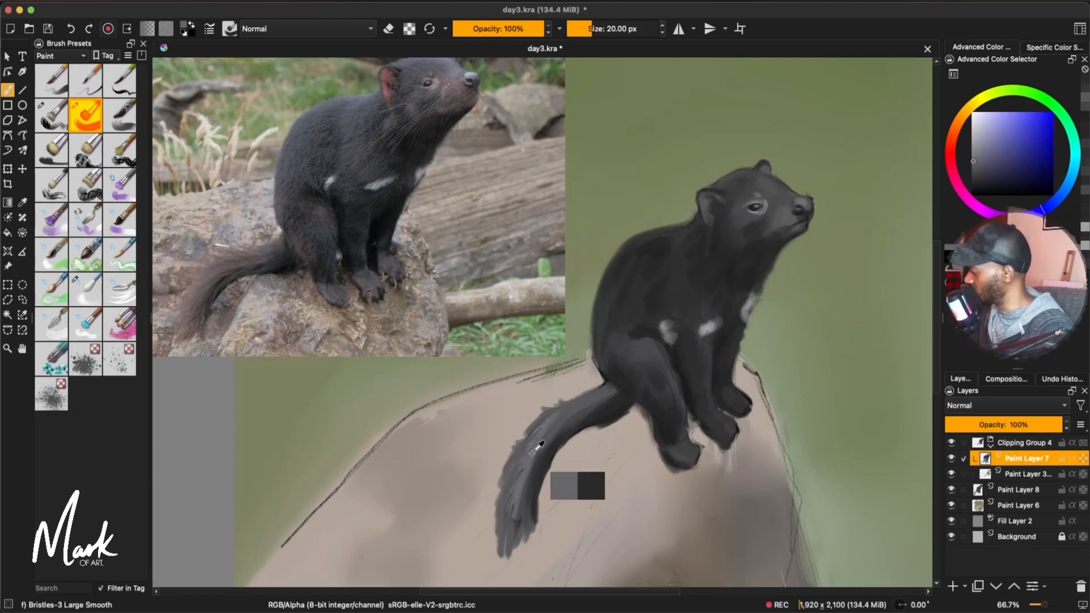
pyautogui.moveTo(575, 438); pyautogui.dragTo(561, 454)
pyautogui.moveTo(596, 423)
pyautogui.mouseDown()
pyautogui.moveTo(574, 436)
pyautogui.moveTo(590, 428)
pyautogui.mouseUp()
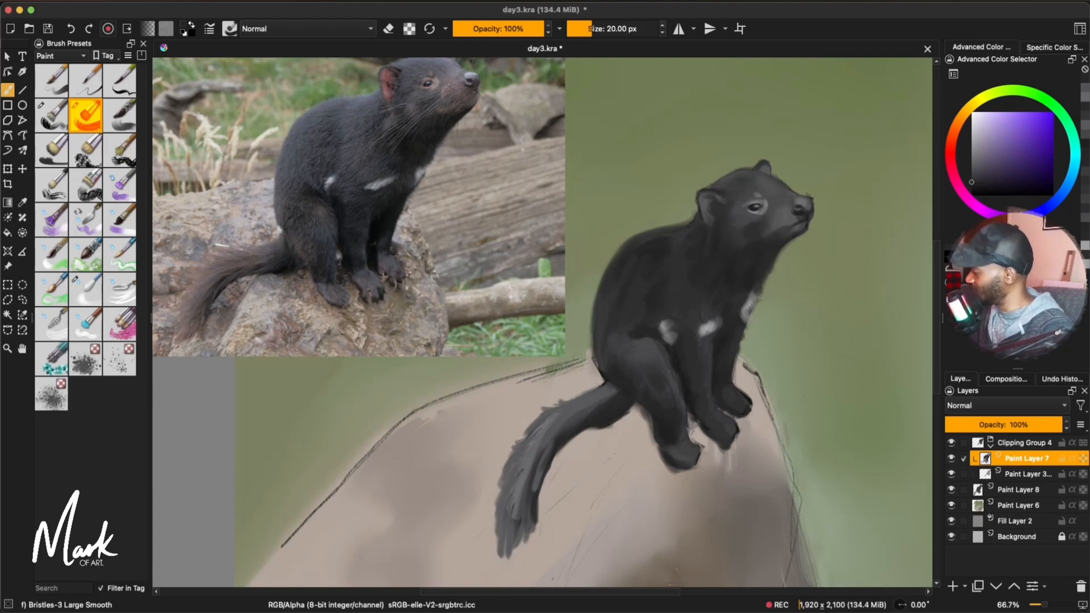
# Step: Blend the rump just above the tail base with greys sampled from the thigh
pyautogui.keyDown('ctrl'); pyautogui.click(652, 369); pyautogui.keyUp('ctrl')
pyautogui.keyDown('ctrl'); pyautogui.click(651, 365); pyautogui.keyUp('ctrl')
pyautogui.moveTo(621, 383)
pyautogui.mouseDown()
pyautogui.moveTo(645, 417)
pyautogui.moveTo(608, 358)
pyautogui.moveTo(619, 360)
pyautogui.mouseUp()
pyautogui.keyDown('ctrl'); pyautogui.click(623, 375); pyautogui.keyUp('ctrl')
# Step: Blend a grey sampled from the head over the back and flank, enlarging the brush to about 55 px
pyautogui.press(']')
pyautogui.press(']')
pyautogui.press(']')
pyautogui.press(']')
pyautogui.press(']')
pyautogui.press(']')
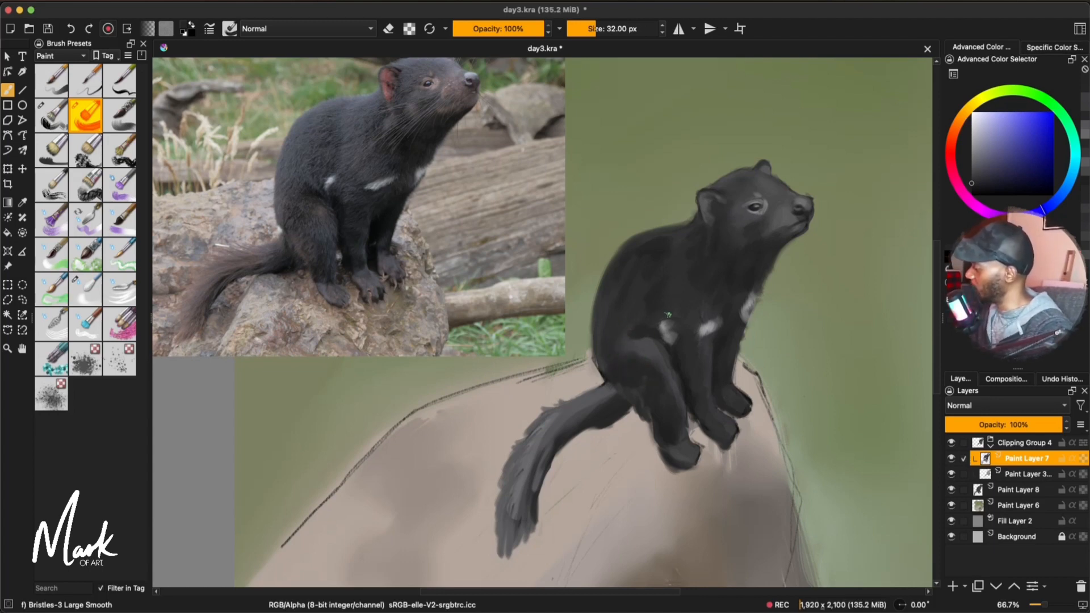
pyautogui.keyDown('ctrl'); pyautogui.click(739, 203); pyautogui.keyUp('ctrl')
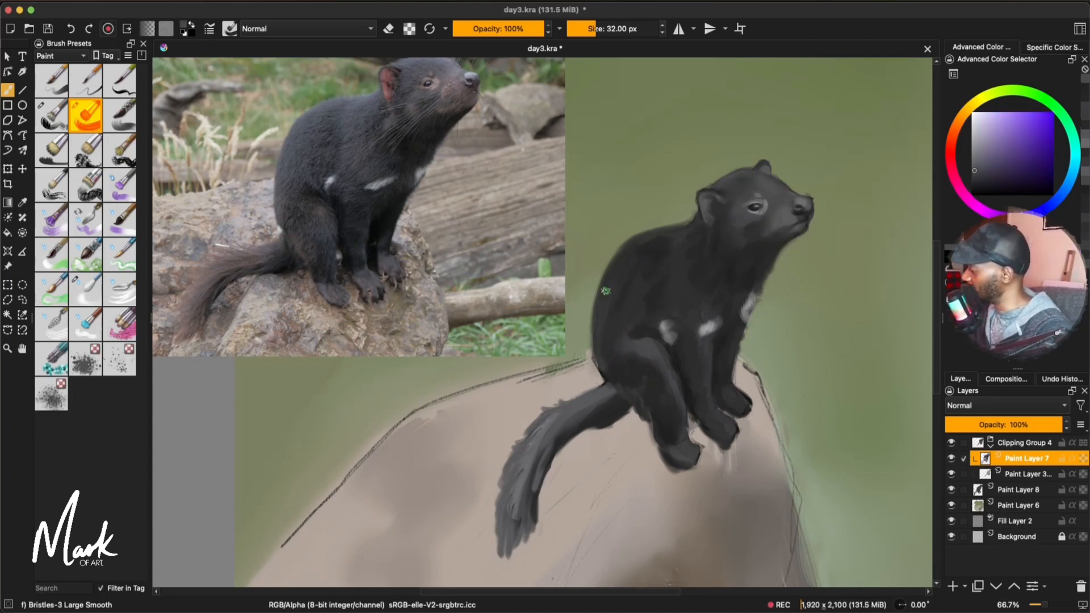
pyautogui.moveTo(634, 291)
pyautogui.mouseDown()
pyautogui.moveTo(644, 290)
pyautogui.moveTo(637, 282)
pyautogui.mouseUp()
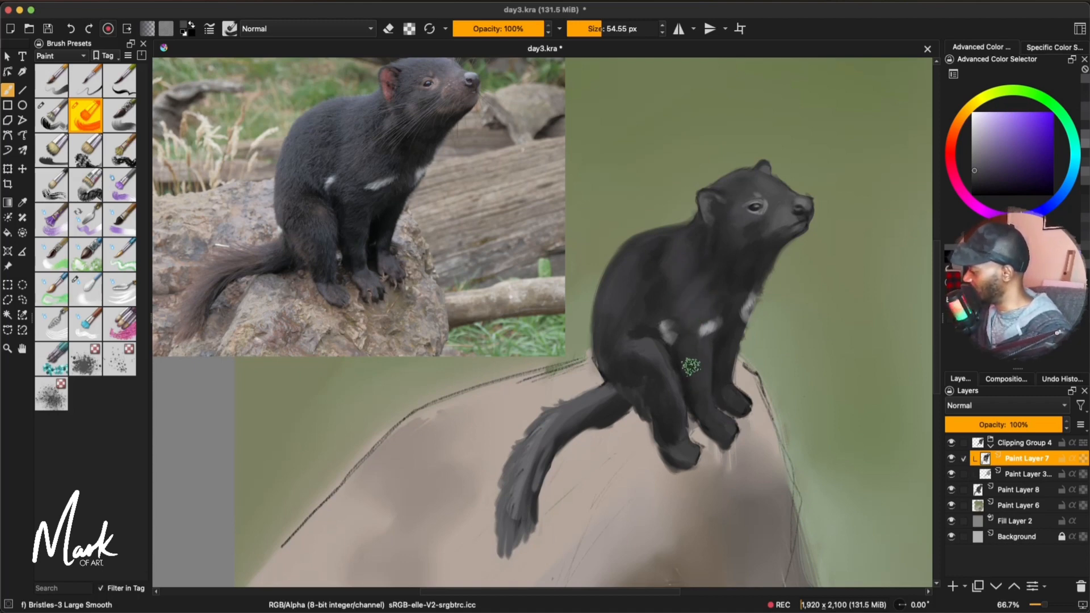
# Step: Shade the near hind foot with the Bristles-2 Flat Rough brush at 15 px and trim its edge with the eraser at about 23 px
pyautogui.keyDown('ctrl'); pyautogui.click(666, 425); pyautogui.keyUp('ctrl')
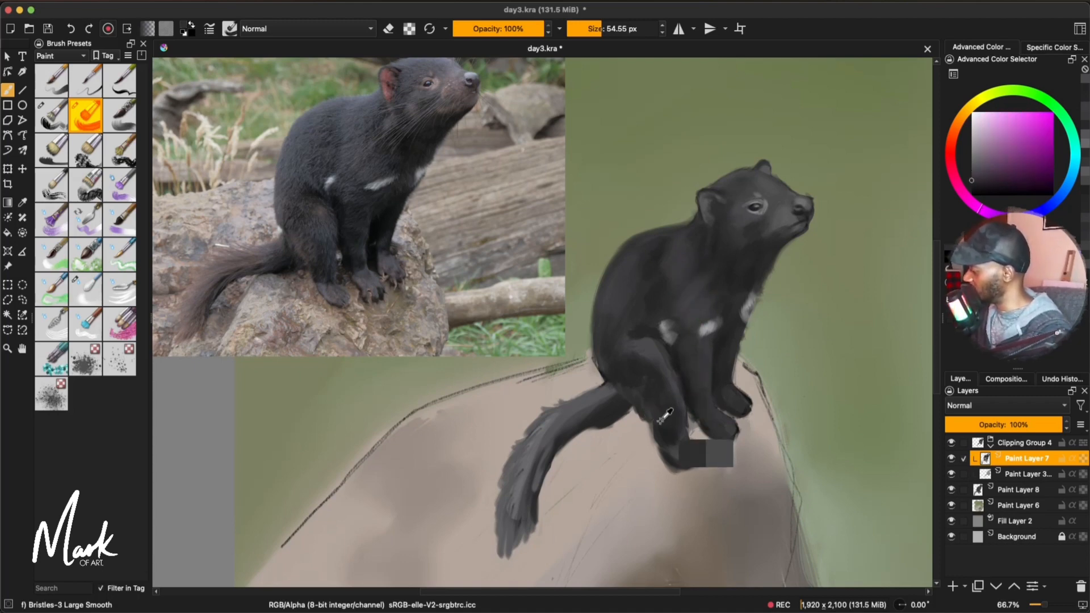
pyautogui.press('/')
pyautogui.press('[')
pyautogui.press('[')
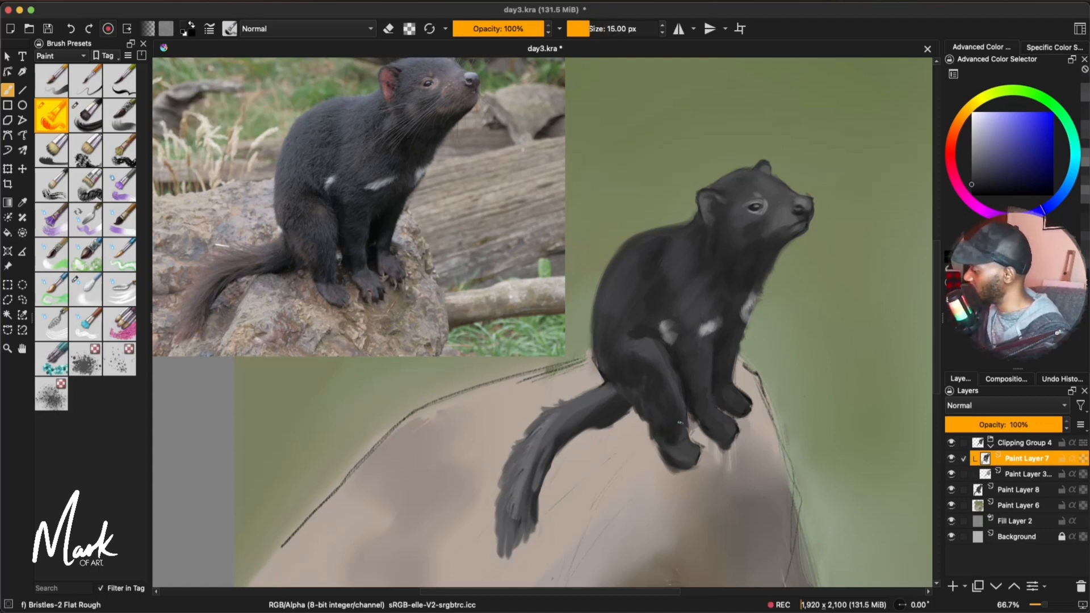
pyautogui.keyDown('ctrl'); pyautogui.click(697, 453); pyautogui.keyUp('ctrl')
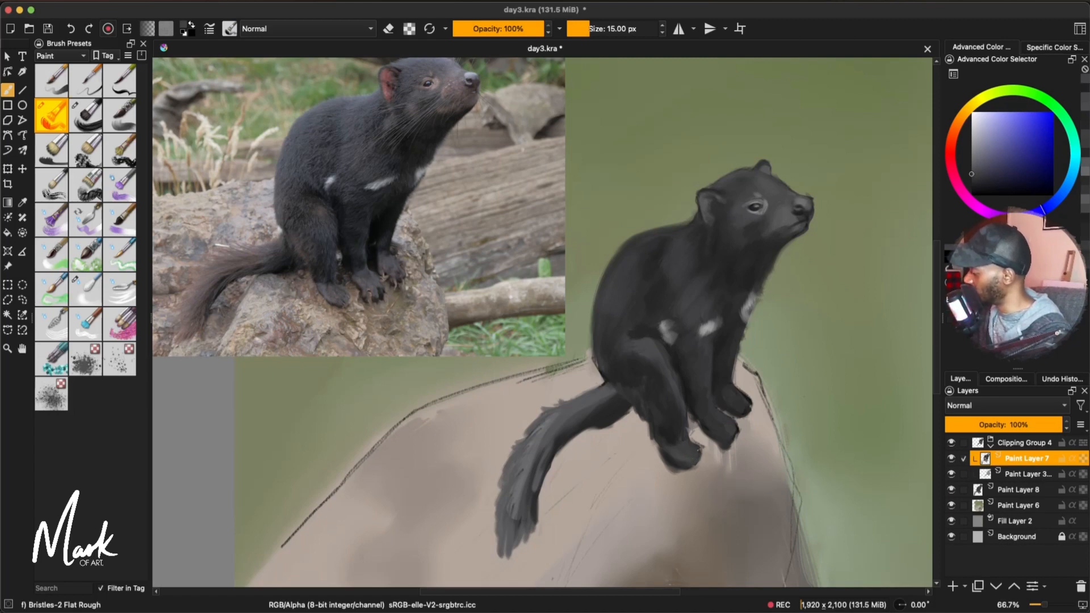
pyautogui.moveTo(700, 450); pyautogui.dragTo(675, 454)
pyautogui.keyDown('ctrl'); pyautogui.click(669, 452); pyautogui.keyUp('ctrl')
pyautogui.press('e')
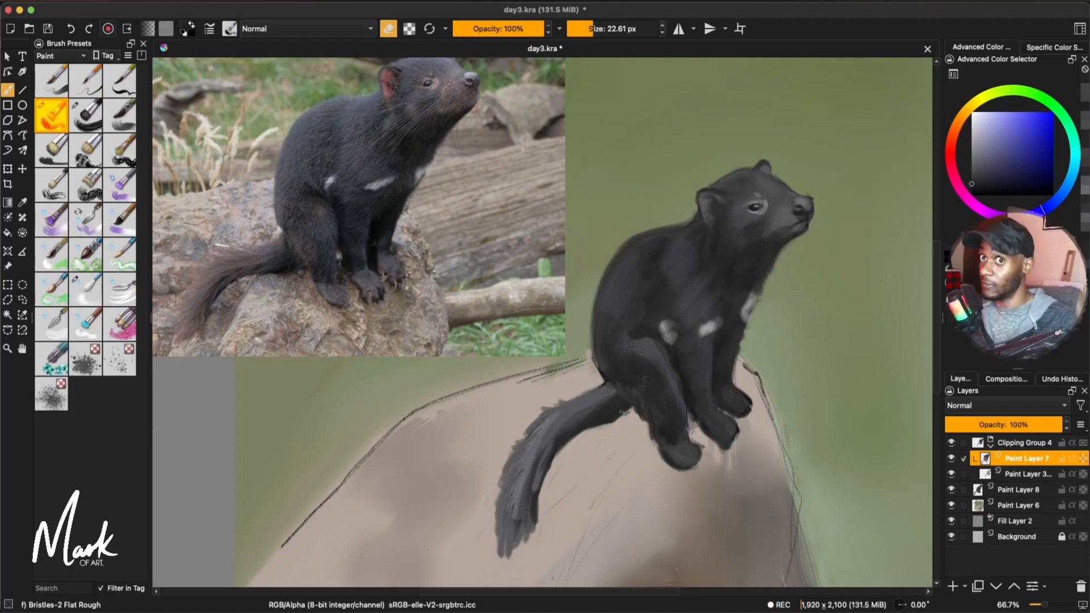
# Step: Check the painting in a horizontally mirrored view, turn off eraser mode and restore the normal view
pyautogui.press('m')
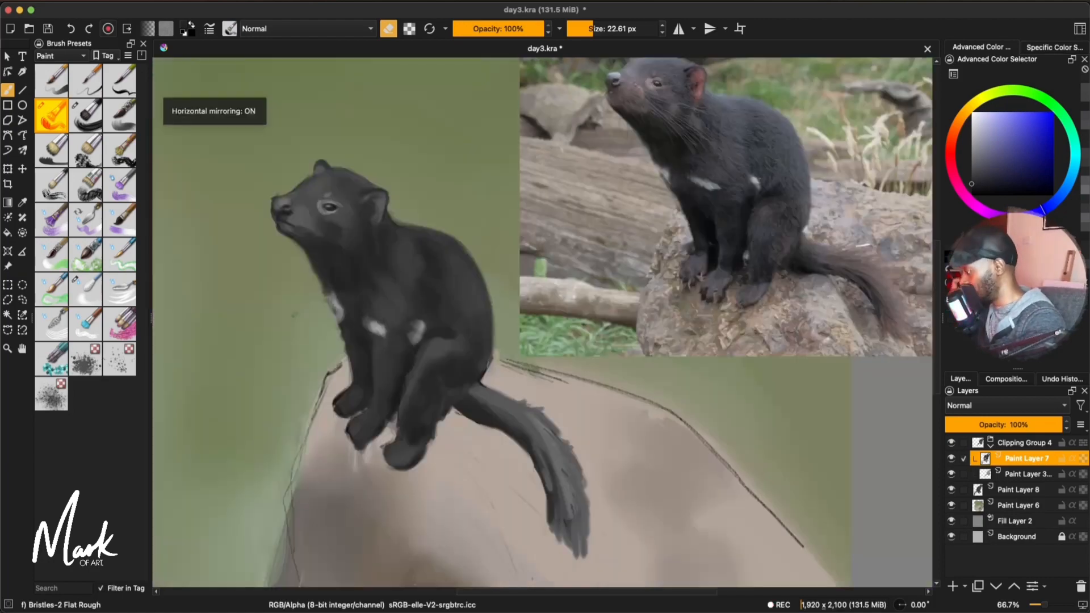
pyautogui.press('e')
pyautogui.press('m')
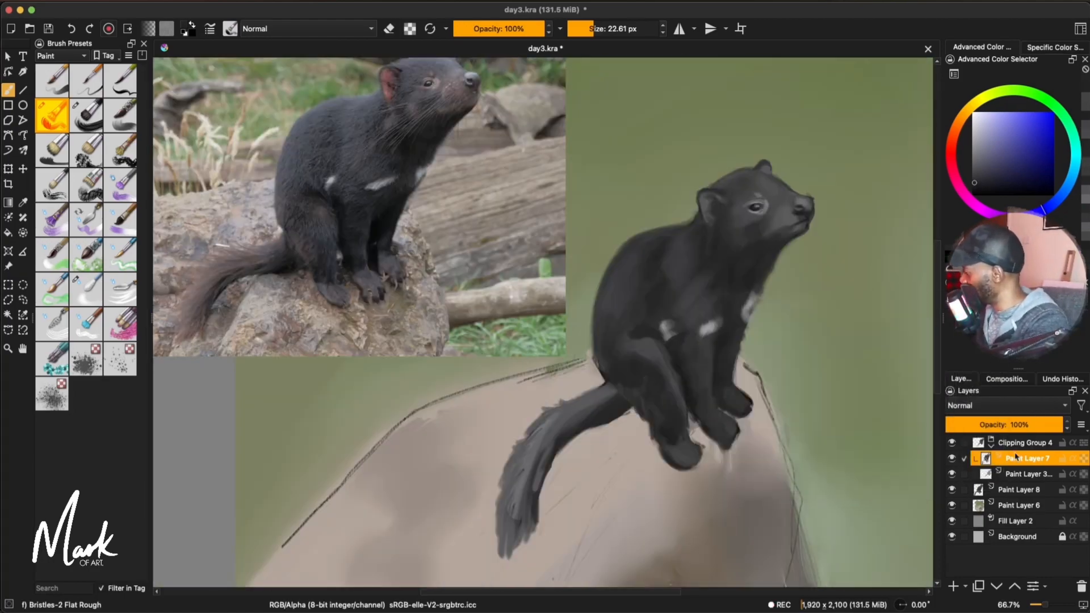
pyautogui.moveTo(953, 476); pyautogui.dragTo(972, 506)
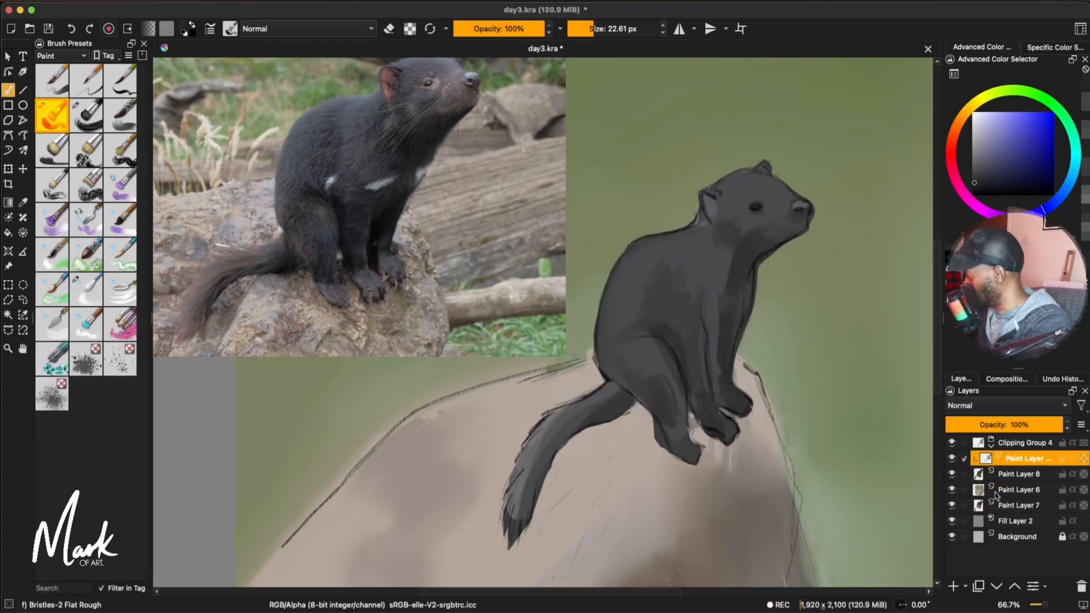
pyautogui.click(952, 443)
pyautogui.click(952, 443)
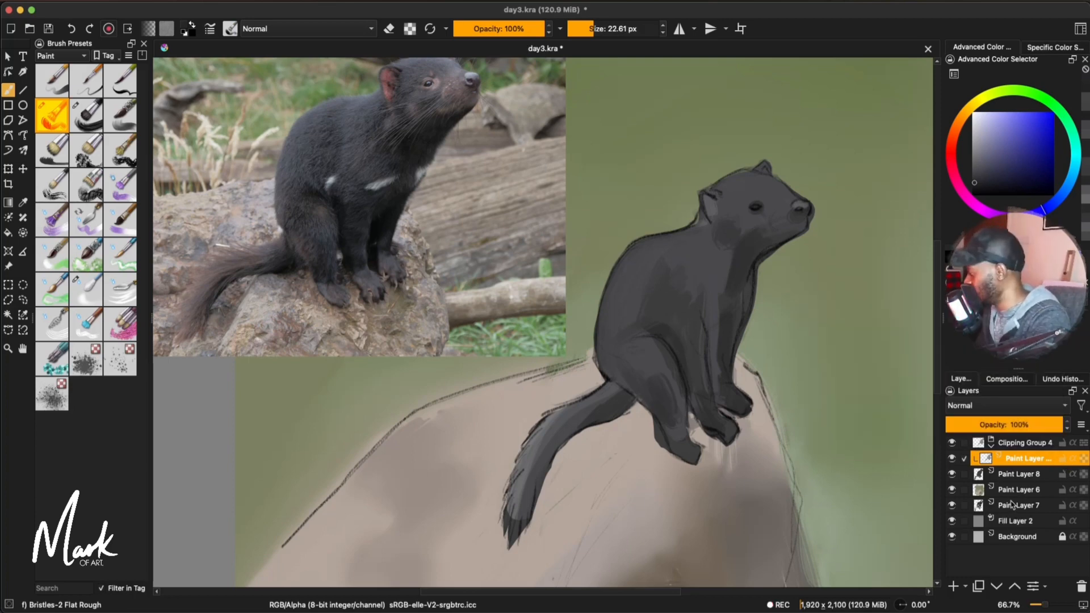
pyautogui.moveTo(1013, 504)
pyautogui.mouseDown()
pyautogui.moveTo(1016, 461)
pyautogui.moveTo(966, 506)
pyautogui.moveTo(952, 505)
pyautogui.mouseUp()
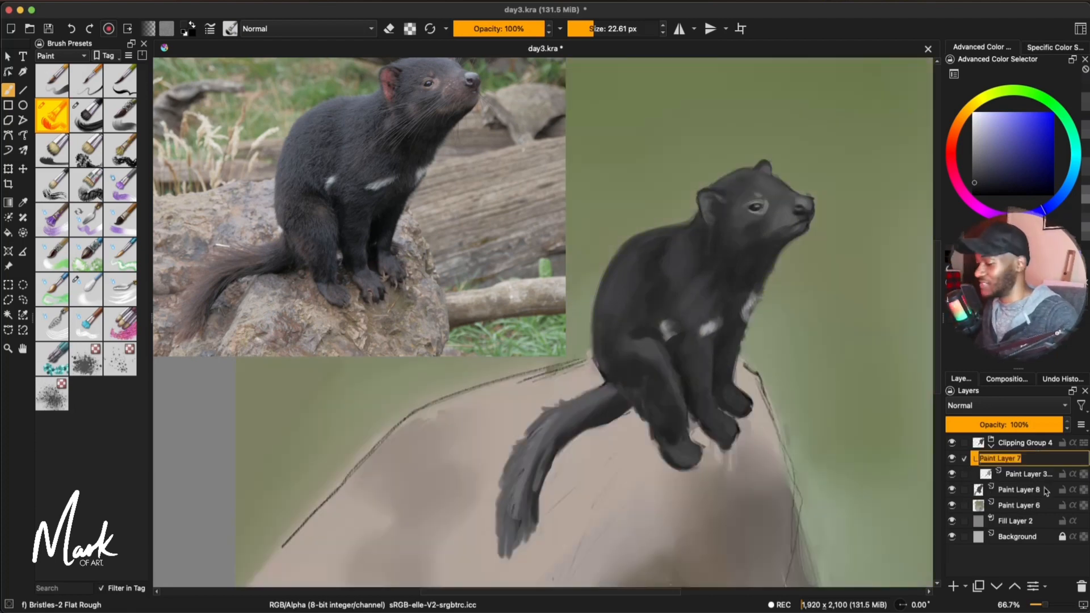
# Step: Merge the layers from Paint Layer 7 through Paint Layer 8 into one and add a new paint layer above it
pyautogui.keyDown('shift'); pyautogui.click(1015, 492); pyautogui.keyUp('shift')
pyautogui.hotkey('ctrl', 'e')
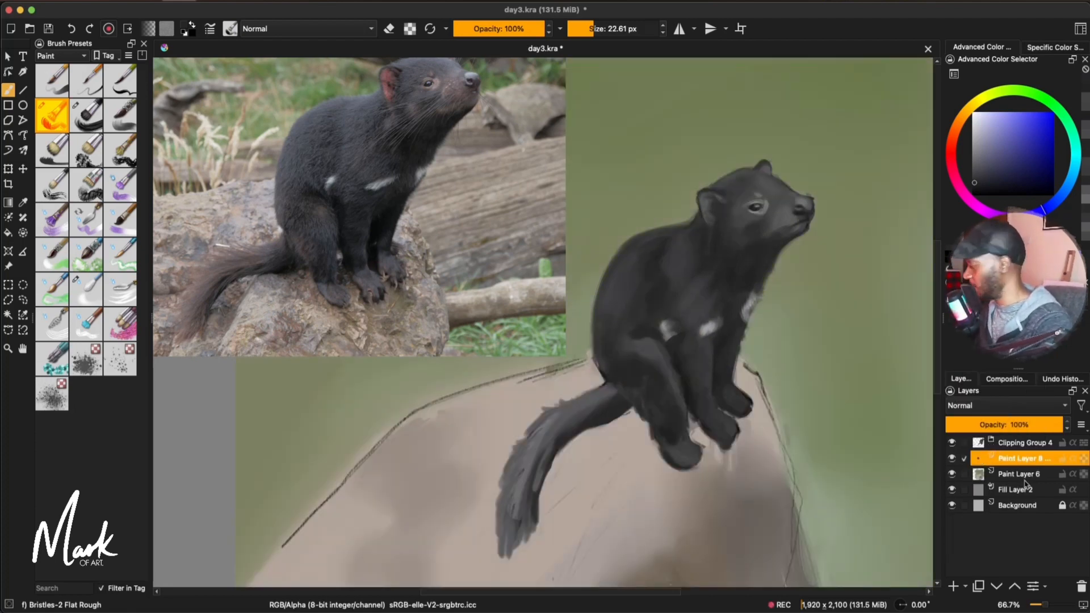
pyautogui.click(954, 586)
pyautogui.moveTo(1000, 528)
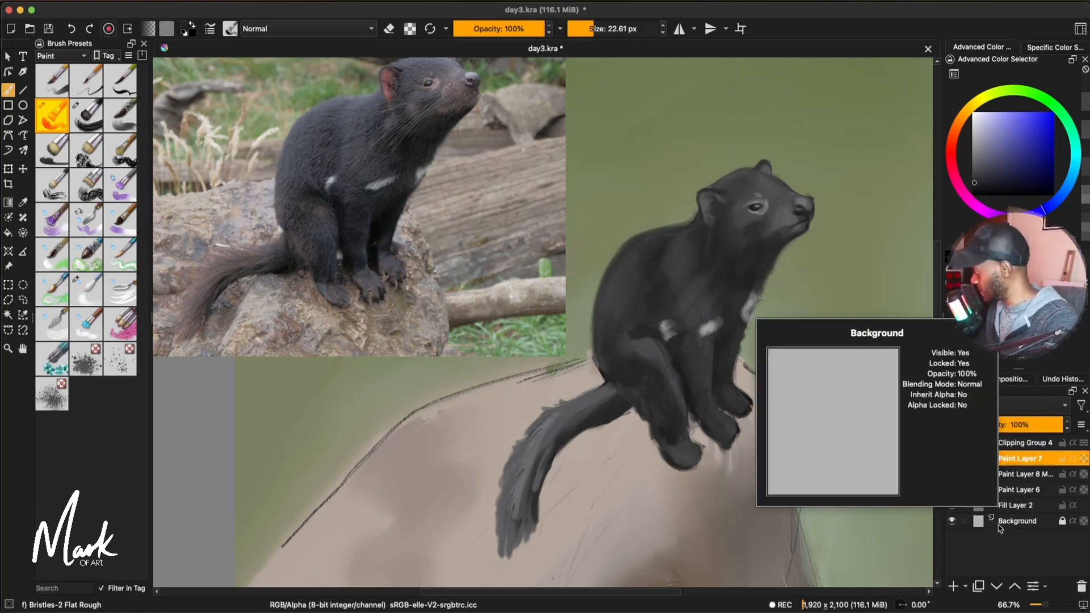
# Step: Move the reference photo up so it sits beside the painted animal's head and back
pyautogui.moveTo(468, 247); pyautogui.dragTo(467, 280)
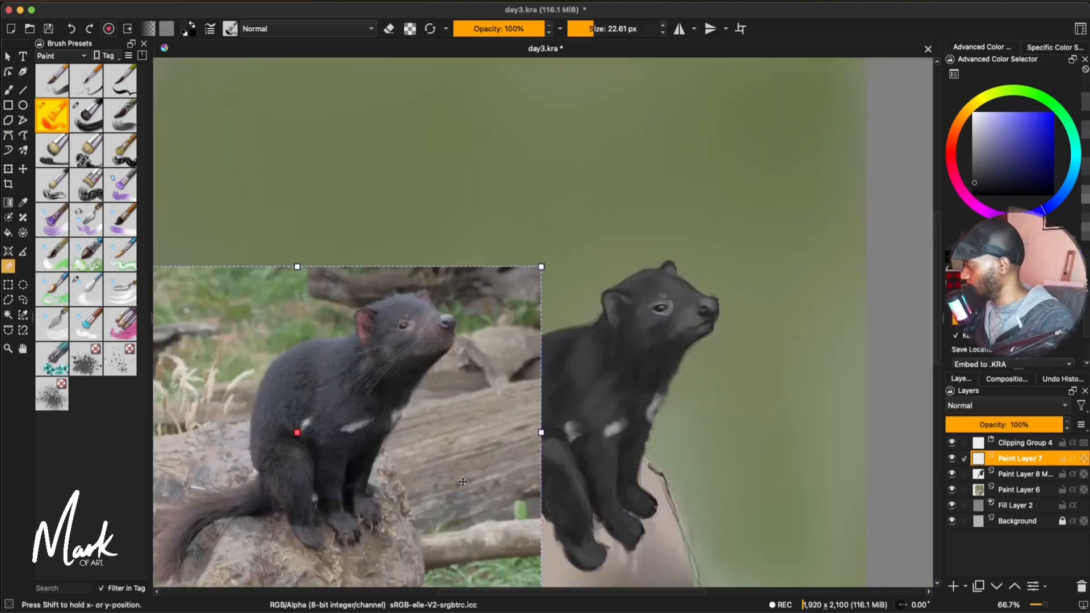
pyautogui.moveTo(462, 481); pyautogui.dragTo(445, 281)
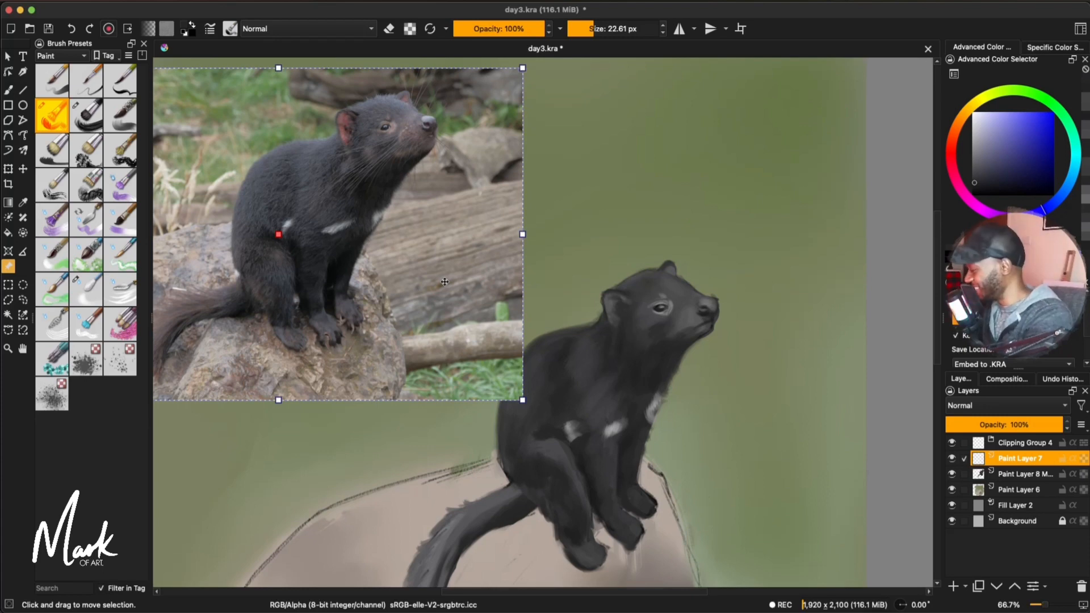
# Step: Test the Bristles-4 Glaze and Bristles-1 Details presets with strokes above the animal, undoing each one
pyautogui.scroll(1, 444, 282)
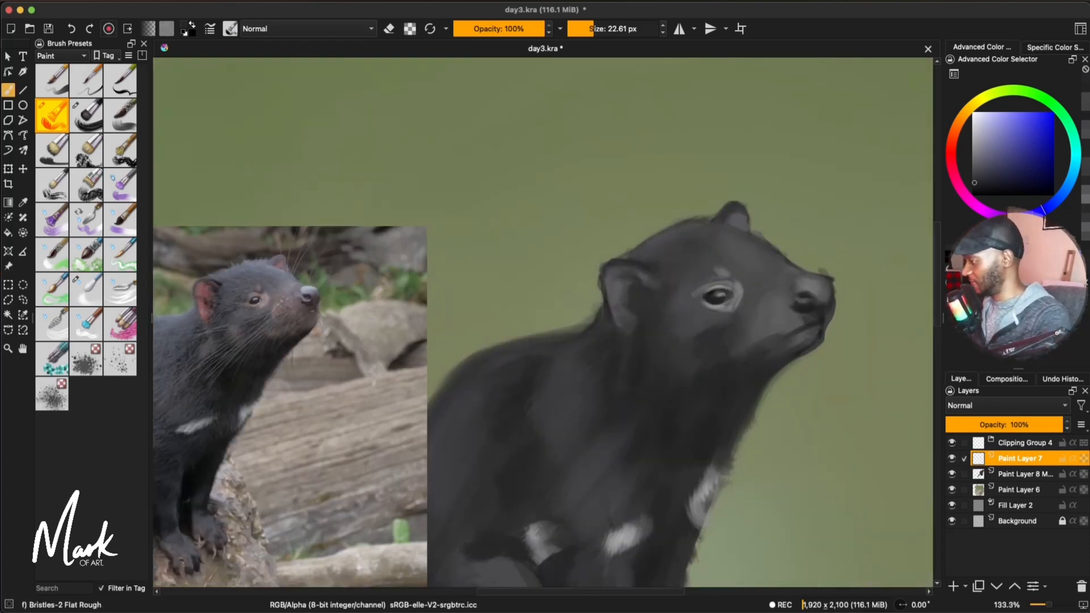
pyautogui.click(122, 120)
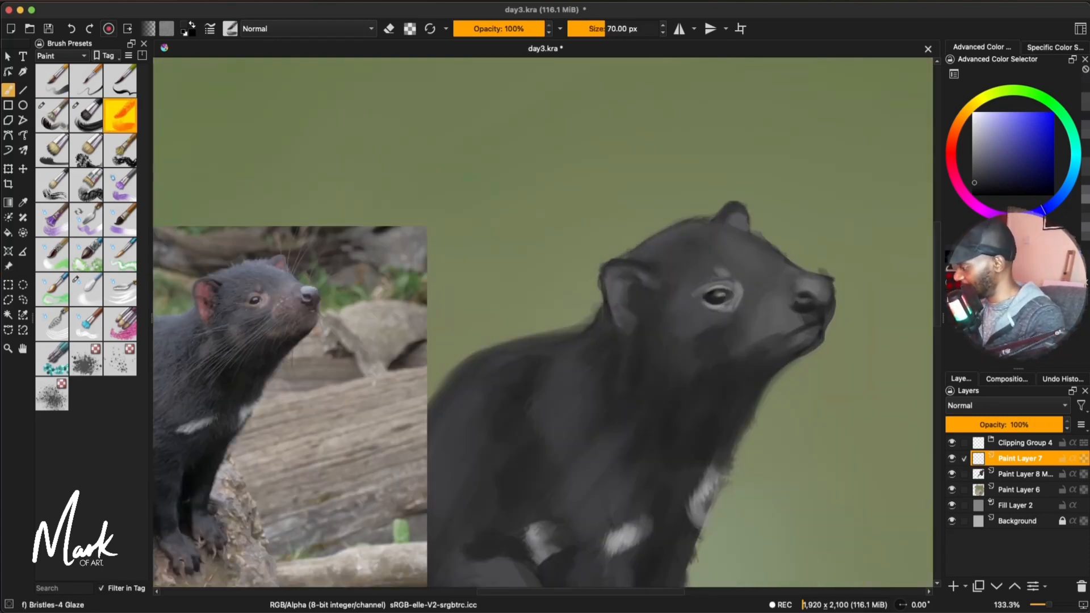
pyautogui.moveTo(503, 230)
pyautogui.mouseDown()
pyautogui.moveTo(577, 177)
pyautogui.moveTo(738, 131)
pyautogui.mouseUp()
pyautogui.hotkey('ctrl', 'z')
pyautogui.click(120, 80)
pyautogui.moveTo(557, 209)
pyautogui.mouseDown()
pyautogui.moveTo(607, 216)
pyautogui.moveTo(682, 172)
pyautogui.mouseUp()
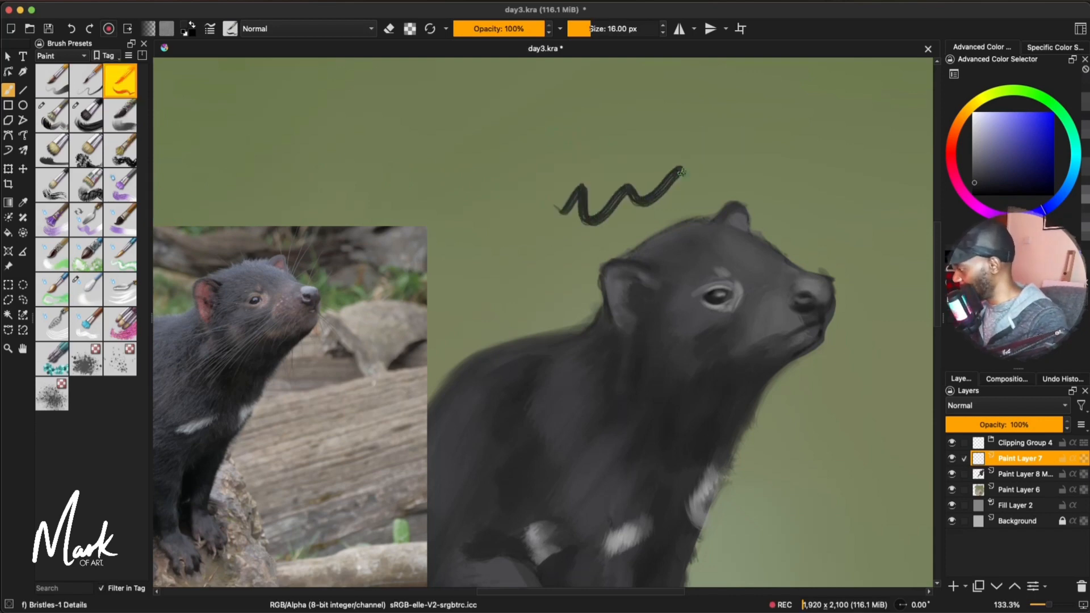
pyautogui.hotkey('ctrl', 'z')
# Step: Test the Basic-6 Size Opacity and Basic-6 Details presets with wavy strokes on the background, undoing each one
pyautogui.click(87, 79)
pyautogui.click(52, 80)
pyautogui.moveTo(472, 246)
pyautogui.mouseDown()
pyautogui.moveTo(607, 219)
pyautogui.moveTo(741, 158)
pyautogui.mouseUp()
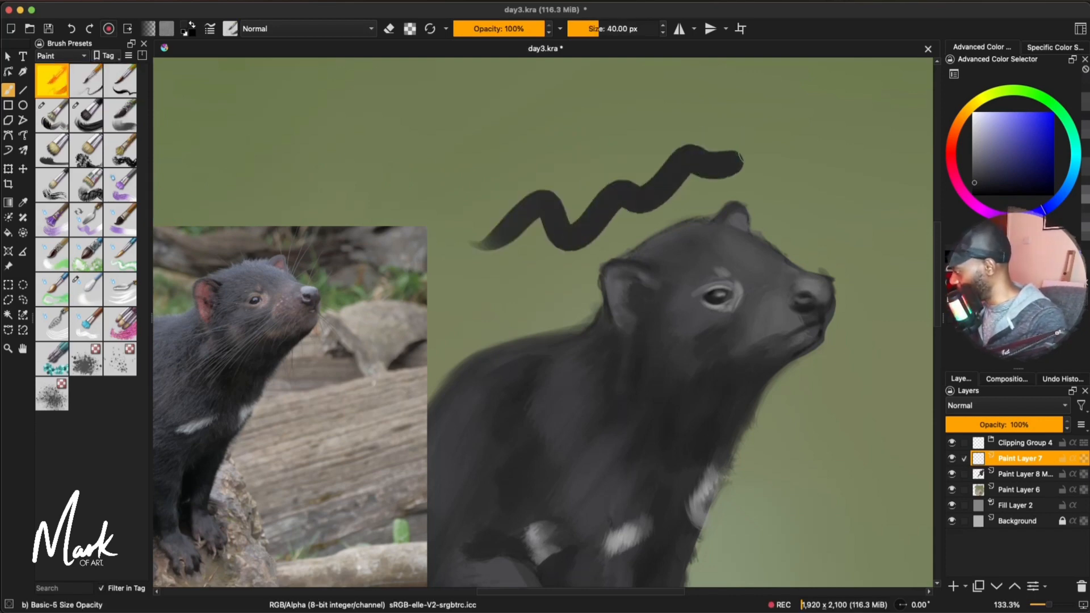
pyautogui.hotkey('ctrl', 'z')
pyautogui.click(90, 88)
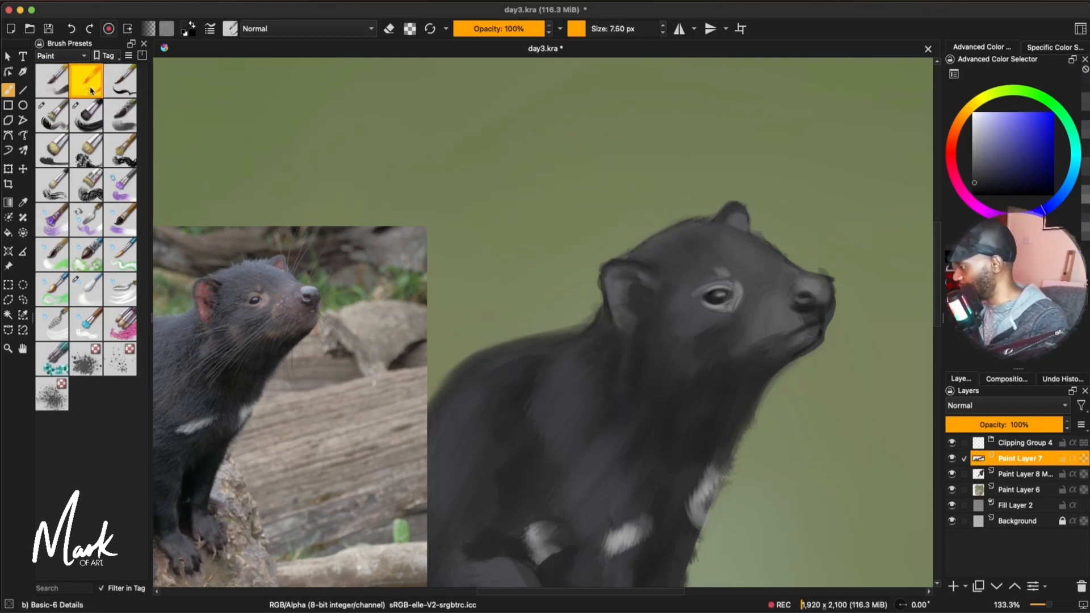
pyautogui.moveTo(501, 227); pyautogui.dragTo(747, 159)
pyautogui.hotkey('ctrl', 'z')
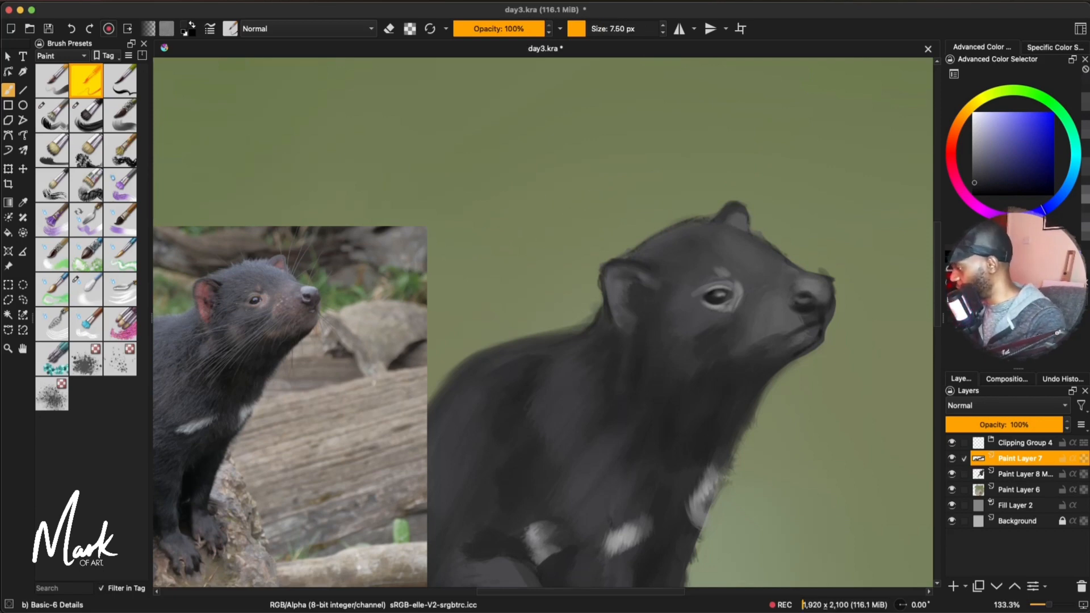
# Step: Test the Dry Brushing and Wet Bristles presets with strokes on the background, undoing each one
pyautogui.click(52, 185)
pyautogui.moveTo(500, 224); pyautogui.dragTo(641, 182)
pyautogui.hotkey('ctrl', 'z')
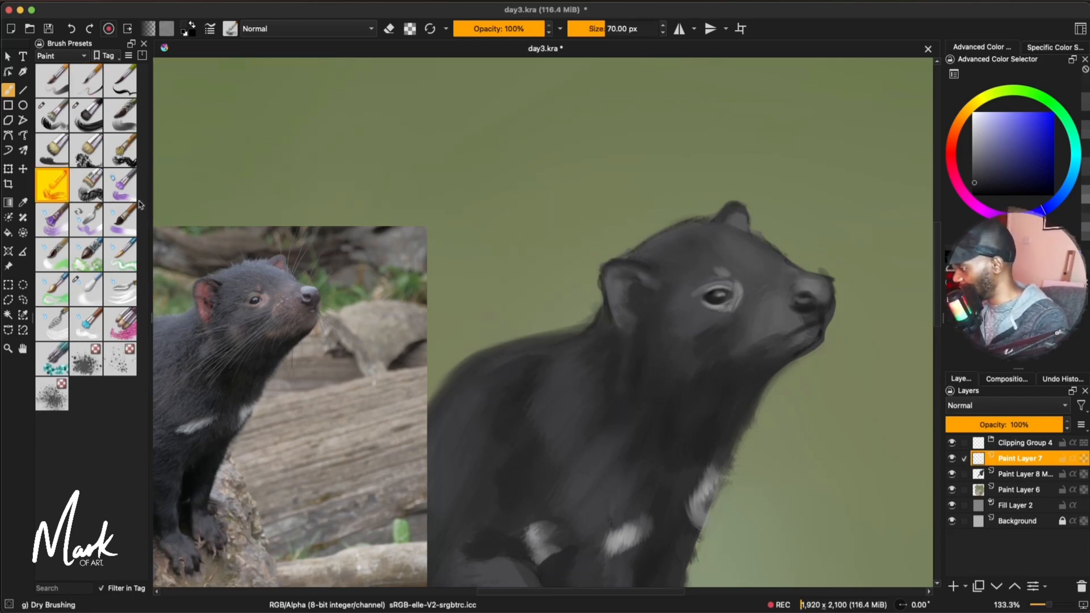
pyautogui.click(121, 185)
pyautogui.moveTo(493, 193); pyautogui.dragTo(677, 176)
pyautogui.hotkey('ctrl', 'z')
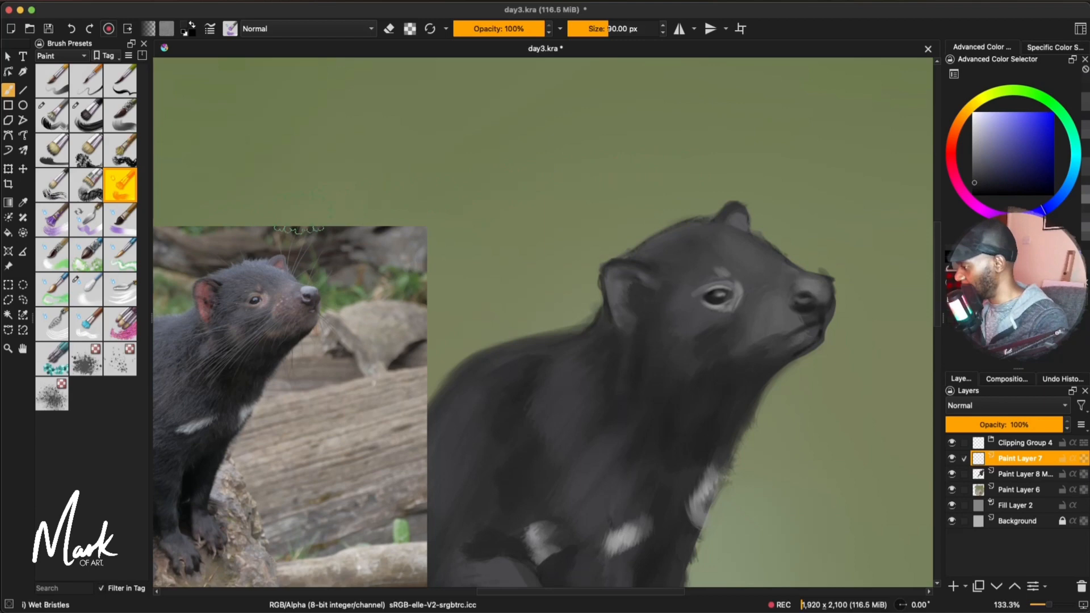
# Step: Look through further presets, including Wet Bristles Rough, Watercolor Fringe and Blender Blur, ending with Blender Knife Edge
pyautogui.click(52, 220)
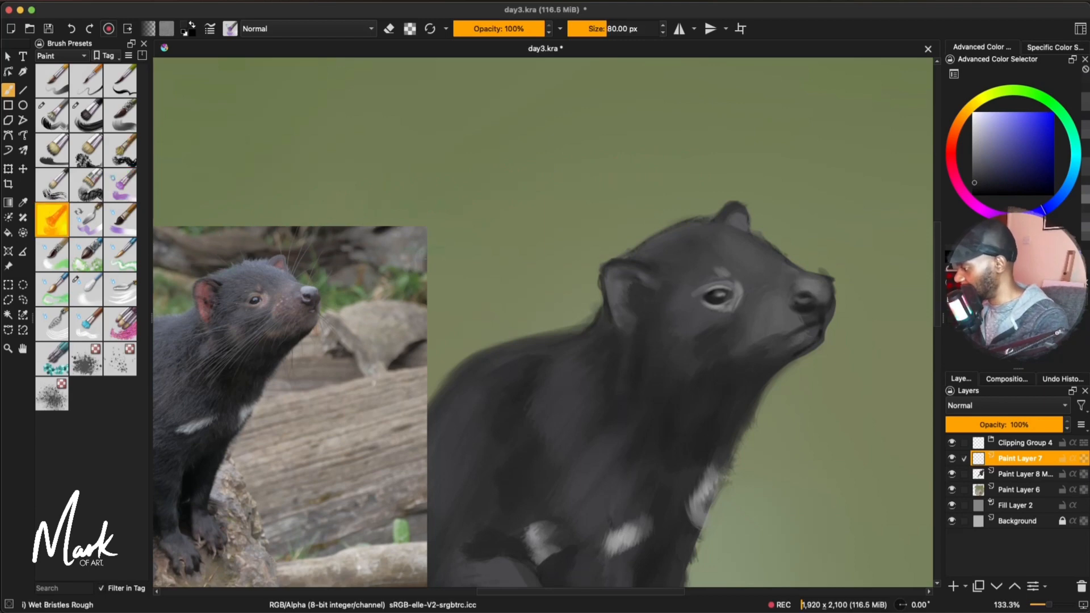
pyautogui.click(91, 263)
pyautogui.click(67, 268)
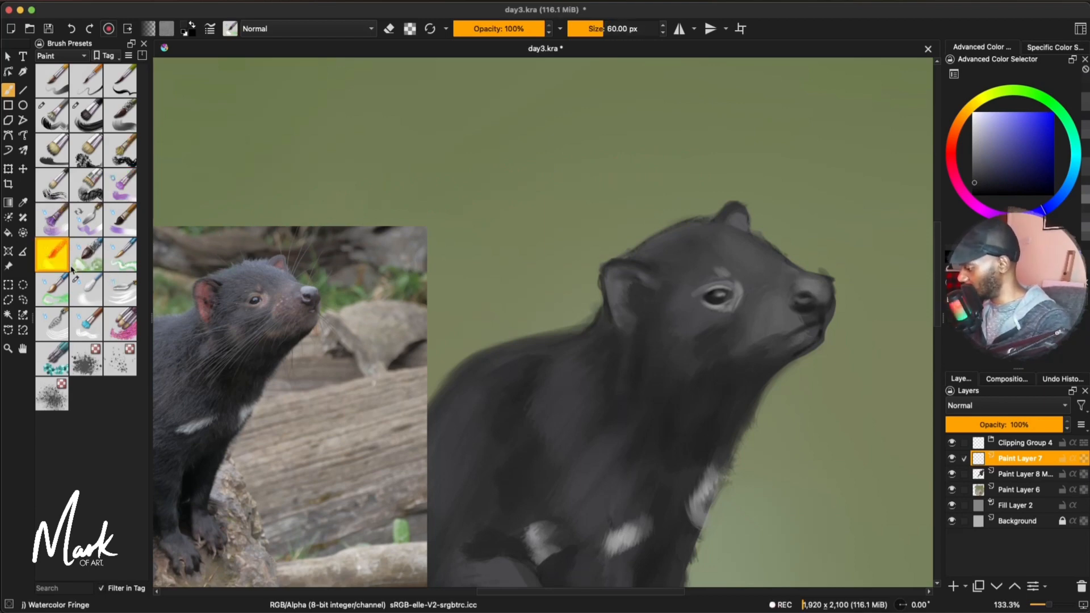
pyautogui.click(126, 264)
pyautogui.click(97, 293)
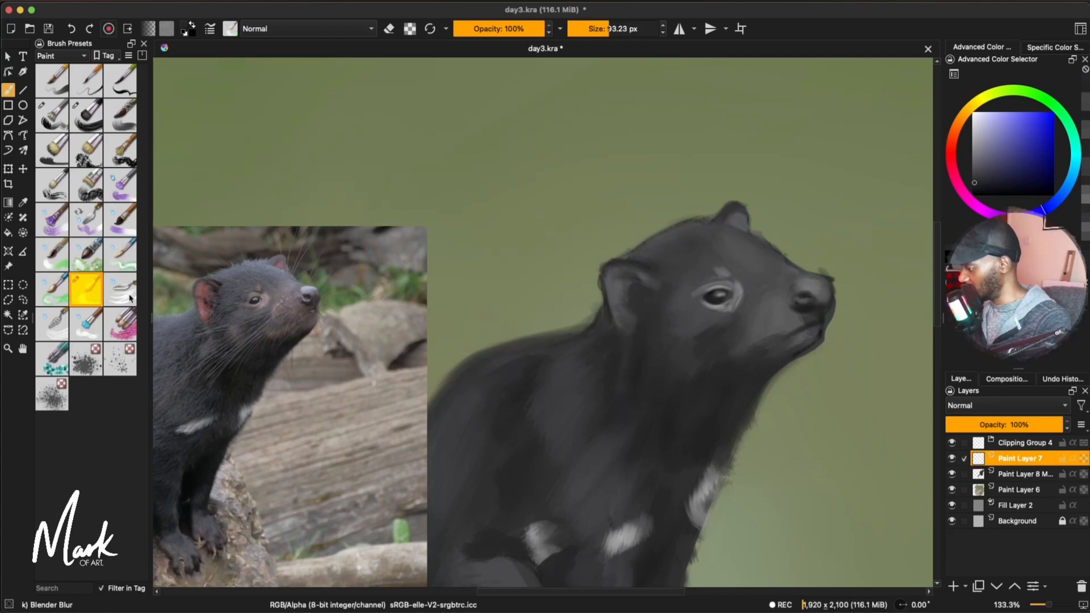
pyautogui.click(129, 300)
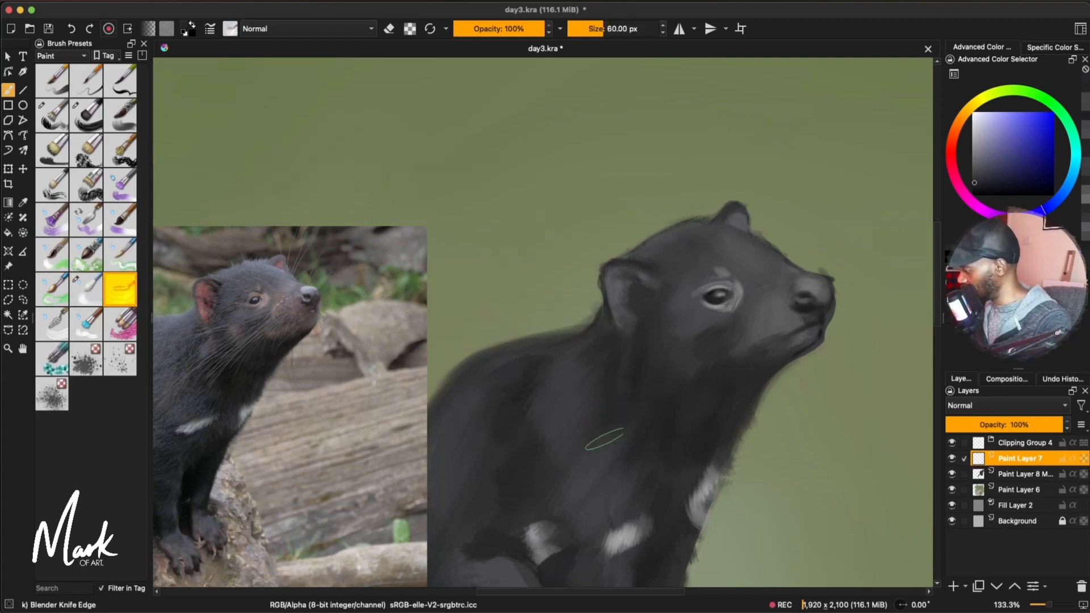
# Step: Test a textured preset with a stroke on the chest on Paint Layer 8, undo it, and switch to Texture Large Splat
pyautogui.press('pagedown')
pyautogui.click(60, 364)
pyautogui.moveTo(613, 400)
pyautogui.mouseDown()
pyautogui.moveTo(554, 479)
pyautogui.moveTo(688, 384)
pyautogui.mouseUp()
pyautogui.hotkey('ctrl', 'z')
pyautogui.click(88, 351)
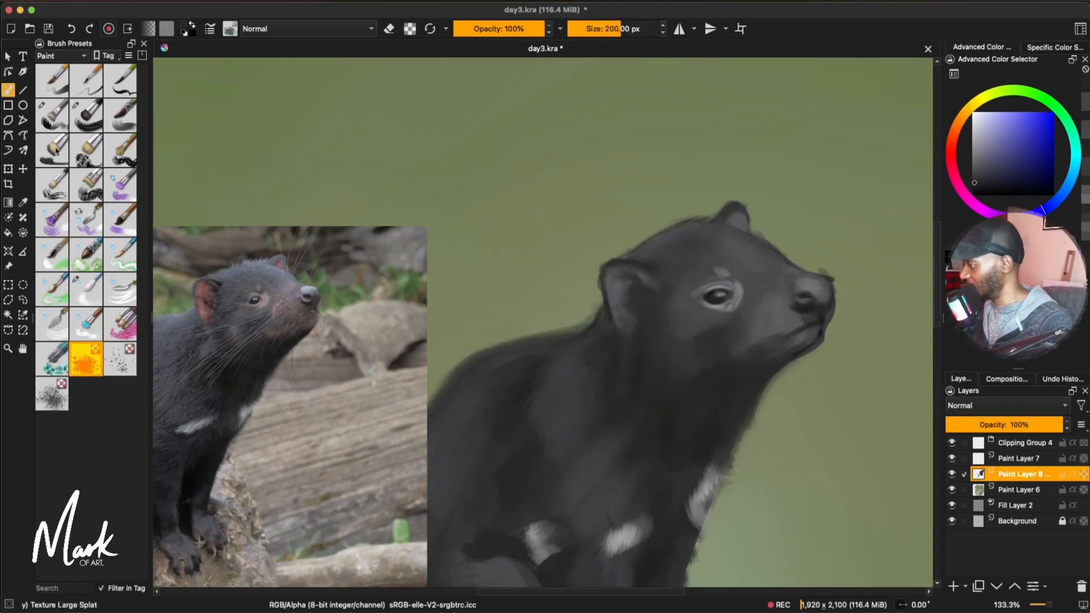
# Step: Try the Bristles-3 Large Smooth preset and settle on Basic-6 Details at 7.50 px
pyautogui.click(52, 115)
pyautogui.click(84, 102)
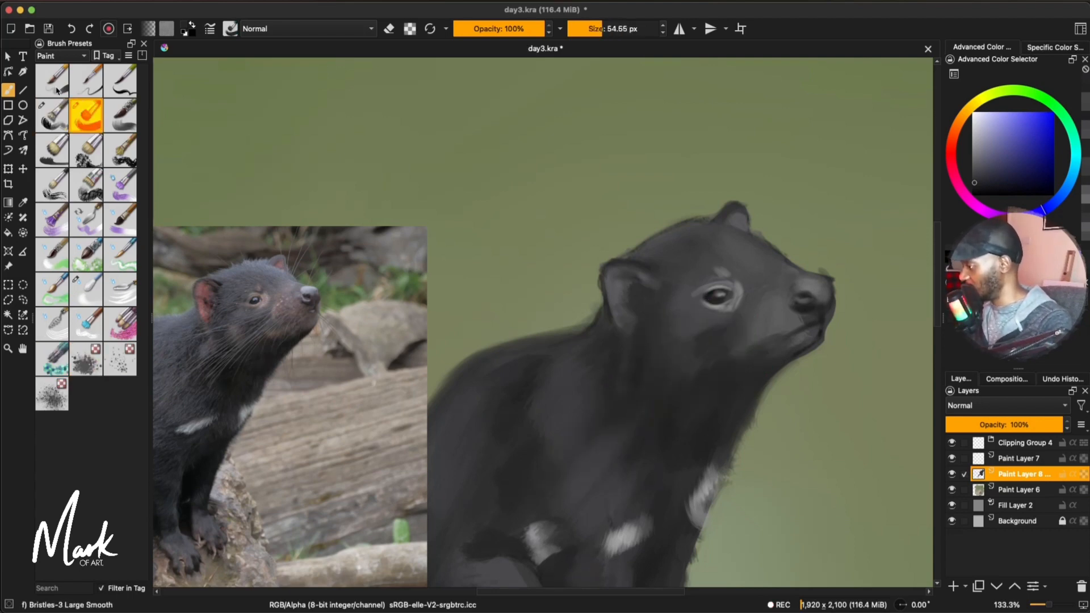
pyautogui.click(88, 79)
pyautogui.scroll(1, 545, 323)
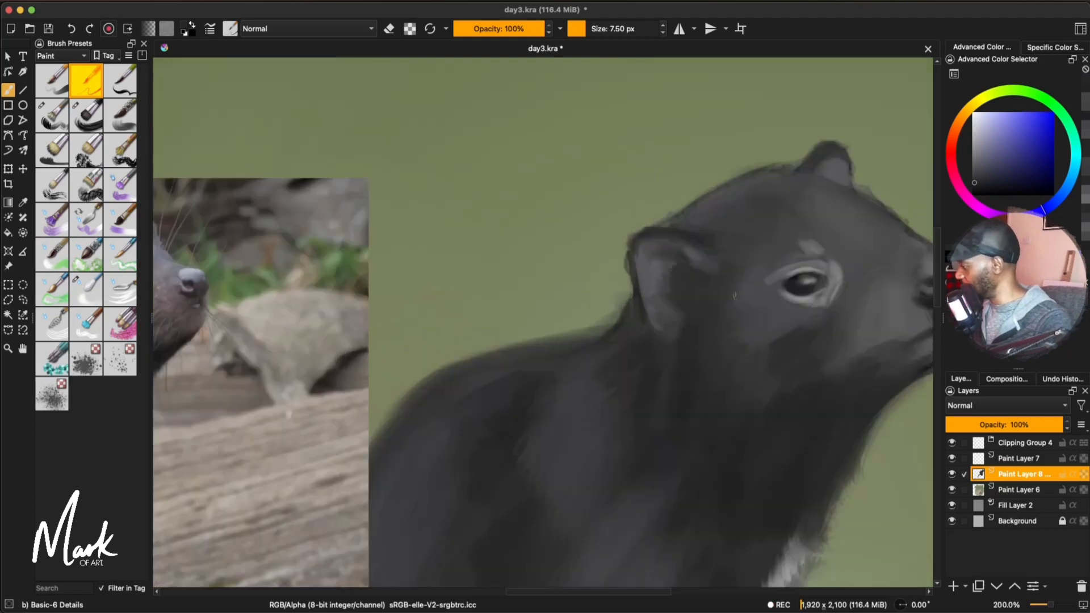
pyautogui.scroll(-1, 372, 350)
# Step: Make Paint Layer 7 active, move the reference photo closer to the painted head, and sample a reddish tone from the photo's face
pyautogui.press('pageup')
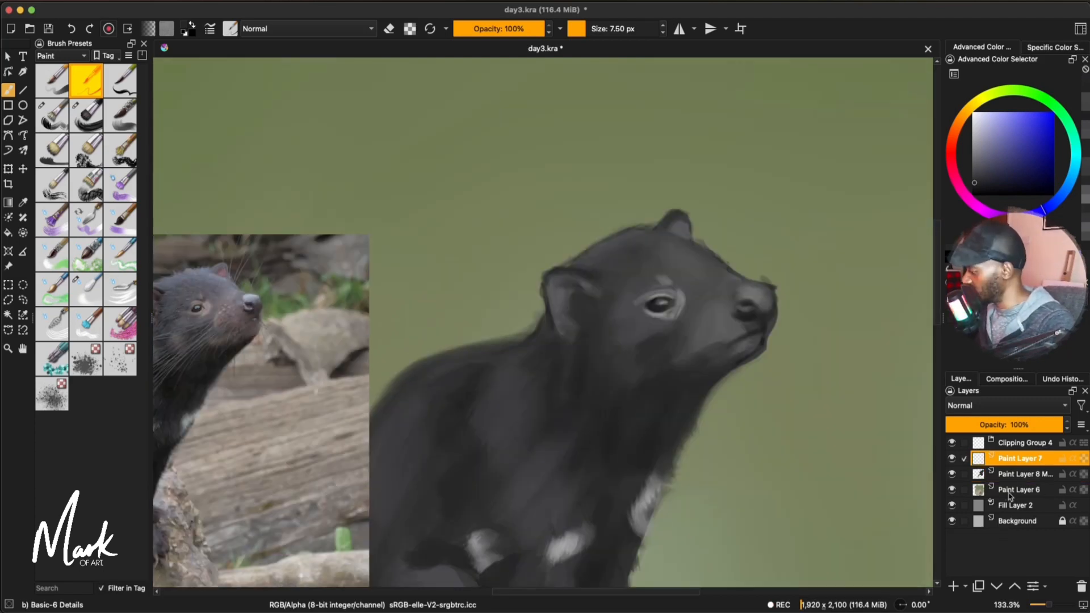
pyautogui.keyDown('ctrl'); pyautogui.click(245, 333); pyautogui.keyUp('ctrl')
pyautogui.click(8, 266)
pyautogui.moveTo(227, 340)
pyautogui.mouseDown()
pyautogui.moveTo(380, 306)
pyautogui.moveTo(398, 287)
pyautogui.moveTo(373, 291)
pyautogui.mouseUp()
pyautogui.press('b')
pyautogui.keyDown('ctrl'); pyautogui.click(324, 266); pyautogui.keyUp('ctrl')
pyautogui.keyDown('ctrl'); pyautogui.click(326, 265); pyautogui.keyUp('ctrl')
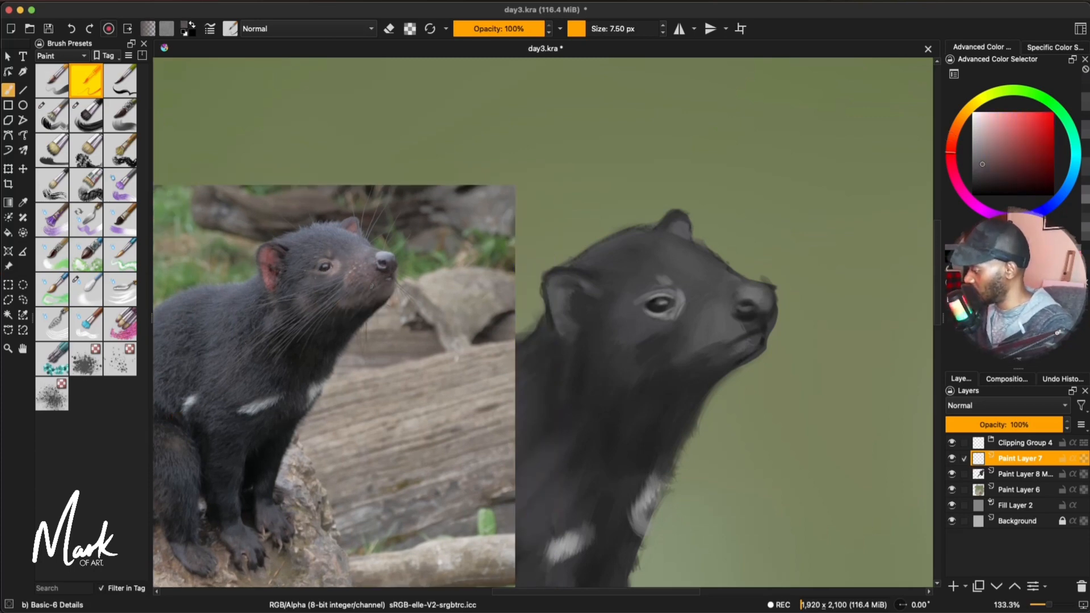
# Step: Try small Basic-6 Details strokes of darker and pinkish grey tones around the painted eye
pyautogui.click(975, 182)
pyautogui.moveTo(653, 306)
pyautogui.mouseDown()
pyautogui.moveTo(667, 306)
pyautogui.moveTo(661, 311)
pyautogui.mouseUp()
pyautogui.keyDown('ctrl'); pyautogui.click(656, 308); pyautogui.keyUp('ctrl')
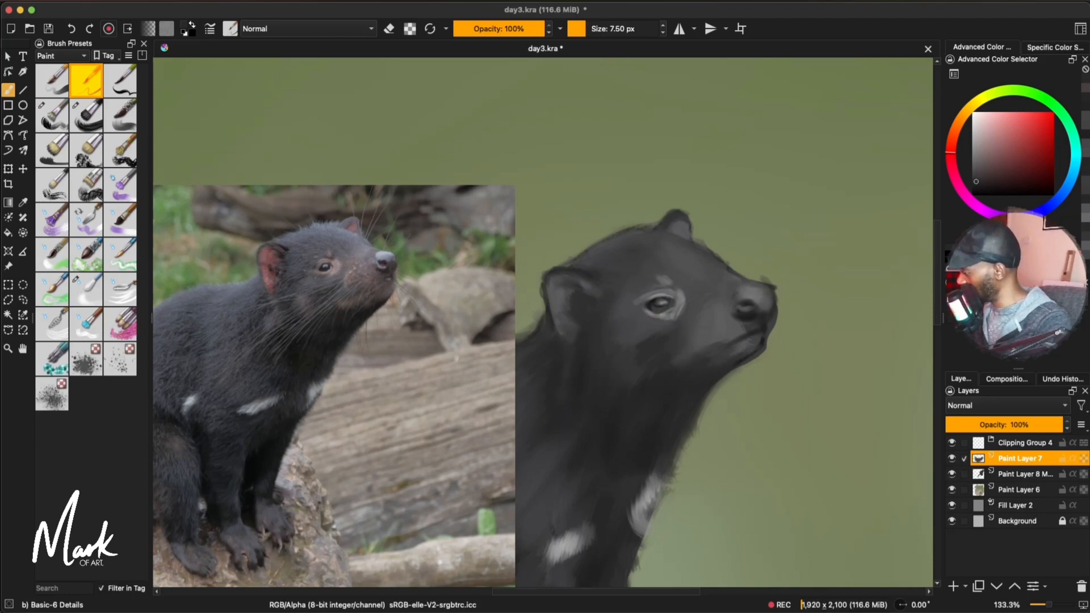
pyautogui.keyDown('ctrl'); pyautogui.click(660, 307); pyautogui.keyUp('ctrl')
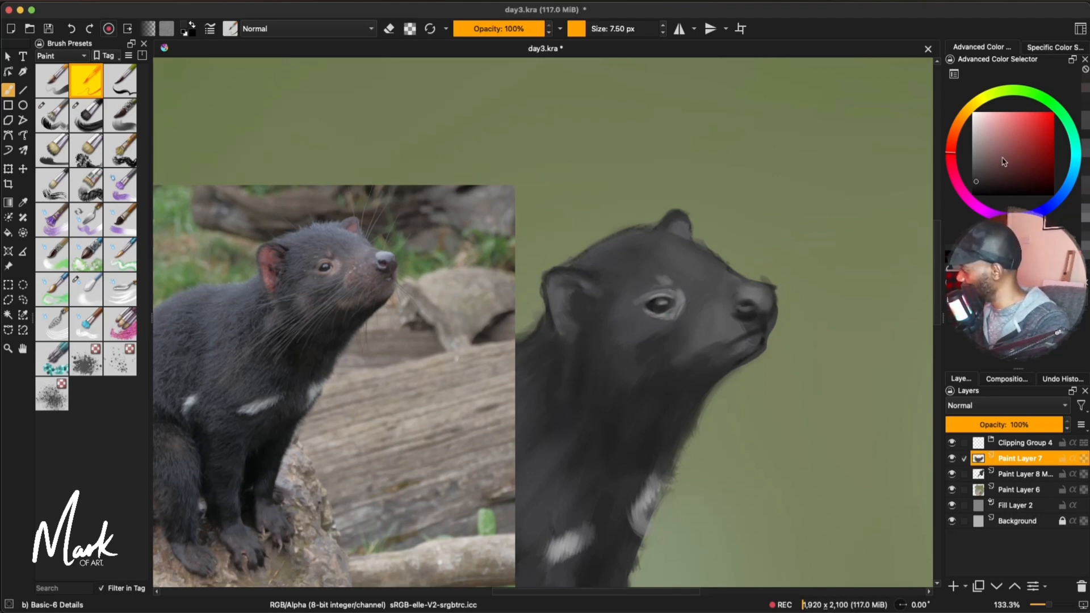
pyautogui.keyDown('ctrl'); pyautogui.click(673, 314); pyautogui.keyUp('ctrl')
pyautogui.moveTo(657, 324); pyautogui.dragTo(666, 320)
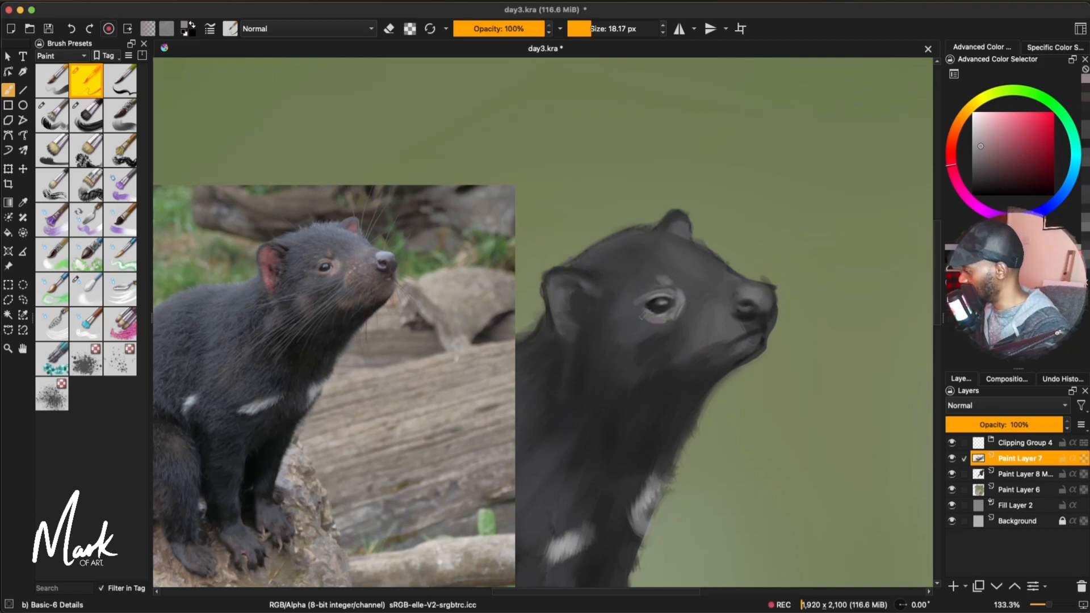
pyautogui.keyDown('ctrl'); pyautogui.click(667, 312); pyautogui.keyUp('ctrl')
# Step: Try the Bristles-5 Flat preset, reduced to about 25 px, for the pinkish tone beneath the eye
pyautogui.click(52, 150)
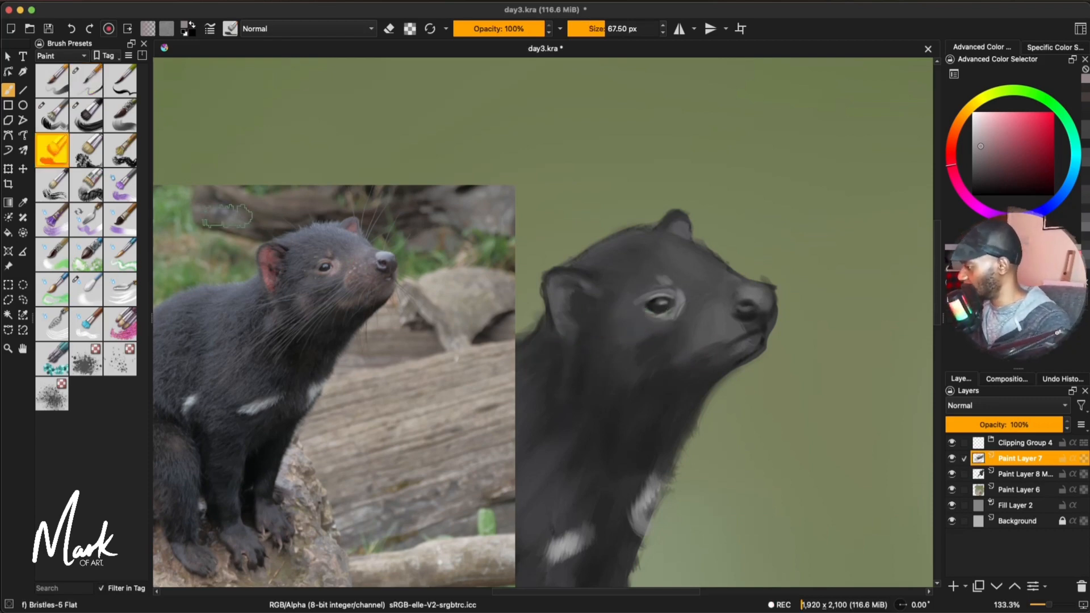
pyautogui.moveTo(643, 375); pyautogui.dragTo(659, 375)
pyautogui.hotkey('ctrl', 'z')
pyautogui.press('[')
pyautogui.press('[')
pyautogui.press('[')
pyautogui.press('[')
pyautogui.press('[')
pyautogui.press('[')
pyautogui.press('[')
pyautogui.press('[')
pyautogui.press('[')
pyautogui.press('[')
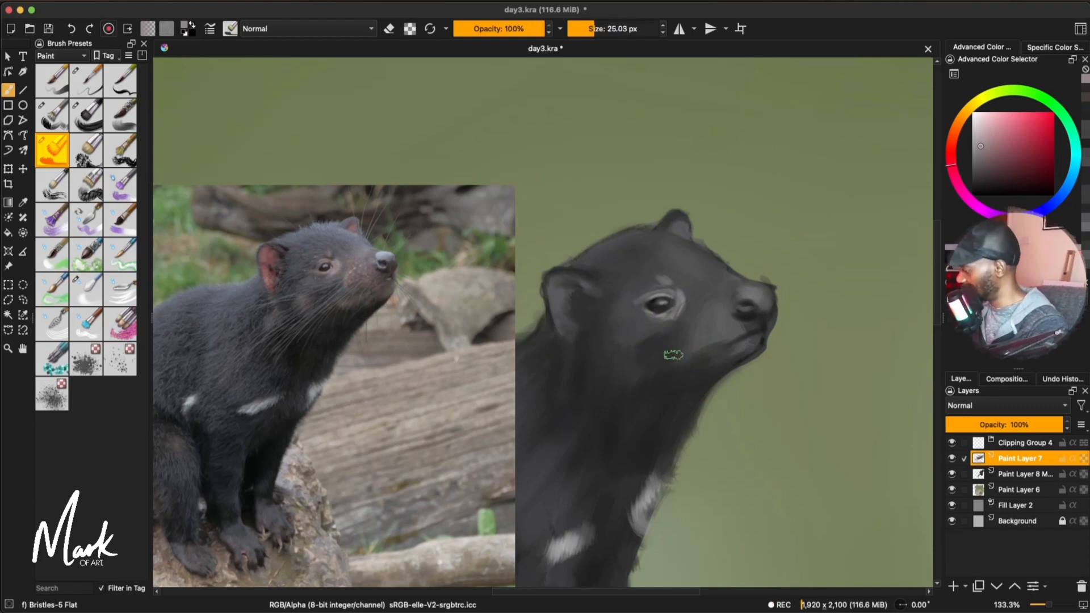
pyautogui.moveTo(645, 314); pyautogui.dragTo(678, 311)
pyautogui.keyDown('ctrl'); pyautogui.click(659, 316); pyautogui.keyUp('ctrl')
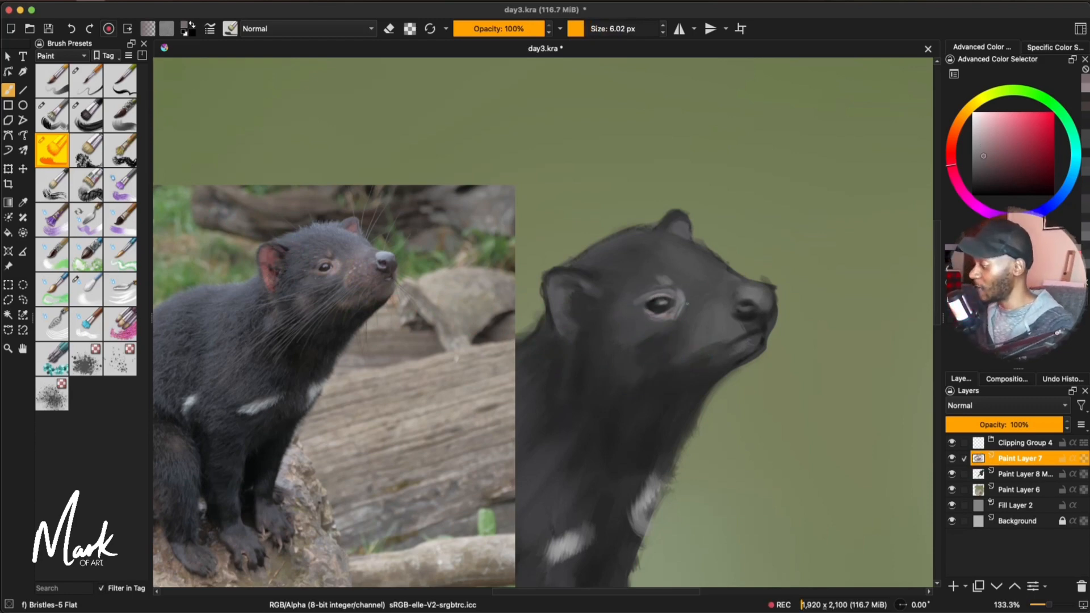
# Step: Show the Digital brush presets and choose Airbrush Soft, reducing its size to 0.54 px
pyautogui.click(77, 58)
pyautogui.click(77, 56)
pyautogui.click(76, 58)
pyautogui.click(76, 59)
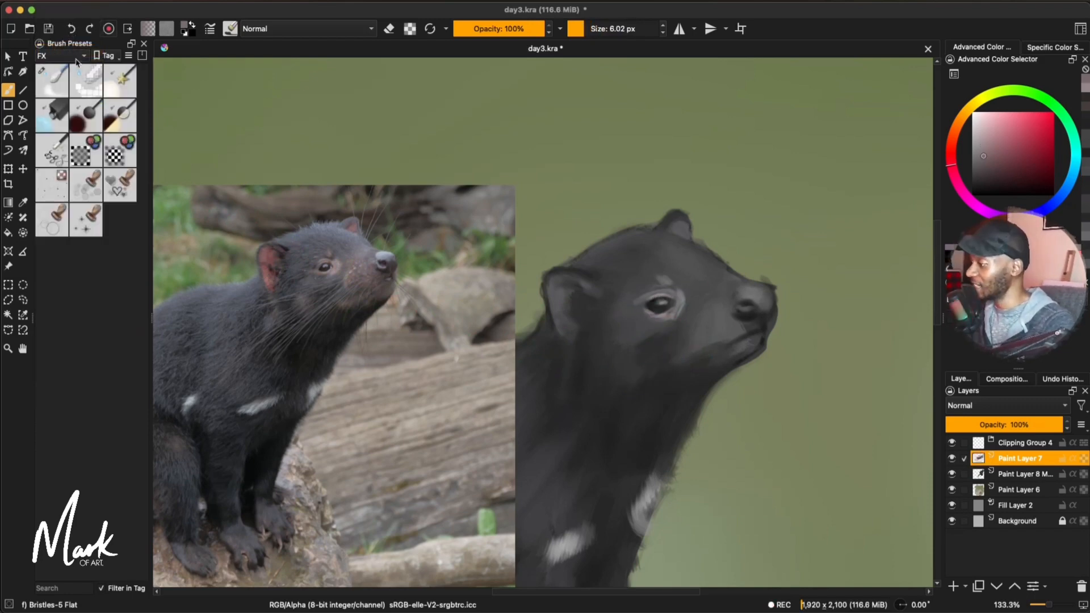
pyautogui.click(76, 58)
pyautogui.click(77, 56)
pyautogui.click(77, 56)
pyautogui.click(68, 37)
pyautogui.click(52, 115)
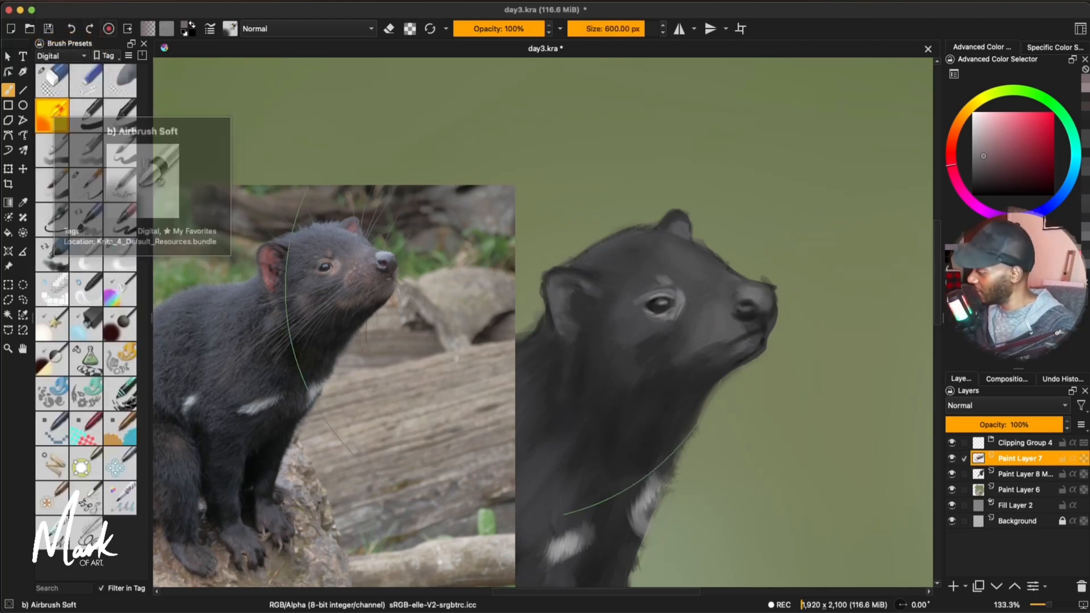
pyautogui.moveTo(625, 29); pyautogui.dragTo(574, 29)
# Step: Sample skin tones from the reference face and airbrush a soft pinkish ring around the painted eye
pyautogui.keyDown('ctrl'); pyautogui.click(343, 258); pyautogui.keyUp('ctrl')
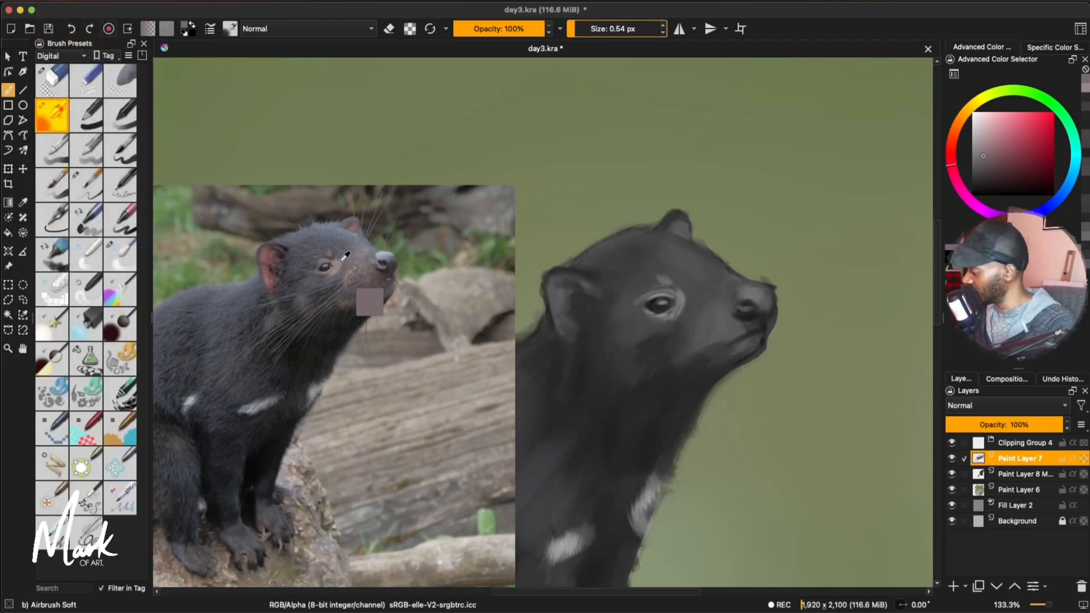
pyautogui.moveTo(694, 345); pyautogui.dragTo(697, 345)
pyautogui.moveTo(672, 305); pyautogui.dragTo(648, 353)
pyautogui.press('+')
pyautogui.keyDown('ctrl'); pyautogui.click(197, 256); pyautogui.keyUp('ctrl')
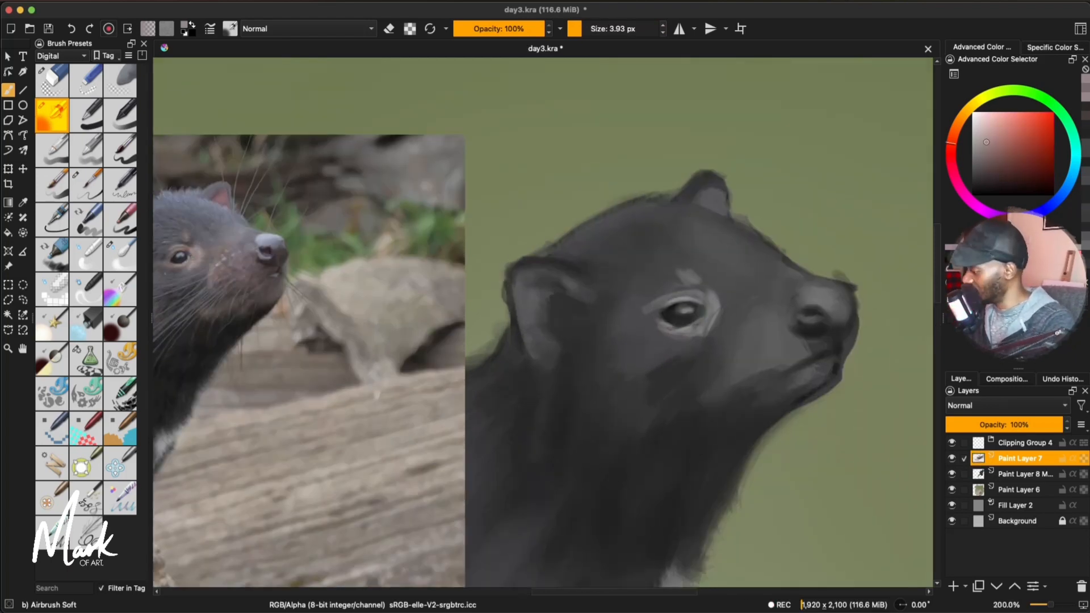
pyautogui.moveTo(695, 296); pyautogui.dragTo(639, 325)
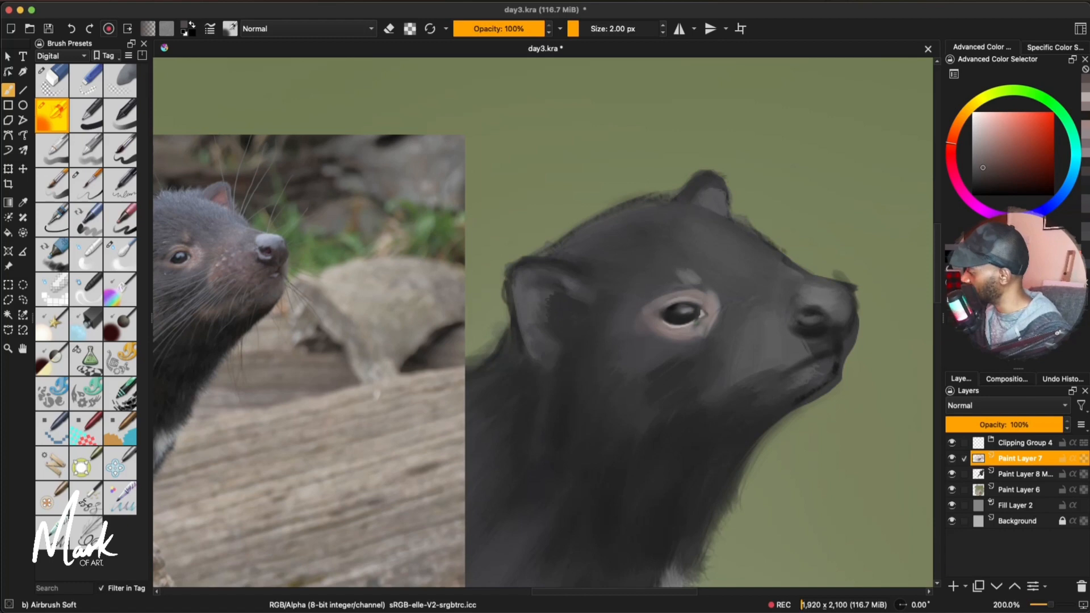
# Step: Sample the tones of the lower eyelid and touch up the eye's front corner with the 2 px airbrush
pyautogui.keyDown('ctrl'); pyautogui.click(690, 325); pyautogui.keyUp('ctrl')
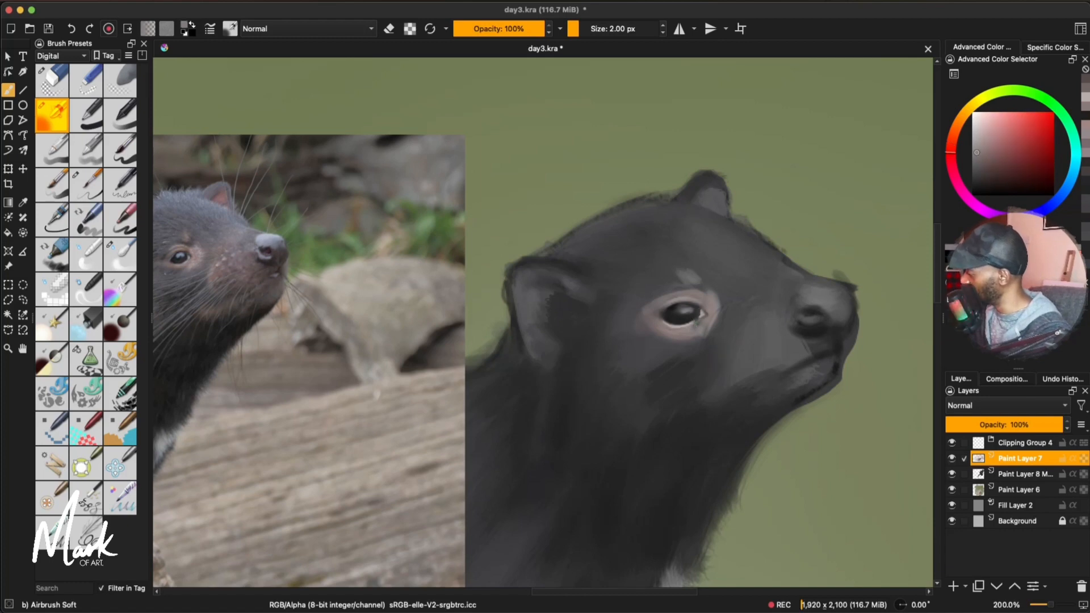
pyautogui.moveTo(702, 320); pyautogui.dragTo(701, 326)
pyautogui.keyDown('ctrl'); pyautogui.click(691, 325); pyautogui.keyUp('ctrl')
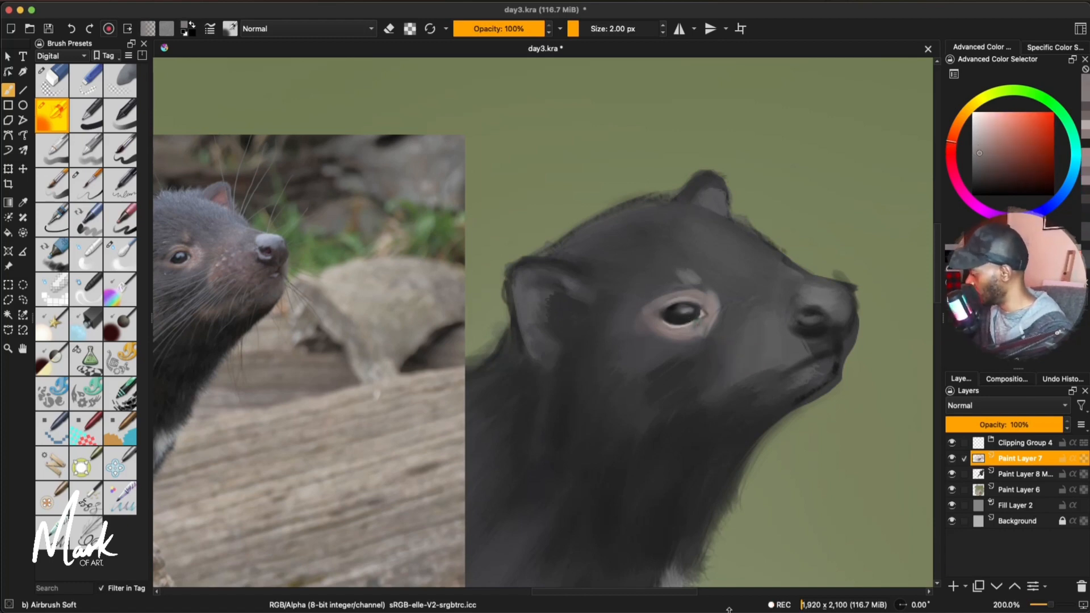
pyautogui.moveTo(733, 605)
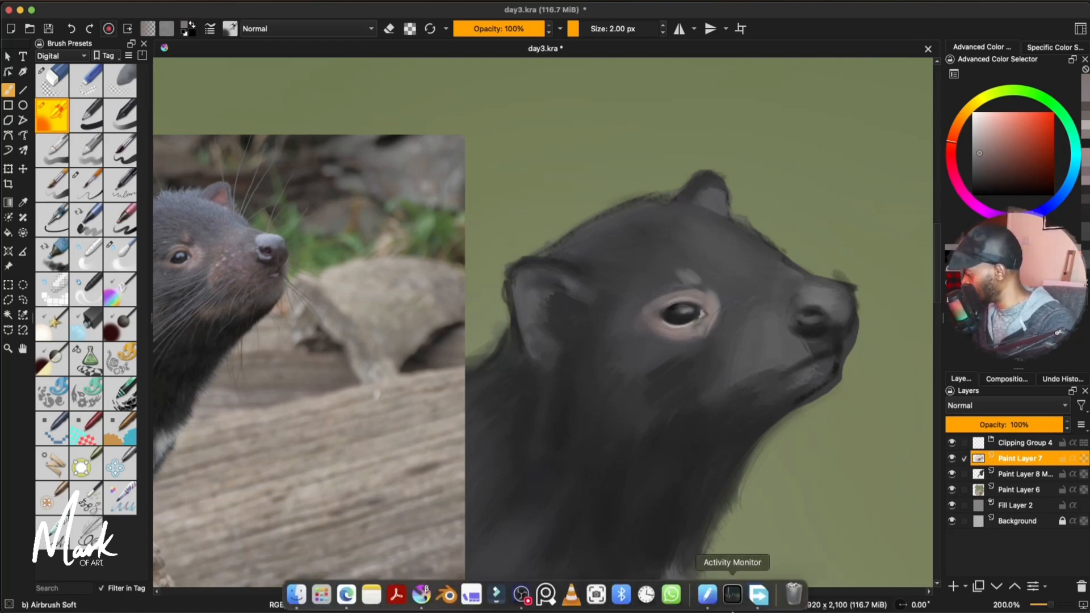
pyautogui.click(646, 596)
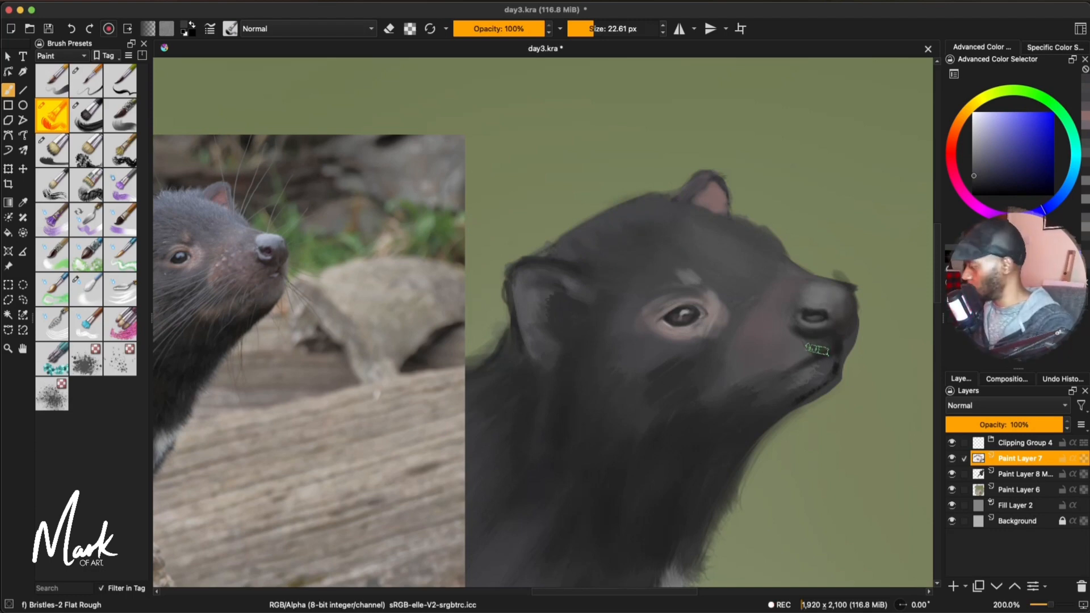
# Step: Save the painting file day3.kra
pyautogui.press('-')
pyautogui.press('-')
pyautogui.press('-')
pyautogui.moveTo(769, 393); pyautogui.dragTo(794, 344)
pyautogui.hotkey('ctrl', 's')
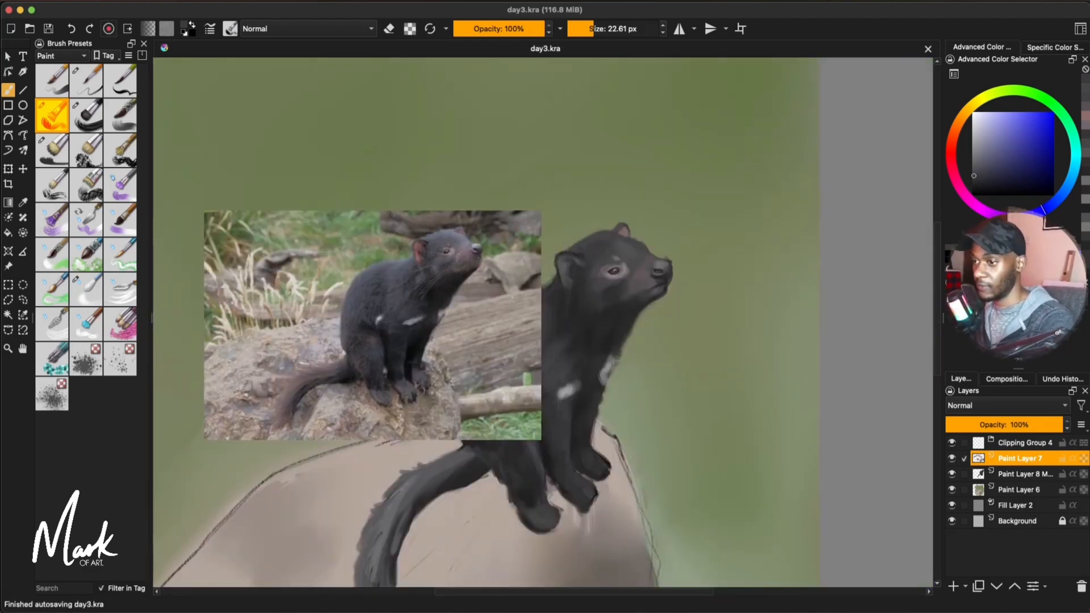
pyautogui.click(34, 1)
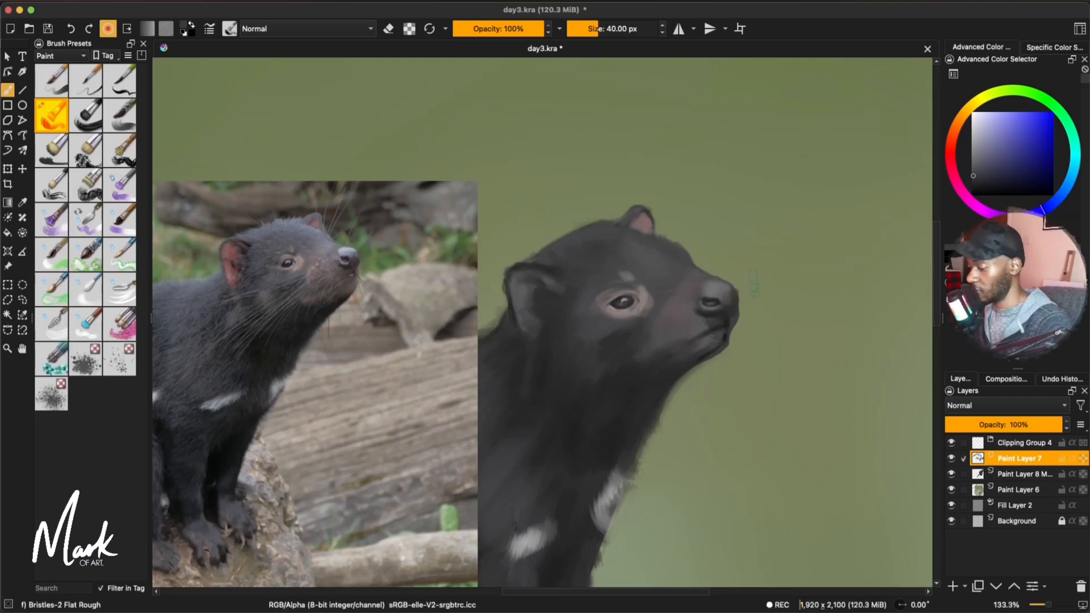
# Step: Reduce the Bristles-2 Flat Rough brush to 11 px and sample the nostril's colour for detailing the nose
pyautogui.press('+')
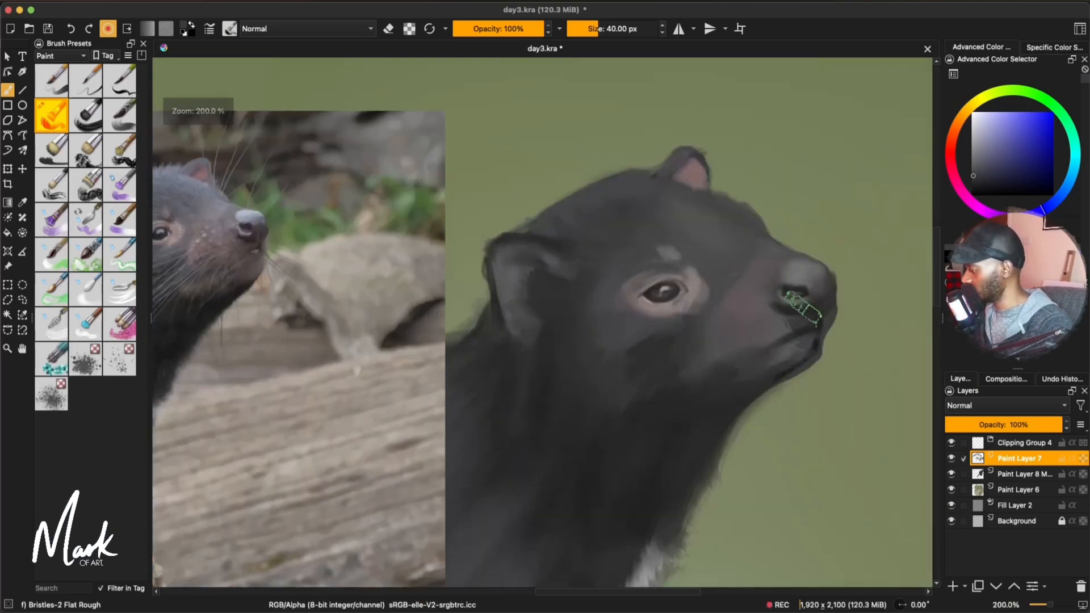
pyautogui.moveTo(766, 332)
pyautogui.mouseDown()
pyautogui.moveTo(720, 346)
pyautogui.moveTo(760, 340)
pyautogui.mouseUp()
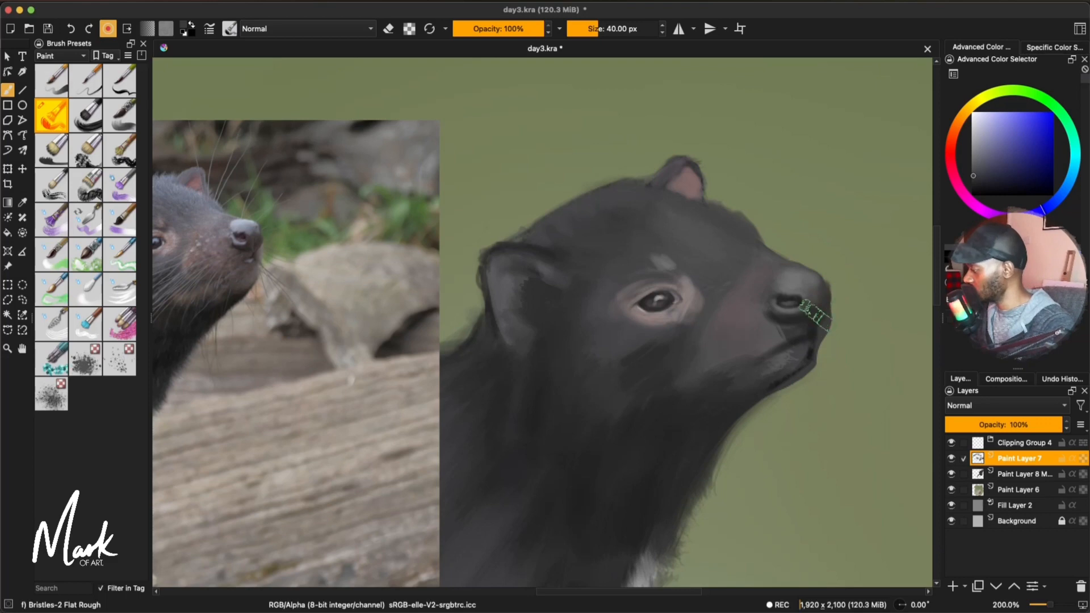
pyautogui.press('[')
pyautogui.press('[')
pyautogui.press('[')
pyautogui.press('[')
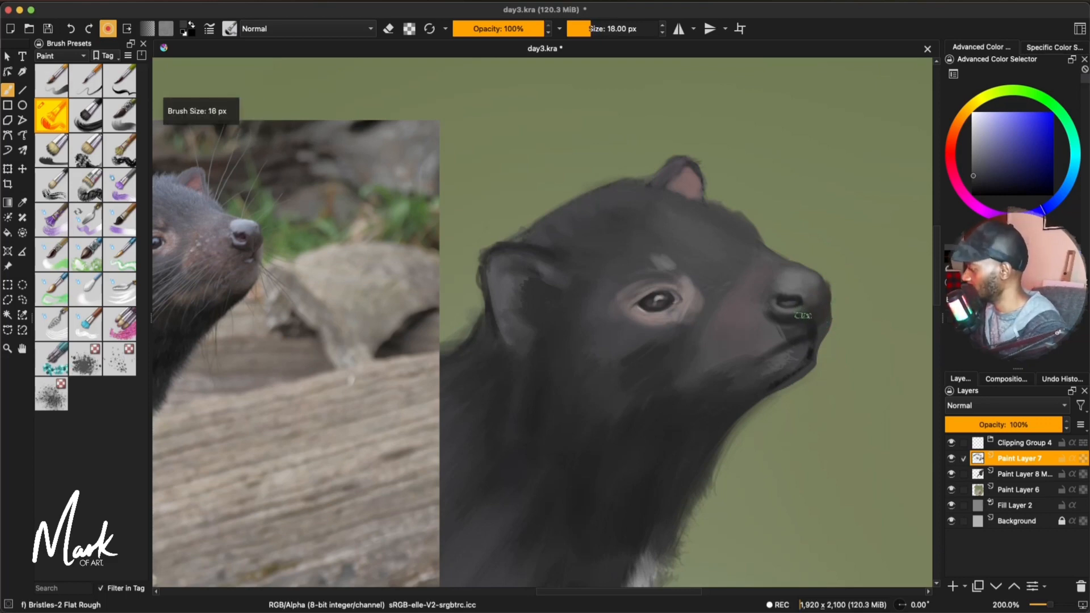
pyautogui.press('[')
pyautogui.press('[')
pyautogui.press('[')
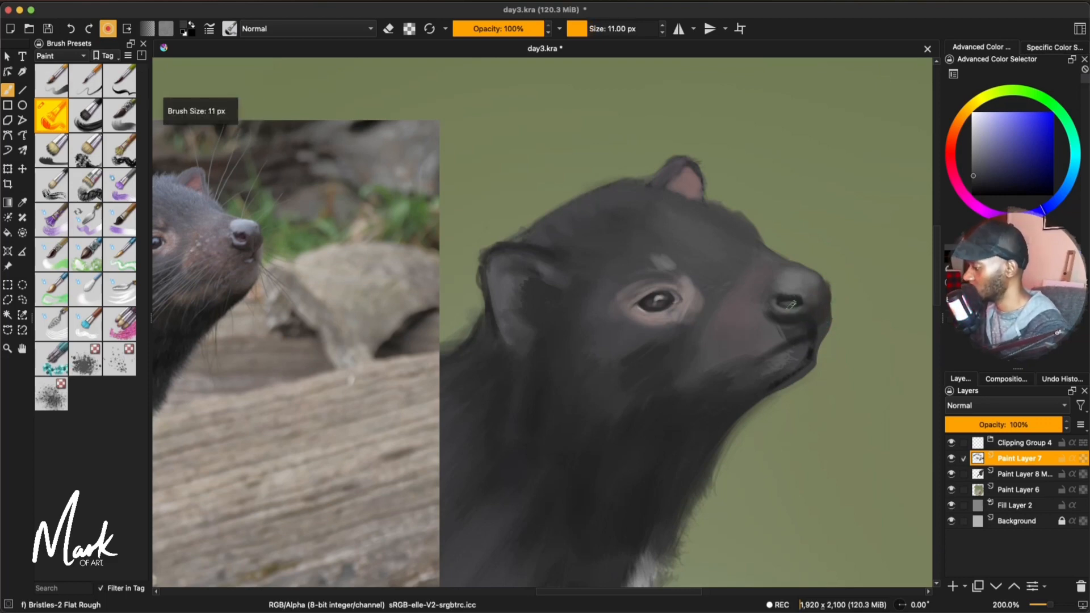
pyautogui.keyDown('ctrl'); pyautogui.click(791, 304); pyautogui.keyUp('ctrl')
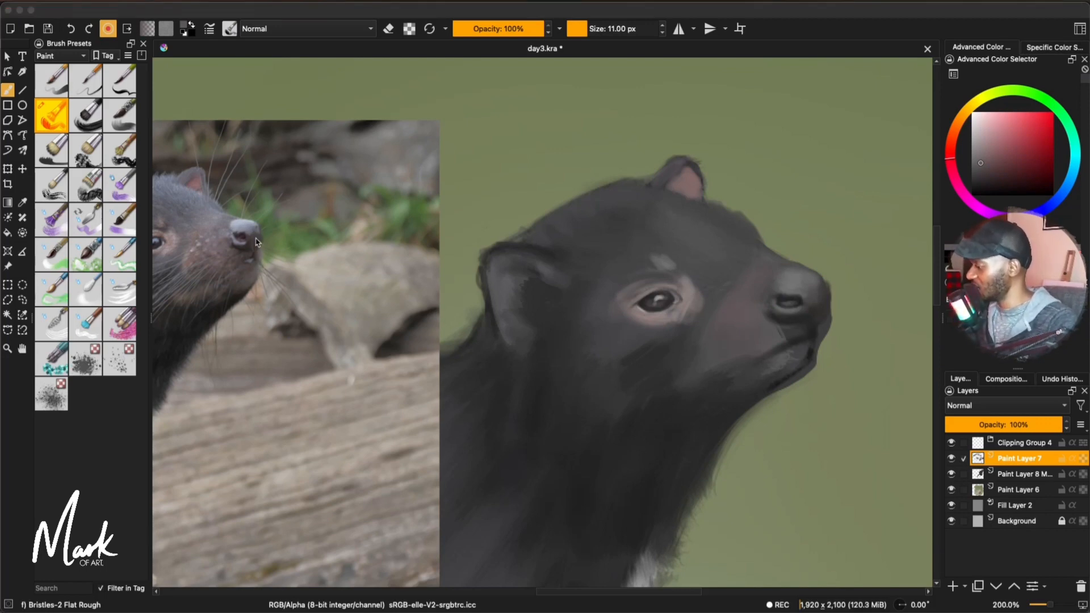
# Step: Sample tones from the reference and the muzzle to refine the front of the upper lip, using brush sizes of 5 and about 10 px
pyautogui.keyDown('ctrl'); pyautogui.click(287, 267); pyautogui.keyUp('ctrl')
pyautogui.press('[')
pyautogui.press('[')
pyautogui.press('[')
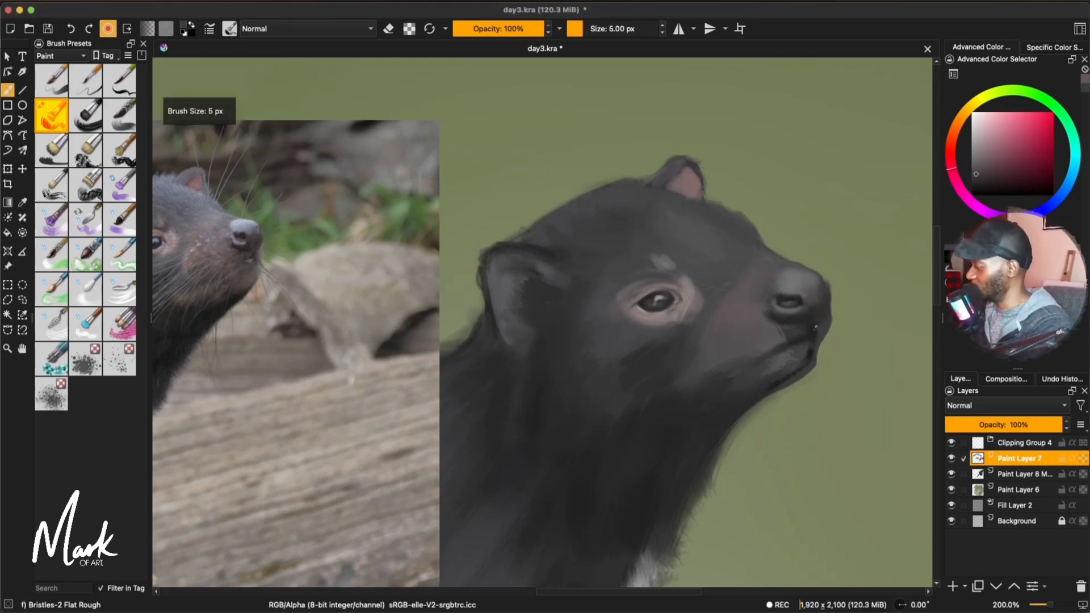
pyautogui.keyDown('ctrl'); pyautogui.click(826, 329); pyautogui.keyUp('ctrl')
pyautogui.press(']')
pyautogui.press(']')
pyautogui.press(']')
pyautogui.press(']')
pyautogui.press(']')
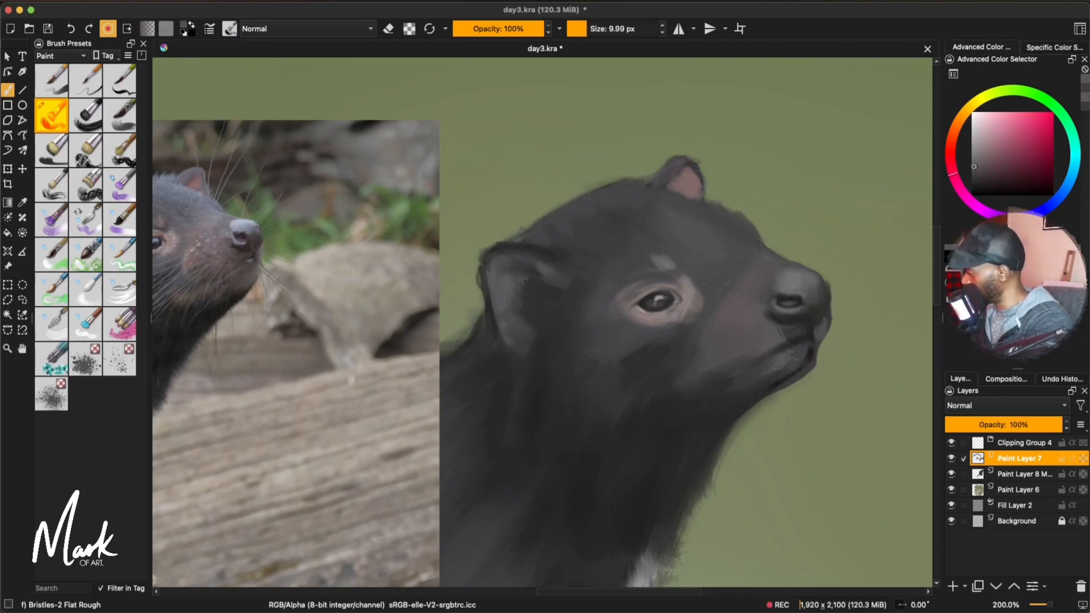
# Step: Repaint the chin and the lower jaw edge with sampled greys, cleaning up the dark outline
pyautogui.keyDown('ctrl'); pyautogui.click(804, 361); pyautogui.keyUp('ctrl')
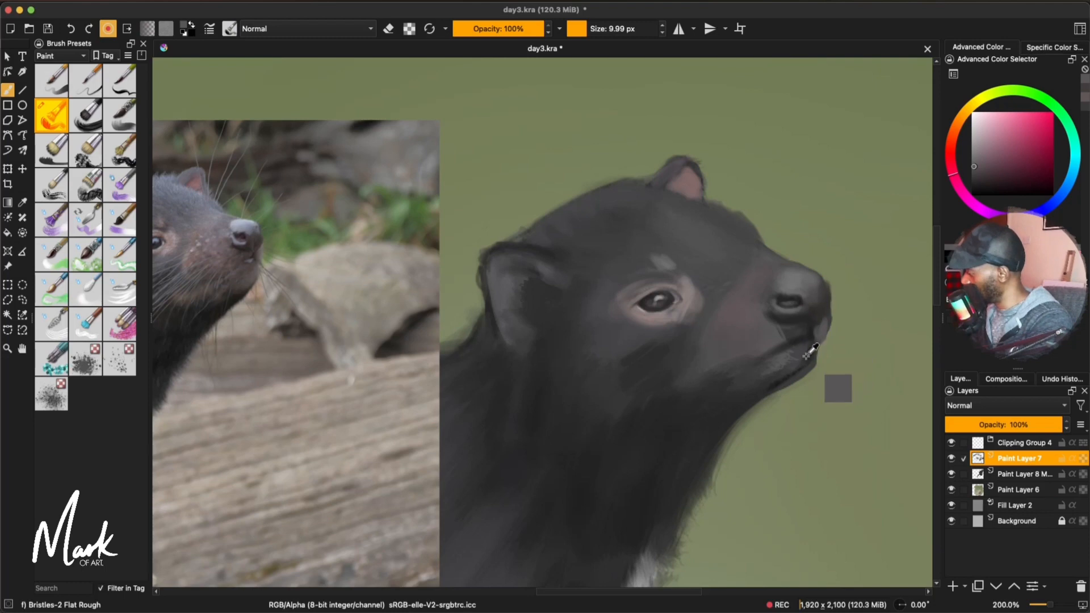
pyautogui.keyDown('ctrl'); pyautogui.click(810, 365); pyautogui.keyUp('ctrl')
pyautogui.moveTo(810, 351)
pyautogui.mouseDown()
pyautogui.moveTo(728, 413)
pyautogui.moveTo(780, 389)
pyautogui.mouseUp()
pyautogui.keyDown('ctrl'); pyautogui.click(734, 408); pyautogui.keyUp('ctrl')
pyautogui.moveTo(738, 420)
pyautogui.mouseDown()
pyautogui.moveTo(793, 383)
pyautogui.moveTo(763, 399)
pyautogui.mouseUp()
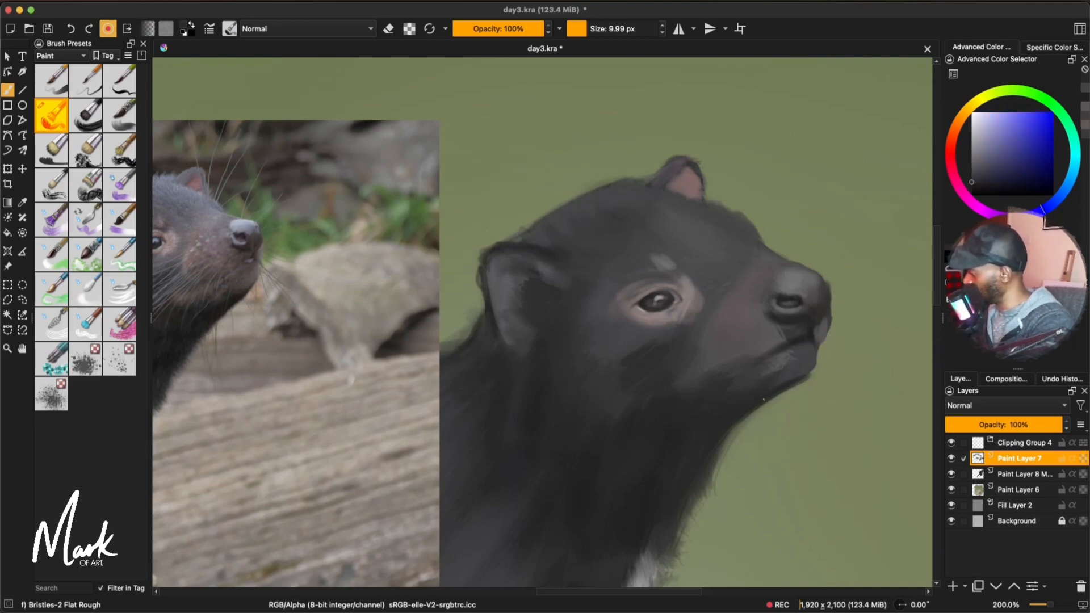
pyautogui.keyDown('ctrl'); pyautogui.click(797, 370); pyautogui.keyUp('ctrl')
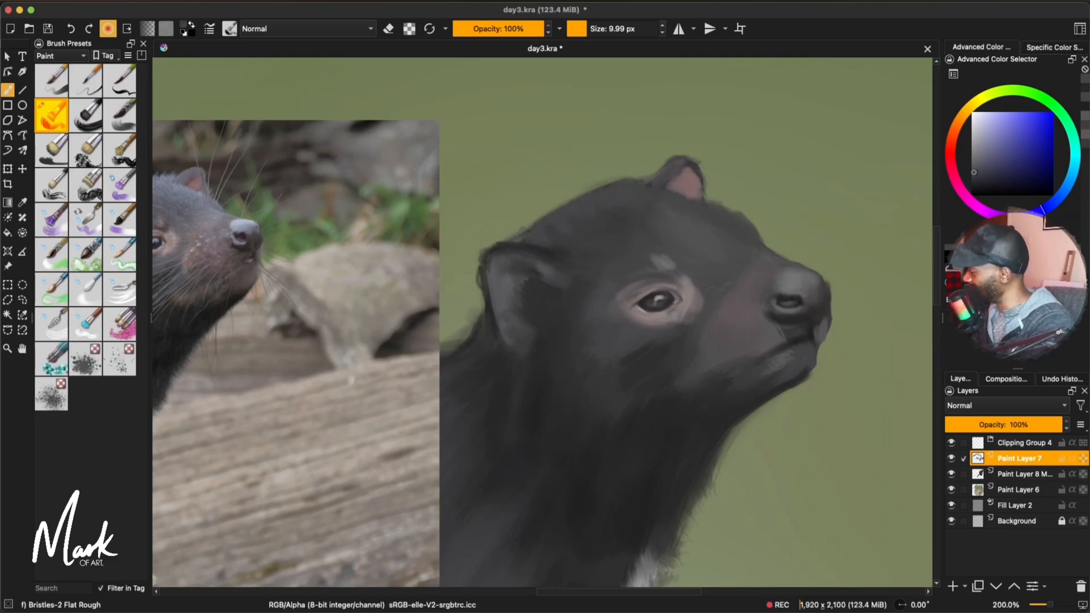
# Step: Blend the mouth corner and the muzzle below the nose with tones sampled from the surrounding fur
pyautogui.keyDown('shift'); pyautogui.moveTo(785, 351); pyautogui.dragTo(796, 351); pyautogui.keyUp('shift')
pyautogui.keyDown('ctrl'); pyautogui.click(803, 337); pyautogui.keyUp('ctrl')
pyautogui.moveTo(758, 384)
pyautogui.mouseDown()
pyautogui.moveTo(785, 364)
pyautogui.moveTo(783, 343)
pyautogui.moveTo(743, 367)
pyautogui.moveTo(719, 362)
pyautogui.moveTo(760, 364)
pyautogui.moveTo(791, 332)
pyautogui.mouseUp()
pyautogui.keyDown('ctrl'); pyautogui.click(778, 359); pyautogui.keyUp('ctrl')
pyautogui.keyDown('ctrl'); pyautogui.click(757, 316); pyautogui.keyUp('ctrl')
pyautogui.keyDown('ctrl'); pyautogui.click(791, 287); pyautogui.keyUp('ctrl')
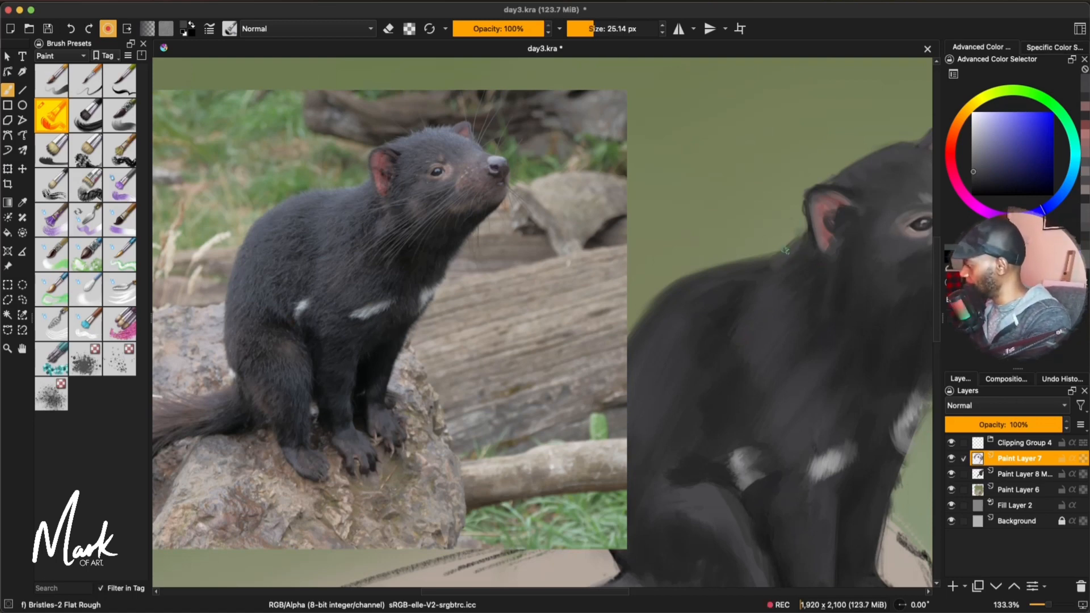
# Step: Paint bluish-grey fur highlights along the upper back and down over the shoulder with Bristles-2 Flat Rough
pyautogui.moveTo(801, 244); pyautogui.dragTo(720, 269)
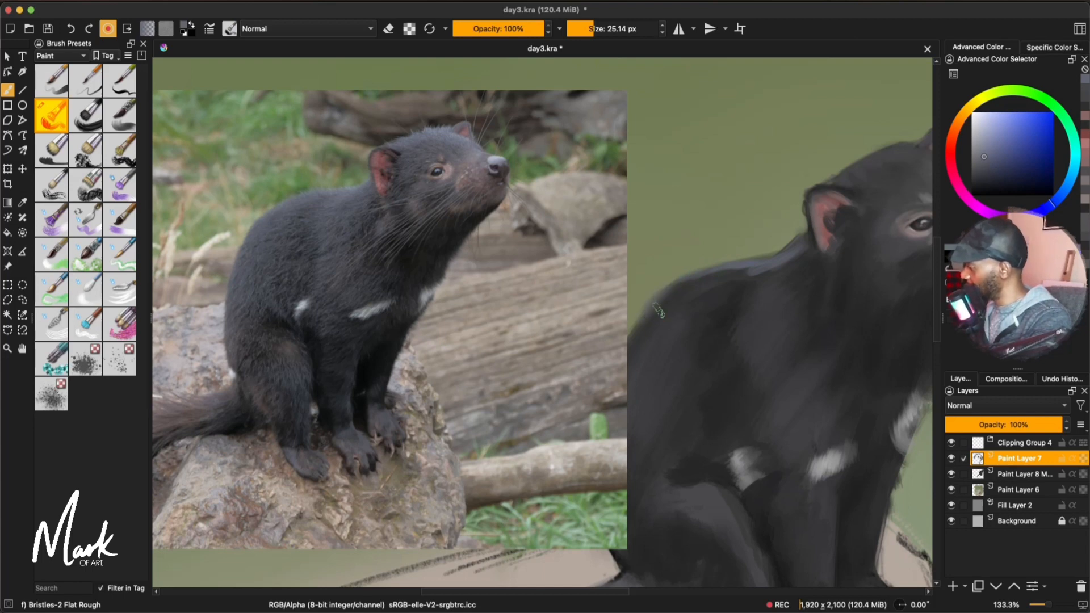
pyautogui.moveTo(749, 276); pyautogui.dragTo(745, 357)
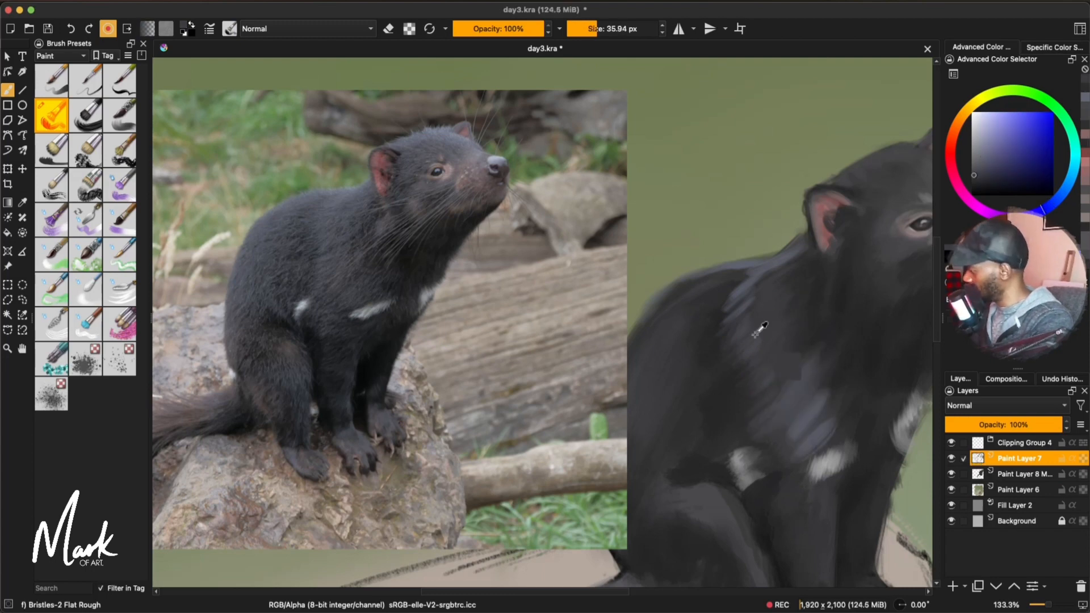
# Step: Blend the shoulder fur with tones sampled from the painting and trim the edges of the white chest patch with dark grey
pyautogui.keyDown('ctrl'); pyautogui.click(740, 348); pyautogui.keyUp('ctrl')
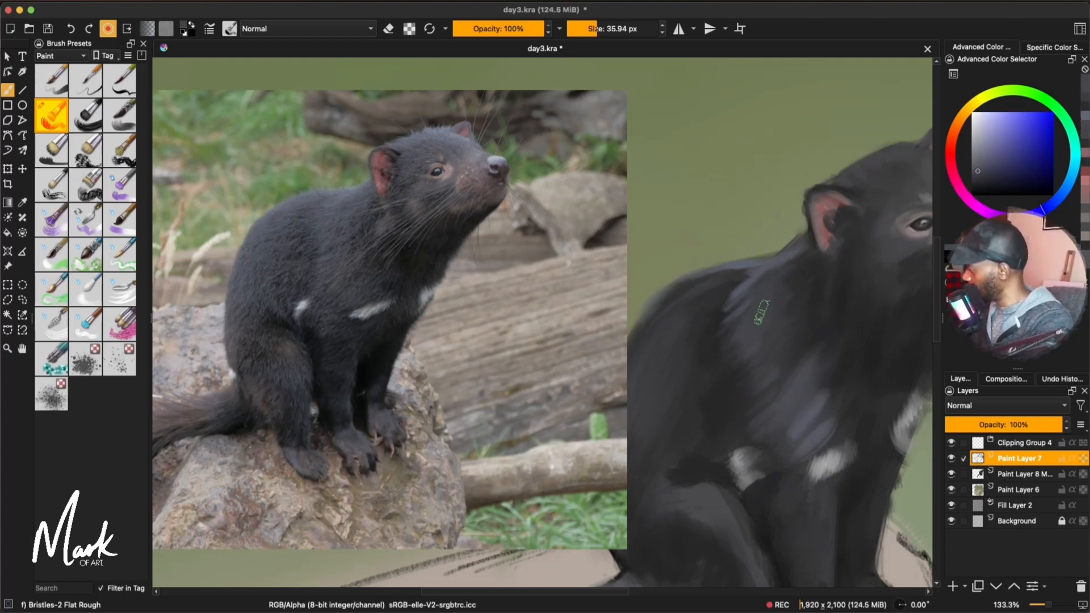
pyautogui.keyDown('ctrl'); pyautogui.click(788, 391); pyautogui.keyUp('ctrl')
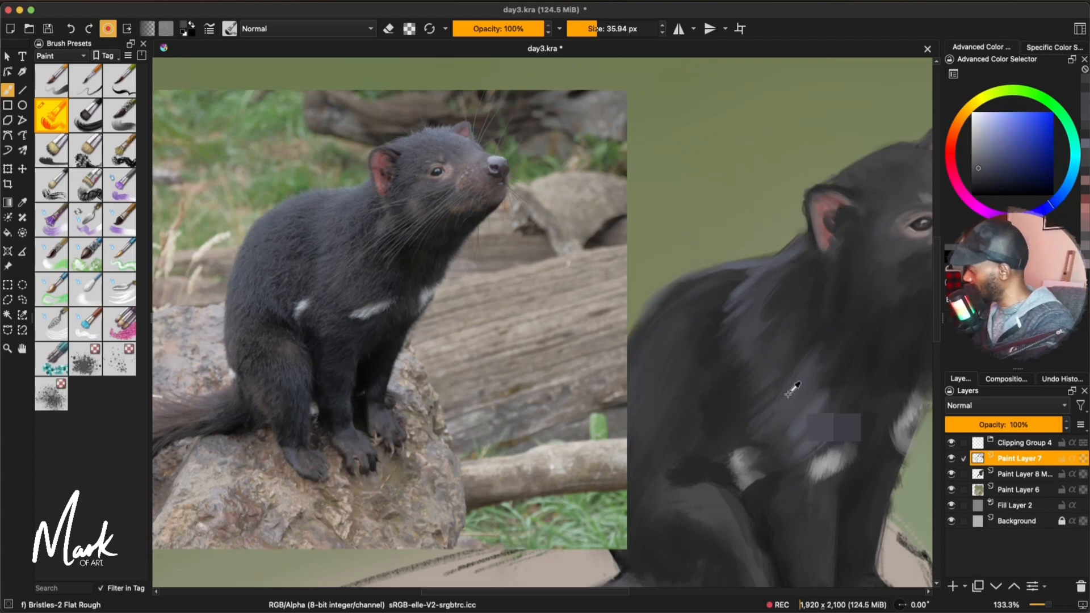
pyautogui.keyDown('ctrl'); pyautogui.click(817, 347); pyautogui.keyUp('ctrl')
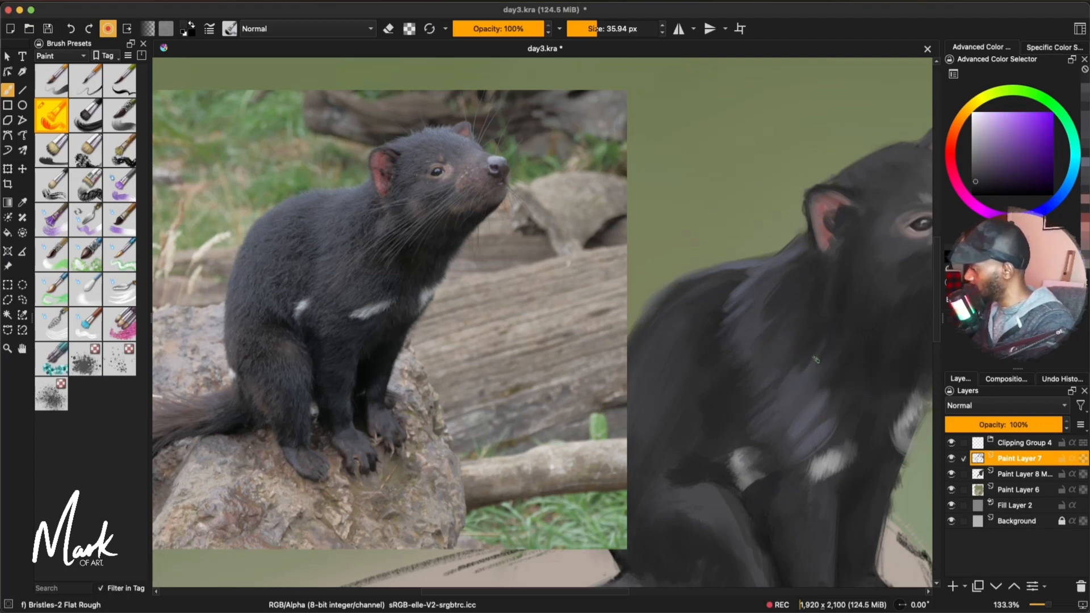
pyautogui.moveTo(816, 359)
pyautogui.mouseDown()
pyautogui.moveTo(842, 379)
pyautogui.moveTo(810, 416)
pyautogui.mouseUp()
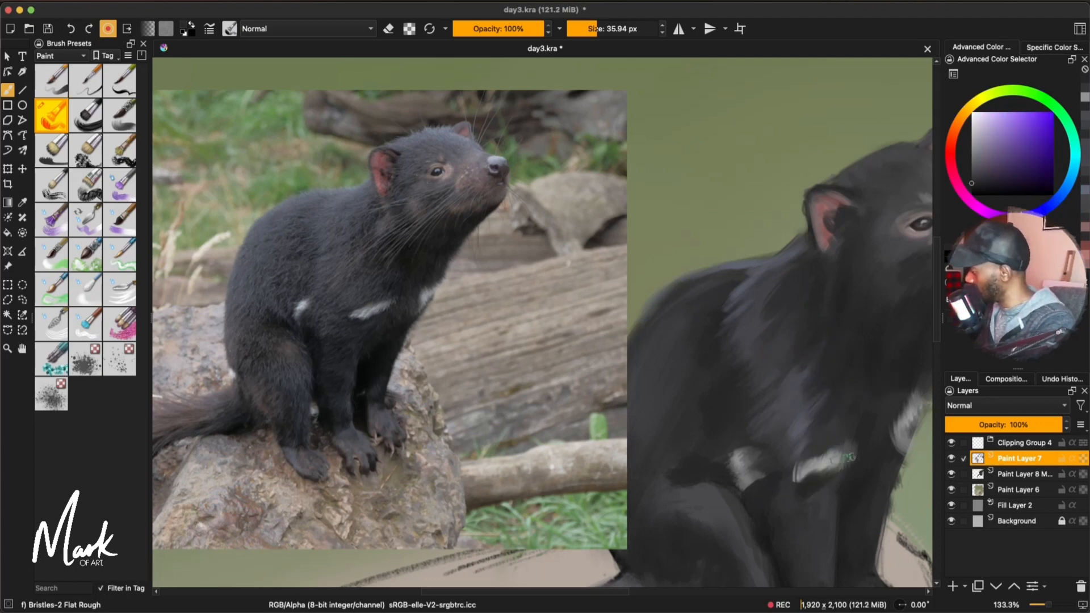
pyautogui.moveTo(849, 458); pyautogui.dragTo(782, 496)
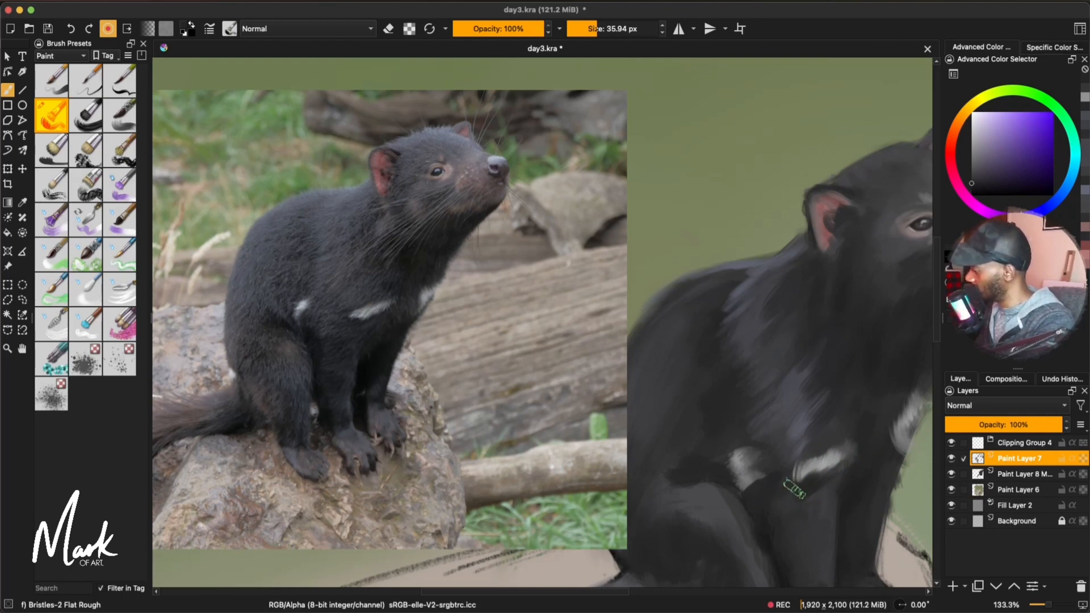
# Step: Paint sampled bluish-grey tones down the back and flank, enlarging the brush to 59 px to blend the shoulder
pyautogui.keyDown('ctrl'); pyautogui.click(743, 300); pyautogui.keyUp('ctrl')
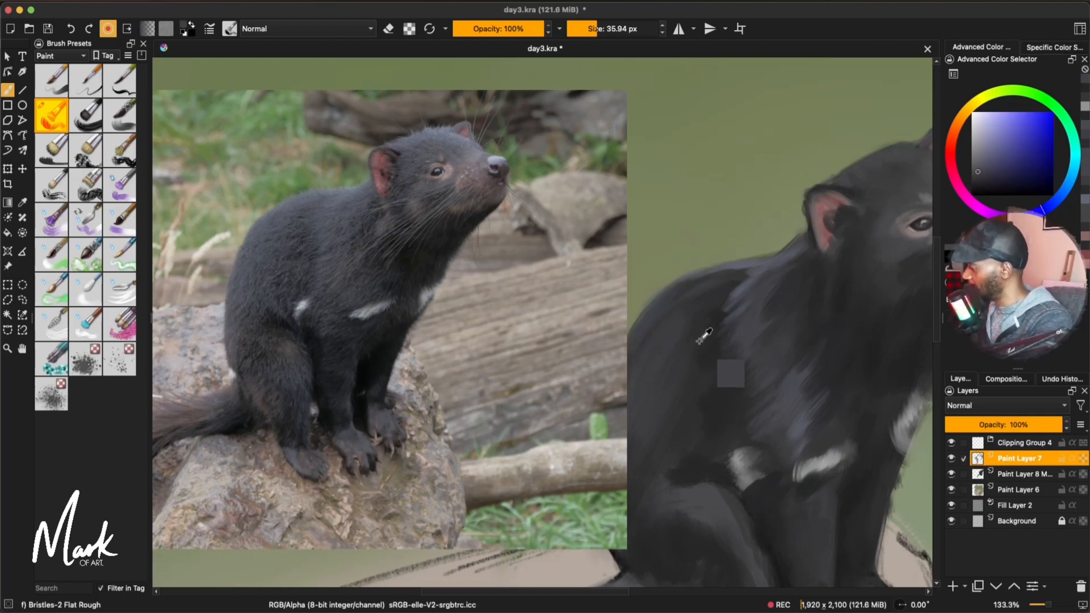
pyautogui.keyDown('ctrl'); pyautogui.click(727, 312); pyautogui.keyUp('ctrl')
pyautogui.moveTo(741, 282)
pyautogui.mouseDown()
pyautogui.moveTo(722, 317)
pyautogui.moveTo(737, 339)
pyautogui.moveTo(713, 382)
pyautogui.mouseUp()
pyautogui.press(']')
pyautogui.press(']')
pyautogui.press(']')
pyautogui.press(']')
pyautogui.press(']')
pyautogui.press(']')
pyautogui.press(']')
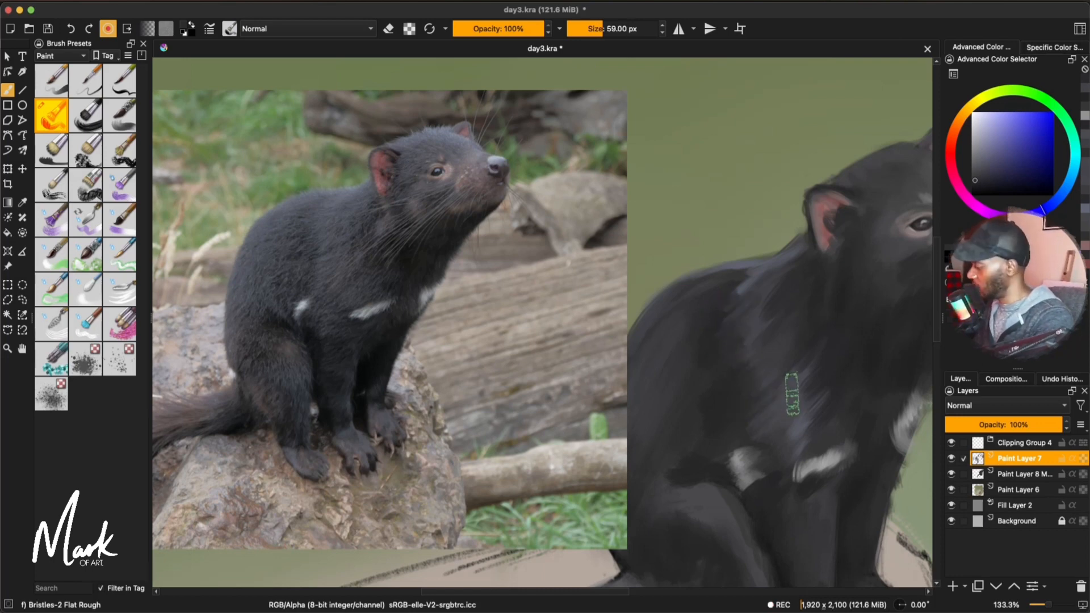
pyautogui.scroll(-4, 797, 390)
pyautogui.moveTo(876, 401); pyautogui.dragTo(814, 387)
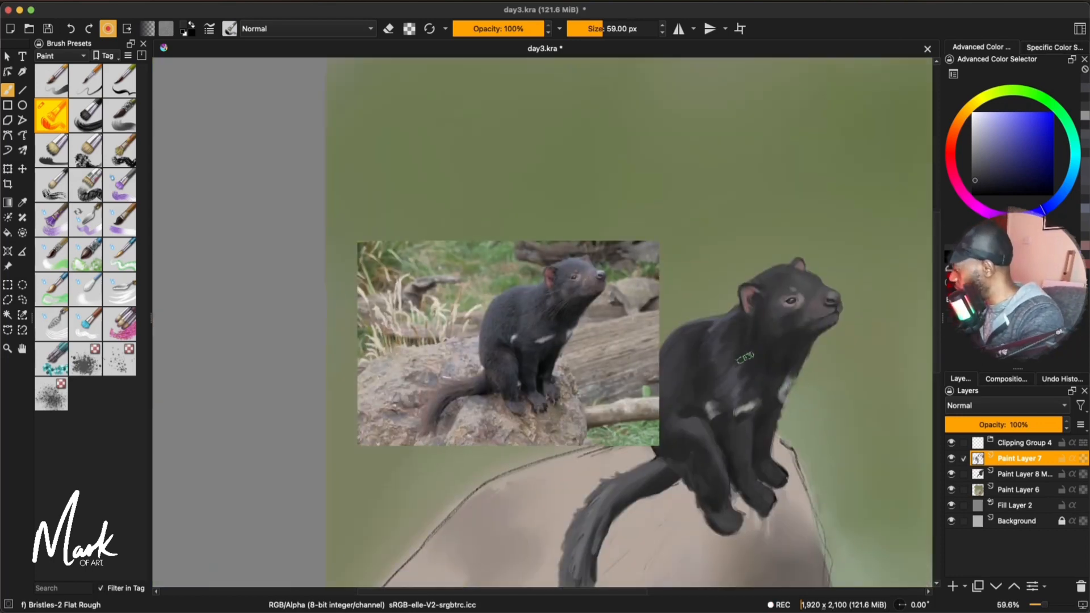
pyautogui.moveTo(752, 359)
pyautogui.mouseDown()
pyautogui.moveTo(702, 336)
pyautogui.moveTo(718, 365)
pyautogui.mouseUp()
# Step: Darken the area below the white chest patch and along the foreleg to the paw with sampled darks at 52.45 px
pyautogui.keyDown('ctrl'); pyautogui.click(702, 336); pyautogui.keyUp('ctrl')
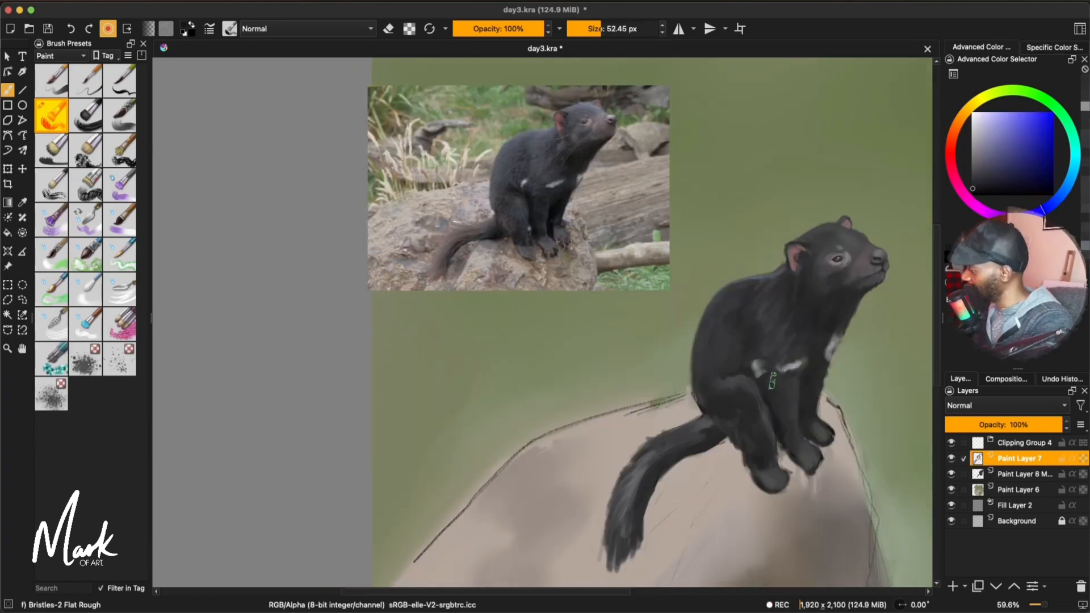
pyautogui.moveTo(775, 375); pyautogui.dragTo(770, 391)
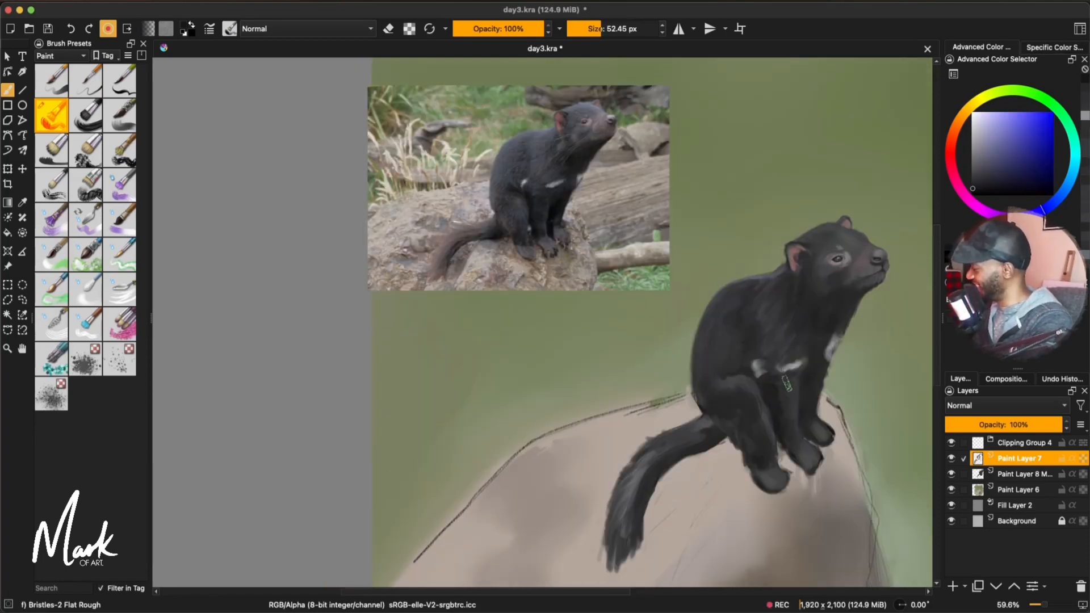
pyautogui.keyDown('ctrl'); pyautogui.click(796, 450); pyautogui.keyUp('ctrl')
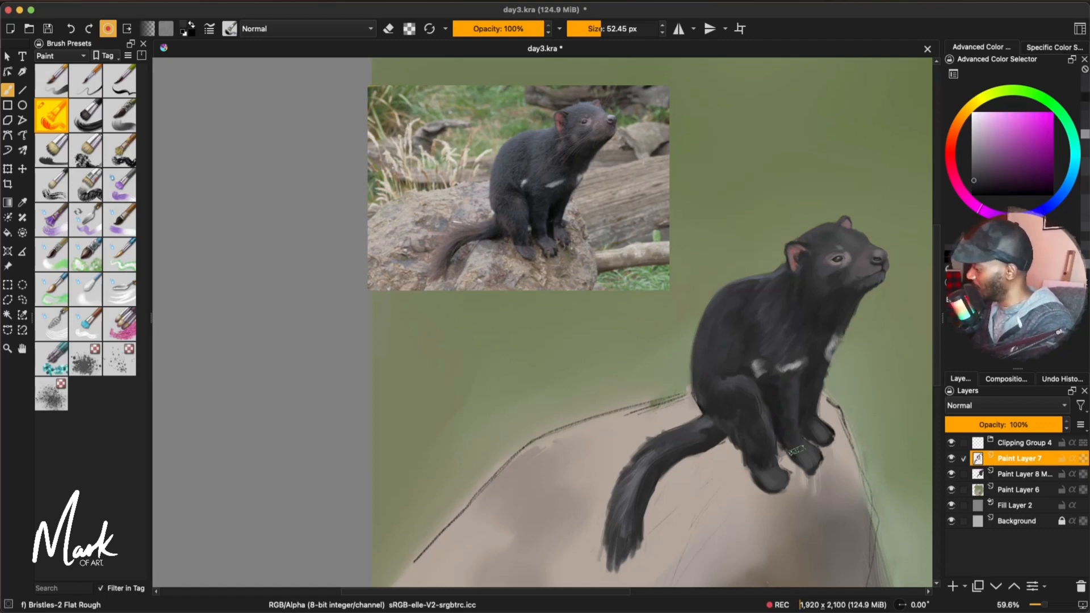
pyautogui.keyDown('ctrl'); pyautogui.click(772, 389); pyautogui.keyUp('ctrl')
pyautogui.moveTo(771, 389); pyautogui.dragTo(791, 451)
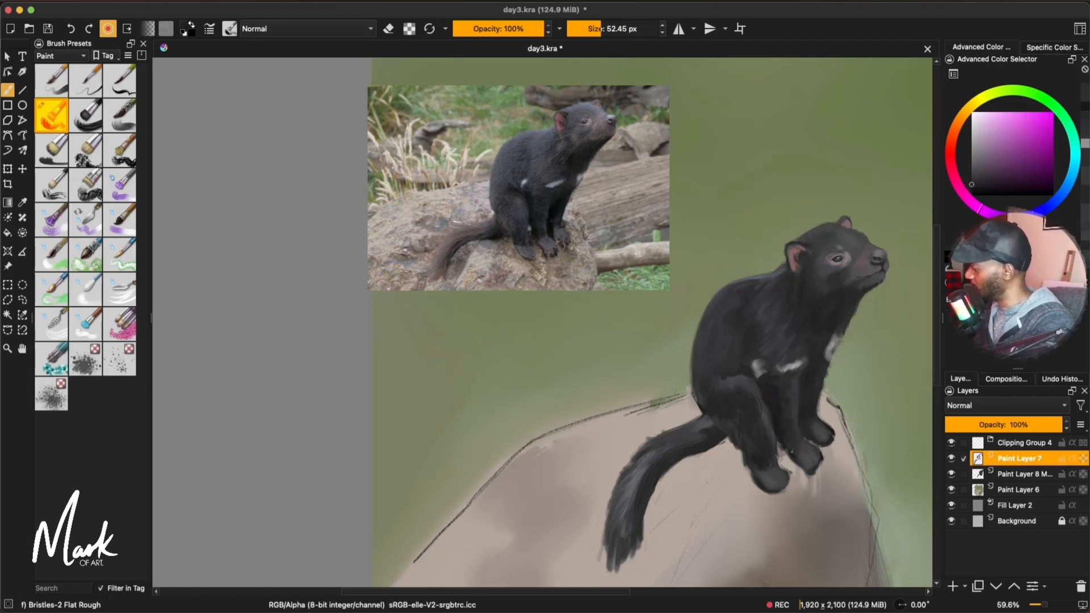
# Step: Deepen the shadows under the jaw and along the neck with a sampled near-black, using brush sizes of 60.62 and 56.23 px
pyautogui.keyDown('ctrl'); pyautogui.click(803, 403); pyautogui.keyUp('ctrl')
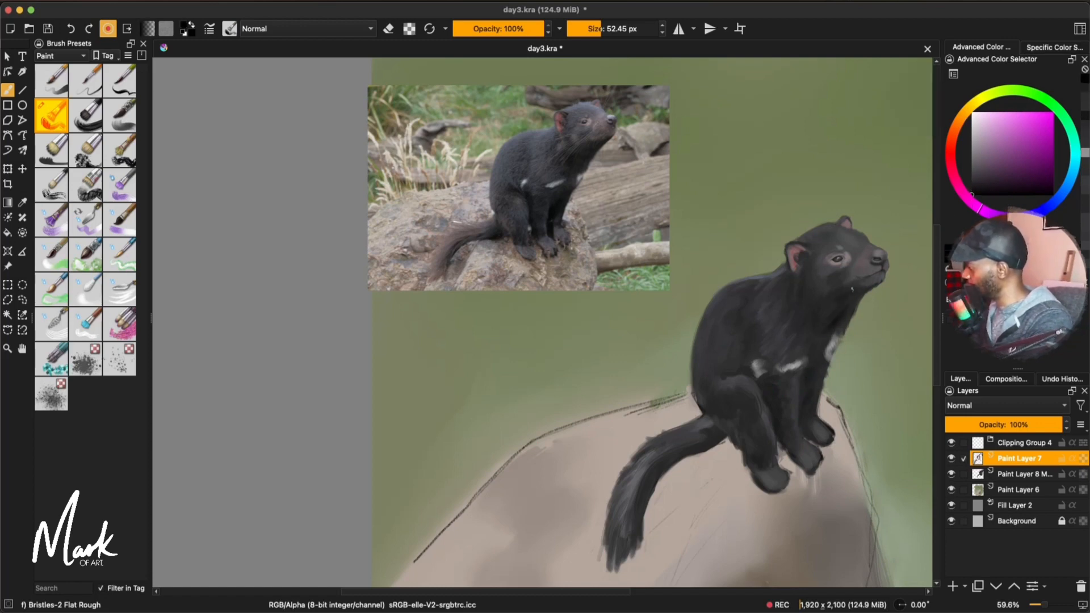
pyautogui.press(']')
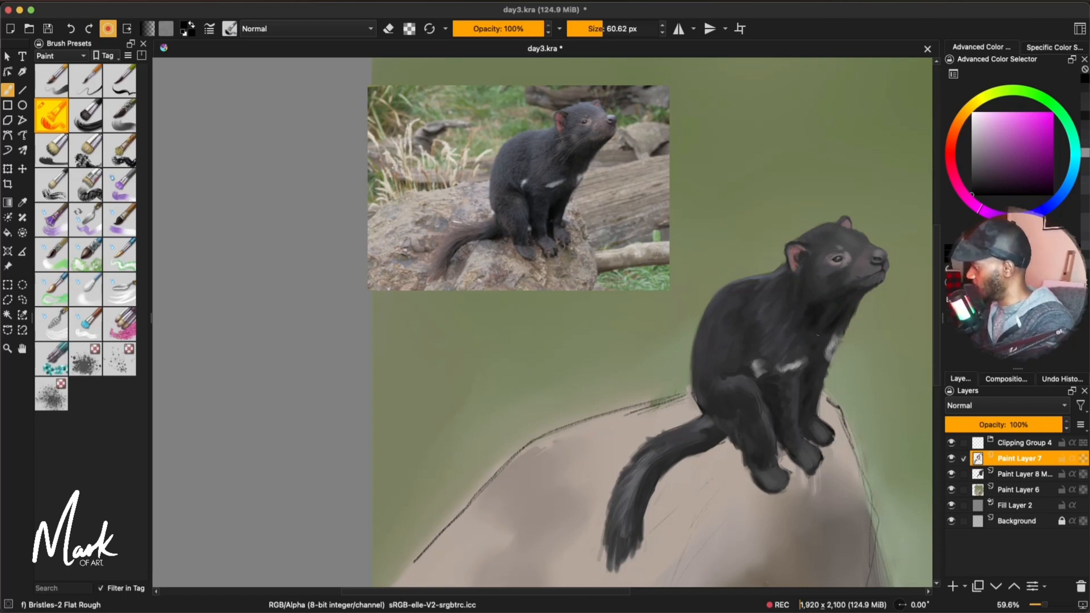
pyautogui.press('[')
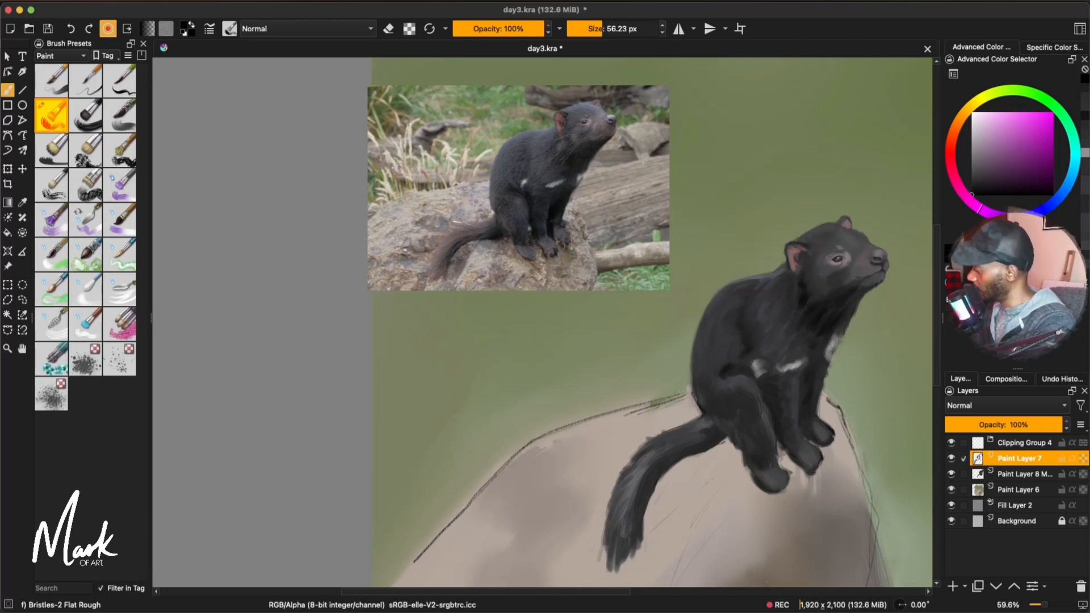
# Step: Refine the fur along the upper back with a bluish grey and a dark tone sampled from the body
pyautogui.keyDown('ctrl'); pyautogui.click(779, 270); pyautogui.keyUp('ctrl')
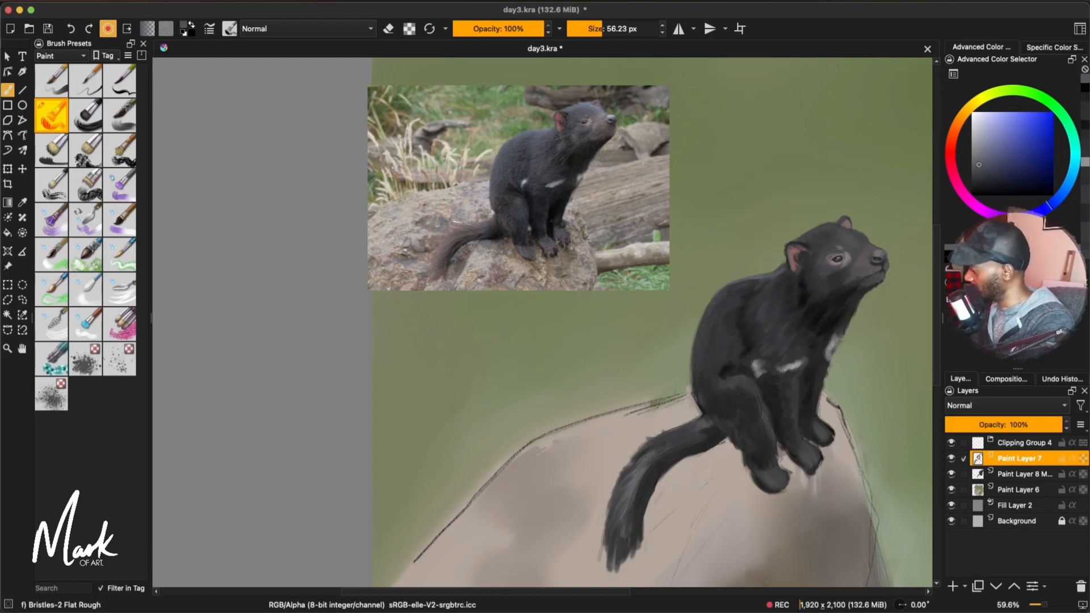
pyautogui.keyDown('ctrl'); pyautogui.click(731, 313); pyautogui.keyUp('ctrl')
pyautogui.moveTo(729, 314); pyautogui.dragTo(715, 348)
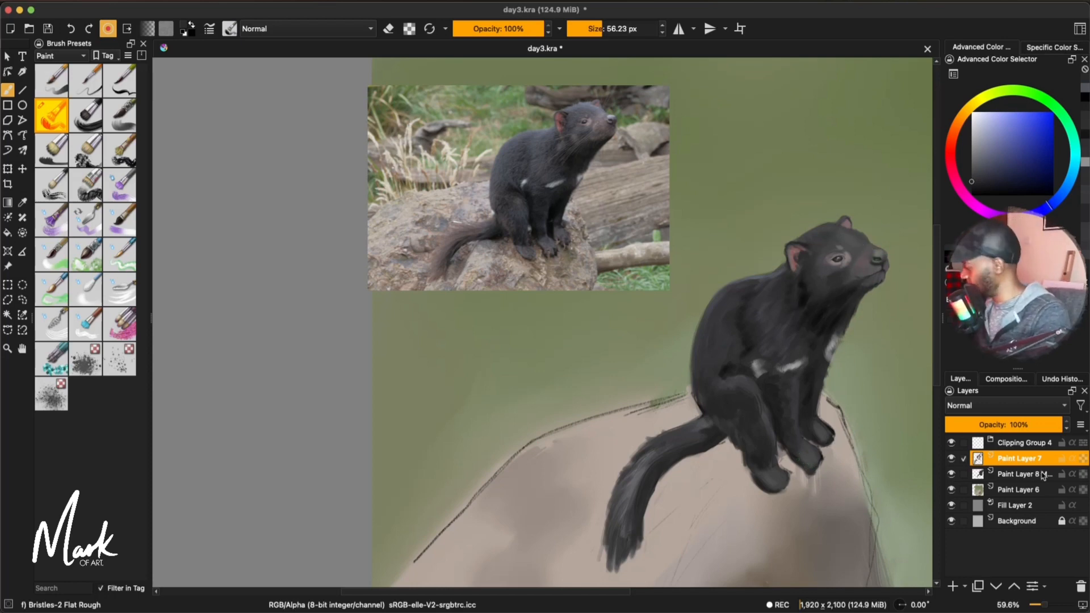
# Step: Merge Paint Layer 7 into the layer below and add a new paint layer above it with inherited alpha
pyautogui.hotkey('ctrl', 'e')
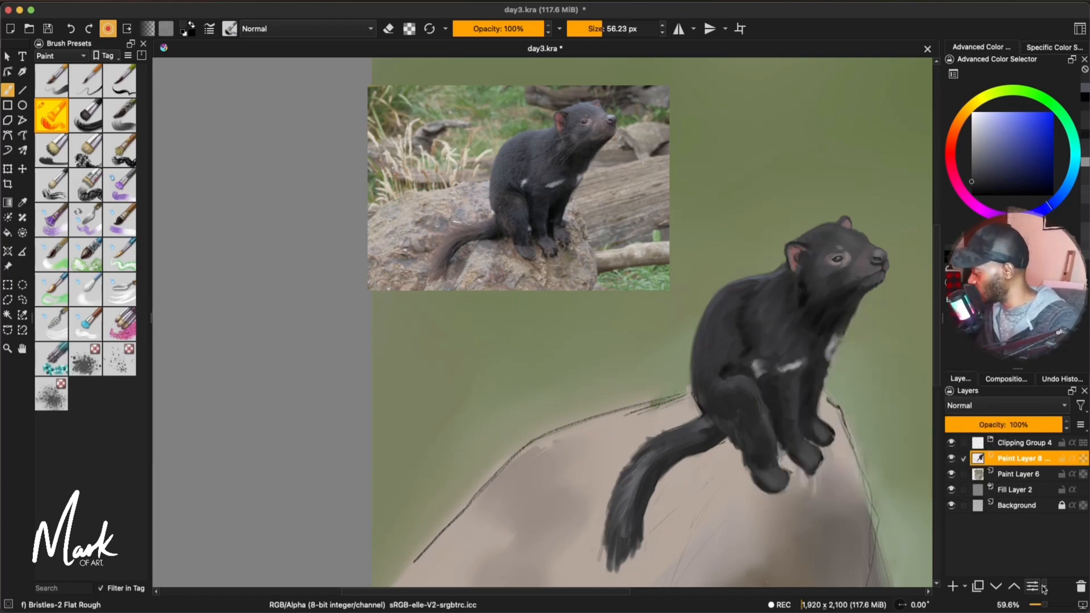
pyautogui.click(952, 586)
pyautogui.click(1072, 460)
pyautogui.hotkey('alt', 'shift', 'm')
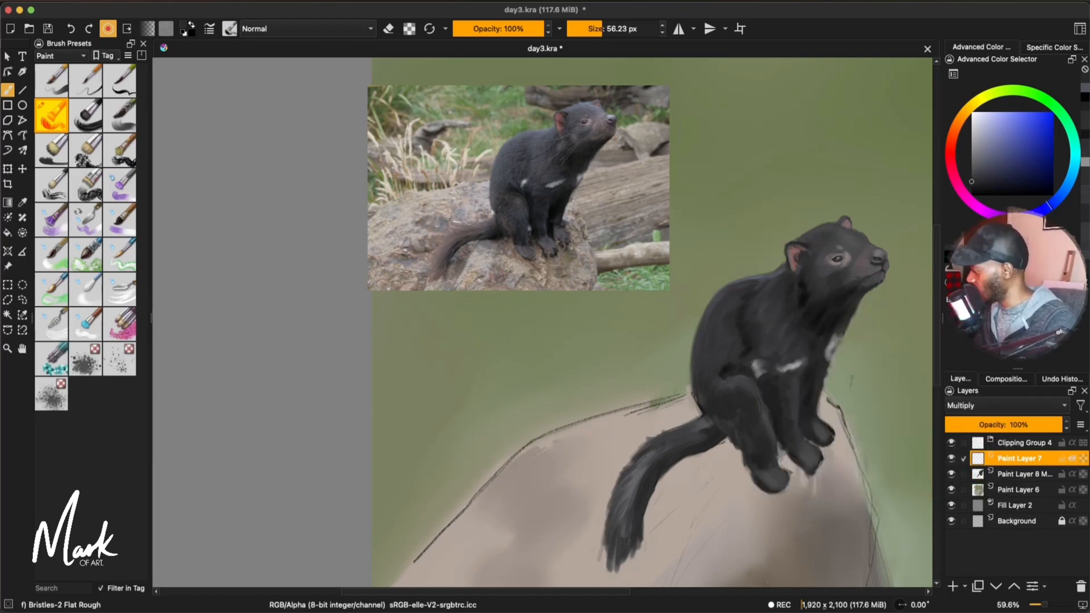
pyautogui.click(971, 160)
pyautogui.moveTo(768, 359); pyautogui.dragTo(849, 297)
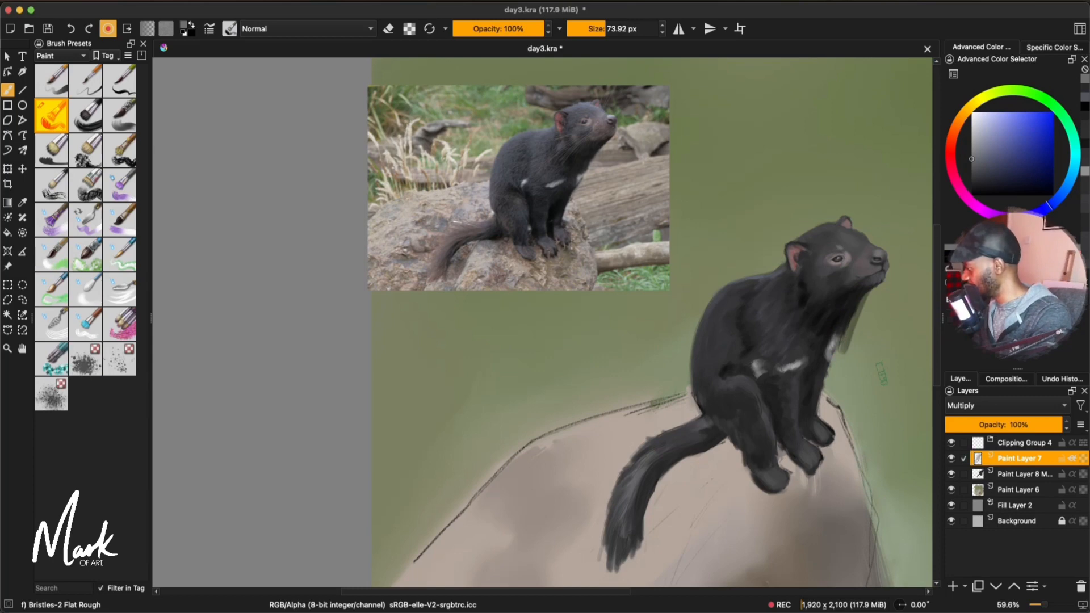
pyautogui.hotkey('alt', 'shift', 'n')
# Step: Move Paint Layer 7 and the merged animal layer into Clipping Group 4, and set Paint Layer 7 to Multiply
pyautogui.moveTo(1026, 454); pyautogui.dragTo(1028, 446)
pyautogui.moveTo(1022, 475); pyautogui.dragTo(1025, 465)
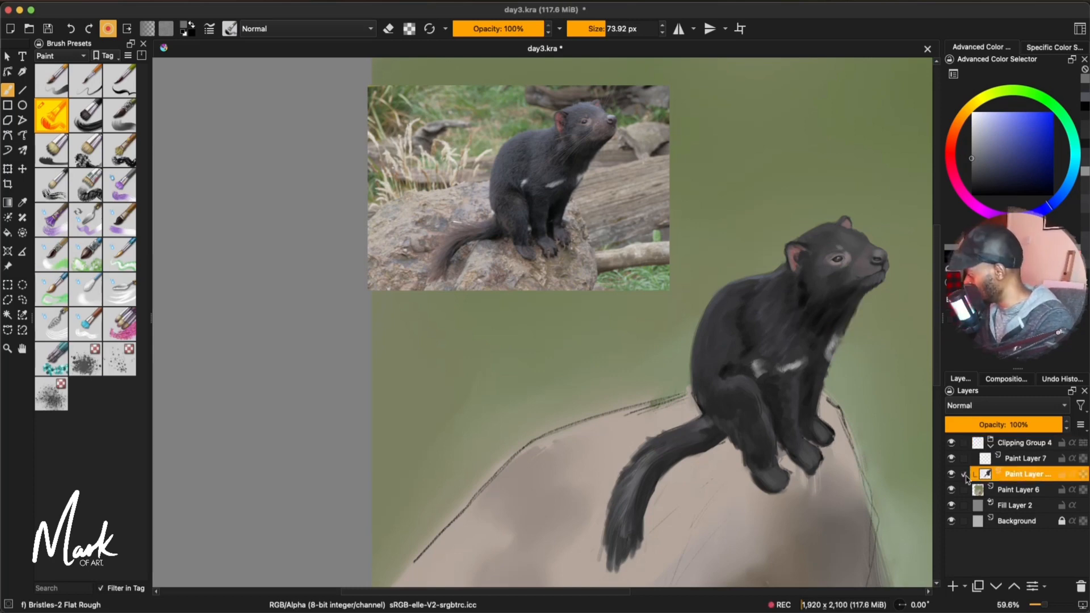
pyautogui.click(1025, 458)
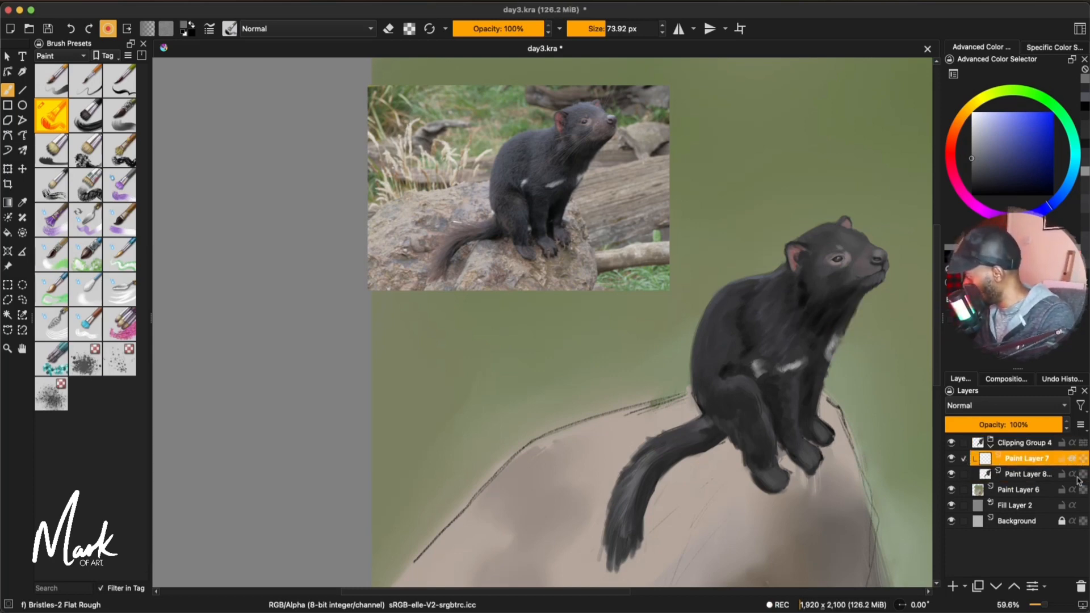
pyautogui.click(1004, 405)
pyautogui.click(987, 392)
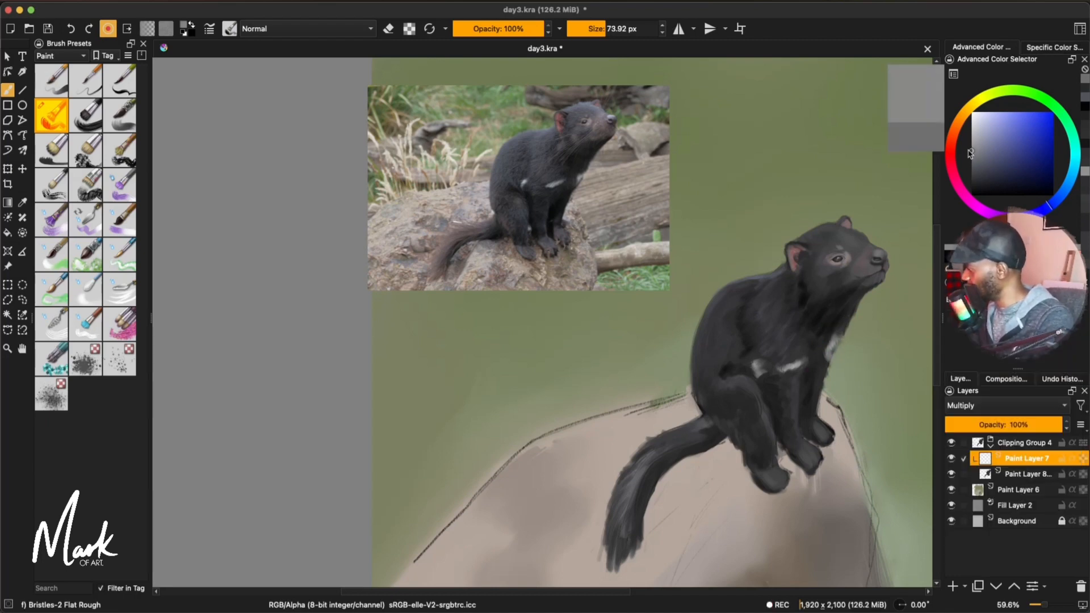
# Step: Shade the chest, forelegs, hind leg and hind foot in mid grey on the Multiply layer, confining the shading with inherited alpha
pyautogui.moveTo(853, 305); pyautogui.dragTo(830, 363)
pyautogui.moveTo(811, 421); pyautogui.dragTo(821, 438)
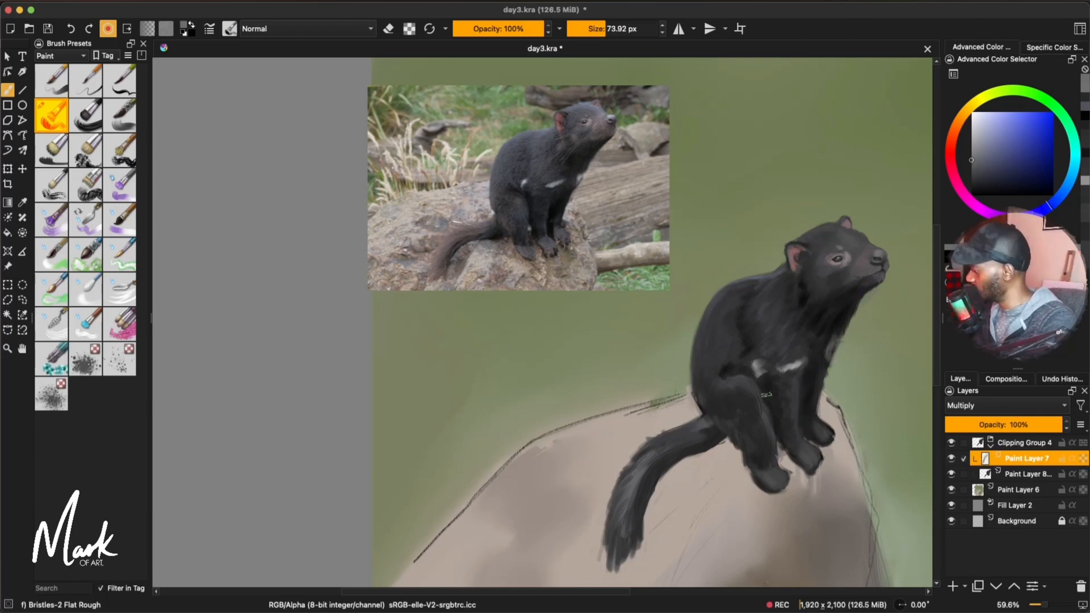
pyautogui.moveTo(768, 395); pyautogui.dragTo(782, 439)
pyautogui.moveTo(718, 423)
pyautogui.mouseDown()
pyautogui.moveTo(748, 474)
pyautogui.moveTo(757, 463)
pyautogui.moveTo(741, 529)
pyautogui.moveTo(762, 551)
pyautogui.mouseUp()
pyautogui.click(1072, 458)
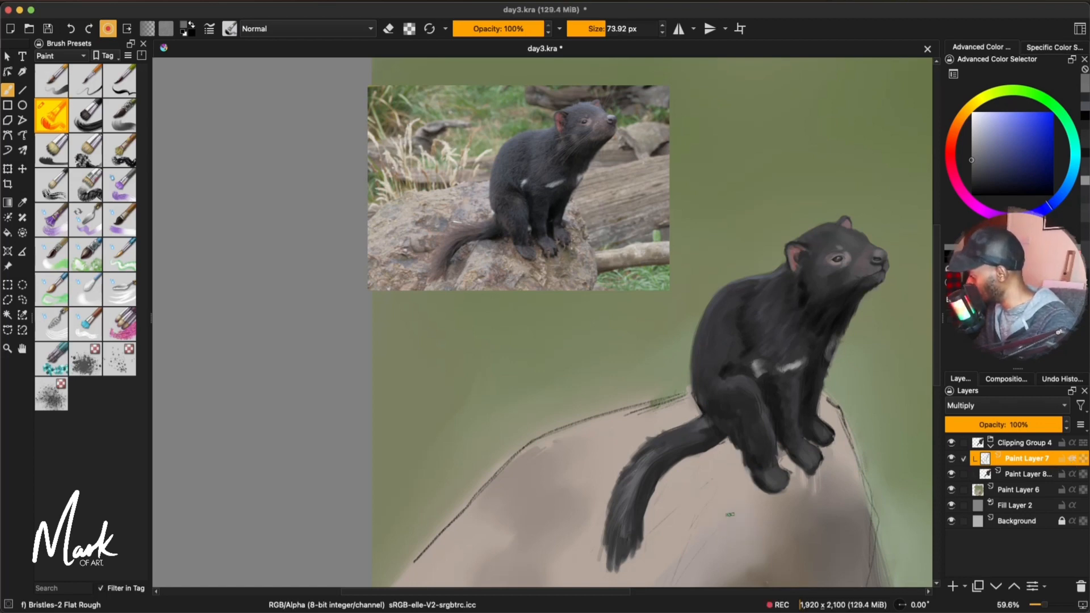
pyautogui.moveTo(759, 474); pyautogui.dragTo(773, 488)
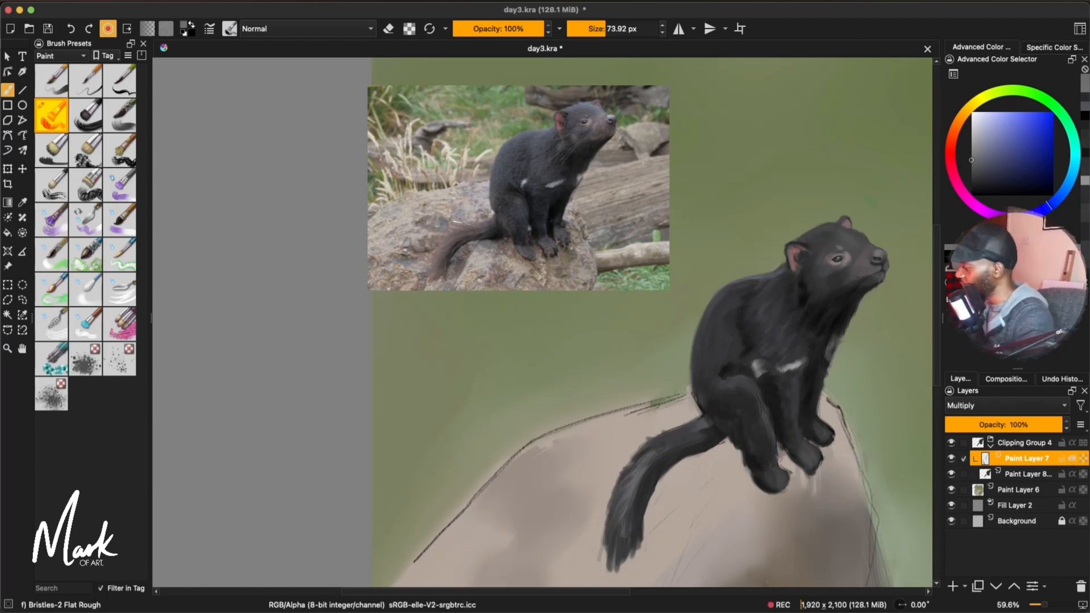
pyautogui.moveTo(752, 397); pyautogui.dragTo(727, 404)
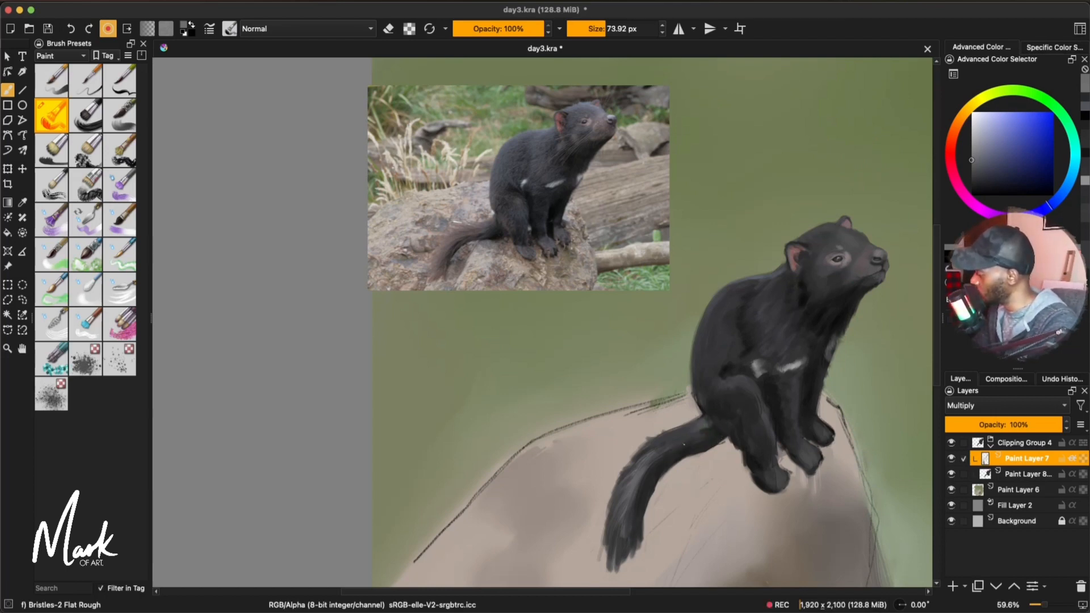
# Step: Darken the tail with grey Multiply strokes and extend the shading over the back and neck, enlarging the brush to 100.80 px
pyautogui.moveTo(684, 444); pyautogui.dragTo(676, 460)
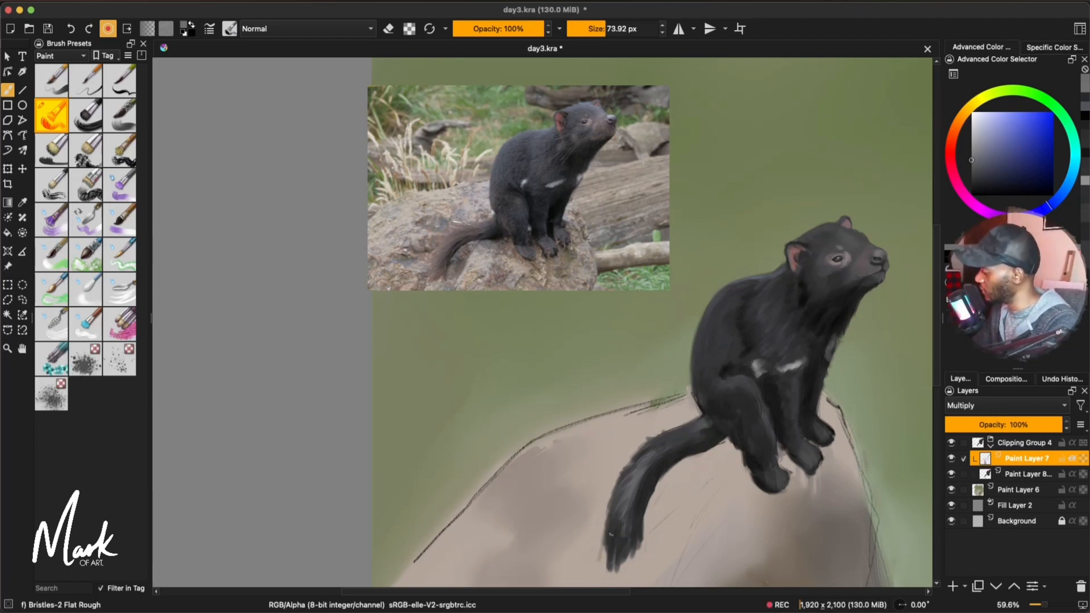
pyautogui.moveTo(611, 533); pyautogui.dragTo(638, 485)
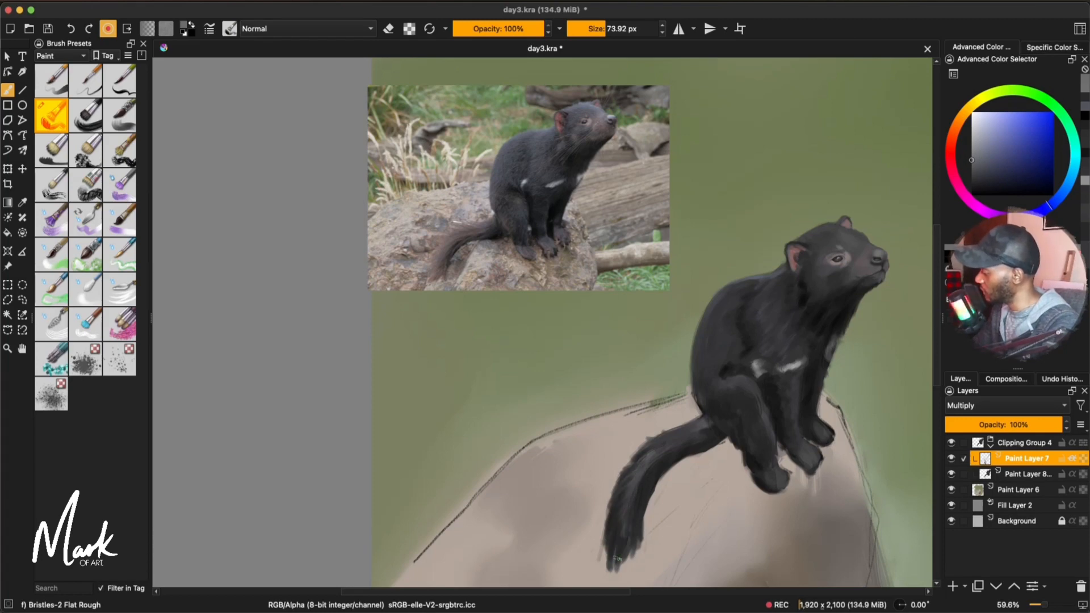
pyautogui.moveTo(661, 437)
pyautogui.mouseDown()
pyautogui.moveTo(635, 489)
pyautogui.moveTo(695, 446)
pyautogui.mouseUp()
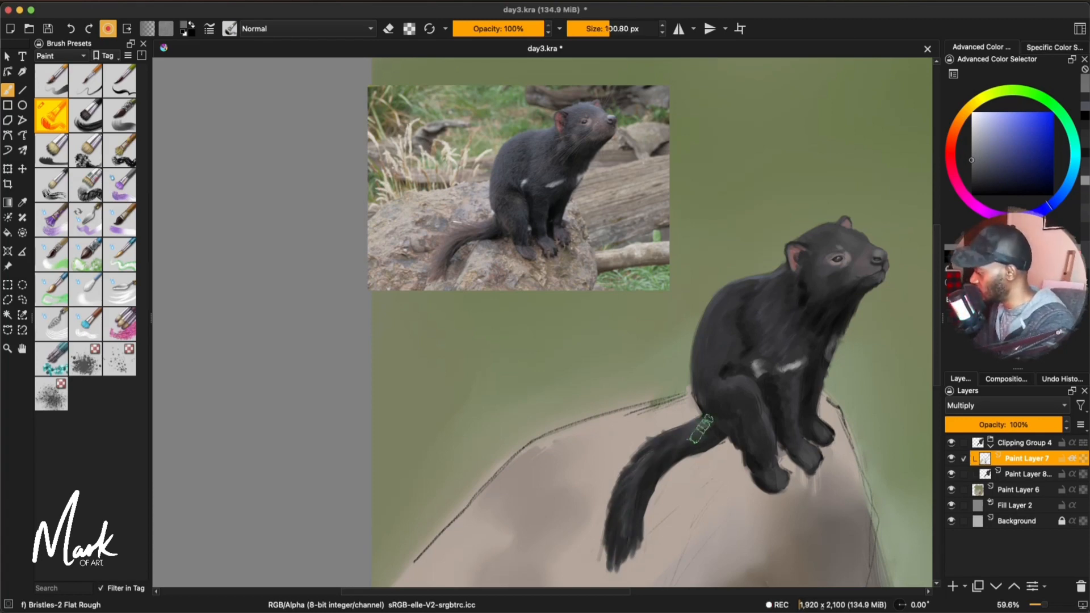
pyautogui.moveTo(758, 304)
pyautogui.mouseDown()
pyautogui.moveTo(741, 345)
pyautogui.moveTo(754, 363)
pyautogui.mouseUp()
pyautogui.moveTo(798, 269); pyautogui.dragTo(802, 297)
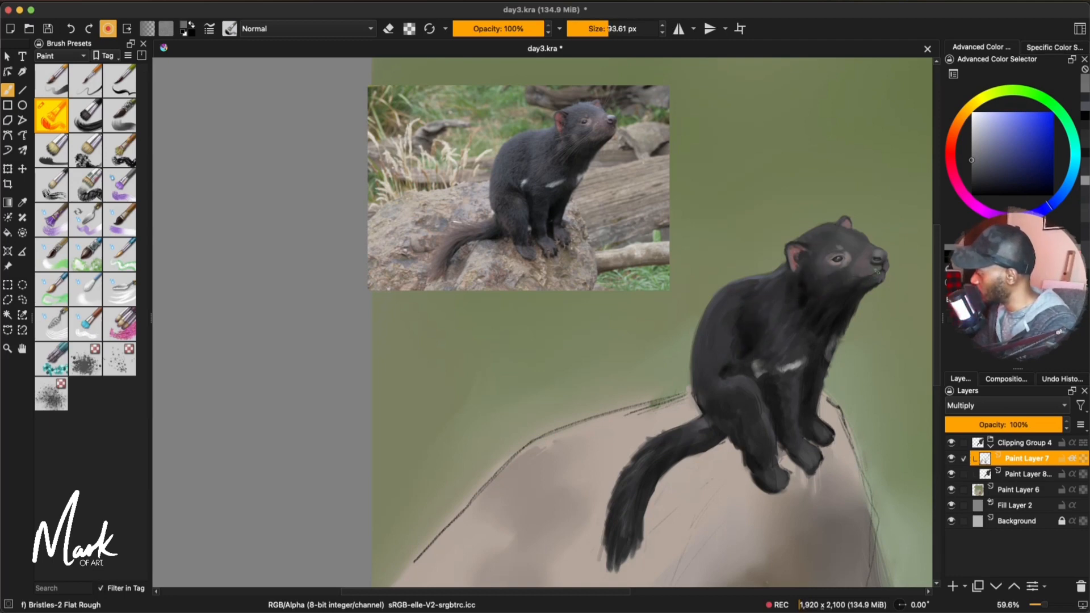
# Step: Add an Overlay layer with inherited alpha above the shading layer and sample a warm beige from the rock
pyautogui.press('Insert')
pyautogui.click(999, 410)
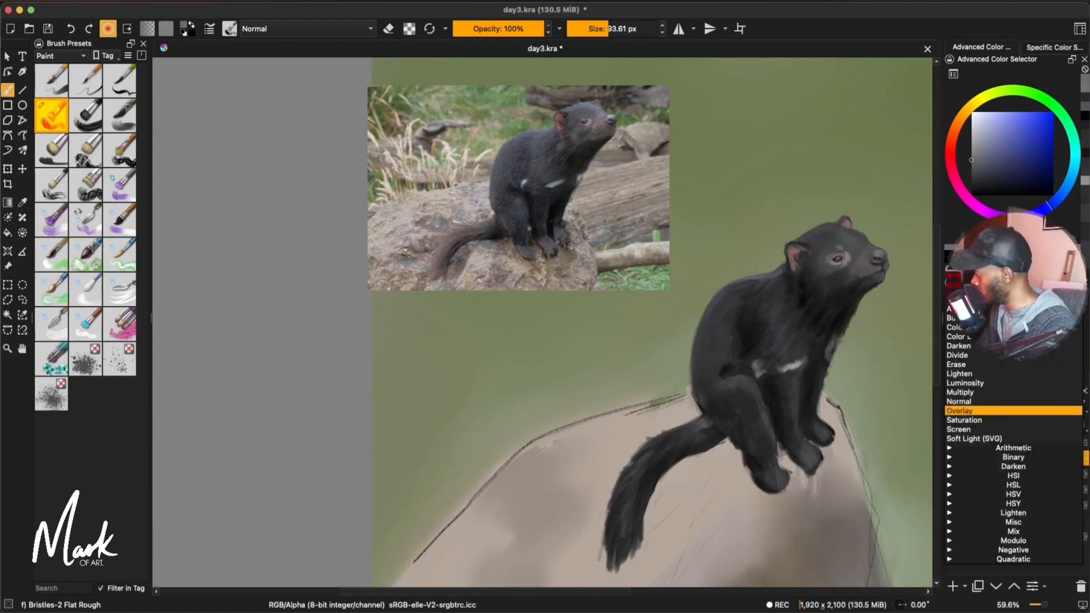
pyautogui.click(999, 412)
pyautogui.click(976, 150)
pyautogui.click(977, 146)
pyautogui.keyDown('ctrl'); pyautogui.click(645, 421); pyautogui.keyUp('ctrl')
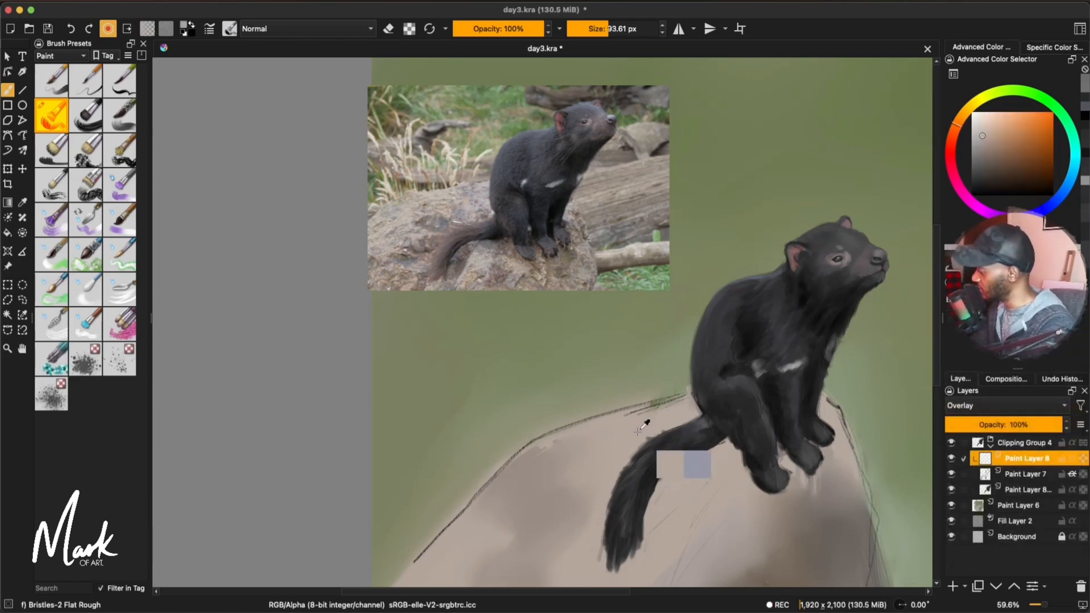
pyautogui.click(1071, 460)
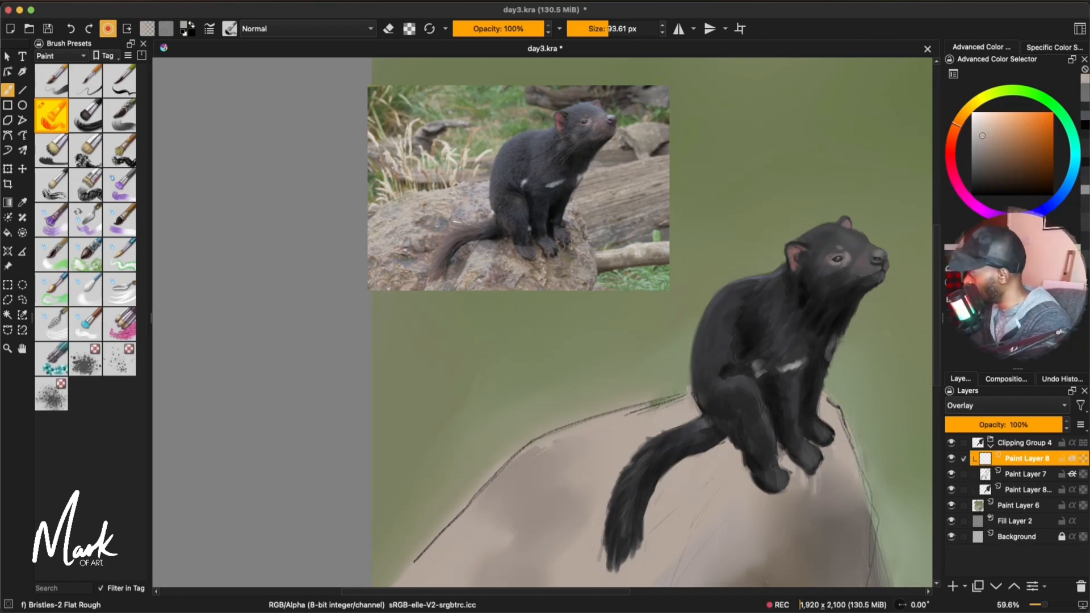
# Step: Brush warm light over the muzzle and head at up to 112.08 px, and lower the Overlay layer's opacity to 42%
pyautogui.press(']')
pyautogui.moveTo(878, 252); pyautogui.dragTo(858, 245)
pyautogui.press(']')
pyautogui.moveTo(1055, 425); pyautogui.dragTo(986, 424)
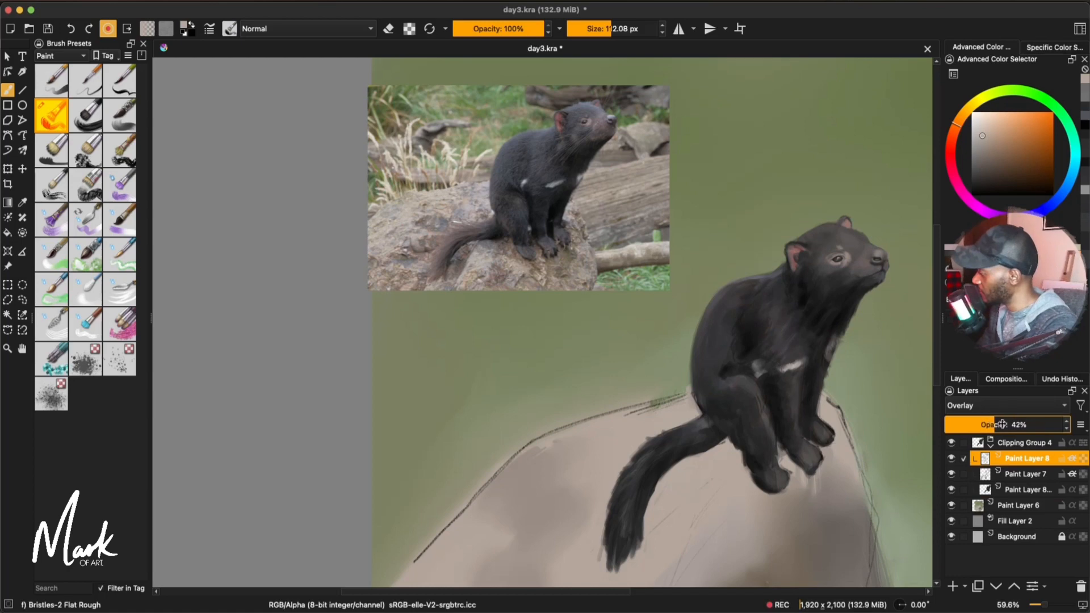
# Step: On the Multiply layer, darken the cheek and jaw with grey strokes, using a 46.86 px brush
pyautogui.click(1039, 474)
pyautogui.moveTo(973, 154); pyautogui.dragTo(970, 160)
pyautogui.moveTo(831, 272); pyautogui.dragTo(812, 272)
pyautogui.scroll(5, 887, 323)
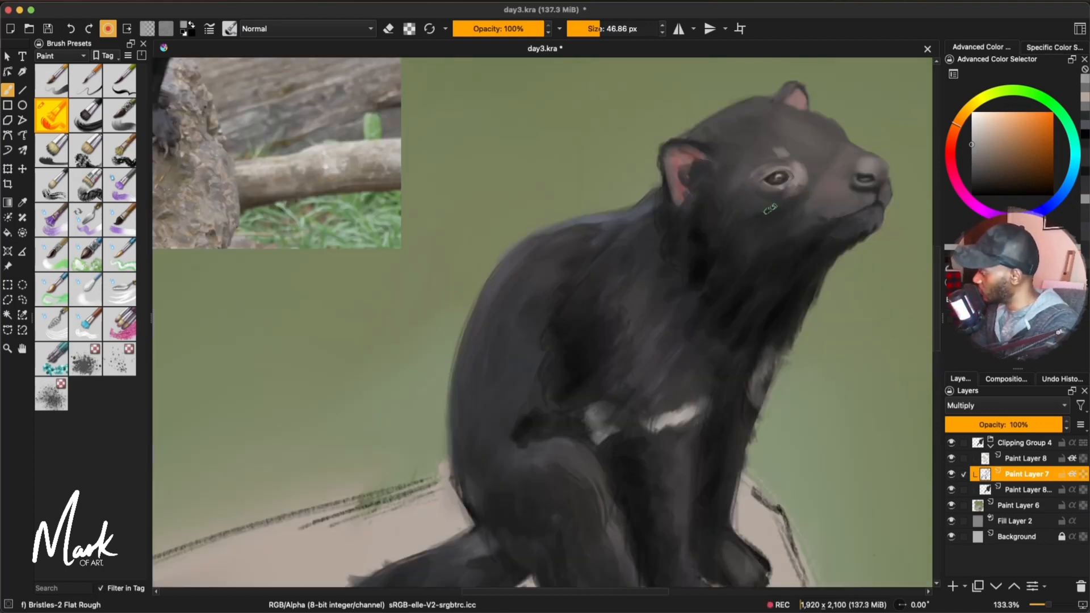
pyautogui.click(970, 151)
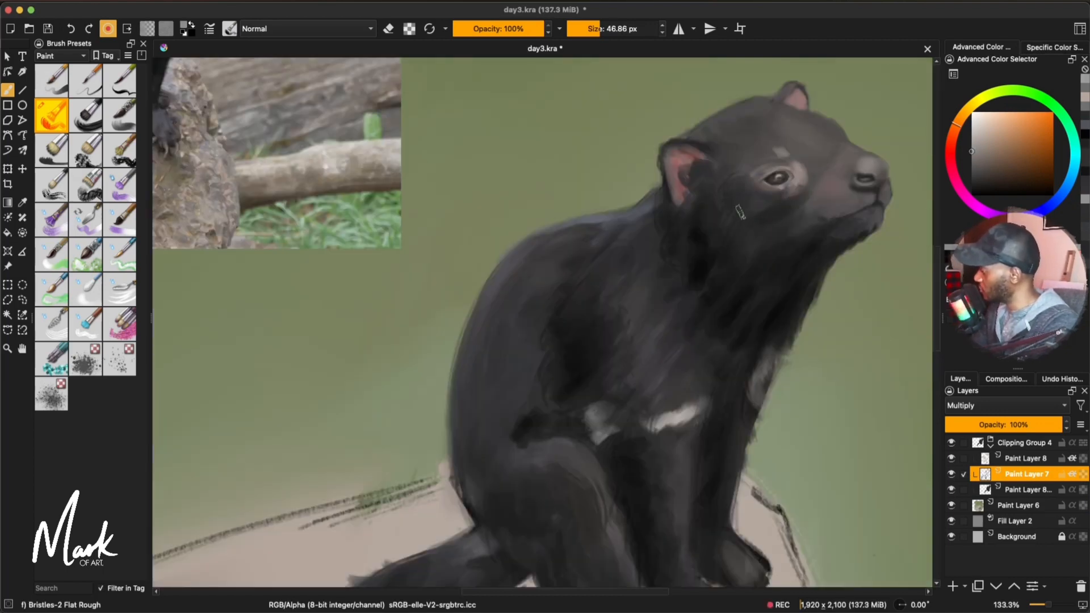
# Step: On the fur layer below the shading, paint fine light details around the eye and mouth with a beige sampled from the rock, using a brush under 10 px
pyautogui.click(1022, 458)
pyautogui.click(1015, 490)
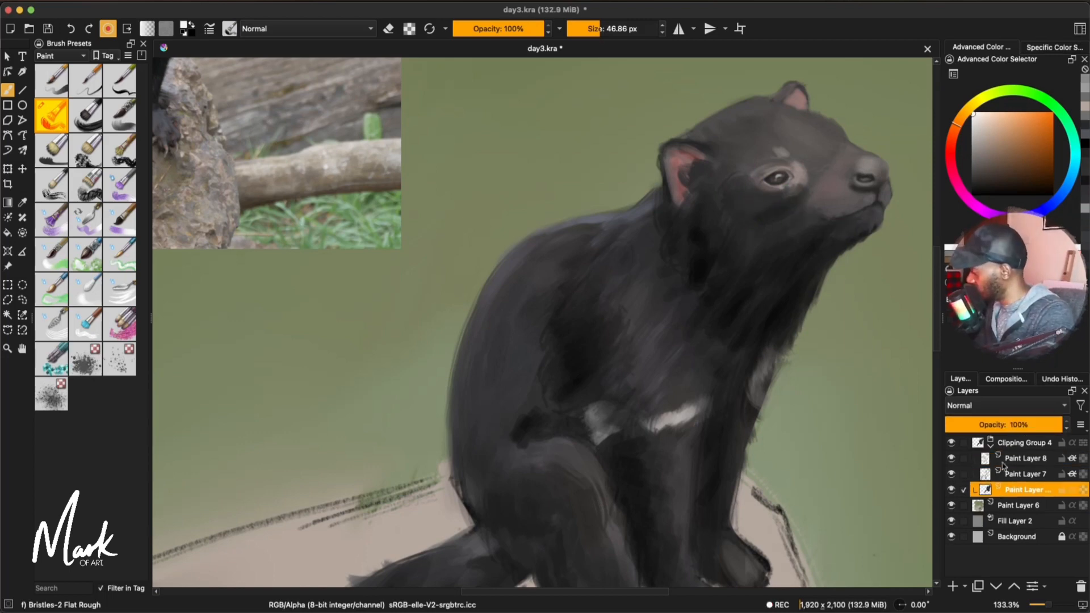
pyautogui.press('+')
pyautogui.press('+')
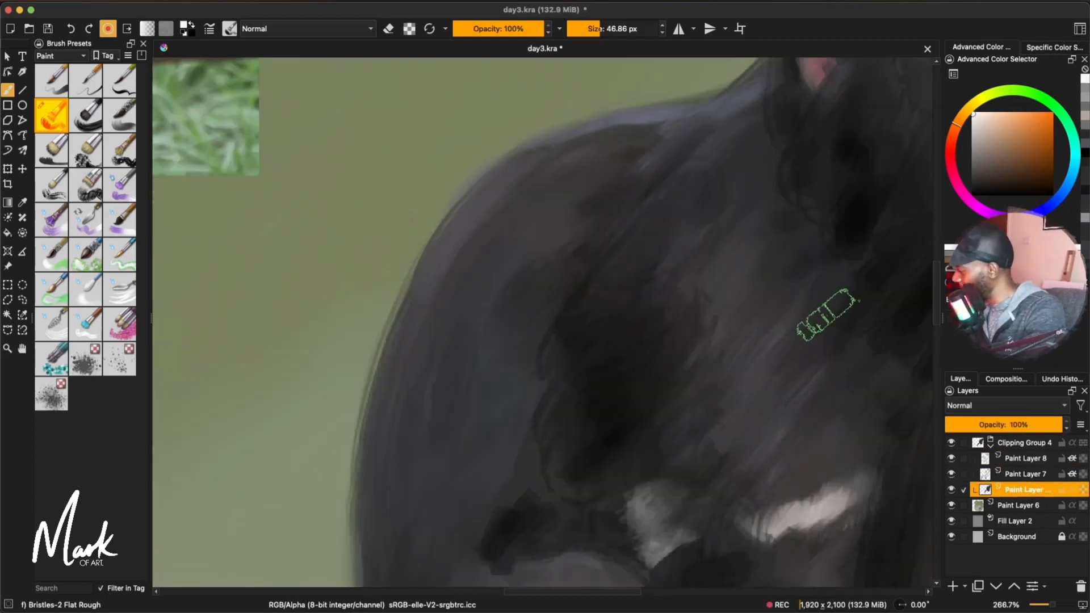
pyautogui.press('-')
pyautogui.press('-')
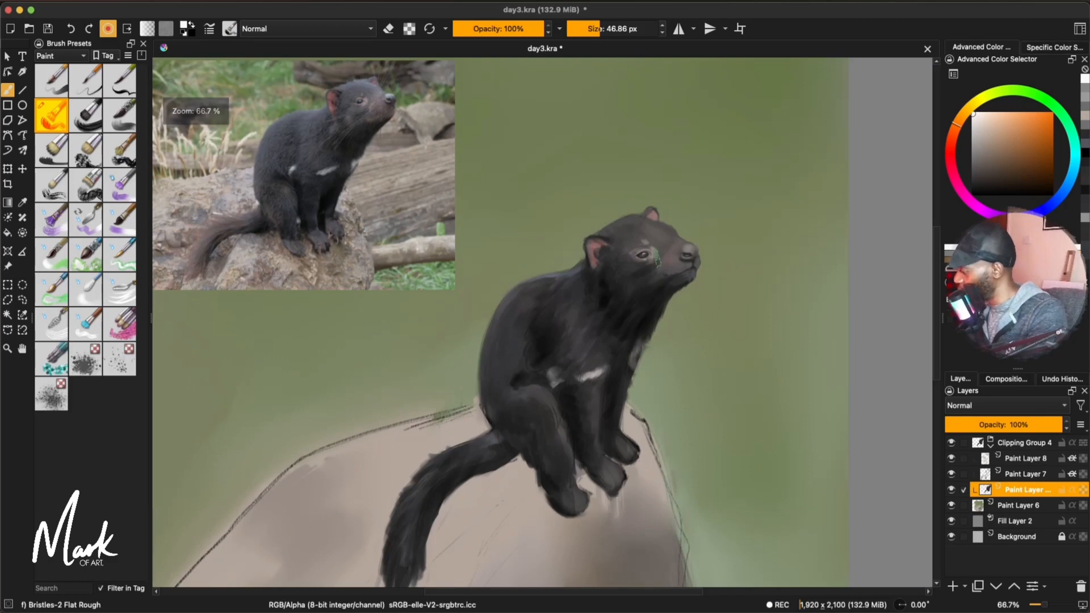
pyautogui.press('[')
pyautogui.press('[')
pyautogui.press('[')
pyautogui.press('[')
pyautogui.press('[')
pyautogui.press('[')
pyautogui.press('[')
pyautogui.press('[')
pyautogui.press('[')
pyautogui.press('[')
pyautogui.press('+')
pyautogui.press('+')
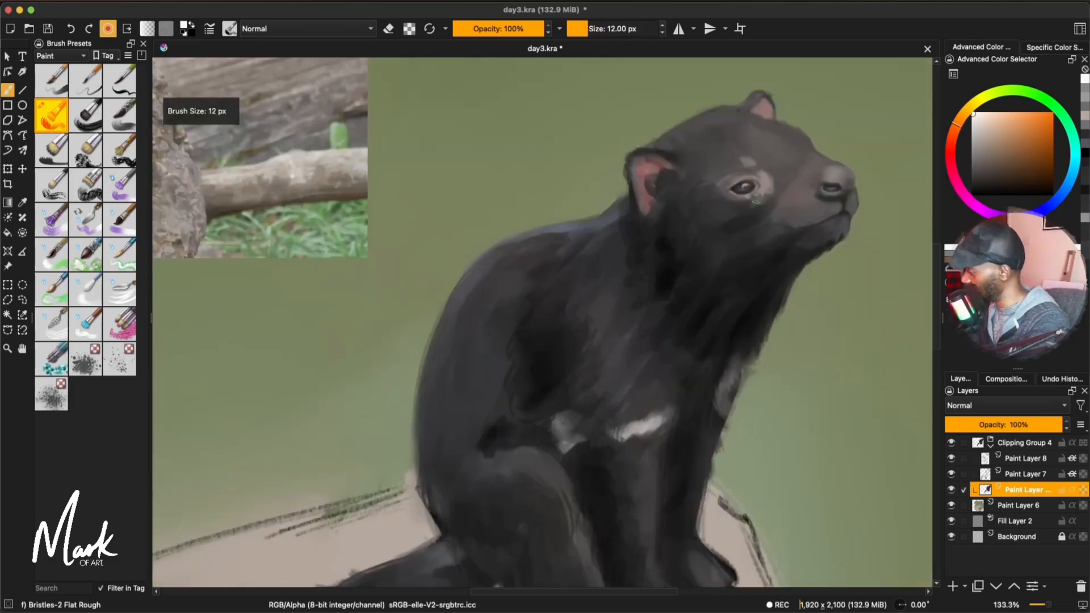
pyautogui.press('[')
pyautogui.press('[')
pyautogui.press('[')
pyautogui.press('[')
pyautogui.press('[')
pyautogui.press('[')
pyautogui.press('[')
pyautogui.press('[')
pyautogui.press('[')
pyautogui.press('[')
pyautogui.press('[')
pyautogui.press('[')
pyautogui.press('[')
pyautogui.press('[')
pyautogui.keyDown('ctrl'); pyautogui.click(398, 516); pyautogui.keyUp('ctrl')
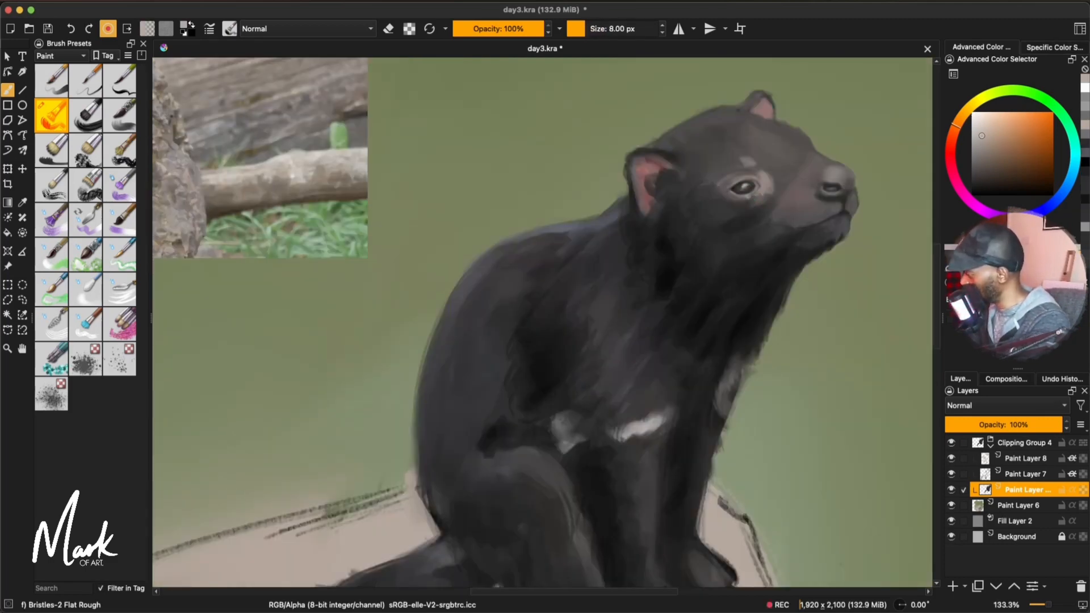
pyautogui.click(978, 127)
pyautogui.press('[')
pyautogui.press('[')
pyautogui.press('[')
pyautogui.press('[')
pyautogui.press('[')
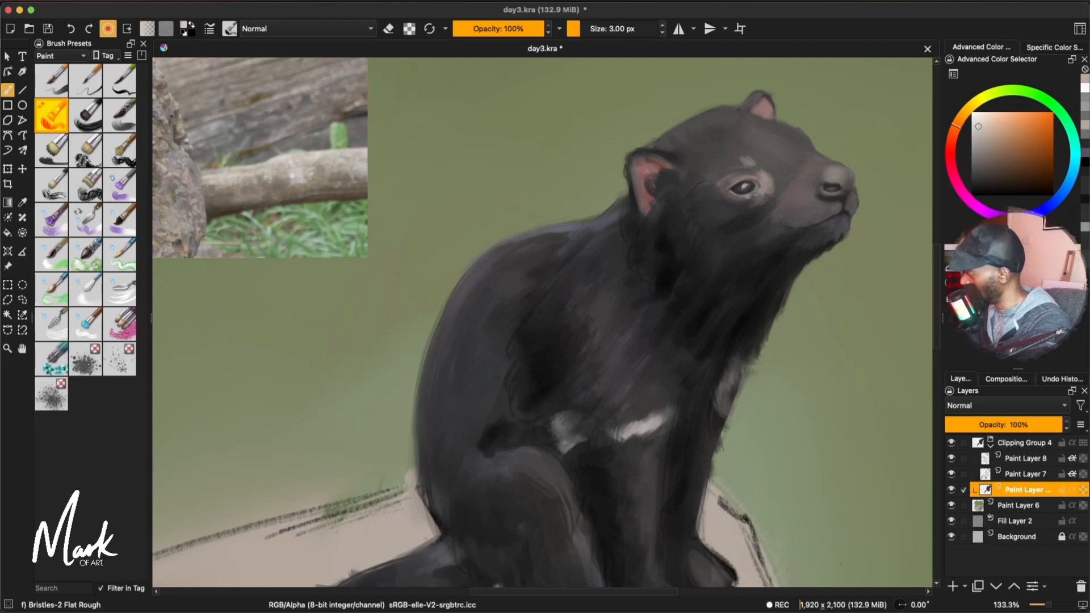
pyautogui.press(']')
pyautogui.press(']')
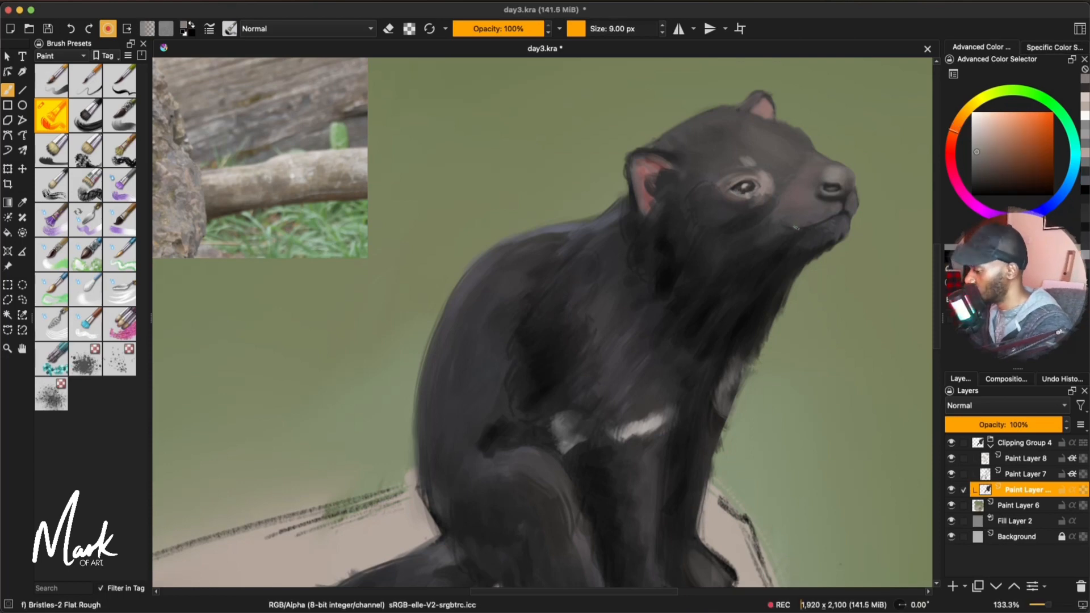
pyautogui.moveTo(796, 228); pyautogui.dragTo(802, 228)
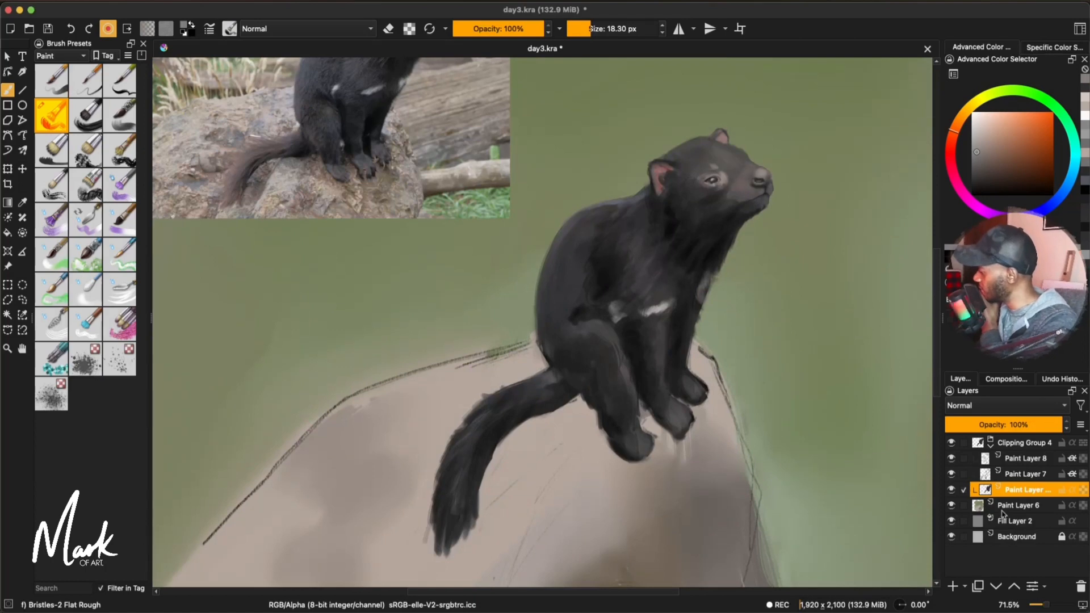
# Step: On Paint Layer 6, block blue-grey patches onto the rock with the Bristles-5 Flat brush at 67.50 px, sampling the colour from the reference rock
pyautogui.click(1018, 506)
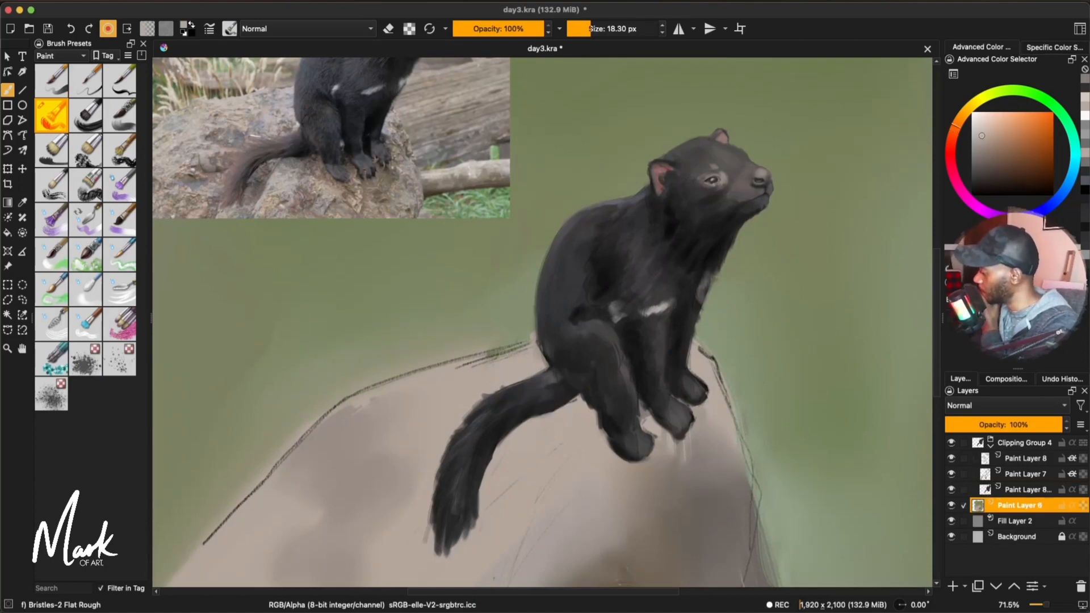
pyautogui.click(57, 153)
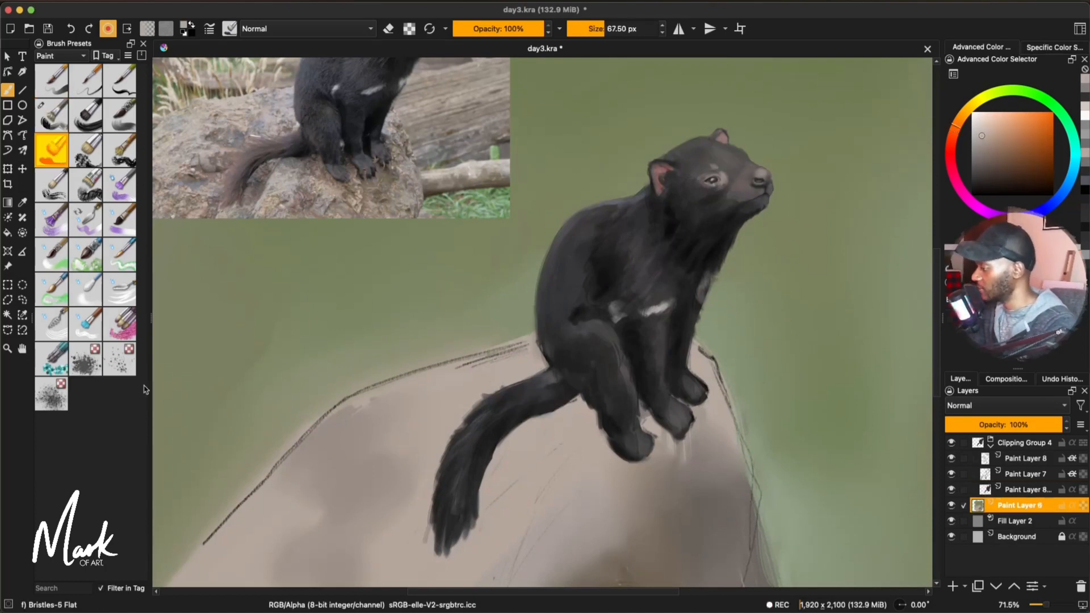
pyautogui.keyDown('ctrl'); pyautogui.click(269, 166); pyautogui.keyUp('ctrl')
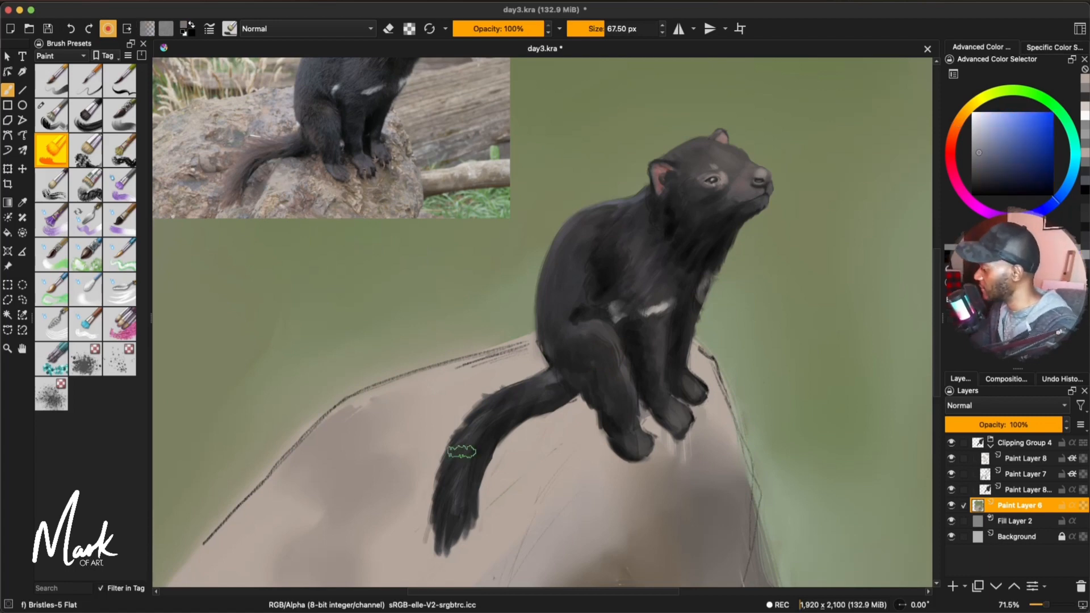
pyautogui.press('-')
pyautogui.press('-')
pyautogui.press('-')
pyautogui.moveTo(620, 424); pyautogui.dragTo(619, 455)
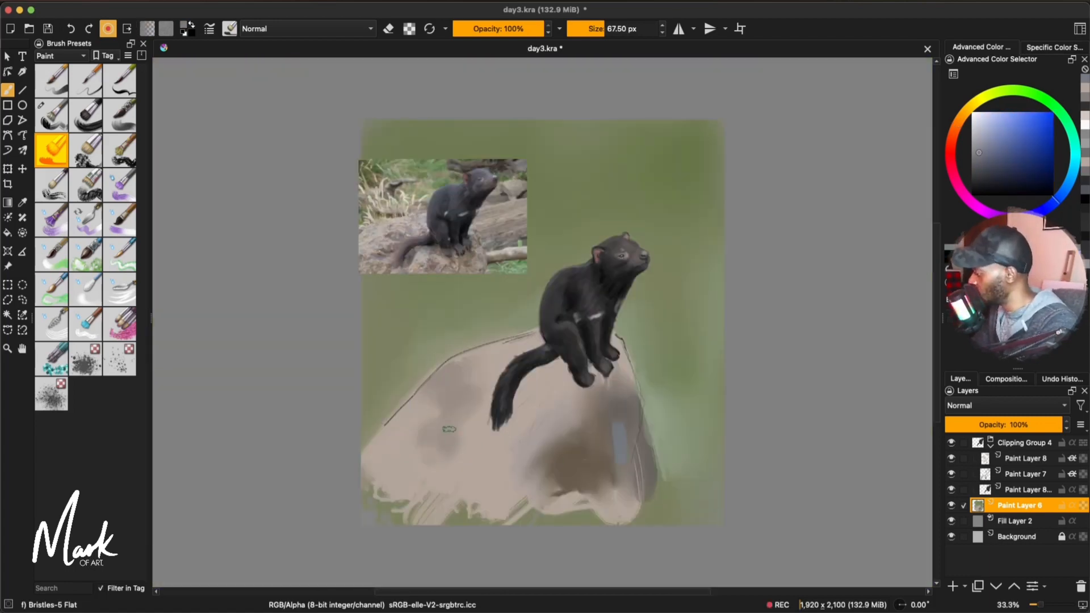
pyautogui.moveTo(454, 446)
pyautogui.mouseDown()
pyautogui.moveTo(470, 410)
pyautogui.moveTo(476, 438)
pyautogui.mouseUp()
pyautogui.moveTo(455, 375)
pyautogui.mouseDown()
pyautogui.moveTo(484, 372)
pyautogui.moveTo(492, 358)
pyautogui.mouseUp()
# Step: Paint long grey-brown streaks beside the tail and over the rock's front face, sampling colours already on the rock
pyautogui.keyDown('ctrl'); pyautogui.click(534, 440); pyautogui.keyUp('ctrl')
pyautogui.moveTo(545, 430); pyautogui.dragTo(532, 463)
pyautogui.keyDown('ctrl'); pyautogui.click(538, 433); pyautogui.keyUp('ctrl')
pyautogui.moveTo(544, 386); pyautogui.dragTo(518, 463)
pyautogui.moveTo(542, 389)
pyautogui.mouseDown()
pyautogui.moveTo(516, 470)
pyautogui.moveTo(497, 467)
pyautogui.mouseUp()
pyautogui.keyDown('ctrl'); pyautogui.click(566, 453); pyautogui.keyUp('ctrl')
pyautogui.moveTo(562, 405)
pyautogui.mouseDown()
pyautogui.moveTo(562, 444)
pyautogui.moveTo(580, 424)
pyautogui.moveTo(637, 448)
pyautogui.mouseUp()
pyautogui.keyDown('ctrl'); pyautogui.click(566, 393); pyautogui.keyUp('ctrl')
pyautogui.keyDown('ctrl'); pyautogui.click(620, 436); pyautogui.keyUp('ctrl')
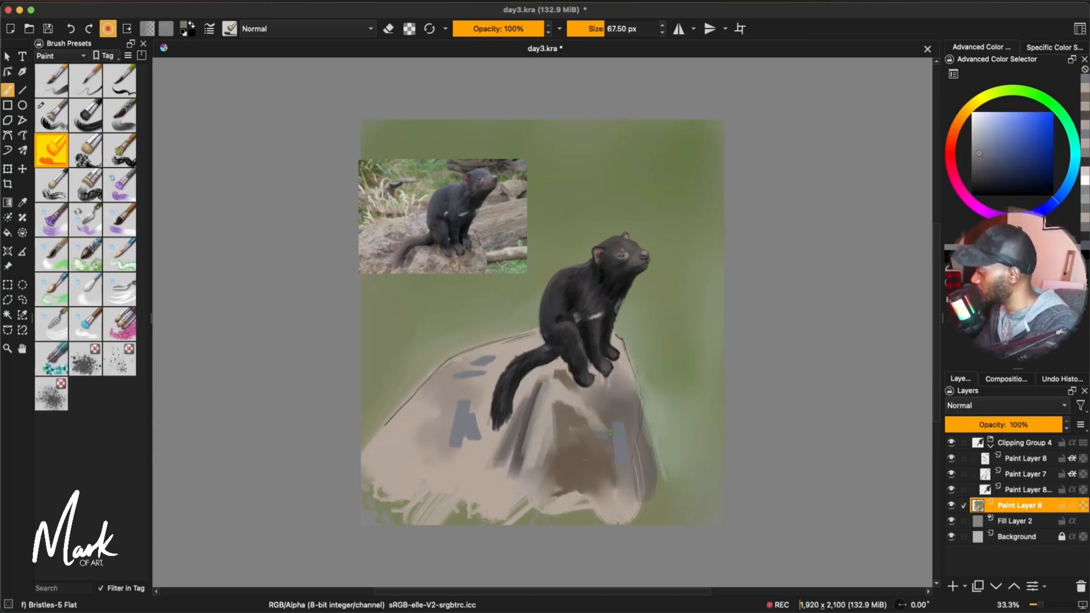
# Step: Add dark grey-brown strokes down the far side of the rock beyond the tail and soften them with beige, enlarging the brush to 134.07 px
pyautogui.keyDown('ctrl'); pyautogui.click(521, 440); pyautogui.keyUp('ctrl')
pyautogui.moveTo(435, 403); pyautogui.dragTo(447, 465)
pyautogui.moveTo(419, 426); pyautogui.dragTo(396, 456)
pyautogui.moveTo(416, 419); pyautogui.dragTo(419, 459)
pyautogui.keyDown('ctrl'); pyautogui.click(458, 393); pyautogui.keyUp('ctrl')
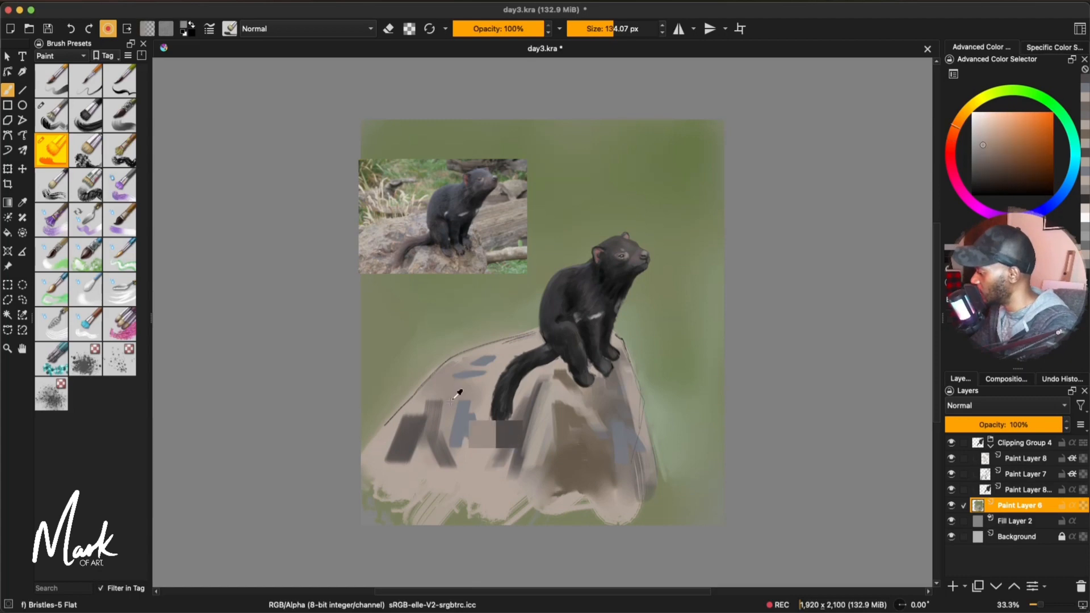
pyautogui.moveTo(409, 417); pyautogui.dragTo(411, 453)
# Step: Blend the rock surface around and below the tail tip with broad strokes of sampled beige and dark grey-brown
pyautogui.moveTo(454, 387); pyautogui.dragTo(493, 478)
pyautogui.keyDown('ctrl'); pyautogui.click(521, 437); pyautogui.keyUp('ctrl')
pyautogui.moveTo(519, 414)
pyautogui.mouseDown()
pyautogui.moveTo(500, 457)
pyautogui.moveTo(512, 474)
pyautogui.mouseUp()
pyautogui.keyDown('ctrl'); pyautogui.click(539, 437); pyautogui.keyUp('ctrl')
pyautogui.keyDown('ctrl'); pyautogui.click(500, 448); pyautogui.keyUp('ctrl')
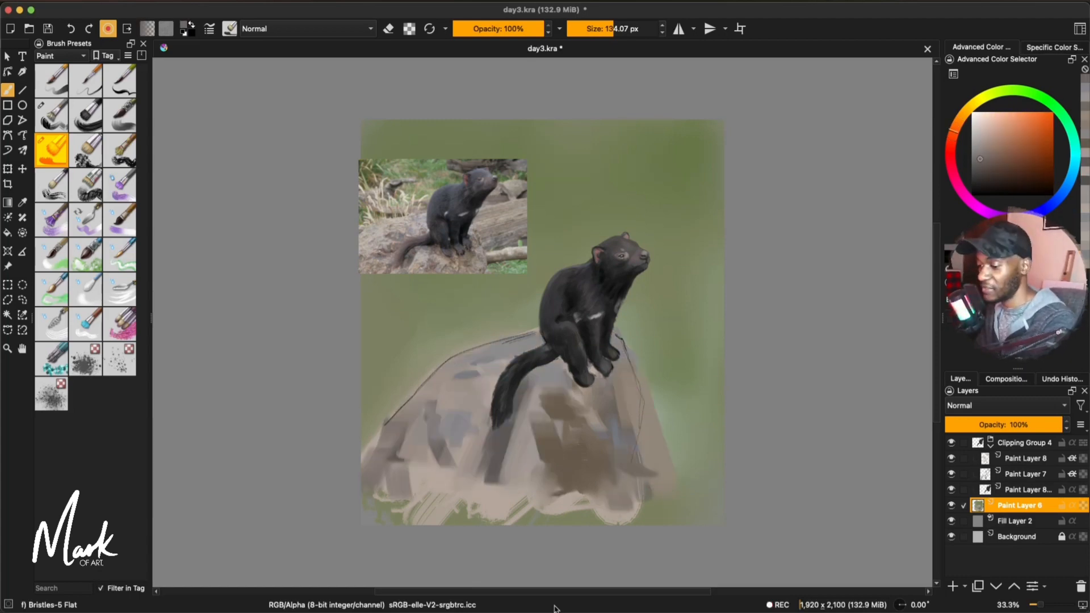
# Step: Clear the reference photo from the canvas with the Reference Images tool
pyautogui.press('5')
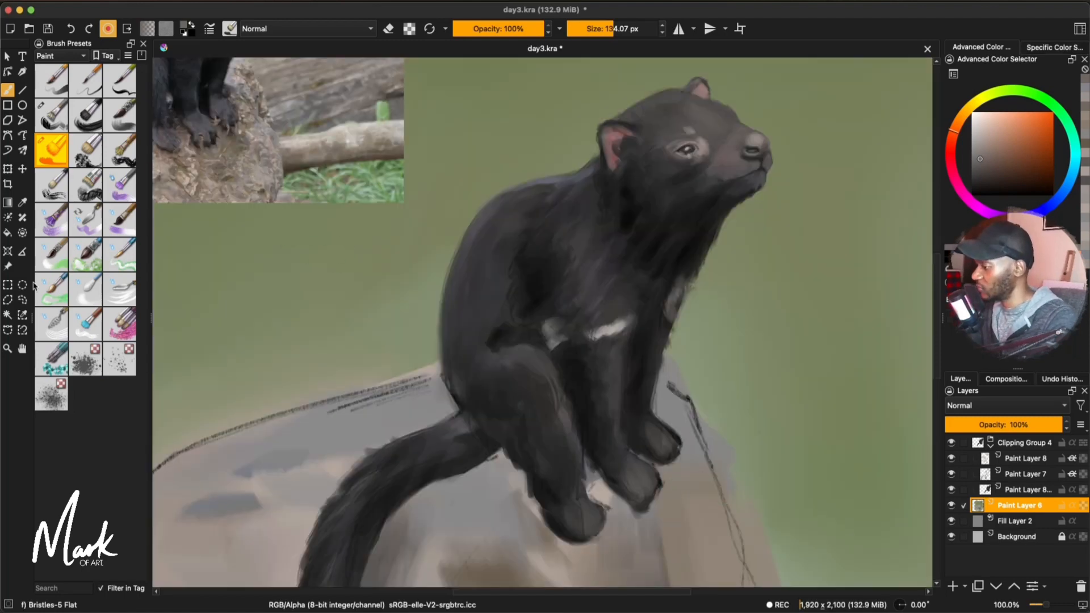
pyautogui.click(7, 267)
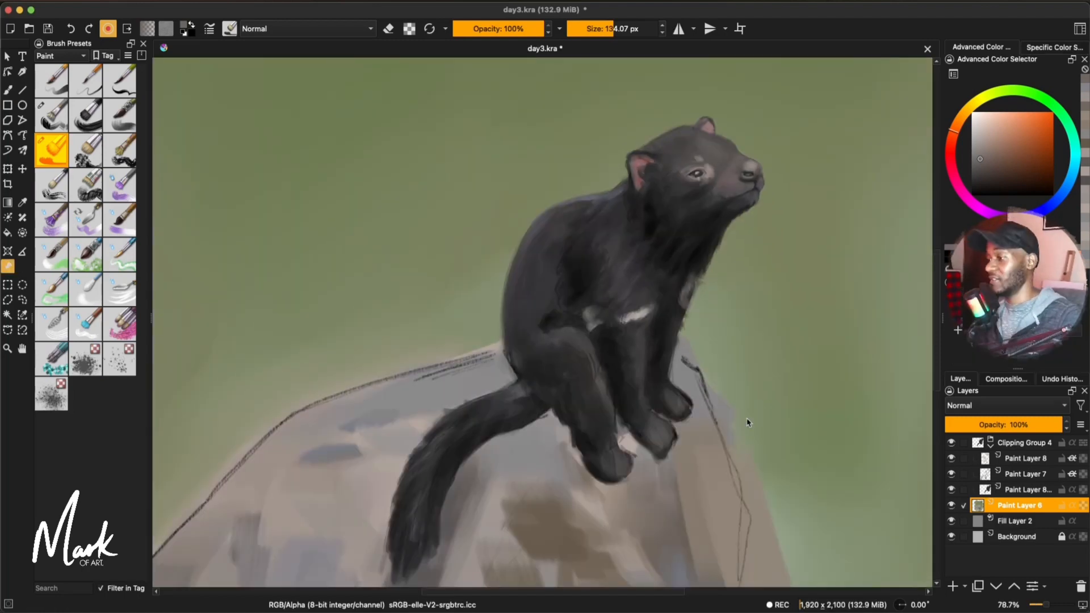